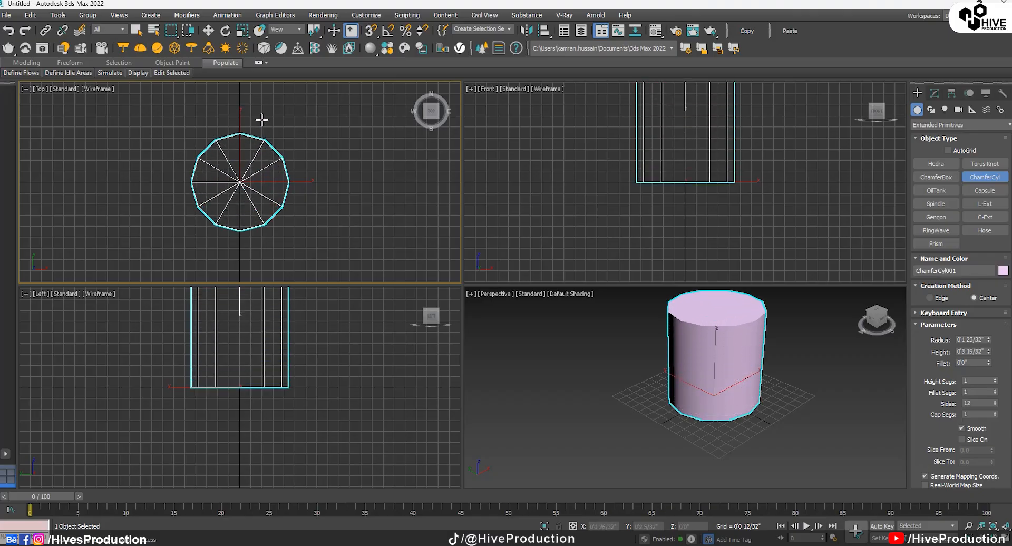
Finish the chamfered cylinder with a height of about 0'3 27/32" and a fillet of about 0'0 7/32".
{"action": "left_click", "coordinate": [260, 112]}
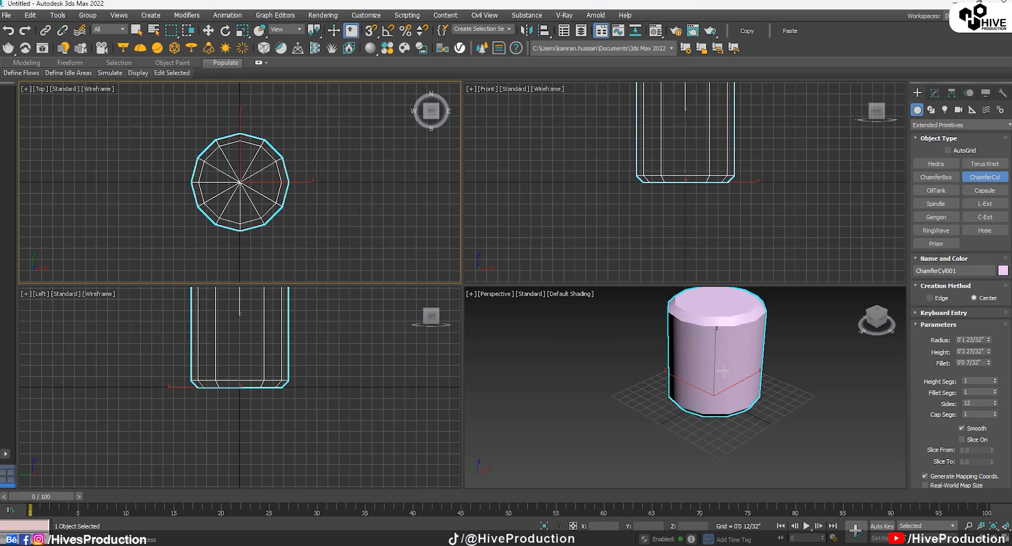
{"action": "middle_click_drag", "start_coordinate": [723, 371], "coordinate": [721, 382]}
{"action": "scroll", "coordinate": [678, 206], "scroll_direction": "down", "scroll_amount": 2}
{"action": "middle_click_drag", "start_coordinate": [694, 185], "coordinate": [695, 226]}
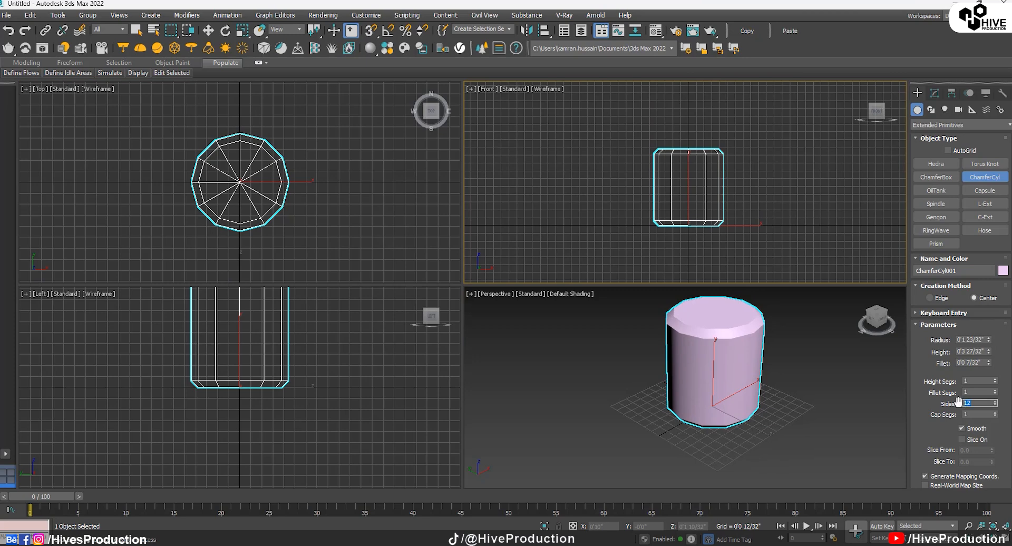
Set the chamfered cylinder to 70 sides, 5 fillet segments and a 0'0 10/32" fillet.
{"action": "type", "text": "70"}
{"action": "key", "text": "Return"}
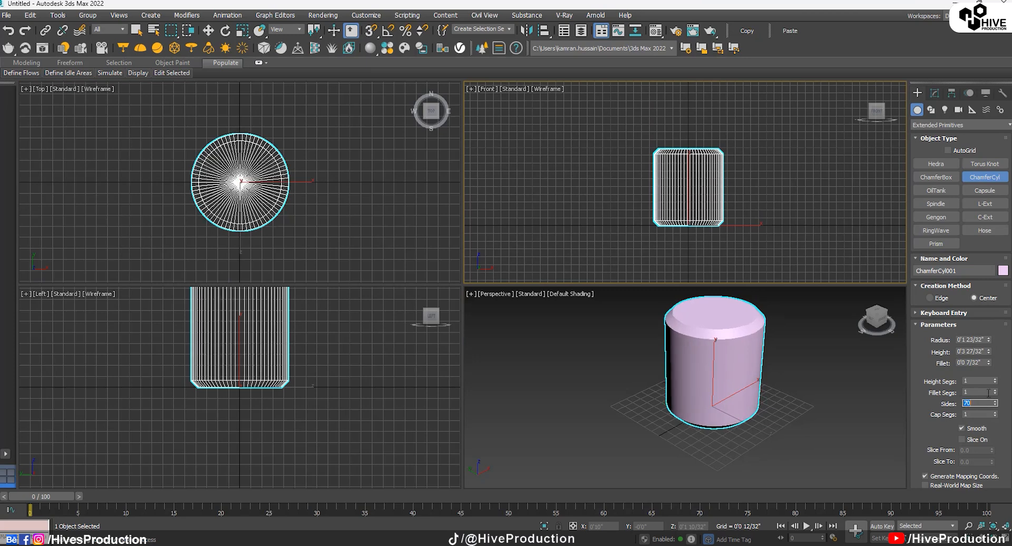
{"action": "left_click", "coordinate": [994, 391]}
{"action": "left_click", "coordinate": [994, 390]}
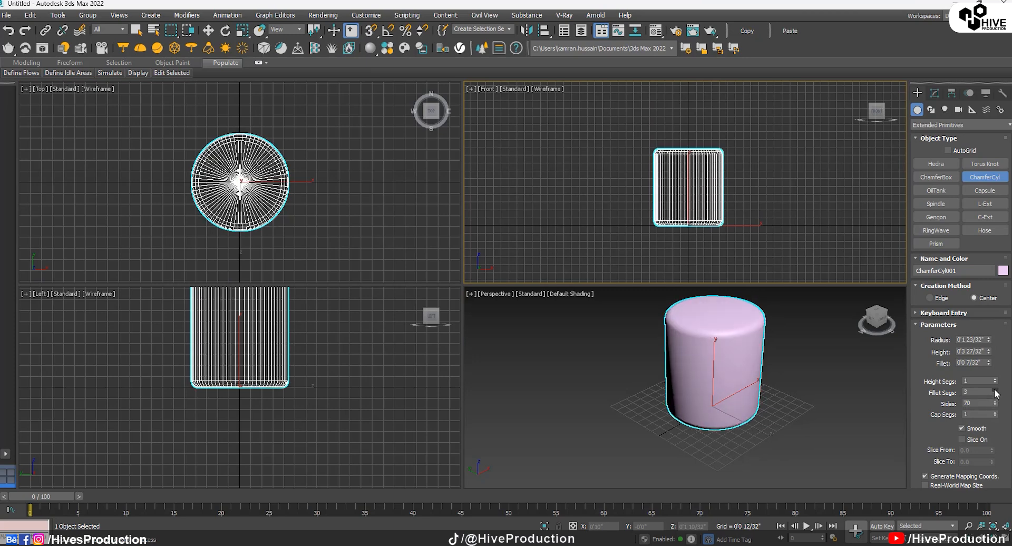
{"action": "left_click", "coordinate": [995, 391]}
{"action": "left_click", "coordinate": [995, 391]}
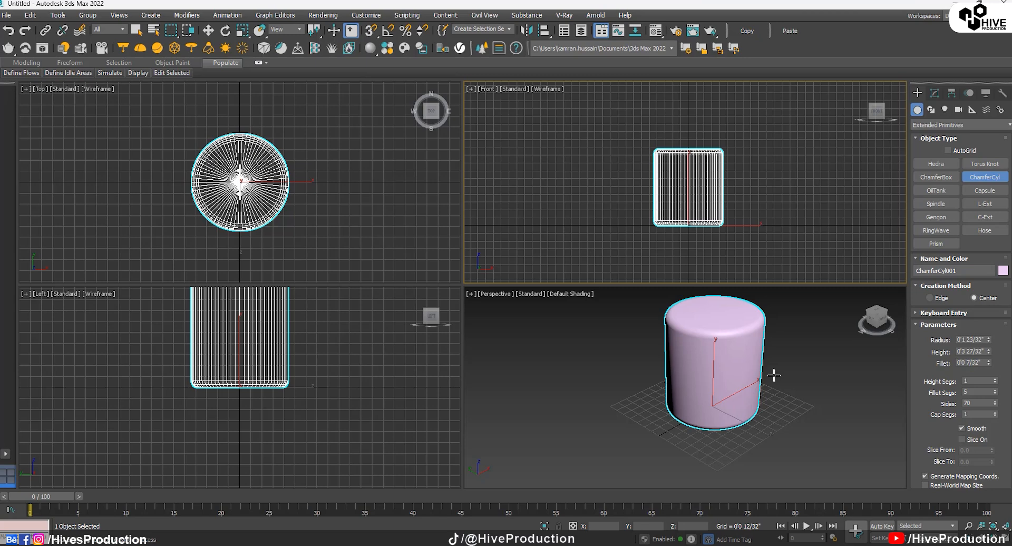
{"action": "right_click", "coordinate": [766, 411]}
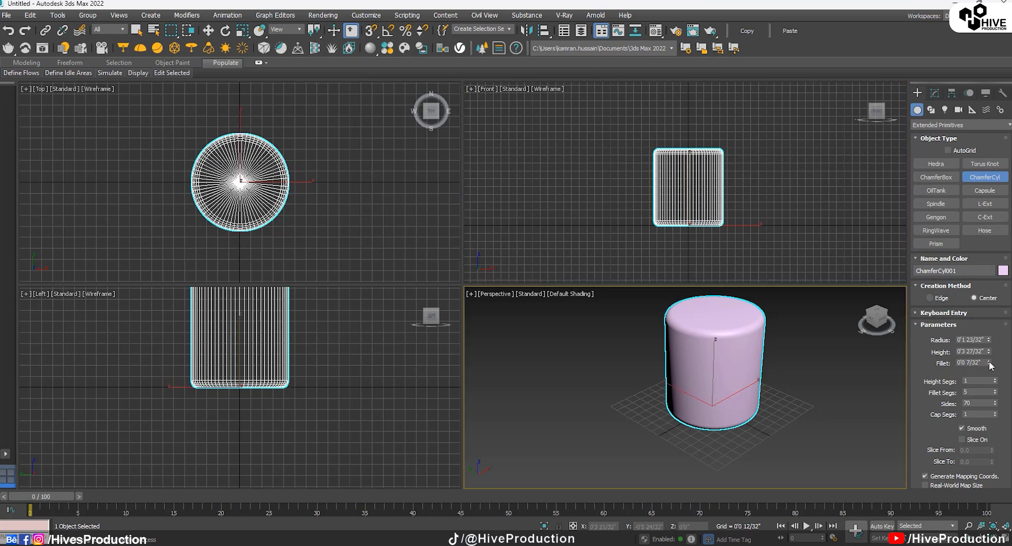
{"action": "left_click_drag", "start_coordinate": [990, 364], "coordinate": [988, 346]}
Rotate the cylinder 90 degrees onto its side in the front view using angle snap, and move it up and right above the grid.
{"action": "right_click", "coordinate": [712, 222]}
{"action": "scroll", "coordinate": [711, 222], "scroll_direction": "up", "scroll_amount": 5}
{"action": "key", "text": "e"}
{"action": "scroll", "coordinate": [714, 209], "scroll_direction": "down", "scroll_amount": 5}
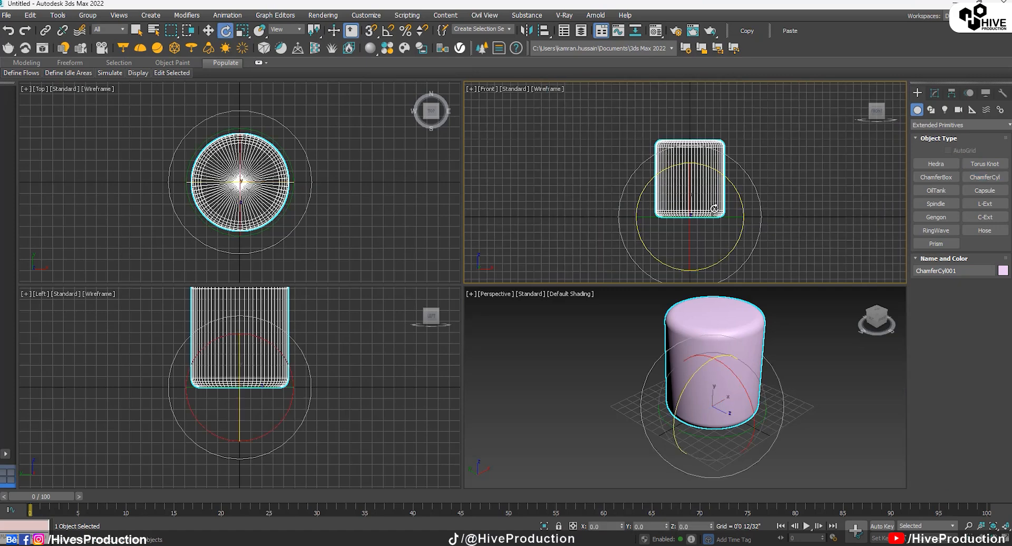
{"action": "key", "text": "a"}
{"action": "left_click_drag", "start_coordinate": [757, 190], "coordinate": [741, 144]}
{"action": "key", "text": "w"}
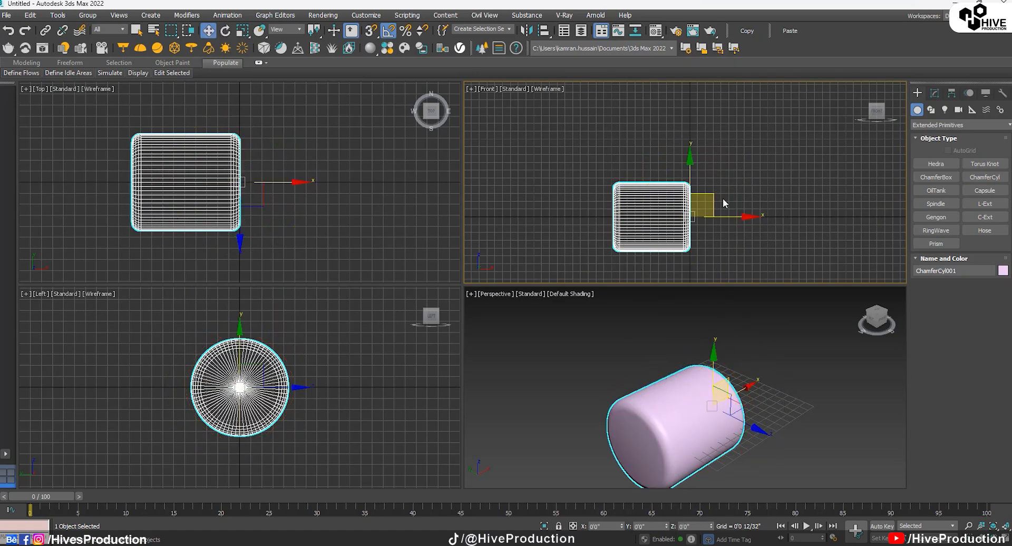
{"action": "left_click_drag", "start_coordinate": [715, 190], "coordinate": [753, 159]}
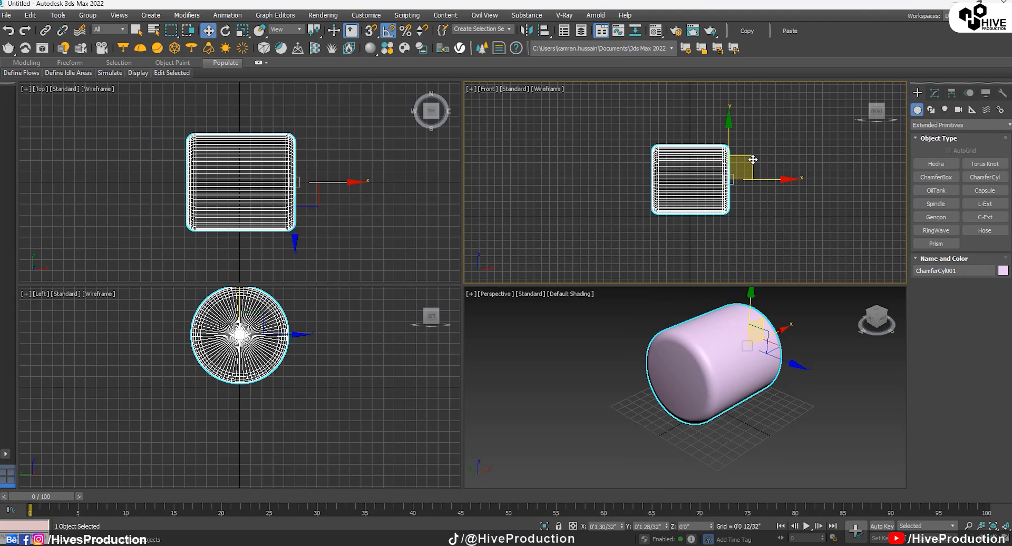
Set the cylinder's radius to 0'2" and height to 0'5 14/32", and display edged faces in the perspective view.
{"action": "left_click", "coordinate": [935, 94]}
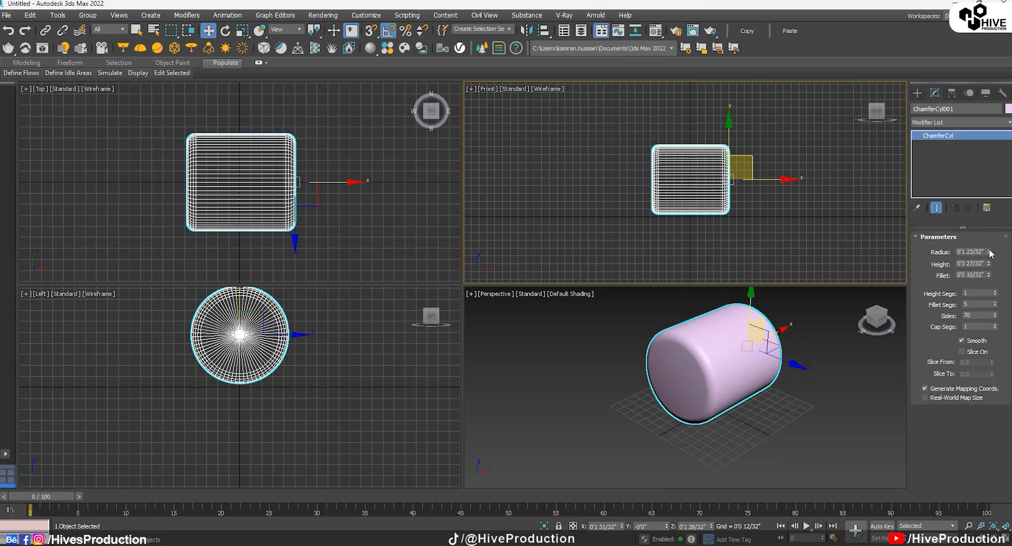
{"action": "left_click_drag", "start_coordinate": [990, 253], "coordinate": [988, 241]}
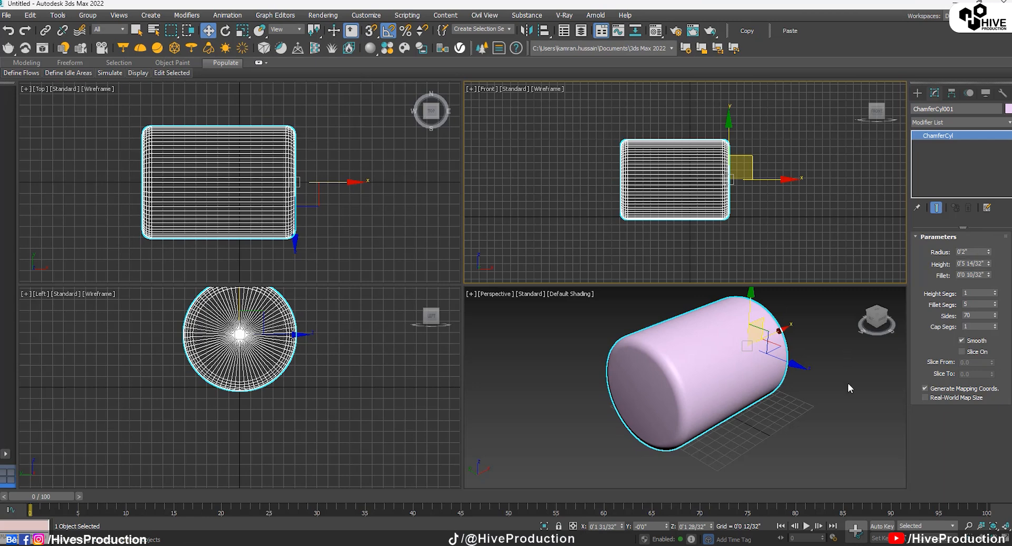
{"action": "left_click", "coordinate": [811, 468]}
{"action": "left_click", "coordinate": [684, 415]}
{"action": "middle_click_drag", "start_coordinate": [651, 415], "coordinate": [670, 411], "text": "alt"}
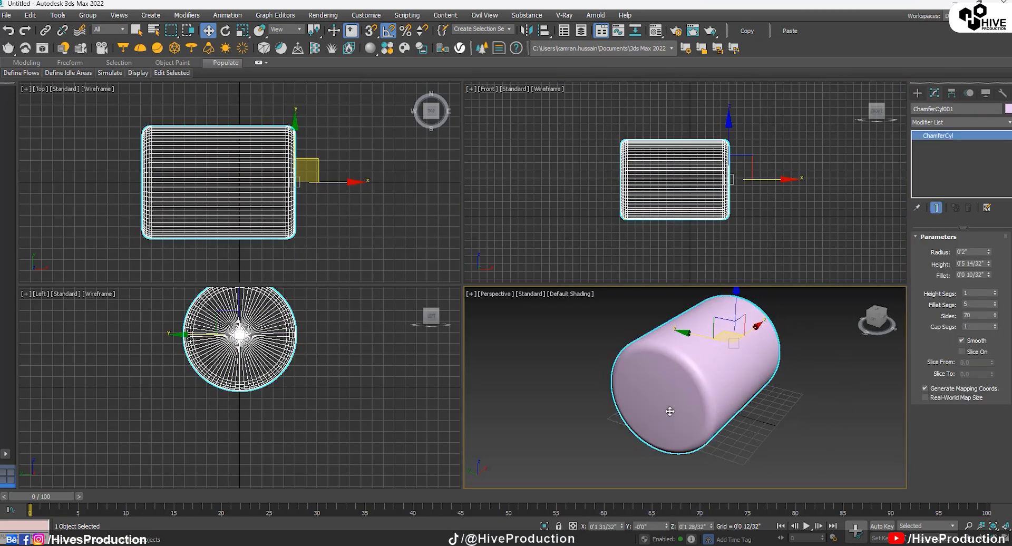
{"action": "key", "text": "F4"}
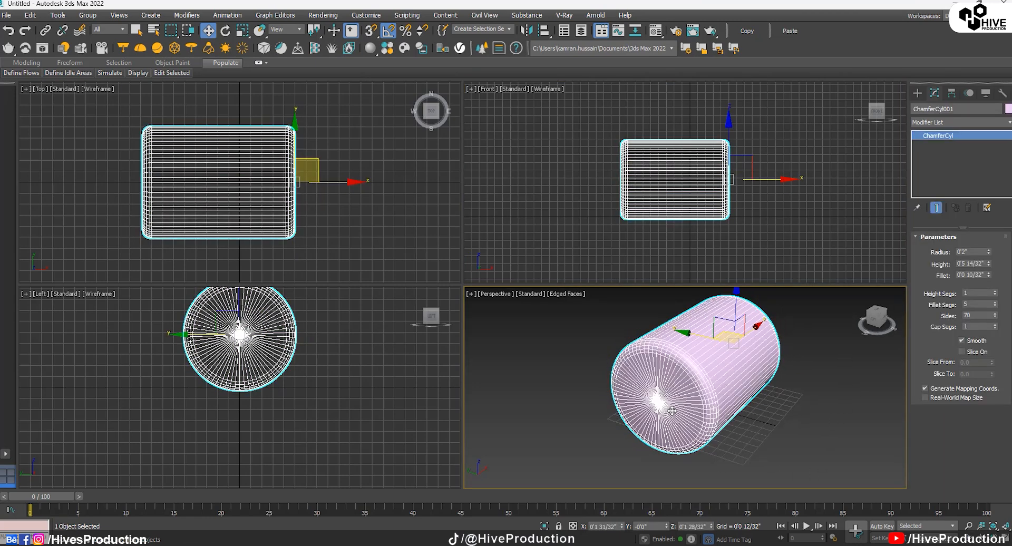
Clone the cylinder along the X axis in the front view, placing the copy clear of the original's right end.
{"action": "left_click", "coordinate": [784, 216]}
{"action": "left_click", "coordinate": [729, 186]}
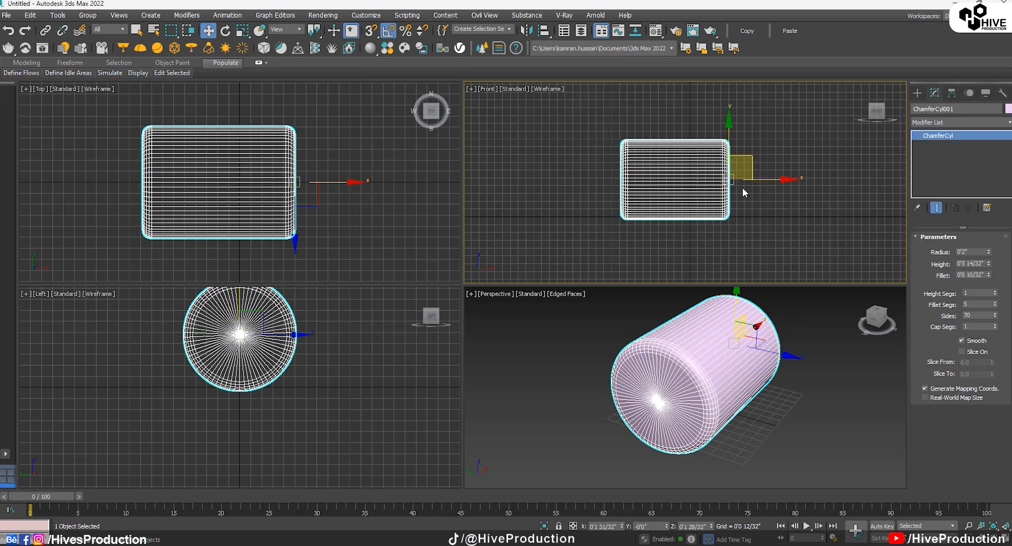
{"action": "left_click_drag", "start_coordinate": [748, 182], "coordinate": [886, 181], "text": "shift"}
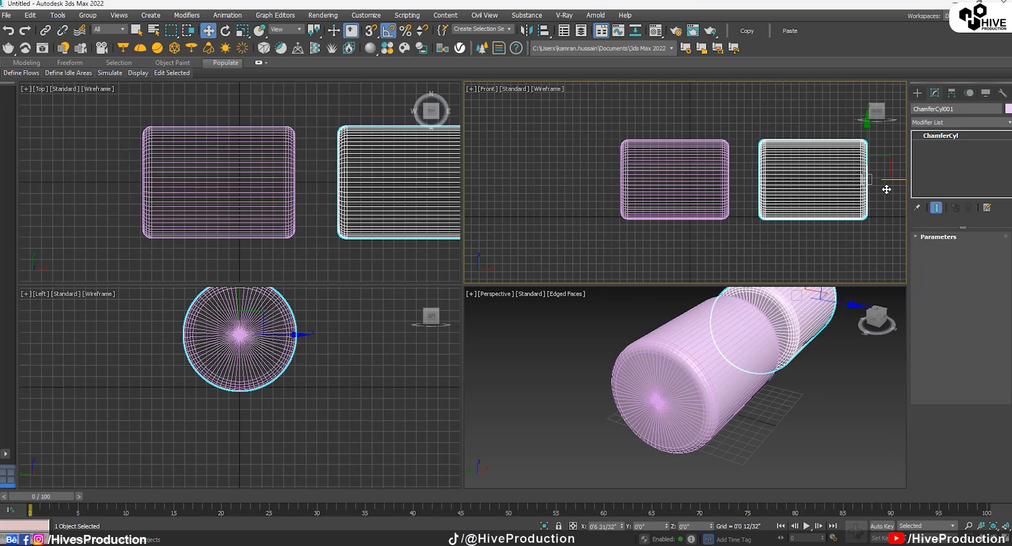
{"action": "left_click", "coordinate": [507, 322]}
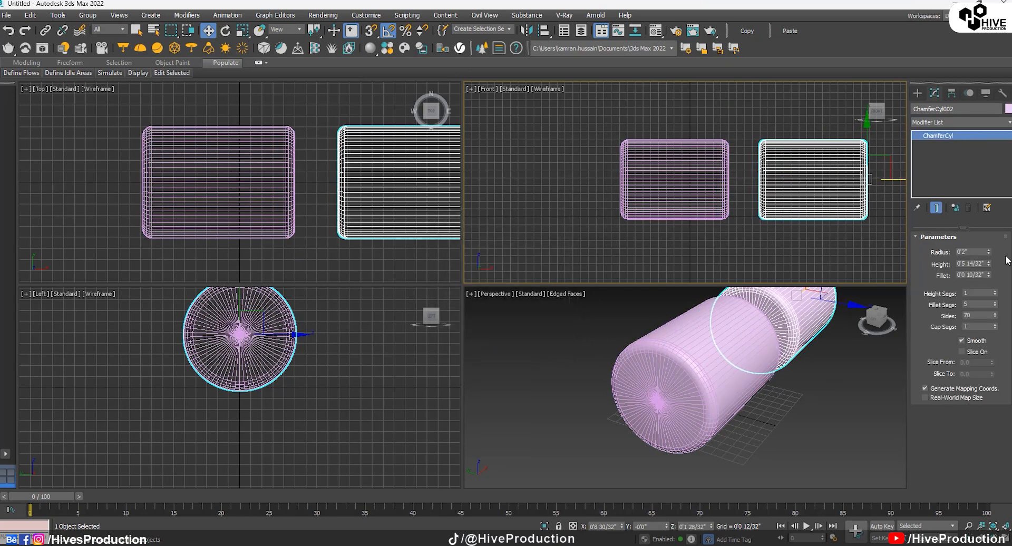
Convert the copied cylinder to Editable Poly and connect its lengthwise edges with one loop around the middle.
{"action": "right_click", "coordinate": [788, 186]}
{"action": "left_click", "coordinate": [912, 299]}
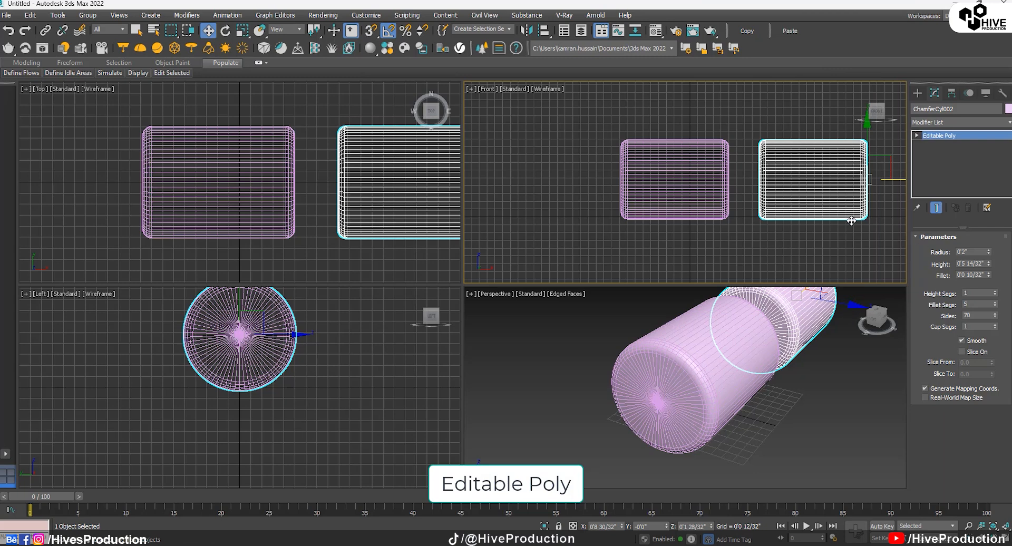
{"action": "left_click", "coordinate": [947, 250]}
{"action": "left_click_drag", "start_coordinate": [836, 112], "coordinate": [842, 277]}
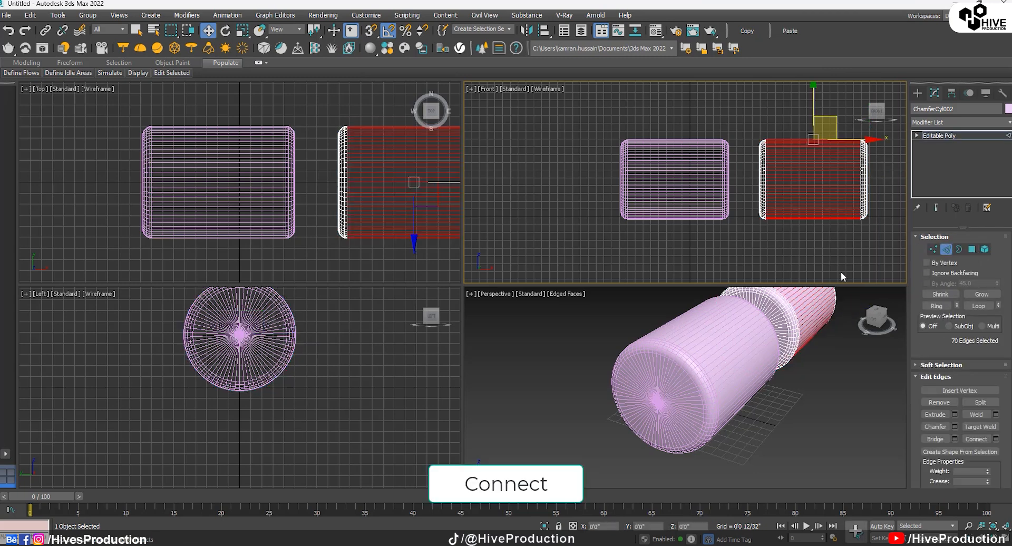
{"action": "left_click", "coordinate": [977, 439]}
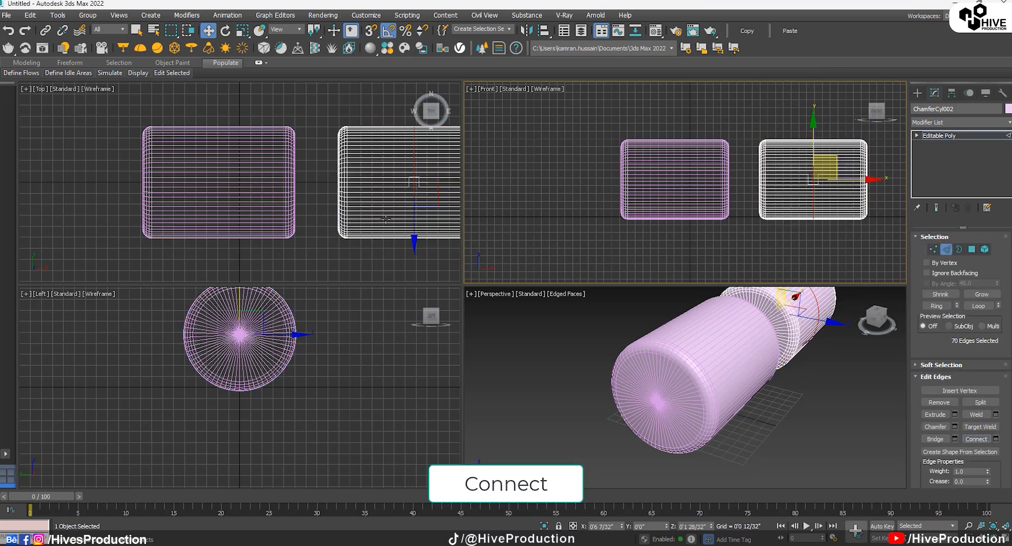
Delete all polygons on the left half of the copied cylinder and leave polygon editing.
{"action": "left_click", "coordinate": [972, 248]}
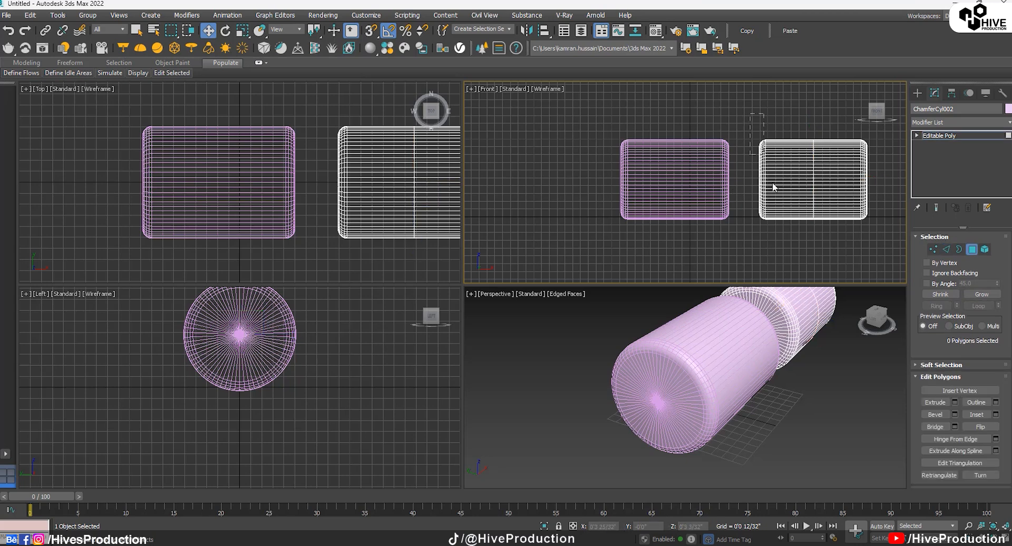
{"action": "left_click_drag", "start_coordinate": [746, 126], "coordinate": [785, 242]}
{"action": "key", "text": "Delete"}
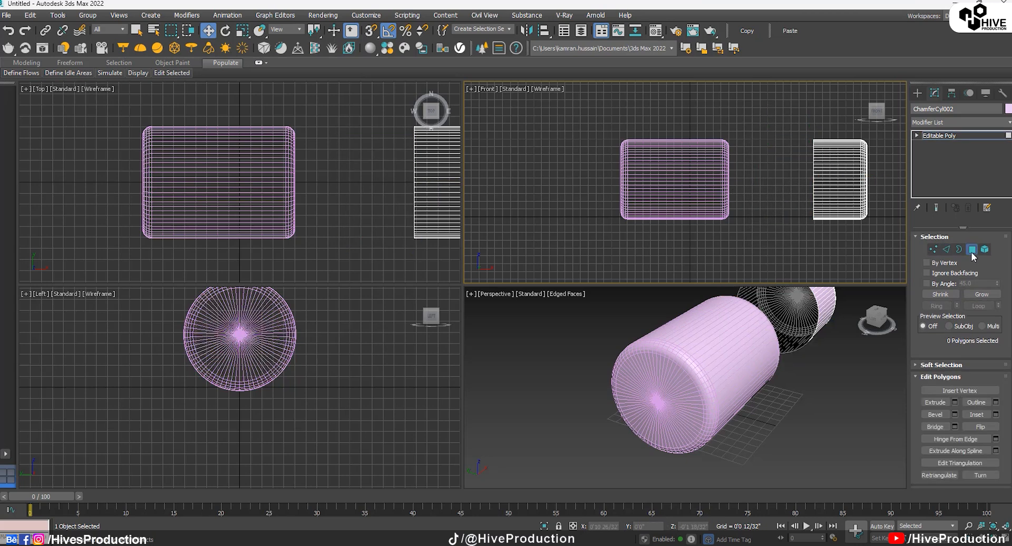
{"action": "key", "text": "4"}
Add a Shell modifier to the remaining half cylinder.
{"action": "left_click", "coordinate": [935, 121]}
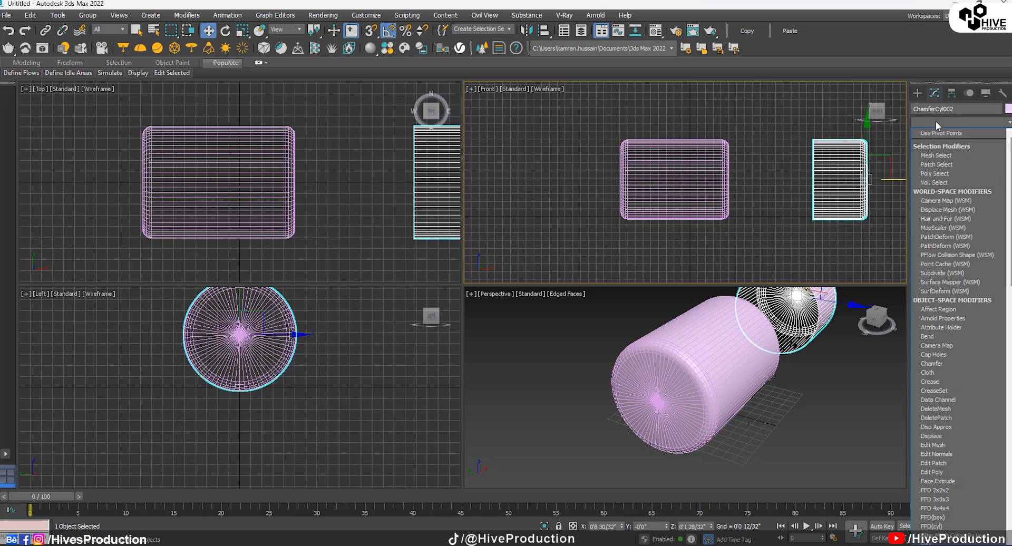
{"action": "key", "text": "s"}
{"action": "left_click", "coordinate": [927, 170]}
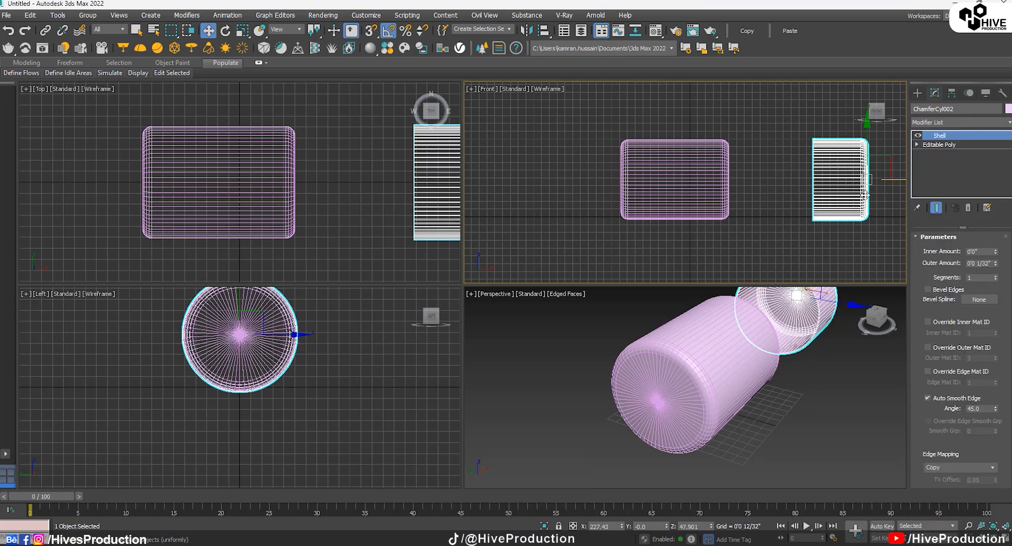
Scale the shelled half up slightly and slide it left over the right end of the main cylinder as a cap.
{"action": "key", "text": "r"}
{"action": "left_click_drag", "start_coordinate": [873, 176], "coordinate": [786, 182]}
{"action": "key", "text": "w"}
{"action": "left_click", "coordinate": [843, 404]}
{"action": "middle_click_drag", "start_coordinate": [843, 404], "coordinate": [738, 424], "text": "alt"}
{"action": "scroll", "coordinate": [754, 427], "scroll_direction": "up", "scroll_amount": 3}
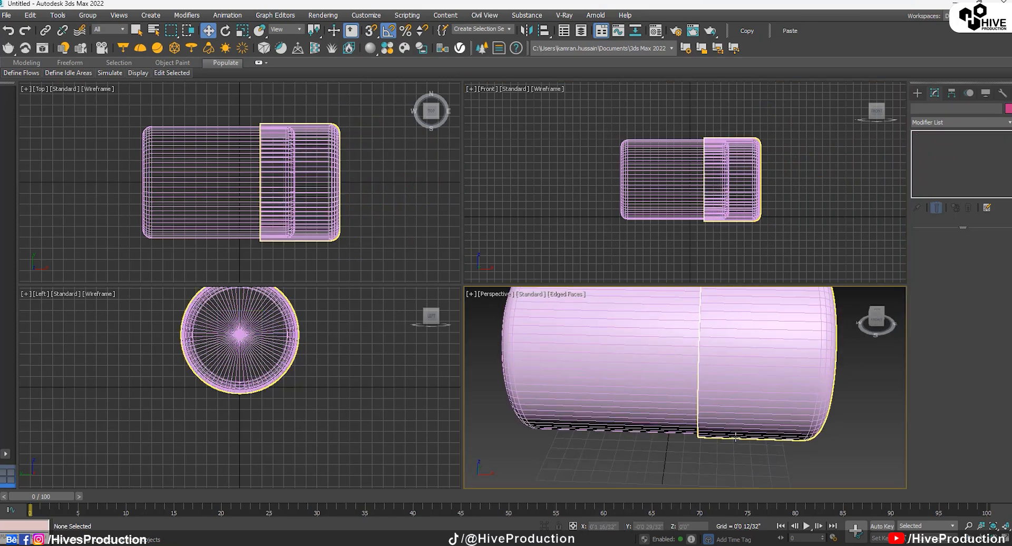
Shorten the cap by moving the vertices of its closed end left along X, closer to the main cylinder's end.
{"action": "left_click", "coordinate": [779, 296]}
{"action": "scroll", "coordinate": [782, 227], "scroll_direction": "down", "scroll_amount": 1}
{"action": "scroll", "coordinate": [780, 158], "scroll_direction": "up", "scroll_amount": 3}
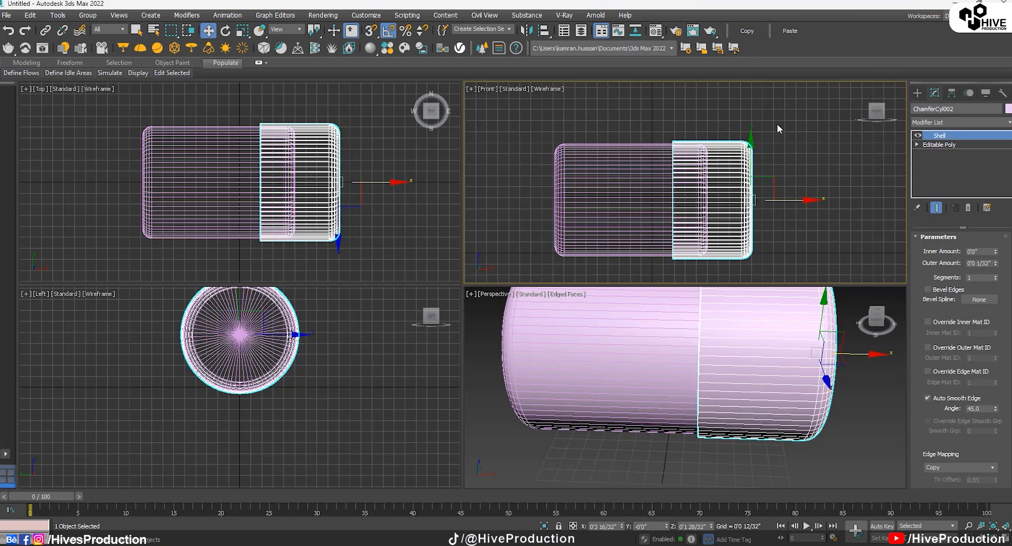
{"action": "left_click", "coordinate": [802, 213]}
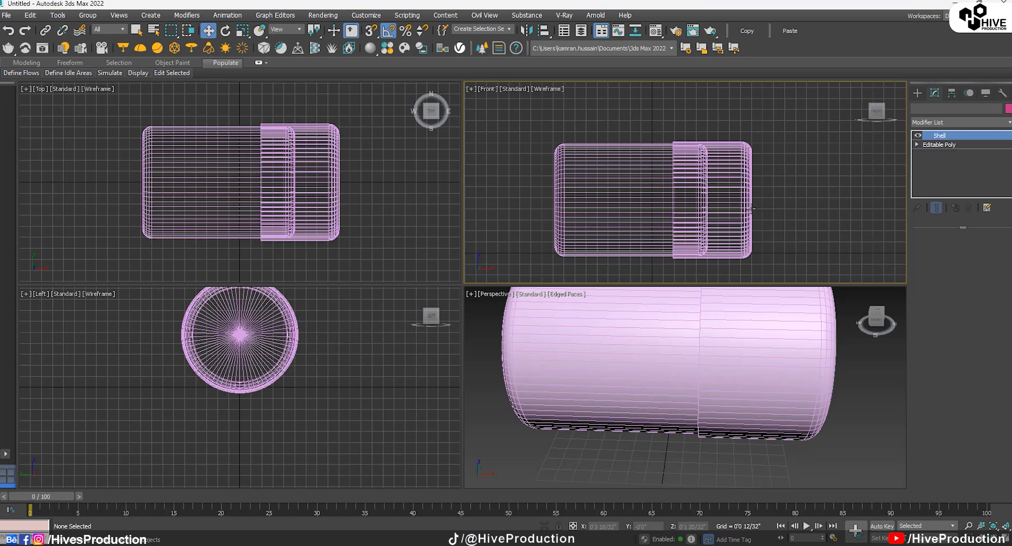
{"action": "left_click_drag", "start_coordinate": [752, 208], "coordinate": [734, 294]}
{"action": "left_click", "coordinate": [917, 145]}
{"action": "left_click", "coordinate": [929, 154]}
{"action": "left_click_drag", "start_coordinate": [779, 201], "coordinate": [753, 203]}
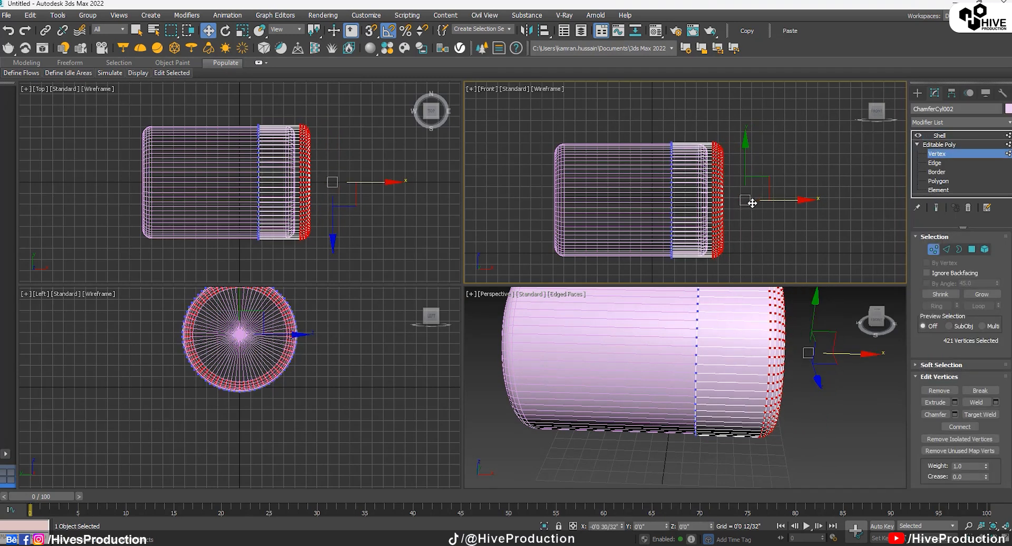
{"action": "left_click", "coordinate": [946, 144]}
{"action": "left_click", "coordinate": [832, 143]}
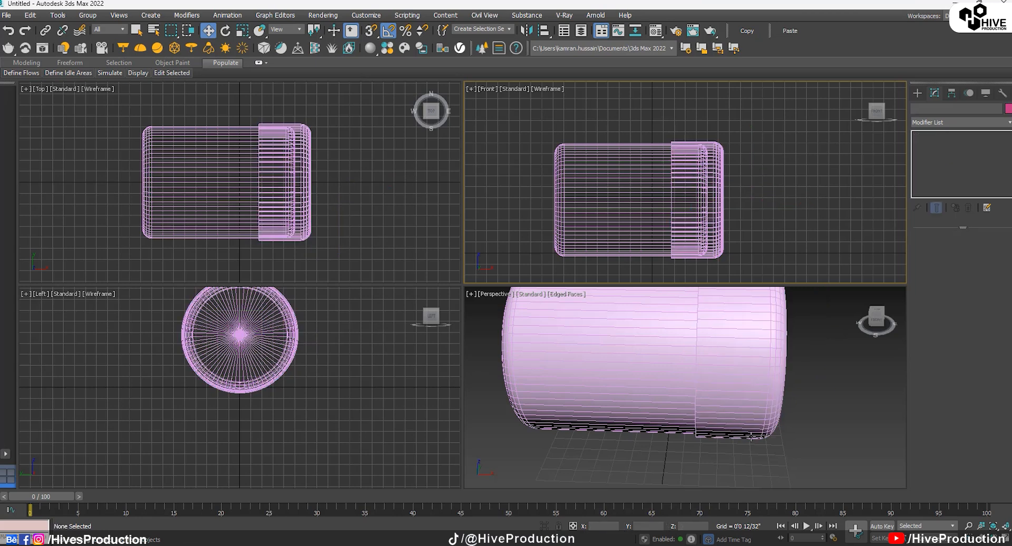
Change the cap's object color to yellow-green and check the two-part body in the perspective view.
{"action": "left_click", "coordinate": [825, 430]}
{"action": "left_click", "coordinate": [745, 373]}
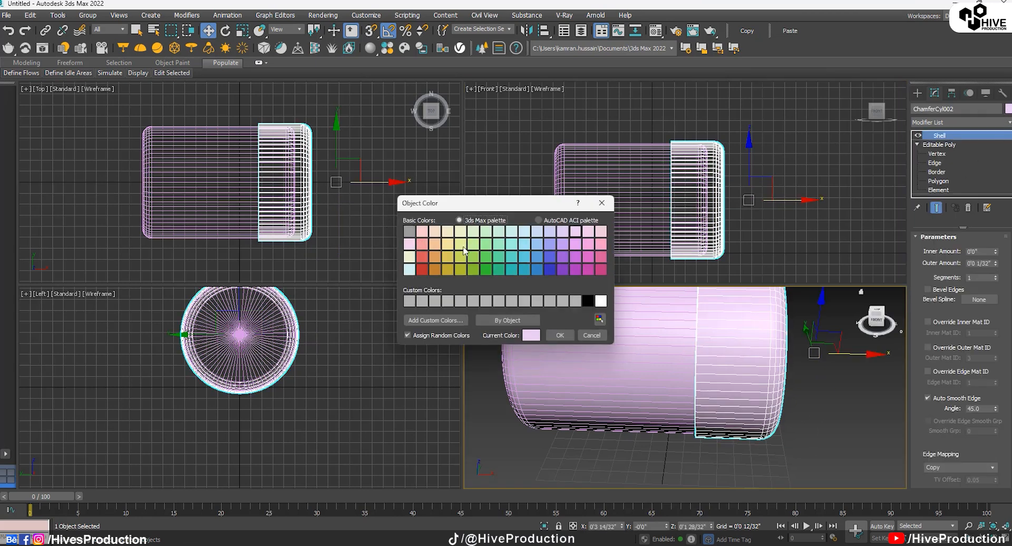
{"action": "left_click", "coordinate": [560, 336]}
{"action": "left_click", "coordinate": [807, 421]}
{"action": "middle_click_drag", "start_coordinate": [748, 412], "coordinate": [800, 429], "text": "alt"}
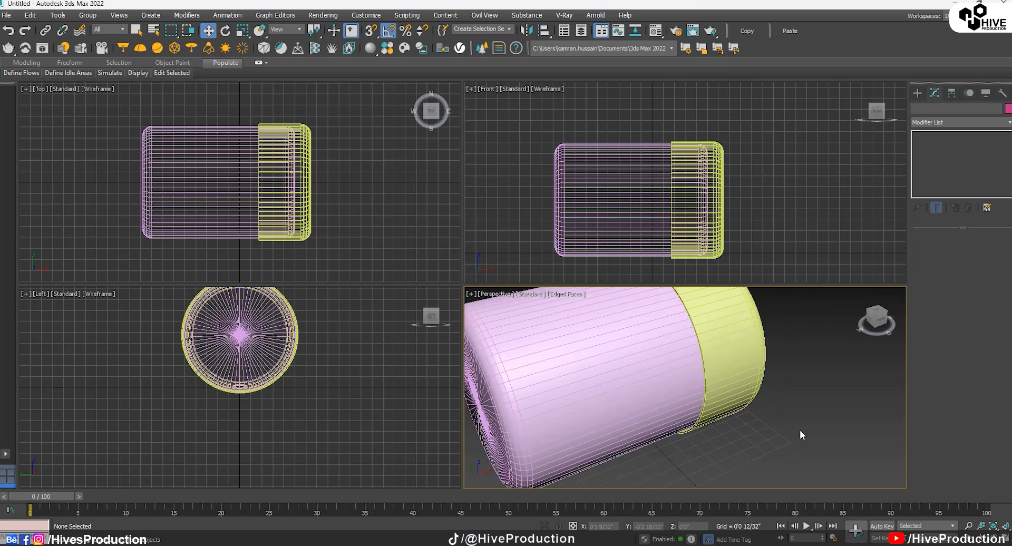
{"action": "scroll", "coordinate": [613, 360], "scroll_direction": "down", "scroll_amount": 2}
{"action": "middle_click_drag", "start_coordinate": [613, 361], "coordinate": [686, 390], "text": "alt"}
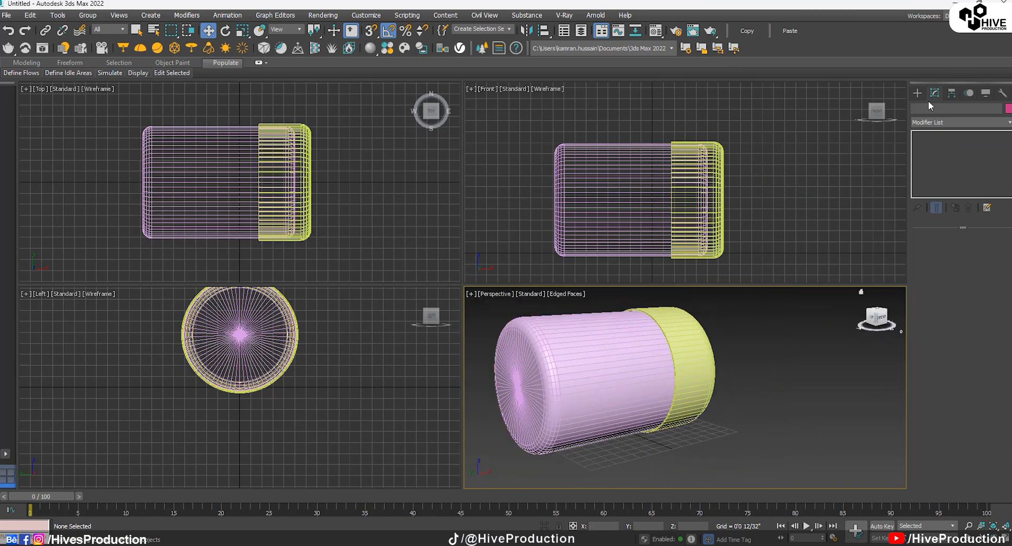
Switch the geometry creation category to Standard Primitives.
{"action": "left_click", "coordinate": [917, 93]}
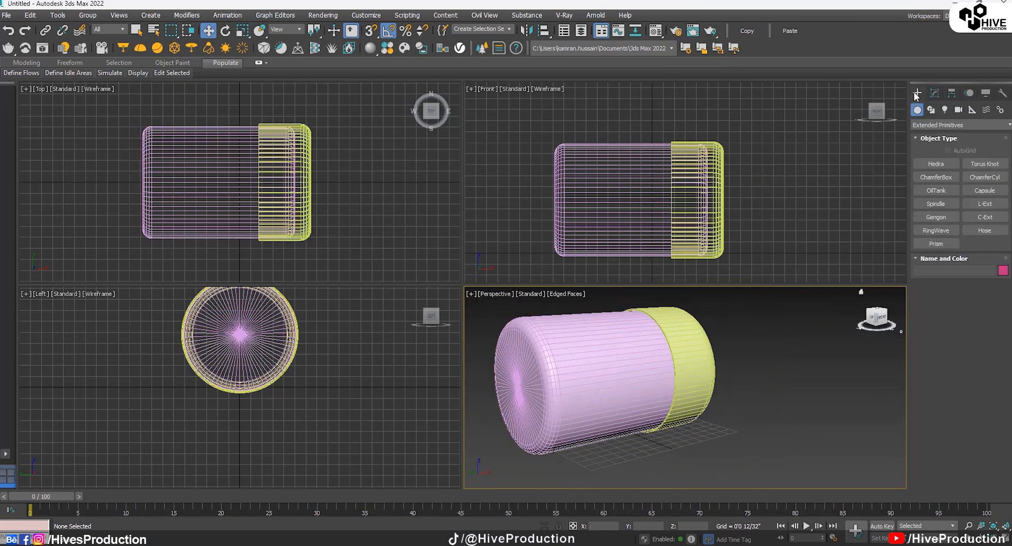
{"action": "left_click", "coordinate": [930, 125]}
{"action": "left_click", "coordinate": [930, 133]}
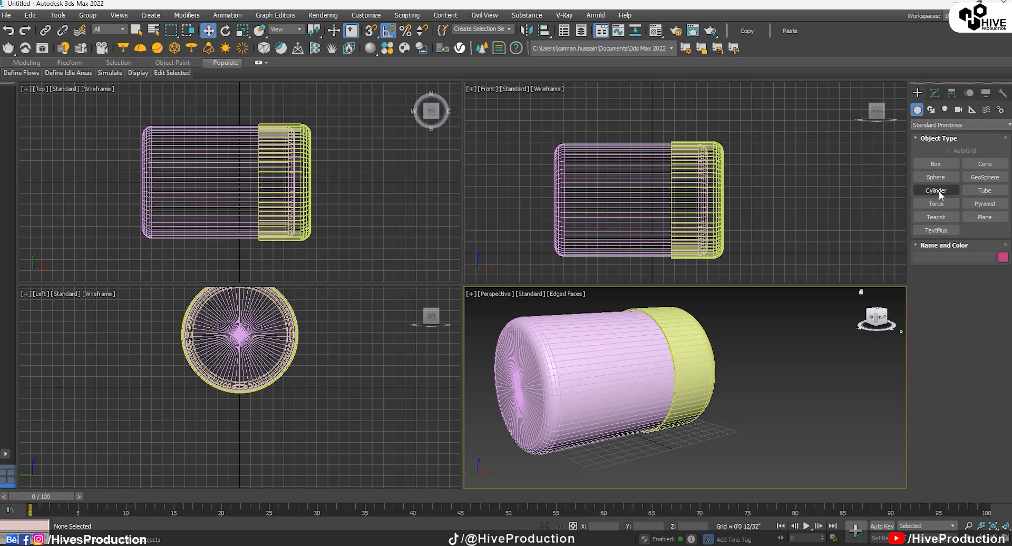
{"action": "left_click", "coordinate": [939, 192]}
{"action": "scroll", "coordinate": [230, 330], "scroll_direction": "up", "scroll_amount": 2}
{"action": "middle_click_drag", "start_coordinate": [230, 342], "coordinate": [244, 363]}
{"action": "scroll", "coordinate": [244, 364], "scroll_direction": "down", "scroll_amount": 1}
{"action": "right_click", "coordinate": [365, 442]}
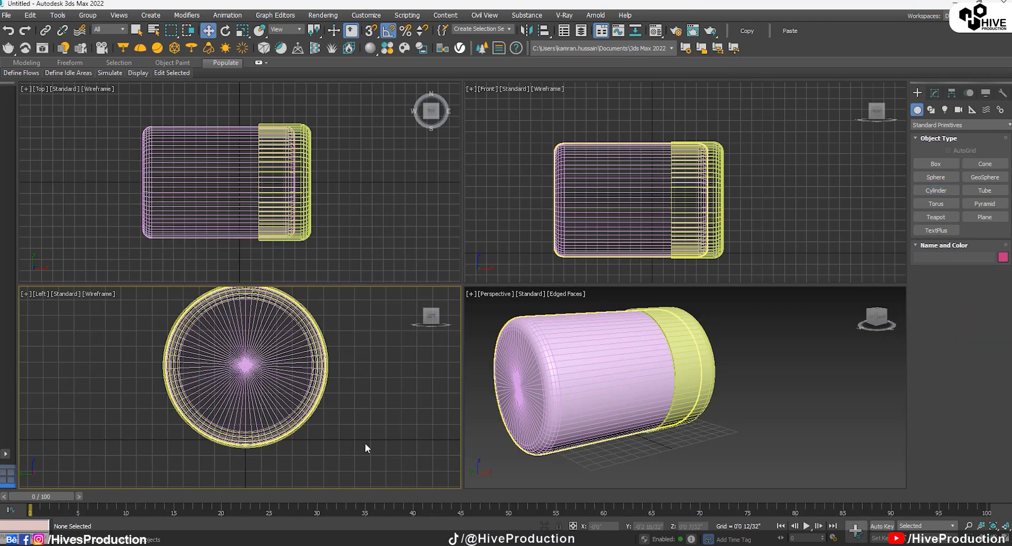
Select the main cylinder on its own and reset its X and Z position to 0.
{"action": "key", "text": "ctrl+a"}
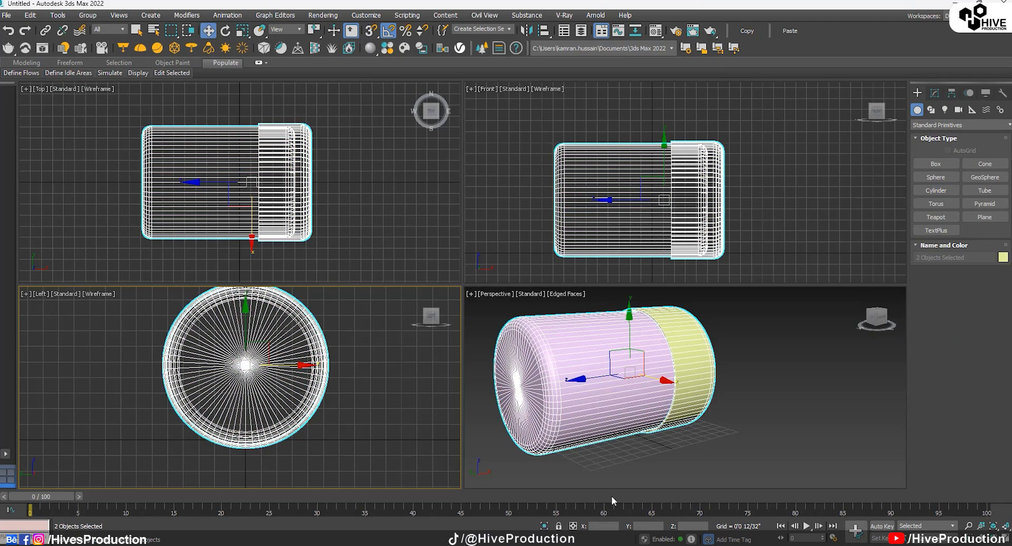
{"action": "left_click", "coordinate": [288, 410]}
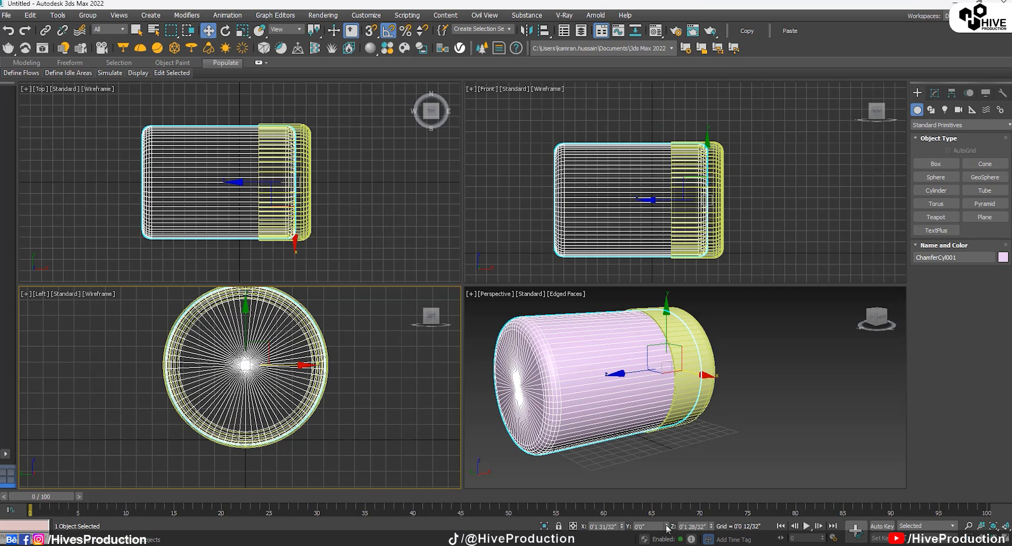
{"action": "right_click", "coordinate": [622, 527]}
{"action": "right_click", "coordinate": [712, 527]}
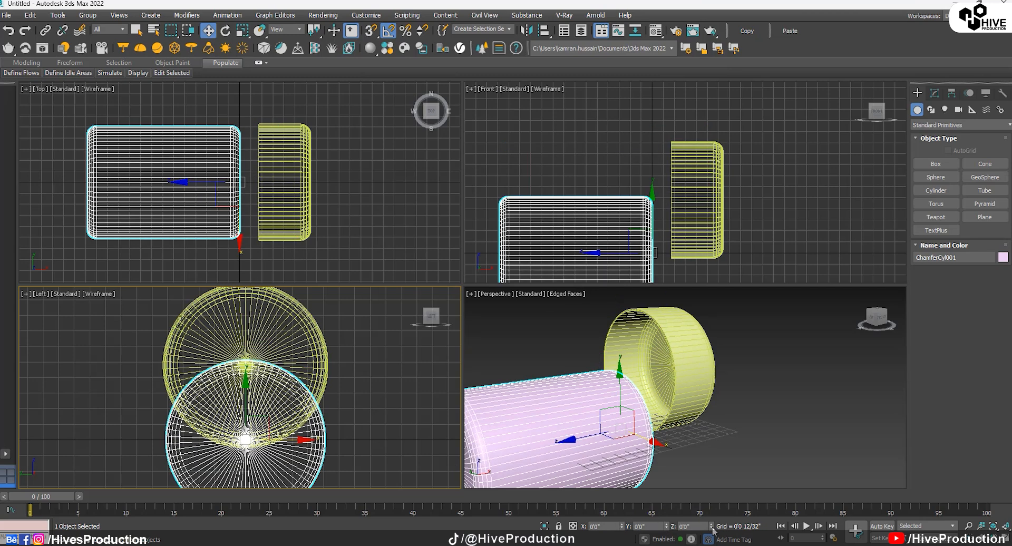
Reset the cap's X and Z position to 0 and slide it along X back over the main cylinder's end.
{"action": "left_click", "coordinate": [702, 369]}
{"action": "right_click", "coordinate": [622, 526]}
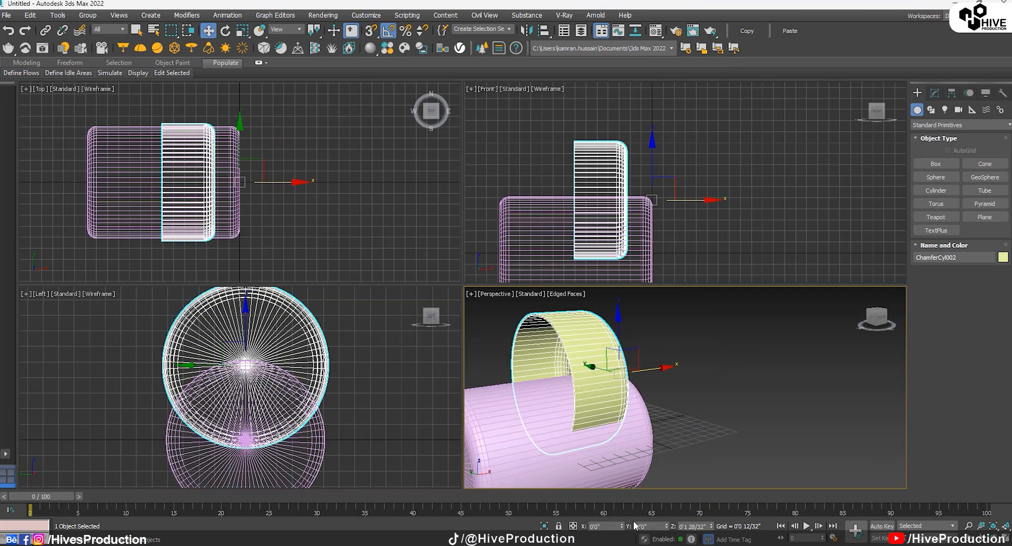
{"action": "right_click", "coordinate": [711, 527]}
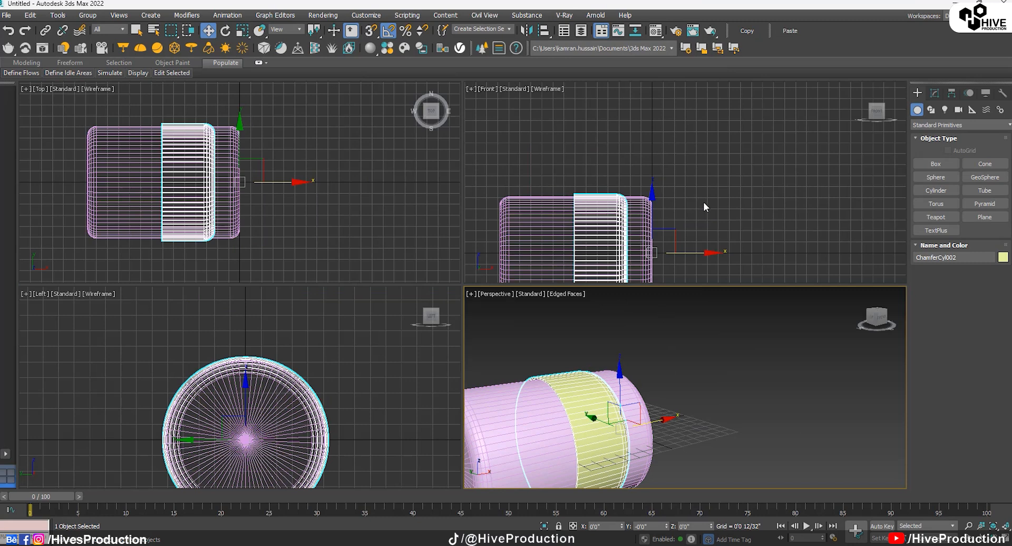
{"action": "left_click_drag", "start_coordinate": [685, 254], "coordinate": [726, 258]}
{"action": "left_click", "coordinate": [736, 385]}
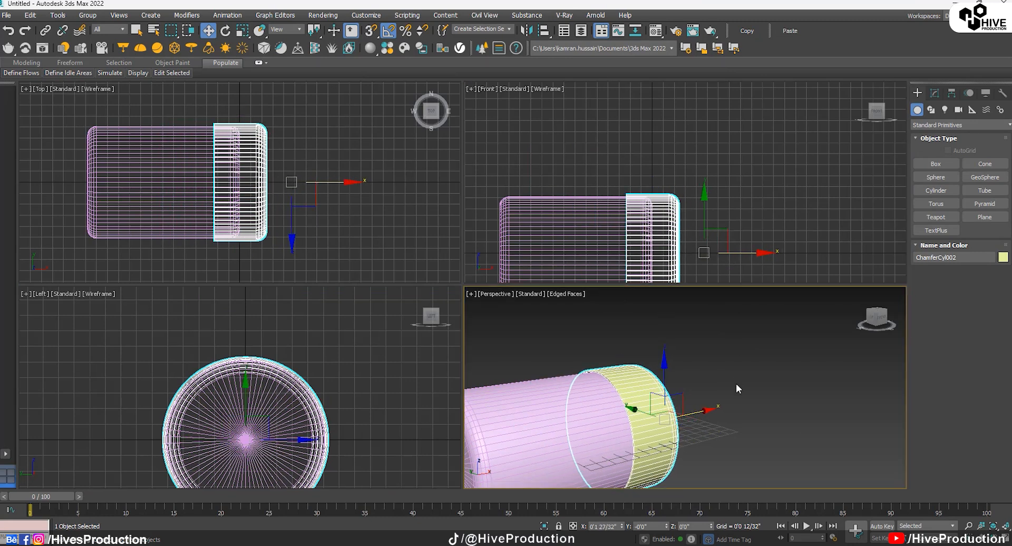
In the Left view, draw a thin 70-sided cylinder about 0'0 26/32" in radius, centred on the main cylinder's axis.
{"action": "middle_click_drag", "start_coordinate": [639, 400], "coordinate": [714, 338]}
{"action": "scroll", "coordinate": [715, 339], "scroll_direction": "down", "scroll_amount": 3}
{"action": "middle_click_drag", "start_coordinate": [314, 407], "coordinate": [325, 338]}
{"action": "key", "text": "alt+w"}
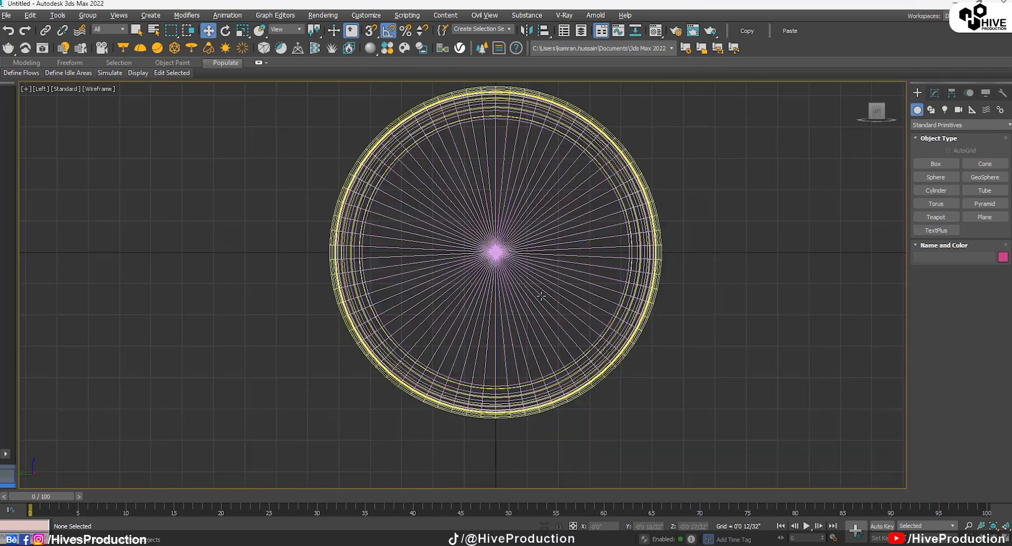
{"action": "middle_click_drag", "start_coordinate": [539, 296], "coordinate": [420, 365]}
{"action": "left_click", "coordinate": [941, 190]}
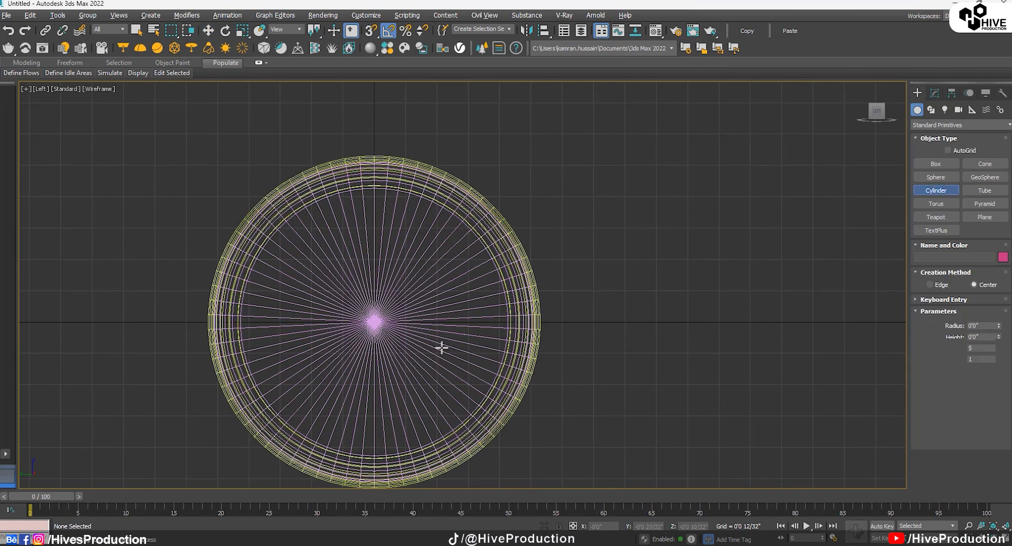
{"action": "scroll", "coordinate": [441, 346], "scroll_direction": "up", "scroll_amount": 2}
{"action": "left_click_drag", "start_coordinate": [347, 311], "coordinate": [425, 365]}
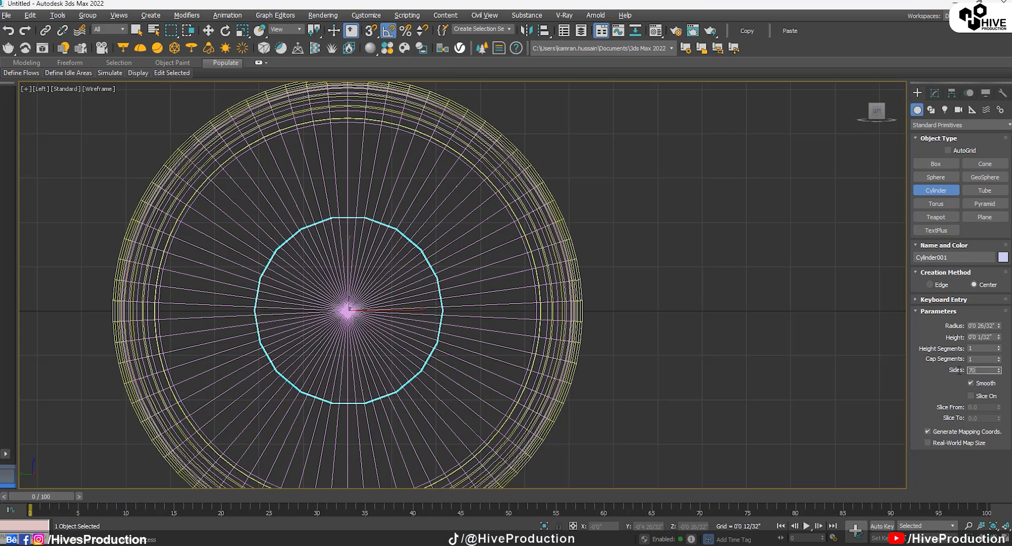
{"action": "key", "text": "Return"}
{"action": "key", "text": "w"}
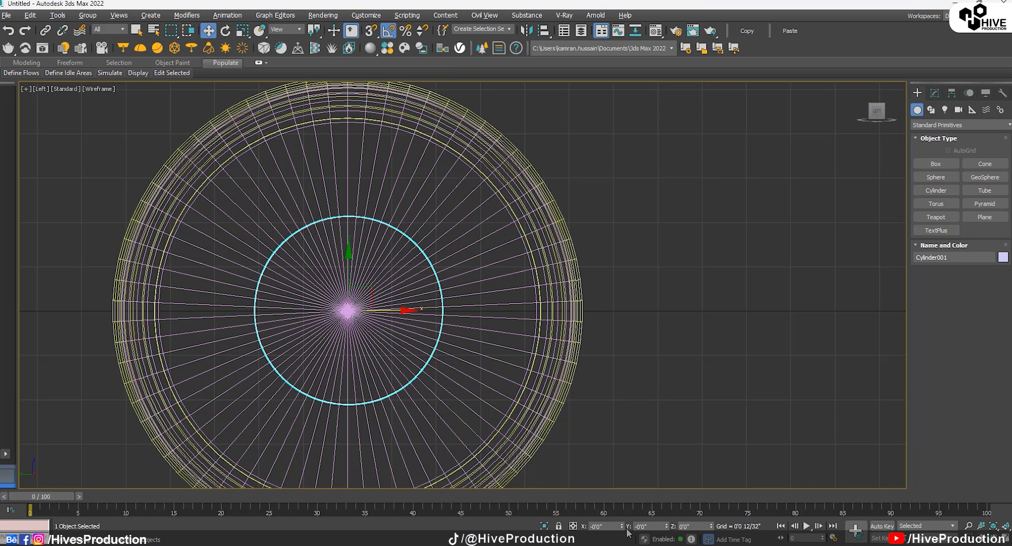
{"action": "key", "text": "alt+w"}
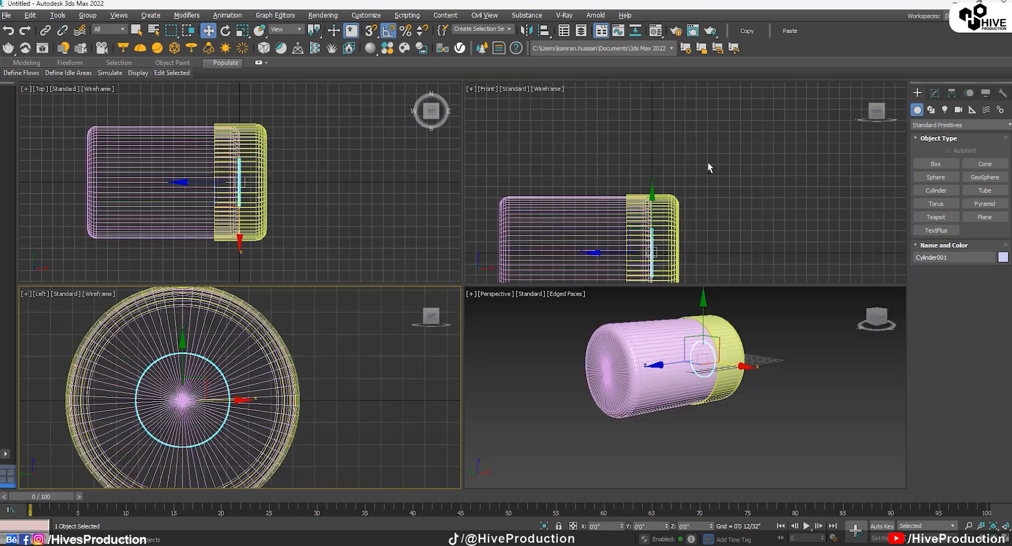
Scale the new thin disc thicker along its axis and move it along X to the main cylinder's uncapped end.
{"action": "right_click", "coordinate": [707, 163]}
{"action": "key", "text": "r"}
{"action": "left_click_drag", "start_coordinate": [798, 188], "coordinate": [986, 188]}
{"action": "key", "text": "w"}
{"action": "left_click_drag", "start_coordinate": [795, 187], "coordinate": [647, 190]}
Nudge the disc slightly outward along X so it protrudes a little more from the main cylinder's end face.
{"action": "right_click", "coordinate": [617, 342]}
{"action": "key", "text": "z"}
{"action": "middle_click_drag", "start_coordinate": [696, 369], "coordinate": [744, 375], "text": "alt"}
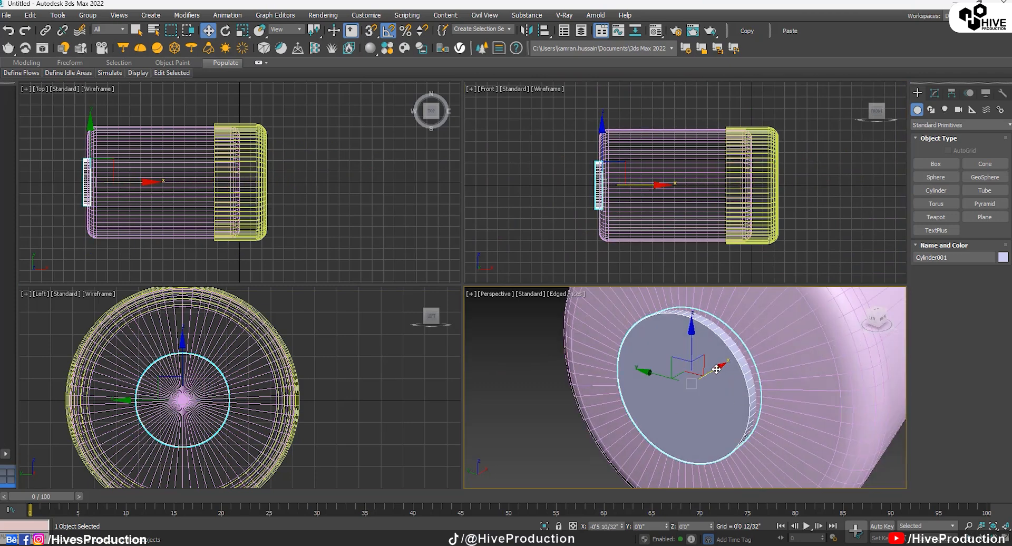
{"action": "left_click_drag", "start_coordinate": [717, 369], "coordinate": [712, 371]}
{"action": "middle_click_drag", "start_coordinate": [712, 371], "coordinate": [791, 359], "text": "alt"}
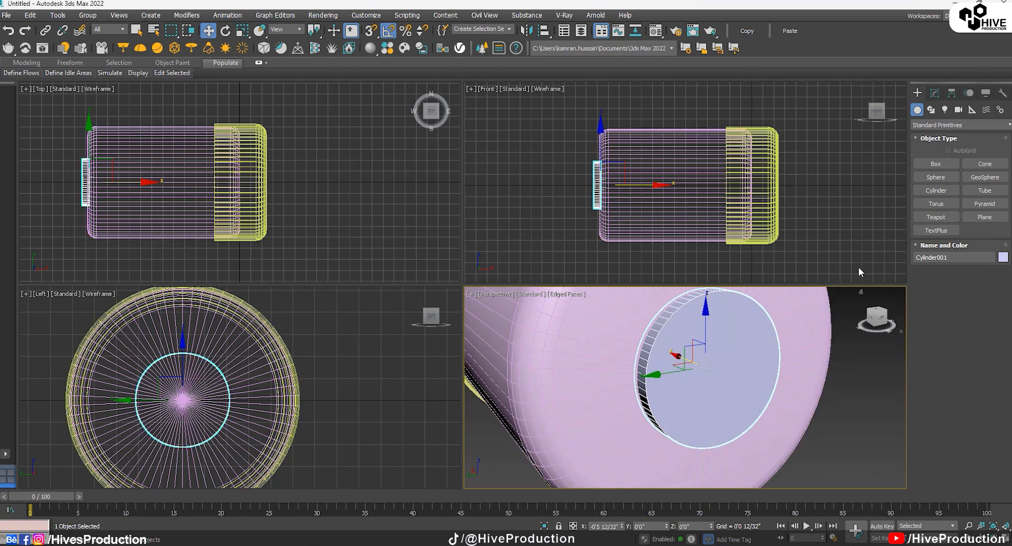
Convert the disc to an Editable Poly and delete its outer face polygon.
{"action": "right_click", "coordinate": [649, 382]}
{"action": "mouse_move", "coordinate": [713, 492]}
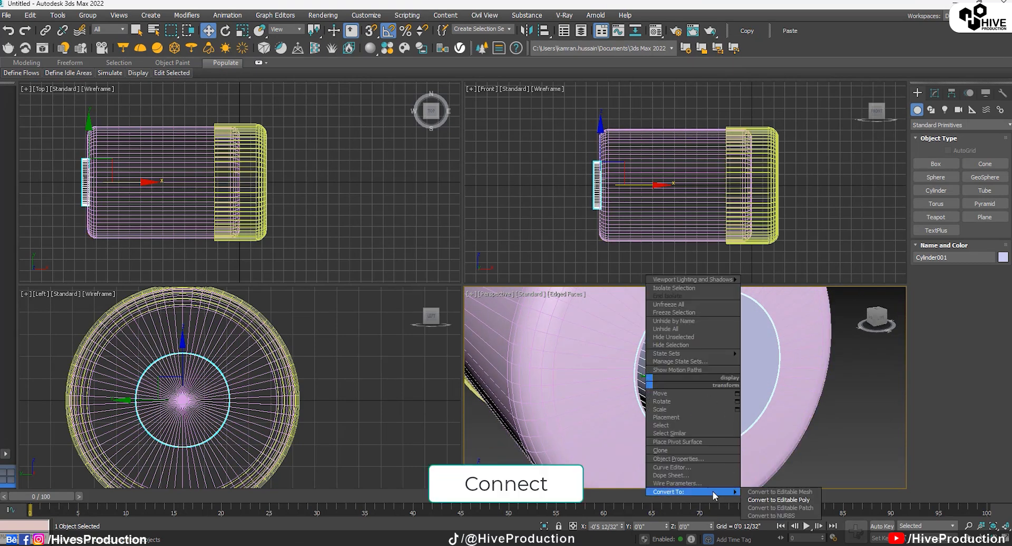
{"action": "left_click", "coordinate": [772, 503]}
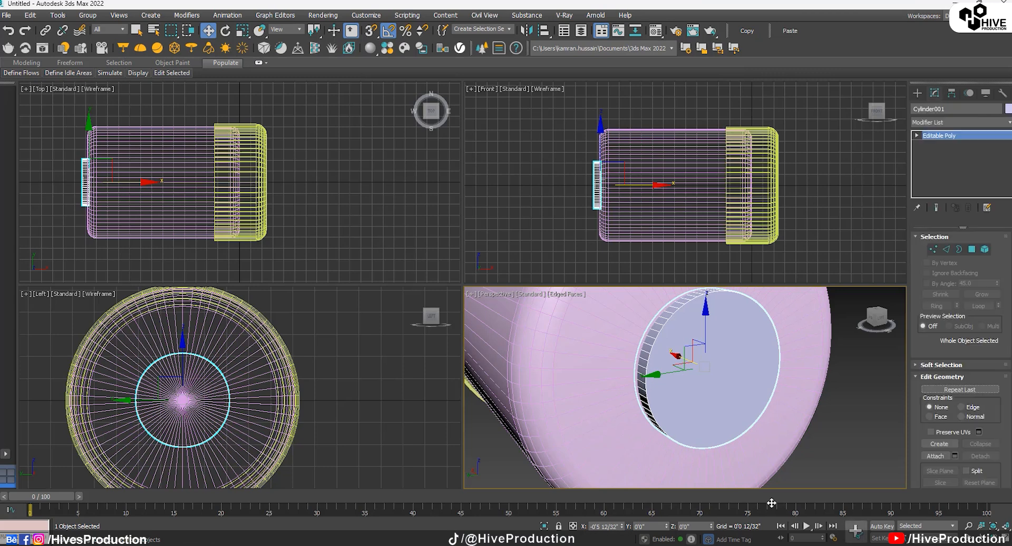
{"action": "key", "text": "4"}
{"action": "left_click", "coordinate": [710, 360]}
{"action": "key", "text": "Delete"}
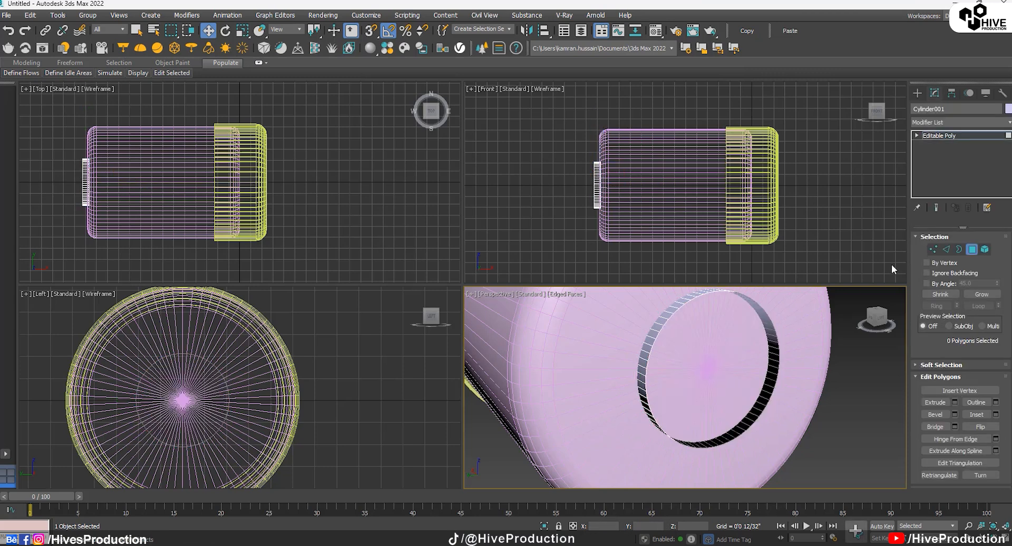
Scale a copy of the disc's open border inward to form a face with a small central hole, and cap the hole.
{"action": "left_click", "coordinate": [959, 250]}
{"action": "left_click", "coordinate": [710, 309]}
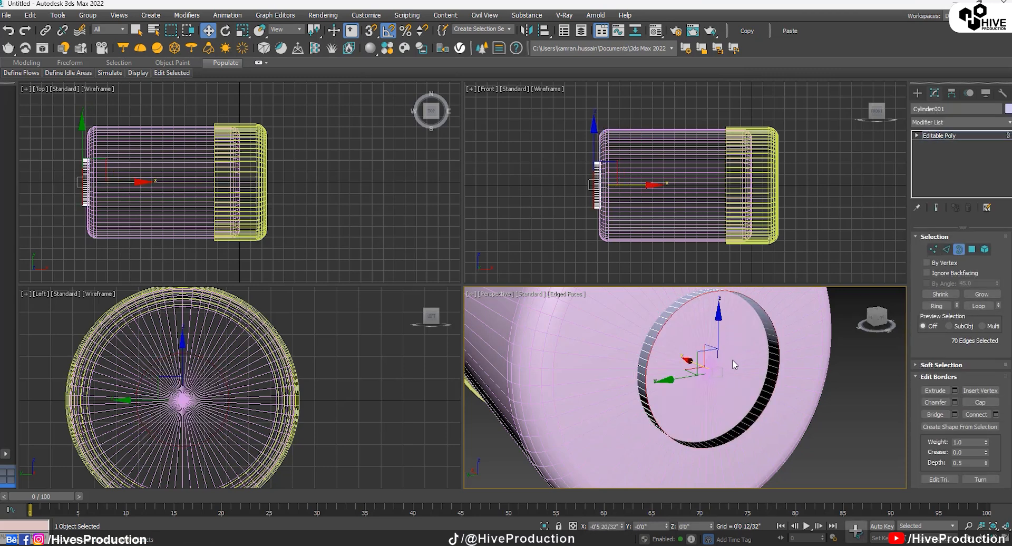
{"action": "key", "text": "e"}
{"action": "key", "text": "r"}
{"action": "left_click_drag", "start_coordinate": [717, 366], "coordinate": [727, 4], "text": "shift"}
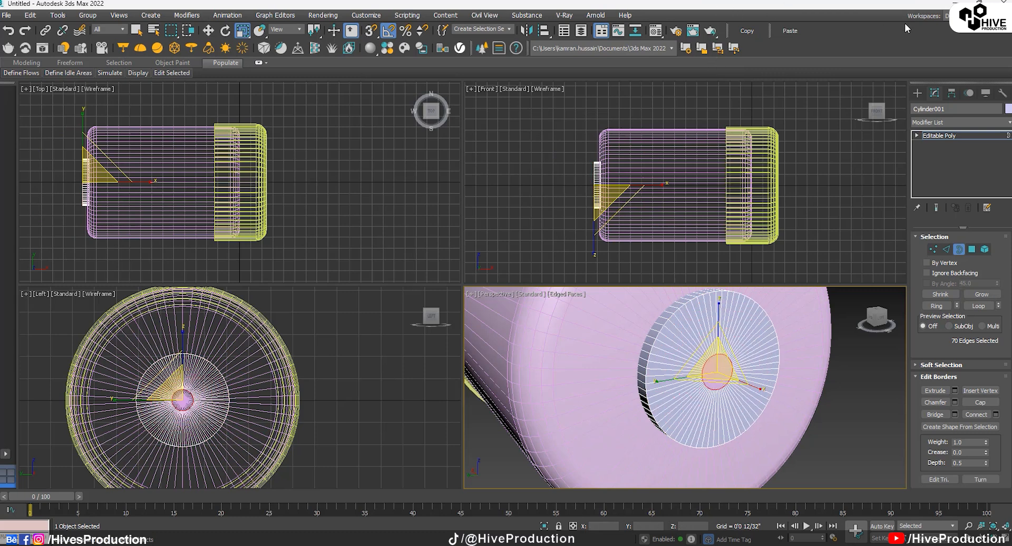
{"action": "left_click", "coordinate": [980, 403]}
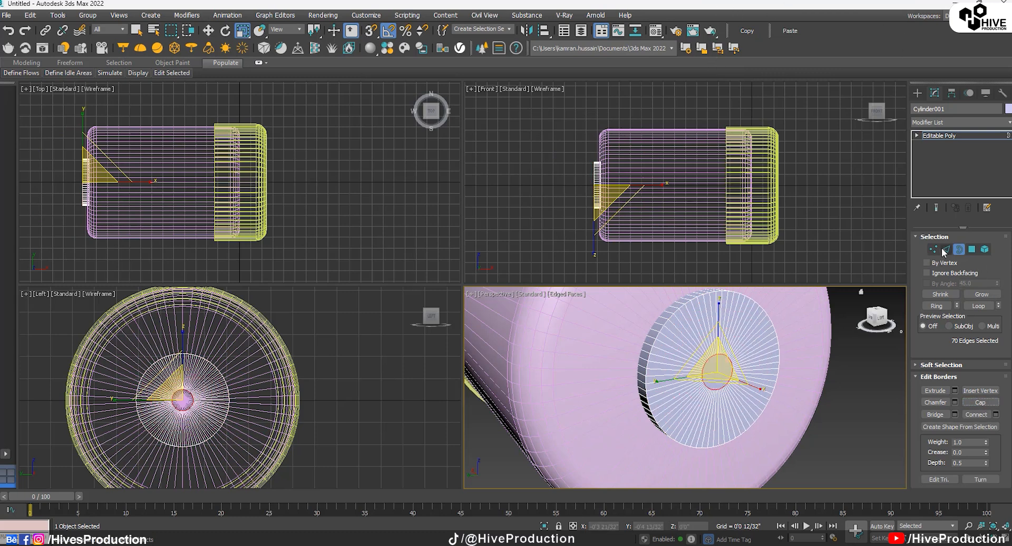
Extrude the small central polygon outward into a shaft and pull its end back along X to make a short stub.
{"action": "key", "text": "2"}
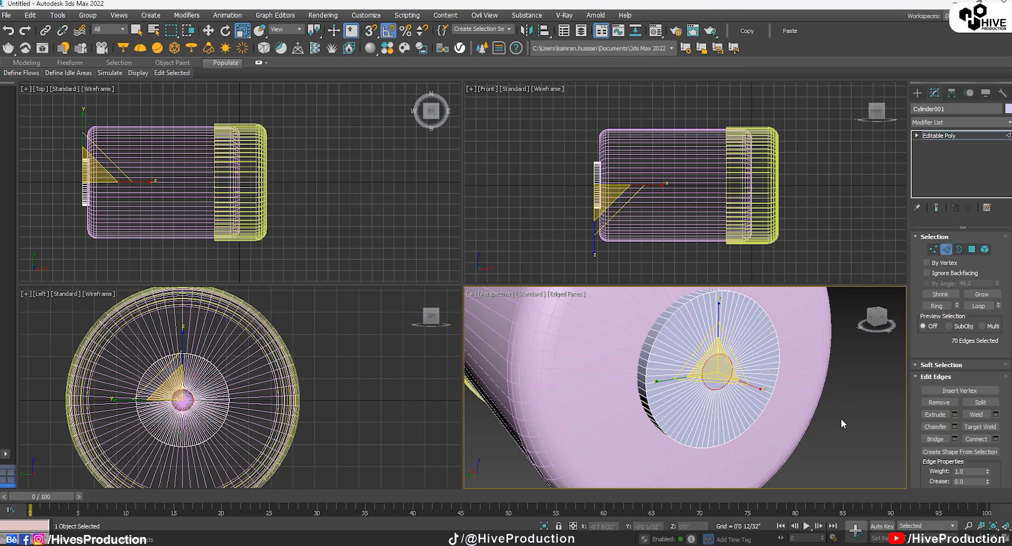
{"action": "left_click", "coordinate": [973, 249]}
{"action": "left_click", "coordinate": [936, 403]}
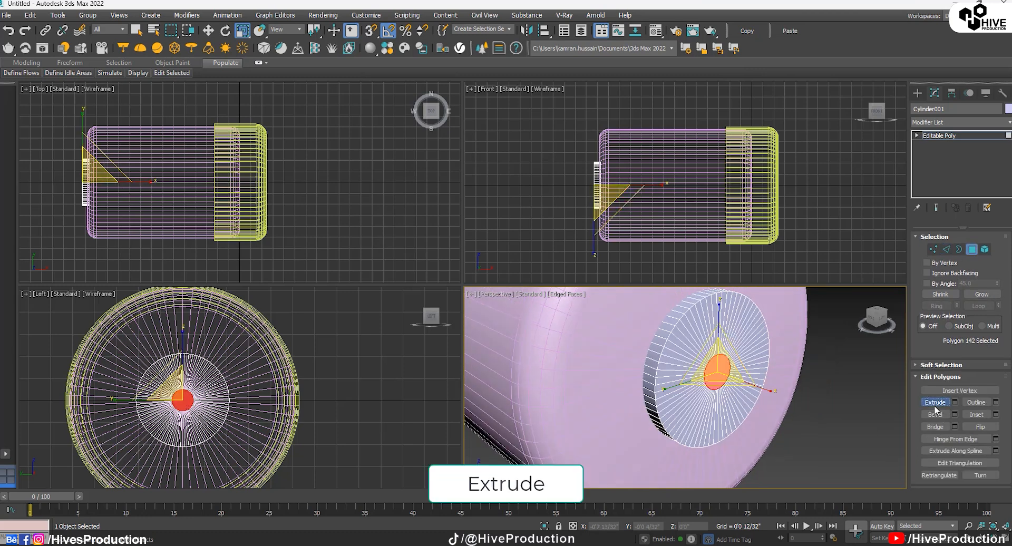
{"action": "left_click_drag", "start_coordinate": [723, 376], "coordinate": [728, 366]}
{"action": "right_click", "coordinate": [529, 157]}
{"action": "key", "text": "w"}
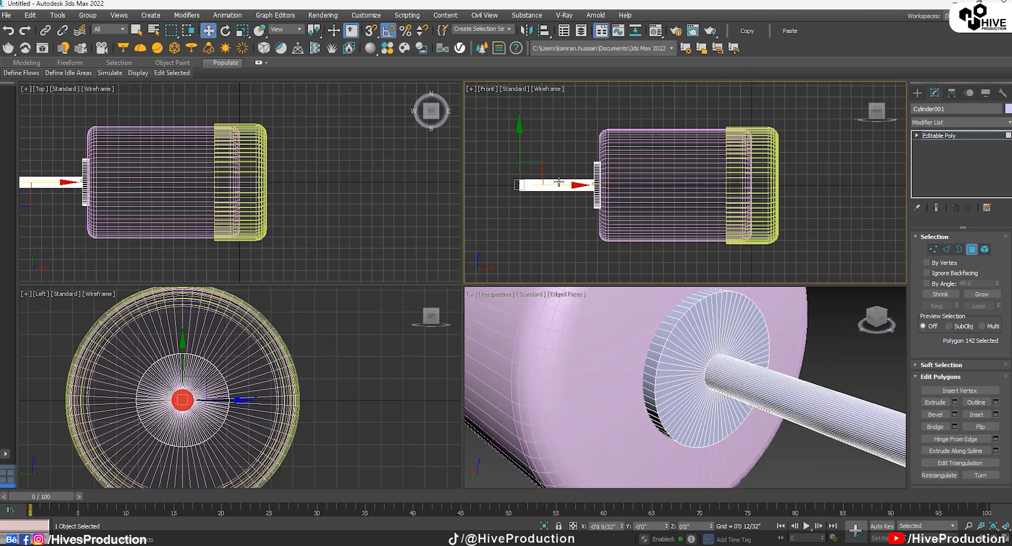
{"action": "left_click_drag", "start_coordinate": [559, 182], "coordinate": [616, 191]}
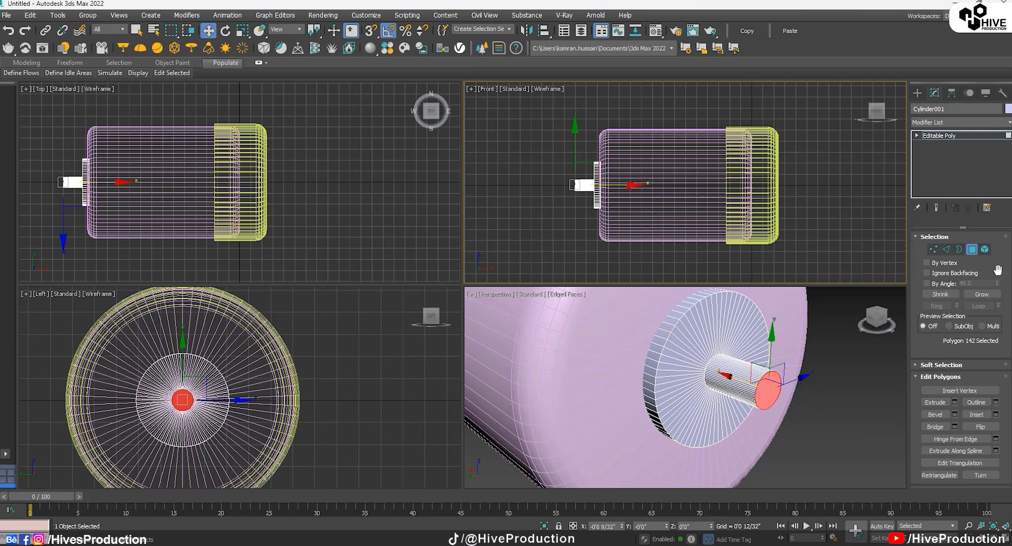
Connect the ring of radial edges on the disc's face with two concentric edge loops.
{"action": "left_click", "coordinate": [947, 251]}
{"action": "right_click", "coordinate": [888, 358]}
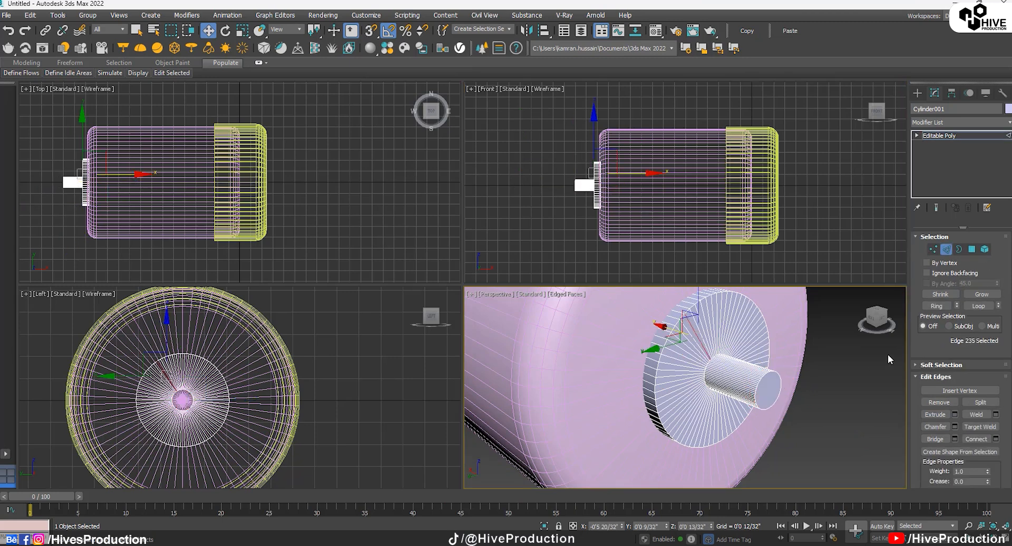
{"action": "left_click", "coordinate": [938, 306]}
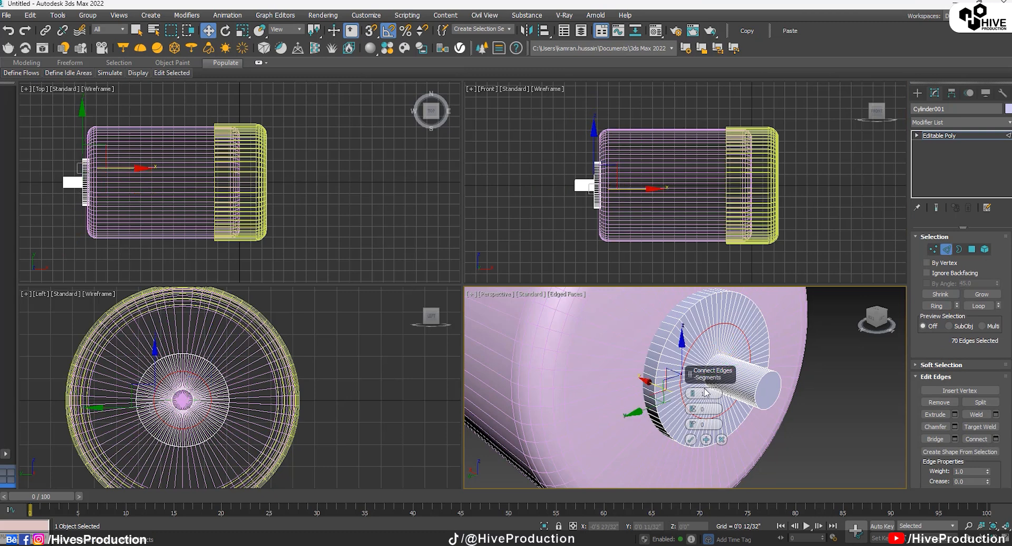
{"action": "left_click", "coordinate": [692, 391]}
{"action": "left_click", "coordinate": [690, 439]}
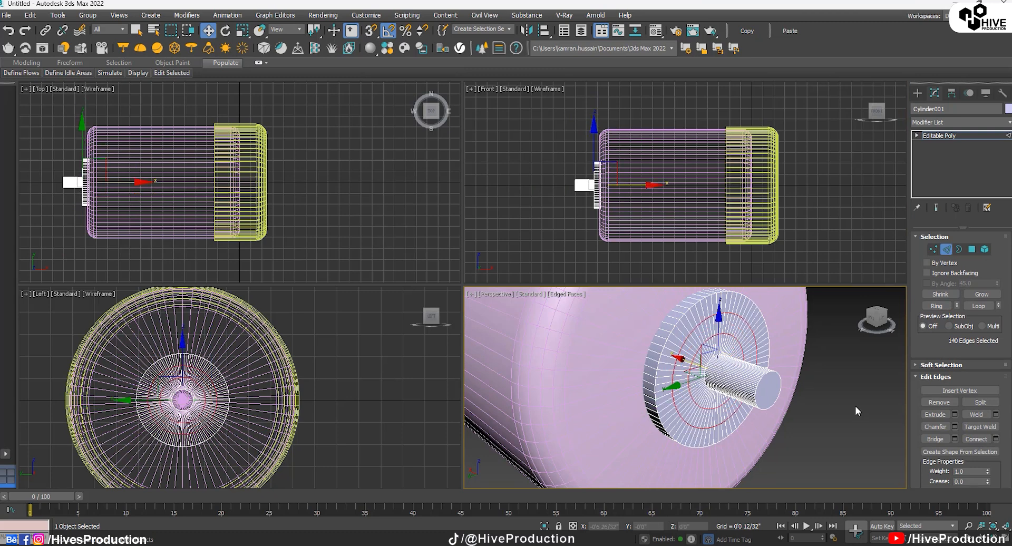
Chamfer the two concentric edge loops on the disc's face by 0'0 2/32".
{"action": "left_click", "coordinate": [955, 427]}
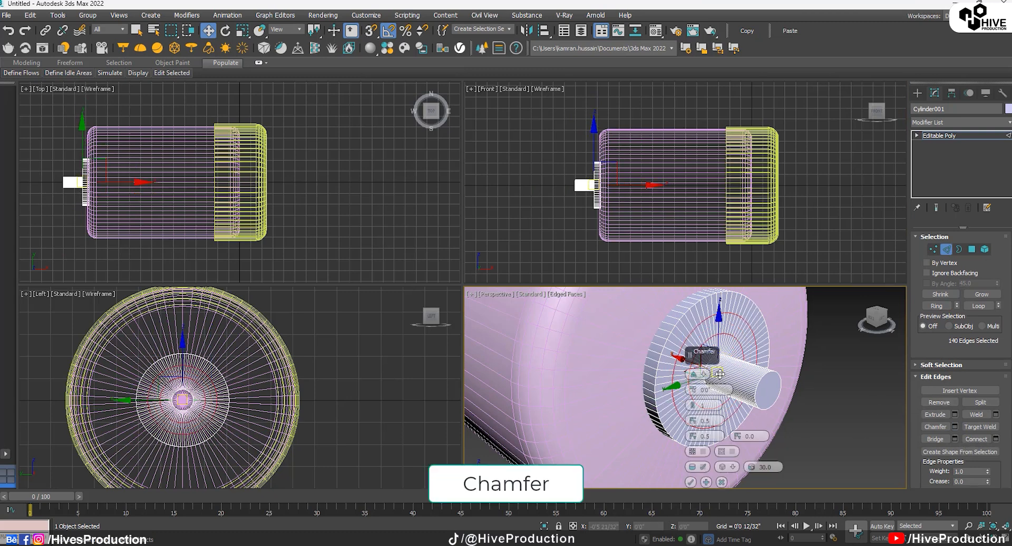
{"action": "left_click_drag", "start_coordinate": [694, 391], "coordinate": [696, 385]}
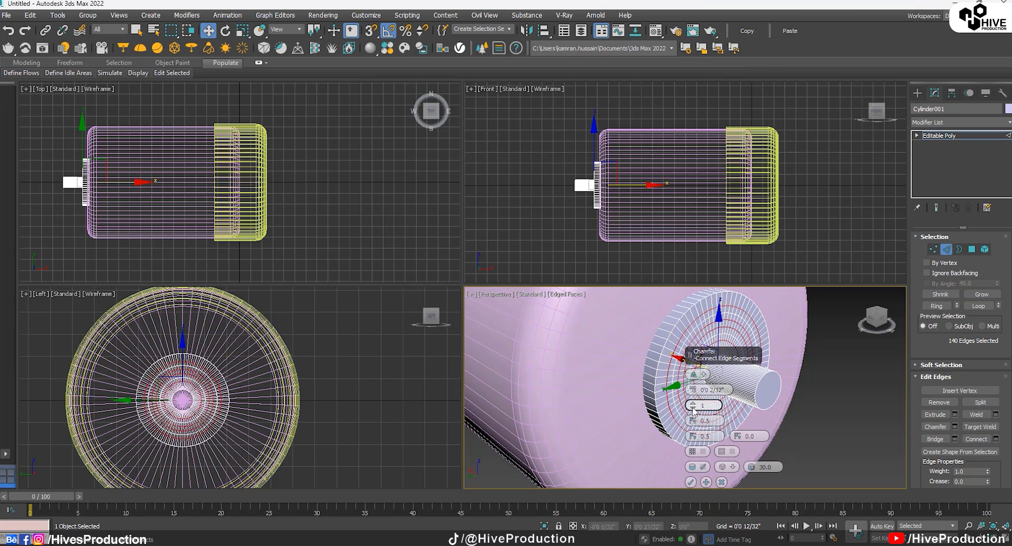
{"action": "left_click", "coordinate": [690, 481]}
Select the two chamfered polygon rings on the disc's face and extrude them slightly inward as concentric grooves.
{"action": "scroll", "coordinate": [693, 341], "scroll_direction": "up", "scroll_amount": 2}
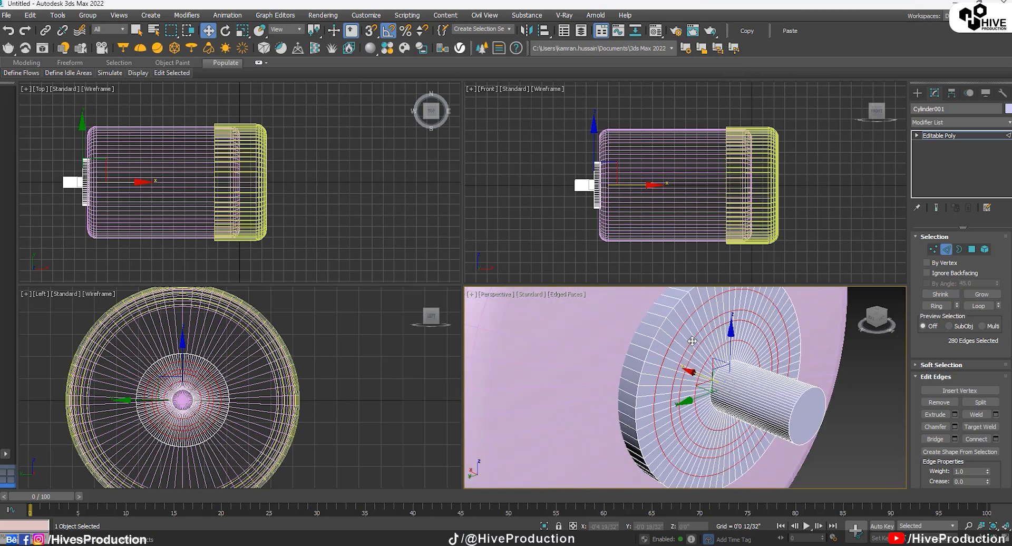
{"action": "left_click", "coordinate": [685, 335]}
{"action": "left_click", "coordinate": [707, 351], "text": "ctrl"}
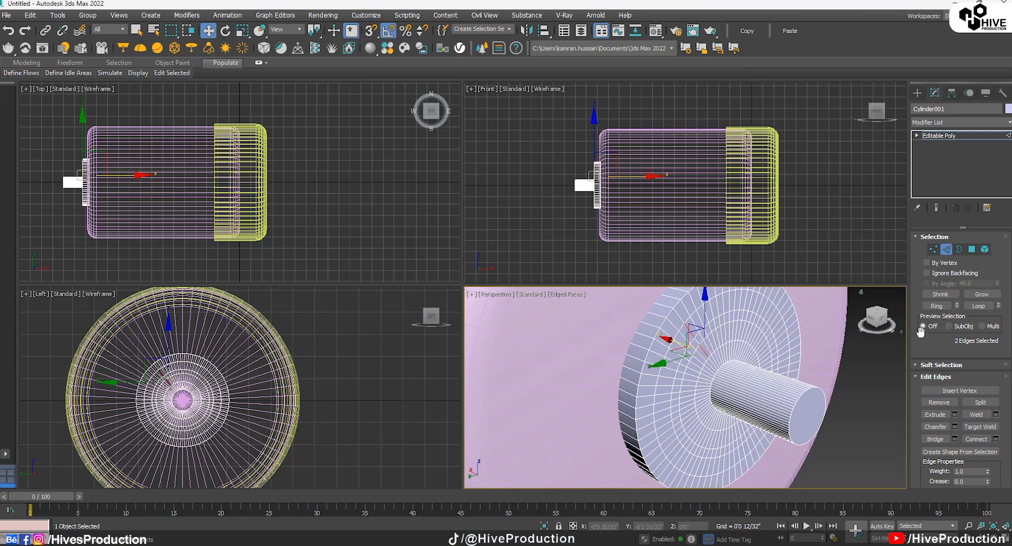
{"action": "left_click", "coordinate": [937, 306]}
{"action": "left_click", "coordinate": [971, 249], "text": "ctrl"}
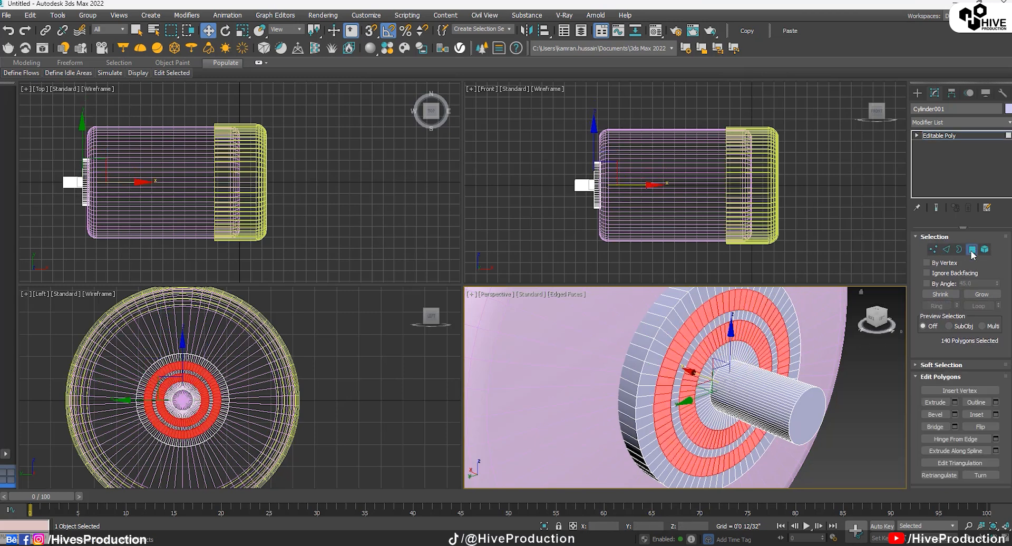
{"action": "left_click", "coordinate": [953, 402]}
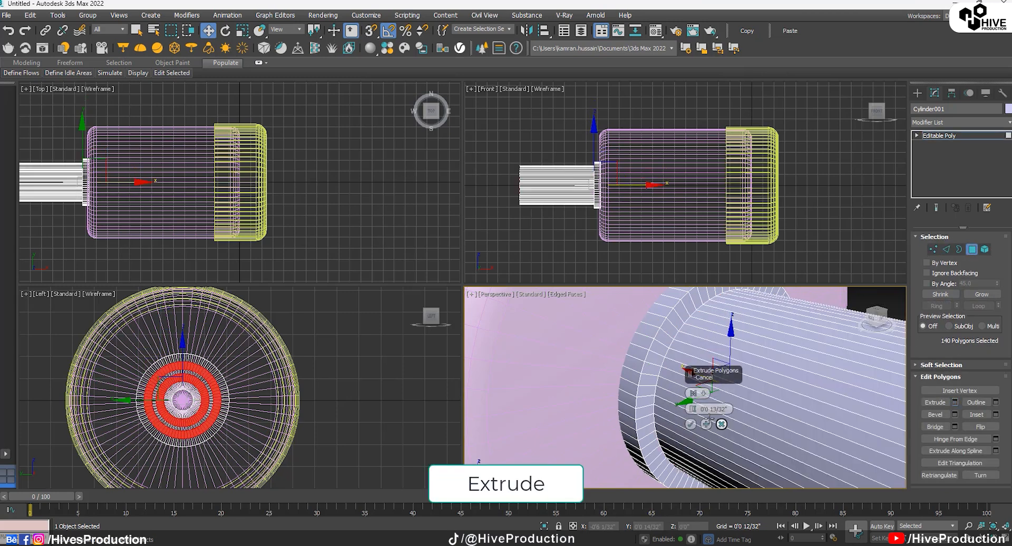
{"action": "left_click_drag", "start_coordinate": [693, 409], "coordinate": [706, 439]}
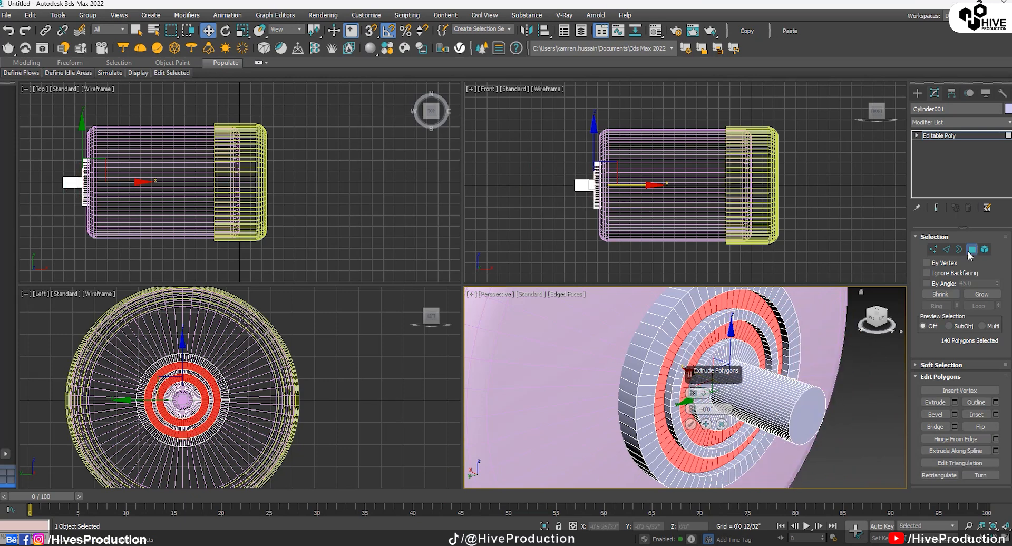
{"action": "left_click", "coordinate": [690, 424]}
{"action": "left_click", "coordinate": [973, 249]}
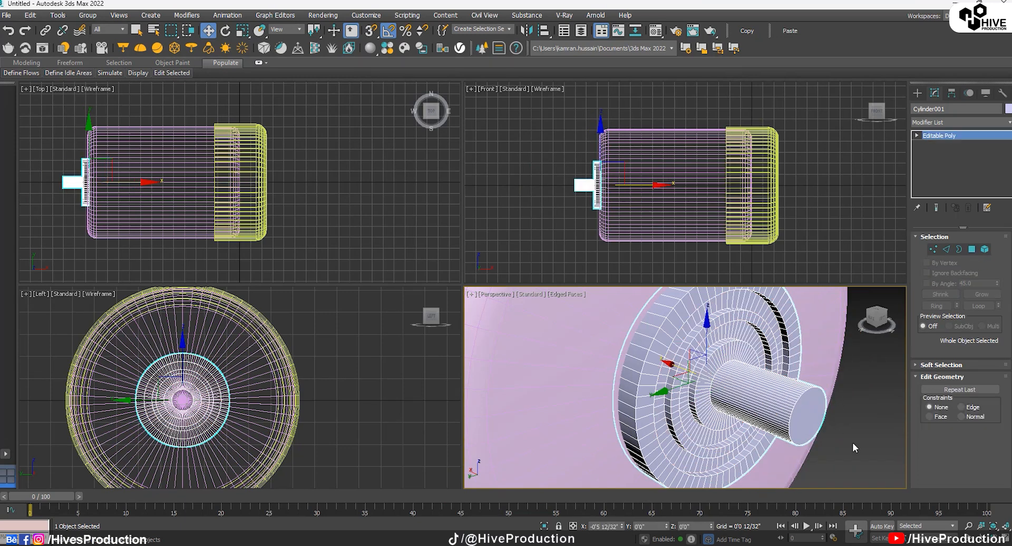
{"action": "left_click", "coordinate": [852, 442]}
{"action": "middle_click_drag", "start_coordinate": [806, 400], "coordinate": [727, 387], "text": "alt"}
{"action": "scroll", "coordinate": [727, 387], "scroll_direction": "down", "scroll_amount": 5}
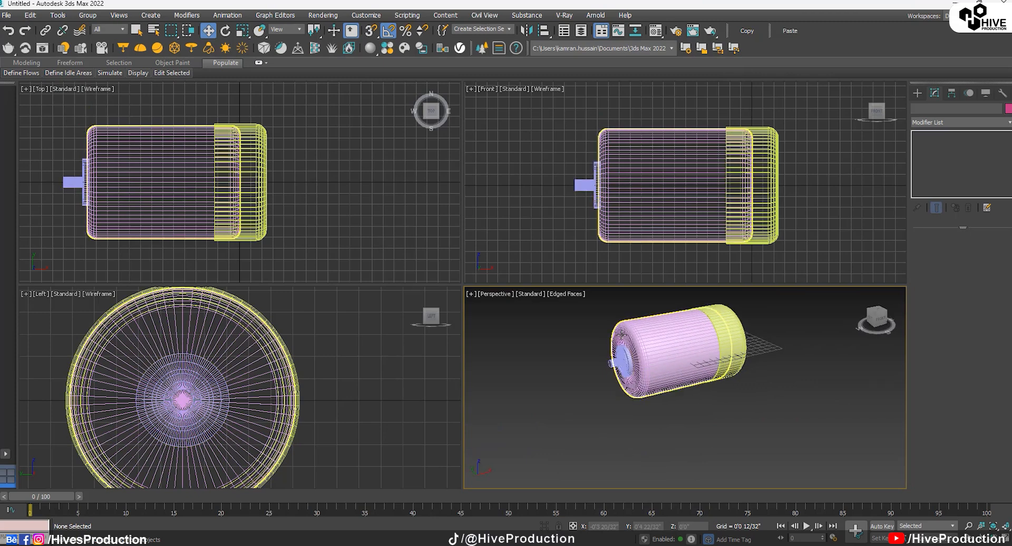
Select all three parts of the capped cylinder and move them together in the positive X direction.
{"action": "scroll", "coordinate": [726, 385], "scroll_direction": "up", "scroll_amount": 10}
{"action": "key", "text": "alt+w"}
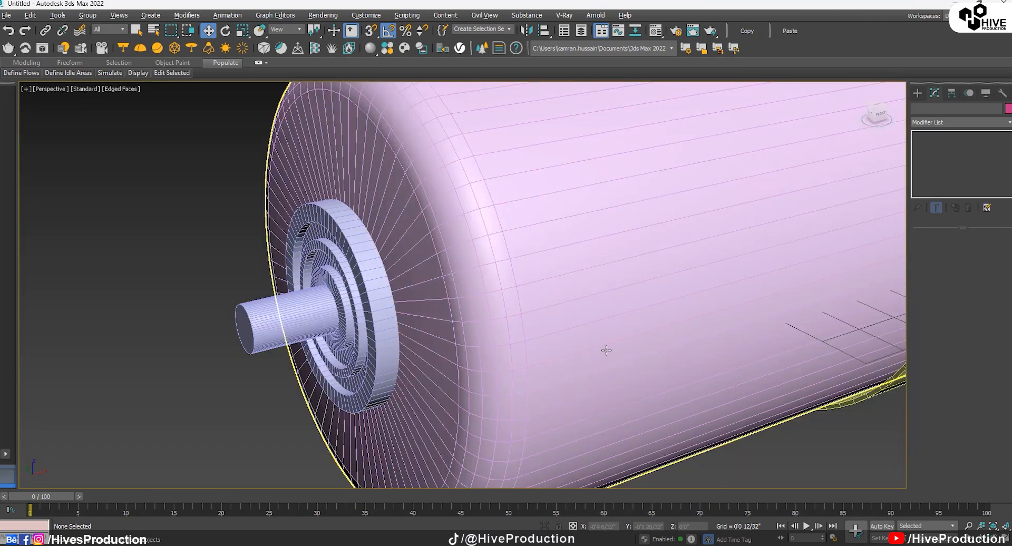
{"action": "scroll", "coordinate": [606, 350], "scroll_direction": "down", "scroll_amount": 8}
{"action": "left_click_drag", "start_coordinate": [798, 319], "coordinate": [483, 407]}
{"action": "middle_click_drag", "start_coordinate": [676, 372], "coordinate": [632, 360], "text": "alt"}
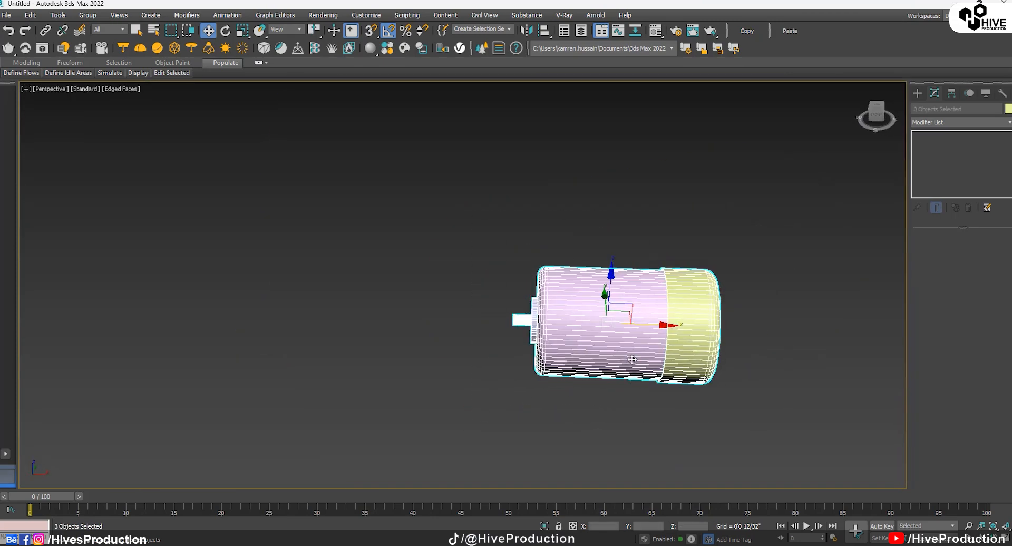
{"action": "left_click_drag", "start_coordinate": [632, 326], "coordinate": [688, 327]}
{"action": "left_click", "coordinate": [542, 401]}
{"action": "middle_click_drag", "start_coordinate": [542, 400], "coordinate": [603, 383], "text": "alt"}
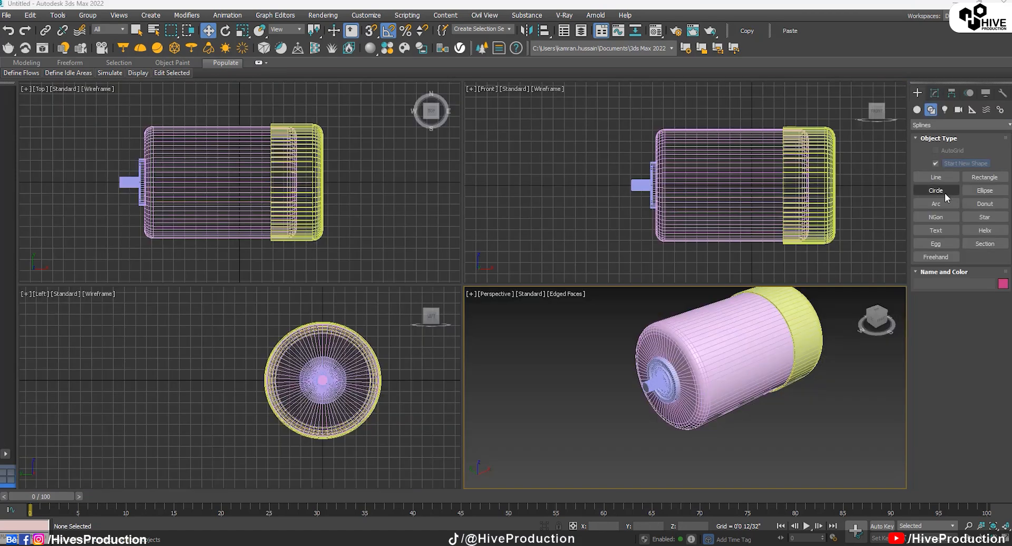
Draw a circle of radius about 0'2 4/32" around the body in the Left view, centred at the origin, and isolate it.
{"action": "left_click", "coordinate": [943, 192]}
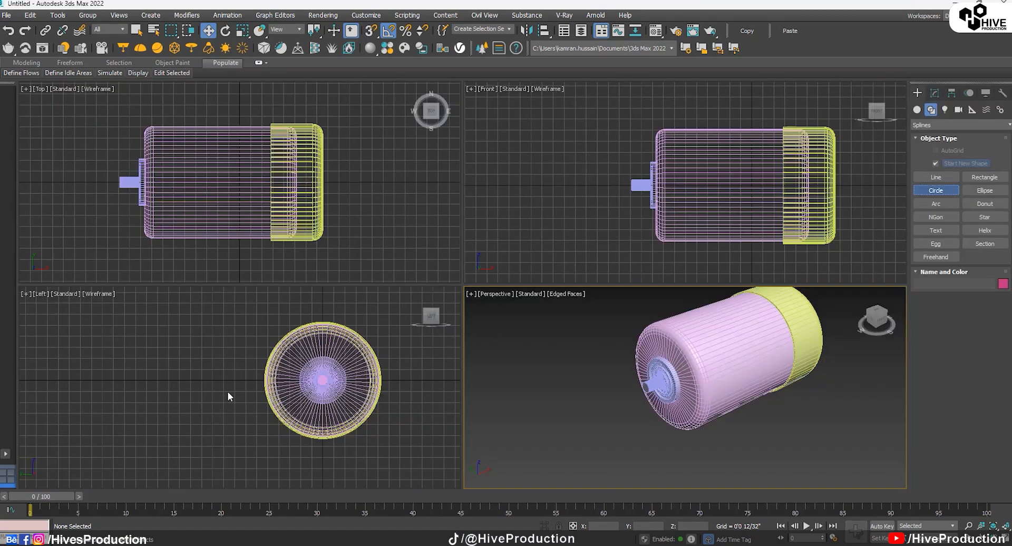
{"action": "scroll", "coordinate": [282, 388], "scroll_direction": "up", "scroll_amount": 3}
{"action": "left_click_drag", "start_coordinate": [287, 388], "coordinate": [356, 437]}
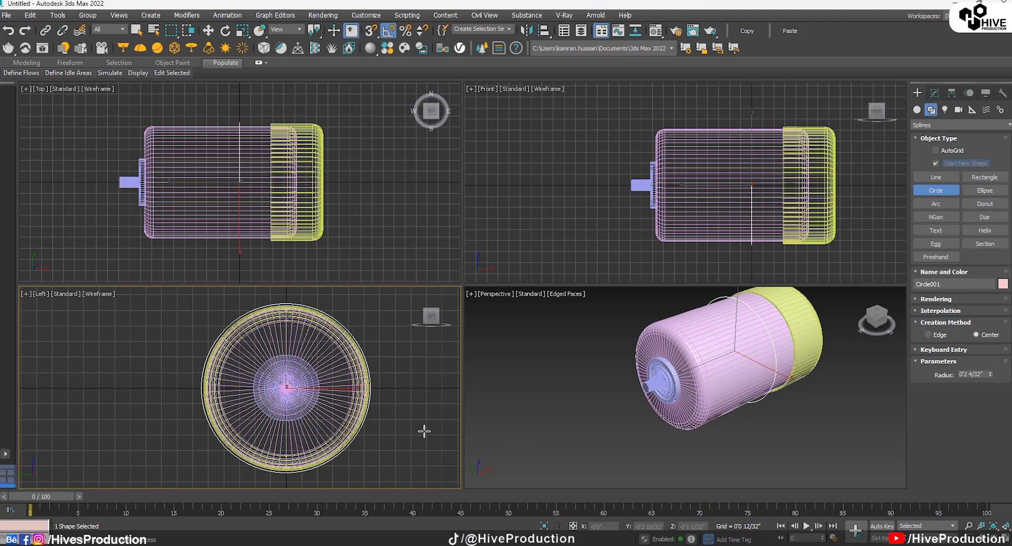
{"action": "right_click", "coordinate": [700, 434]}
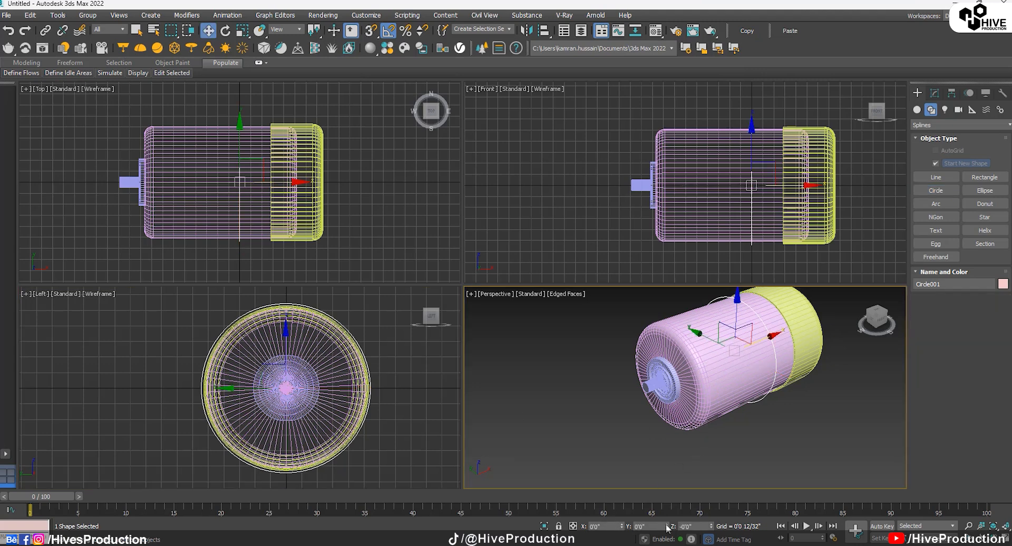
{"action": "left_click_drag", "start_coordinate": [766, 338], "coordinate": [653, 379]}
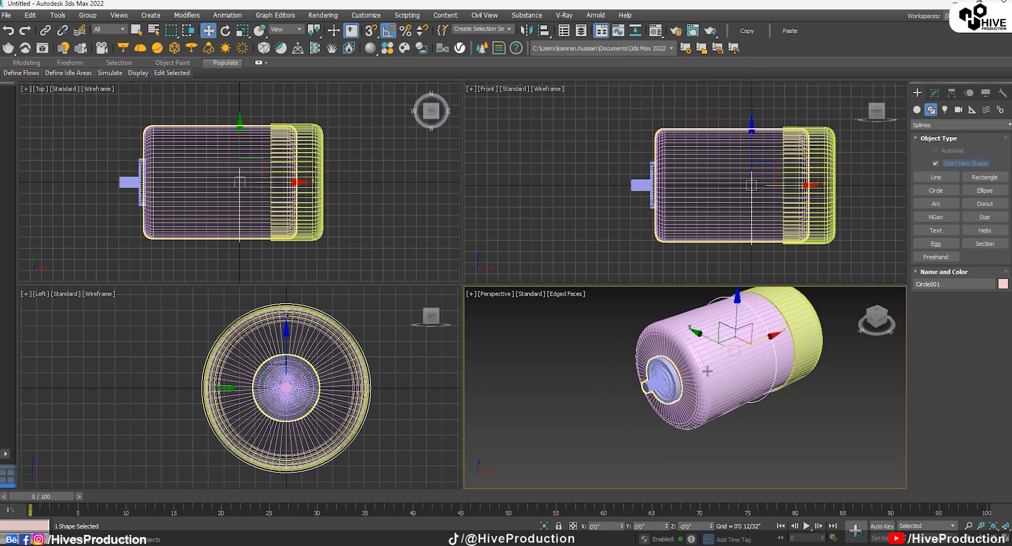
{"action": "key", "text": "alt+q"}
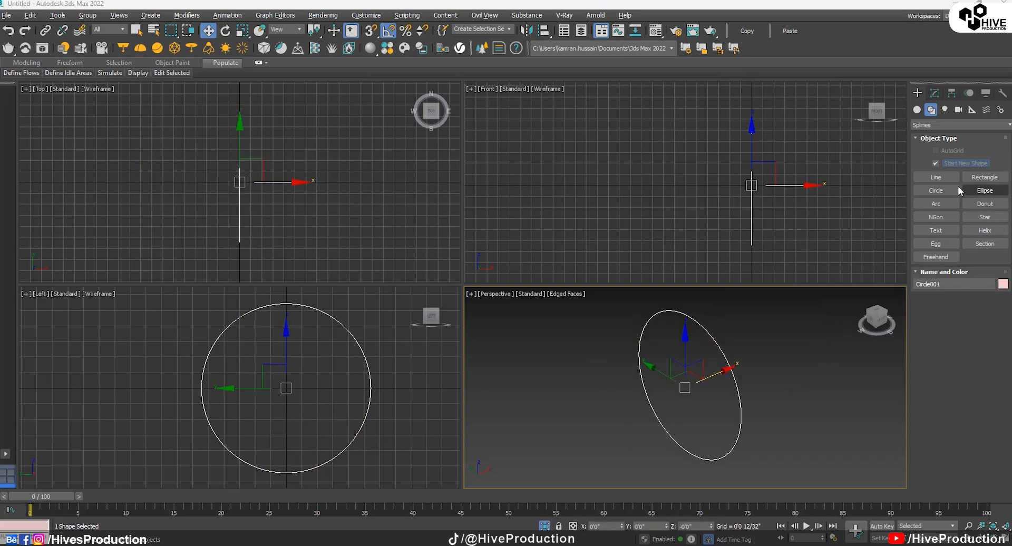
Draw a small rectangle in the Left view, centred horizontally on the circle, and move it up onto the circle's top edge.
{"action": "left_click", "coordinate": [984, 177]}
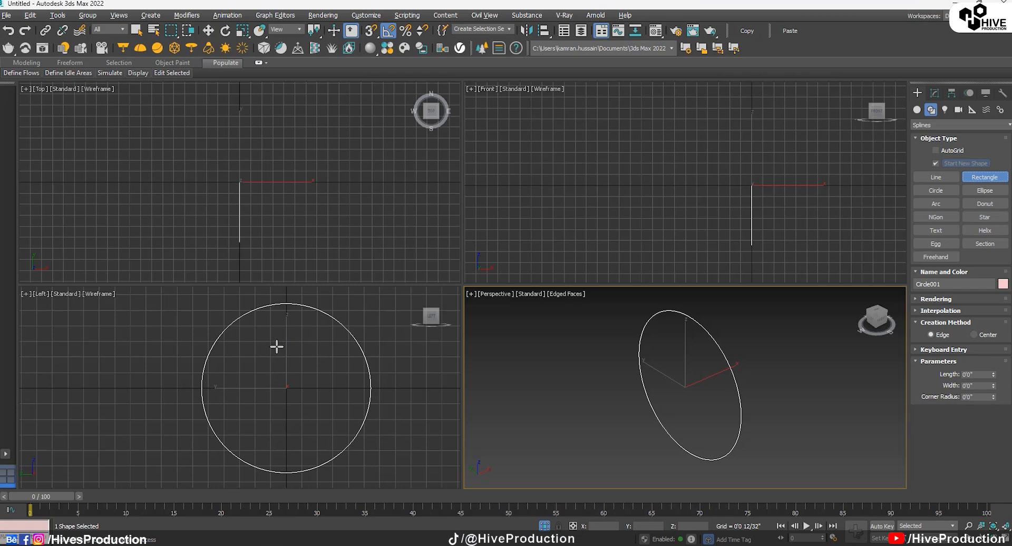
{"action": "left_click_drag", "start_coordinate": [277, 346], "coordinate": [308, 383]}
{"action": "key", "text": "w"}
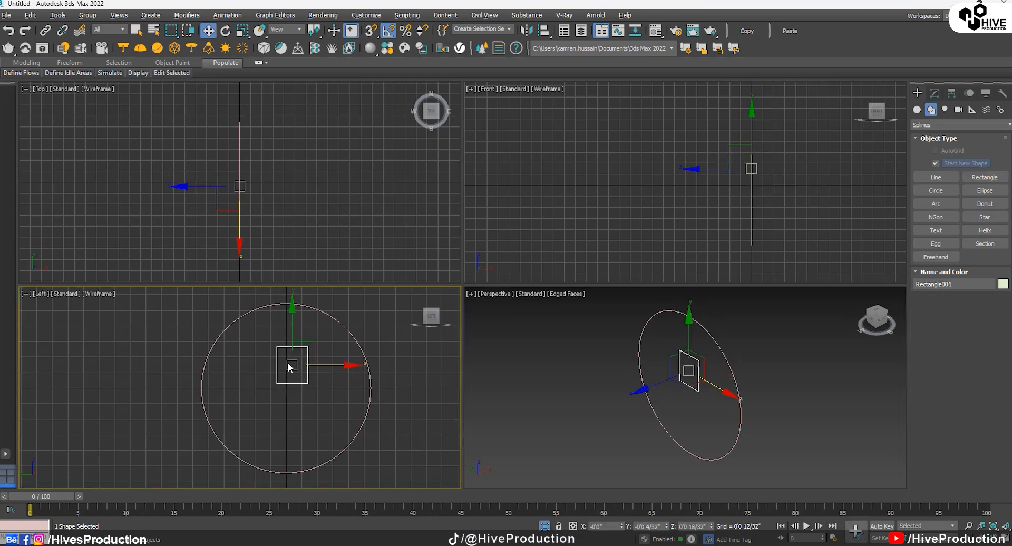
{"action": "middle_click_drag", "start_coordinate": [291, 352], "coordinate": [309, 381]}
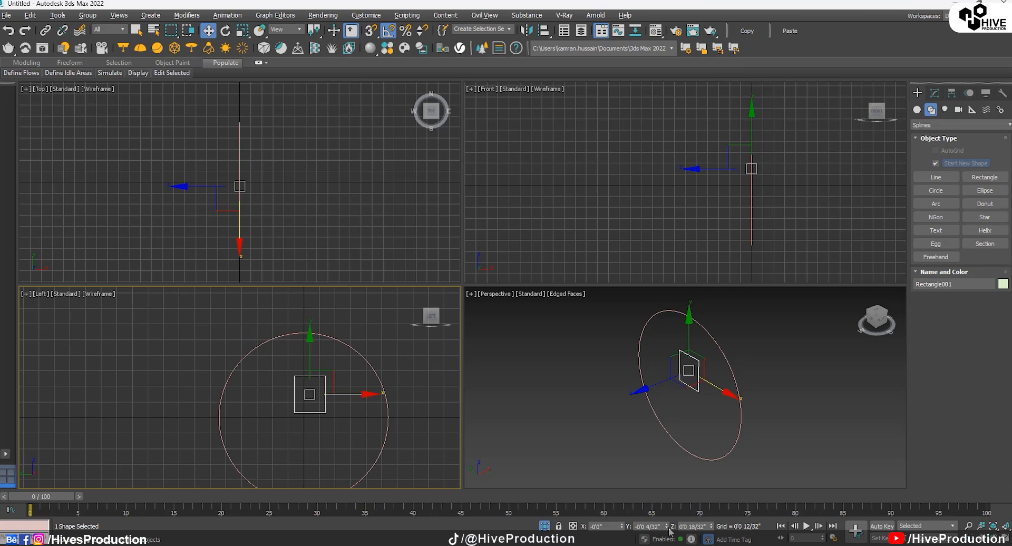
{"action": "left_click_drag", "start_coordinate": [299, 368], "coordinate": [309, 286]}
{"action": "key", "text": "alt+w"}
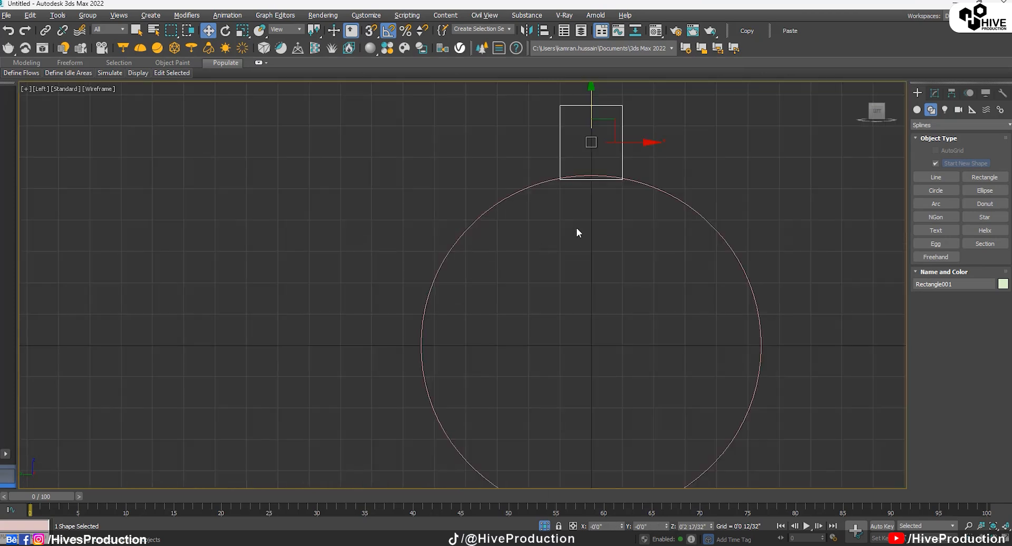
Set the rectangle's width to 0'0 31/32" and convert it to an Editable Spline.
{"action": "left_click", "coordinate": [935, 93]}
{"action": "left_click_drag", "start_coordinate": [993, 284], "coordinate": [993, 272]}
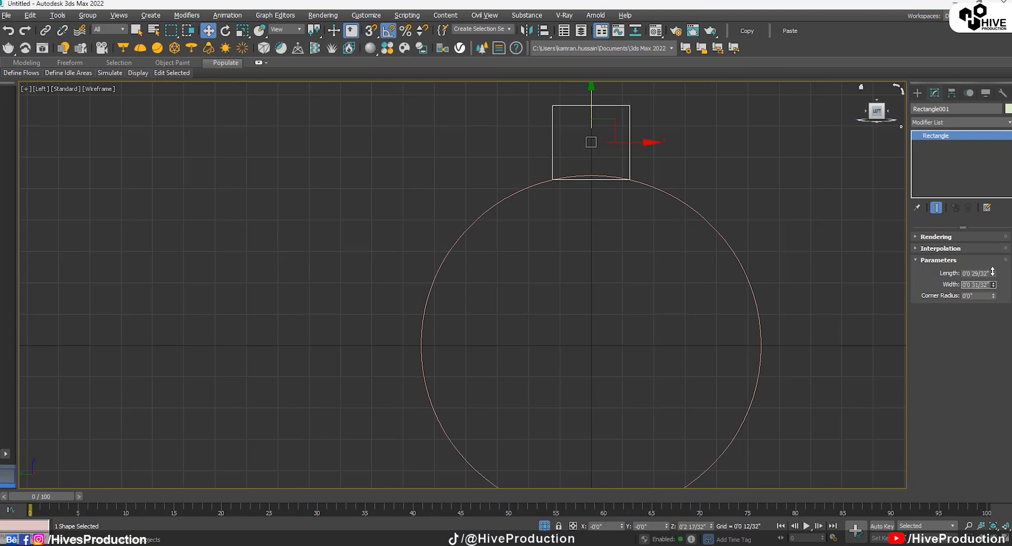
{"action": "right_click", "coordinate": [620, 141]}
{"action": "mouse_move", "coordinate": [686, 252]}
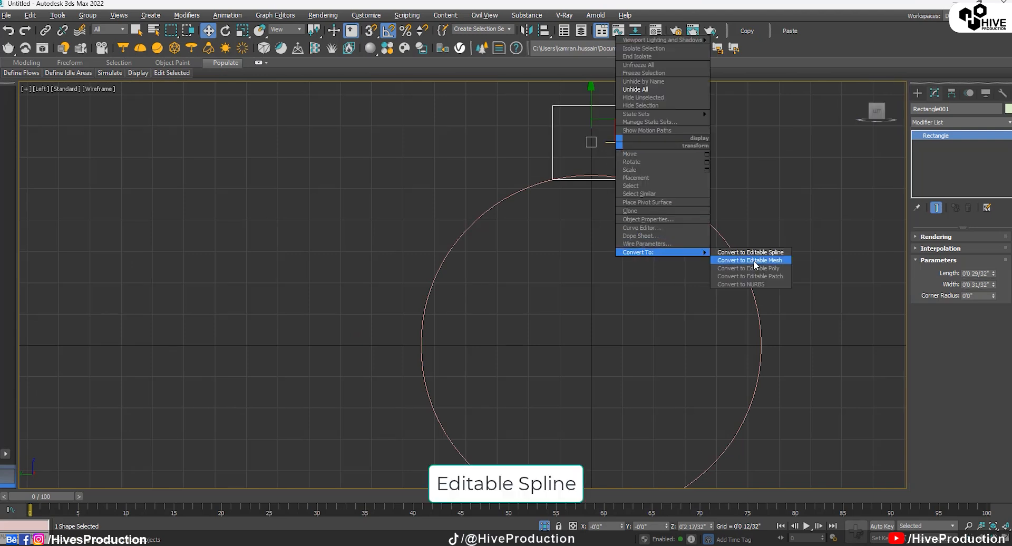
{"action": "left_click", "coordinate": [752, 253]}
Select all four vertices of the rectangle and change them to the Corner type.
{"action": "left_click_drag", "start_coordinate": [657, 96], "coordinate": [624, 117]}
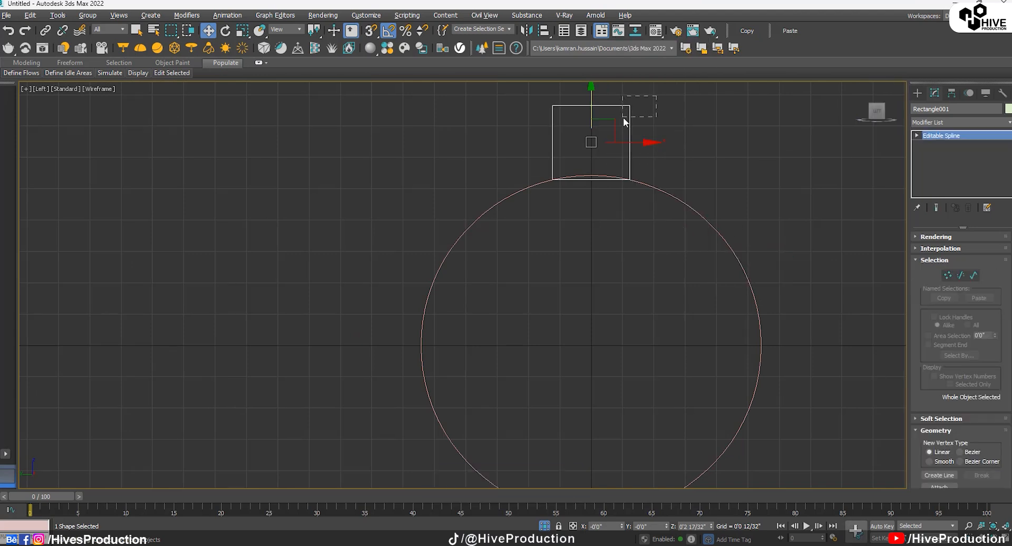
{"action": "left_click_drag", "start_coordinate": [675, 96], "coordinate": [499, 203]}
{"action": "right_click", "coordinate": [549, 149]}
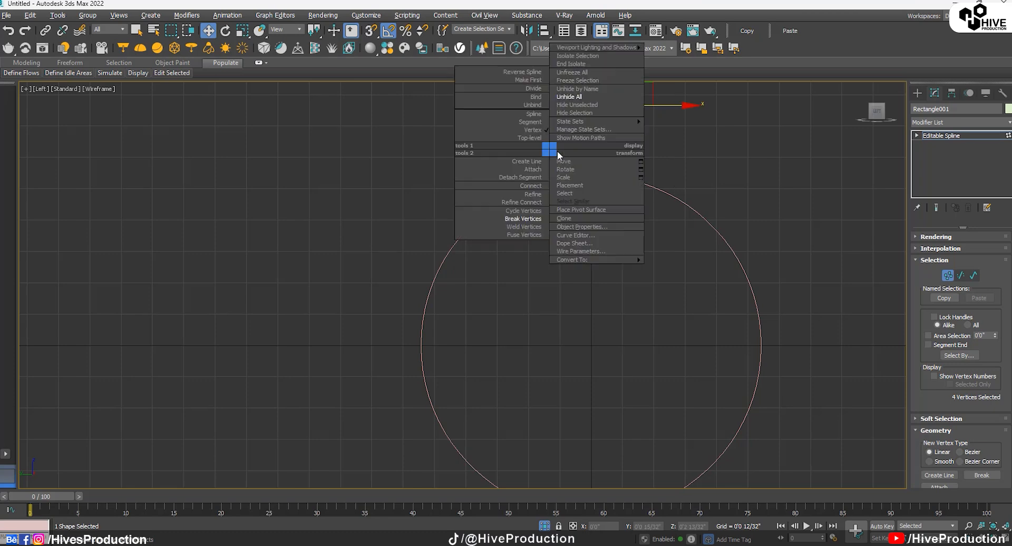
{"action": "left_click", "coordinate": [670, 142]}
{"action": "right_click", "coordinate": [629, 136]}
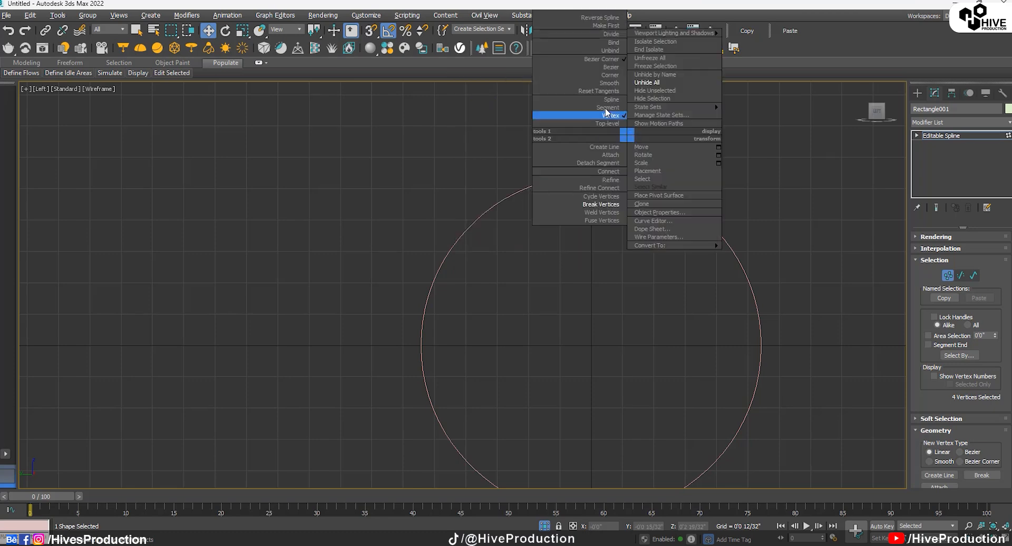
{"action": "left_click", "coordinate": [606, 76]}
Move the rectangle's two upper vertices inward to taper it, and fillet them by about 0'0 28/32" into a rounded tip.
{"action": "left_click", "coordinate": [630, 106]}
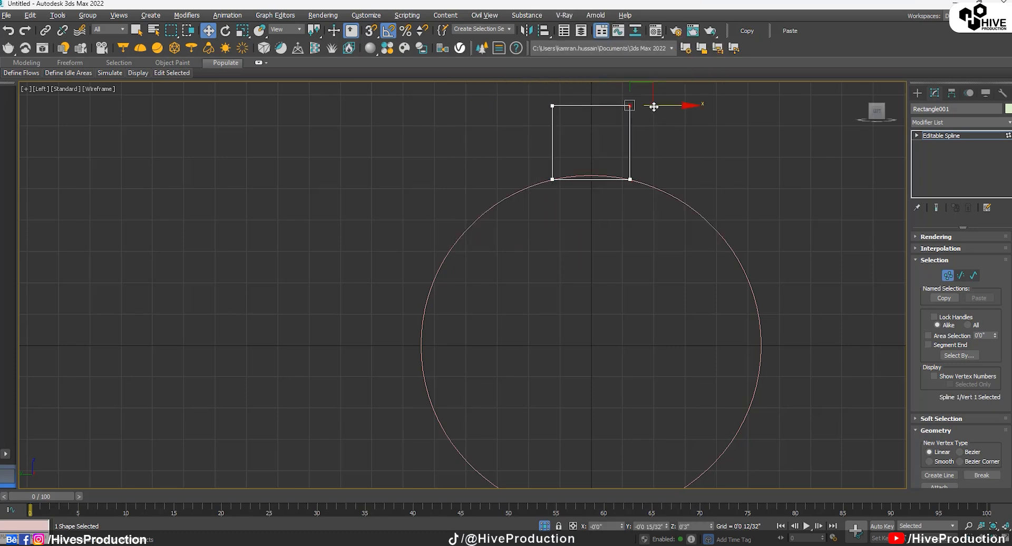
{"action": "left_click_drag", "start_coordinate": [655, 102], "coordinate": [588, 106]}
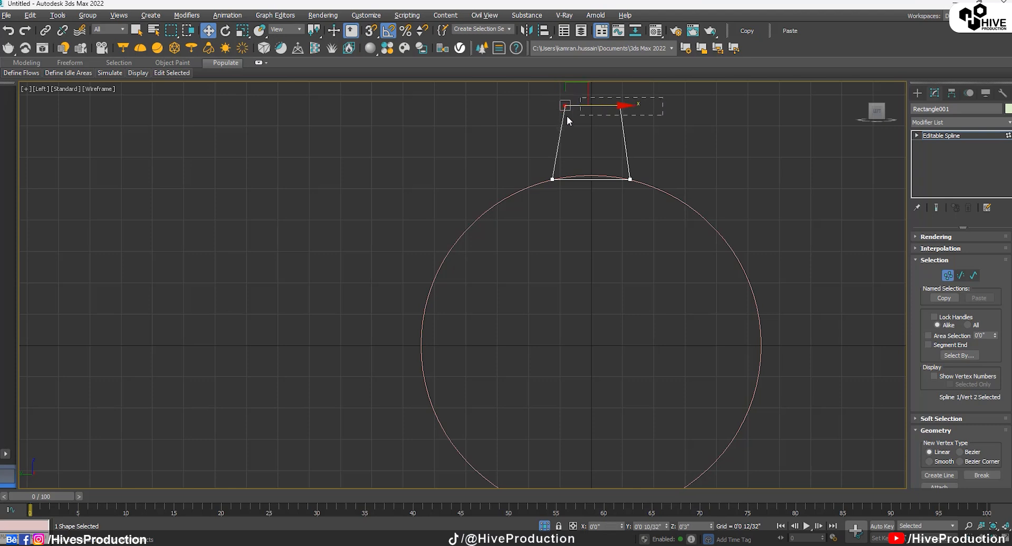
{"action": "scroll", "coordinate": [928, 317], "scroll_direction": "down", "scroll_amount": 10}
{"action": "left_click", "coordinate": [940, 314]}
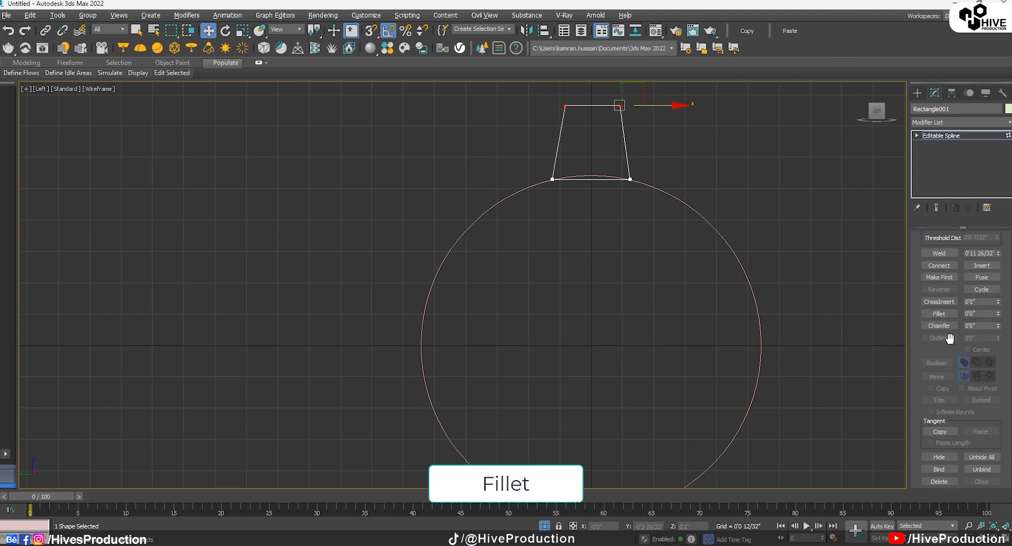
{"action": "left_click_drag", "start_coordinate": [620, 107], "coordinate": [576, 34]}
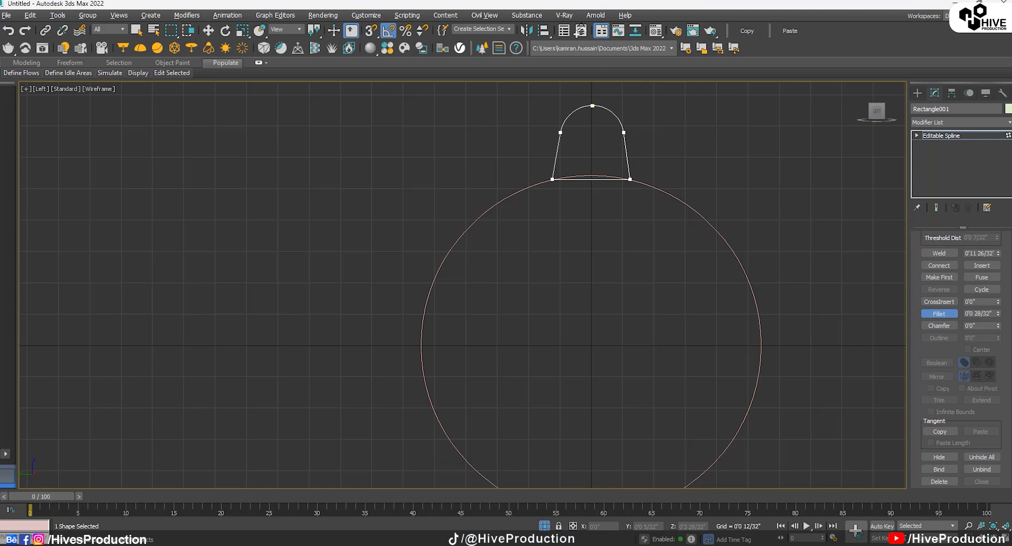
{"action": "key", "text": "w"}
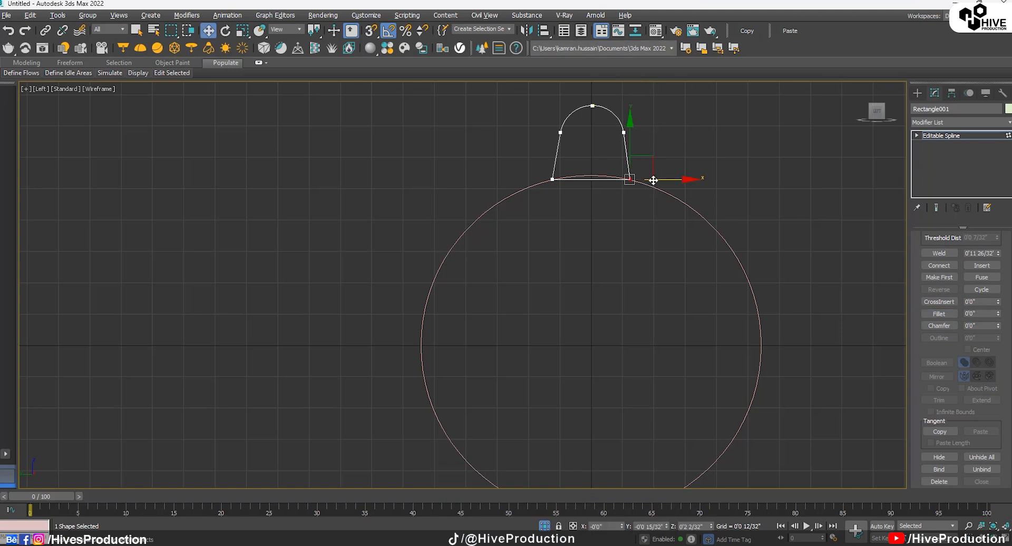
Delete the tab profile's bottom segment so that it is open where it meets the circle.
{"action": "left_click", "coordinate": [929, 137]}
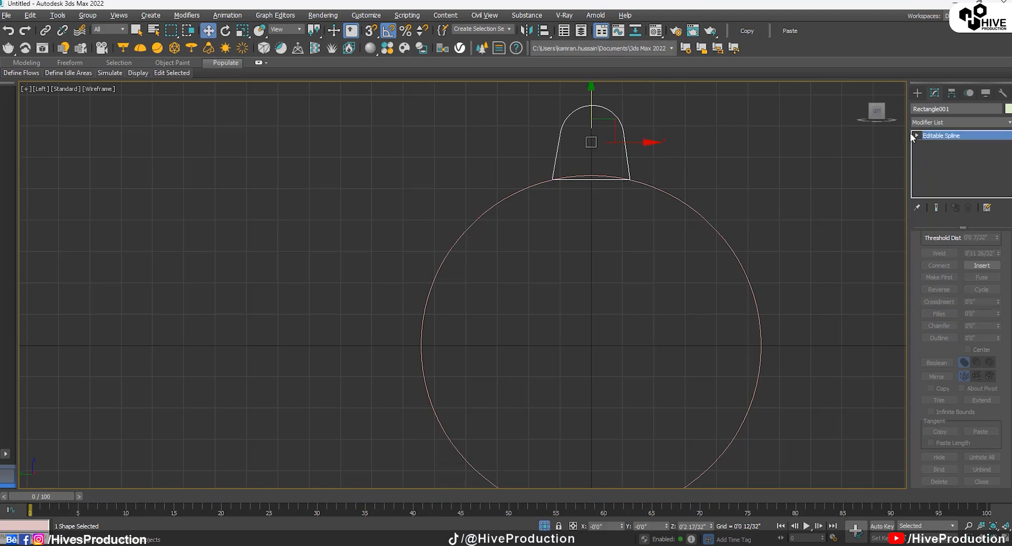
{"action": "left_click", "coordinate": [917, 136]}
{"action": "left_click", "coordinate": [940, 154]}
{"action": "left_click", "coordinate": [591, 179]}
{"action": "key", "text": "Delete"}
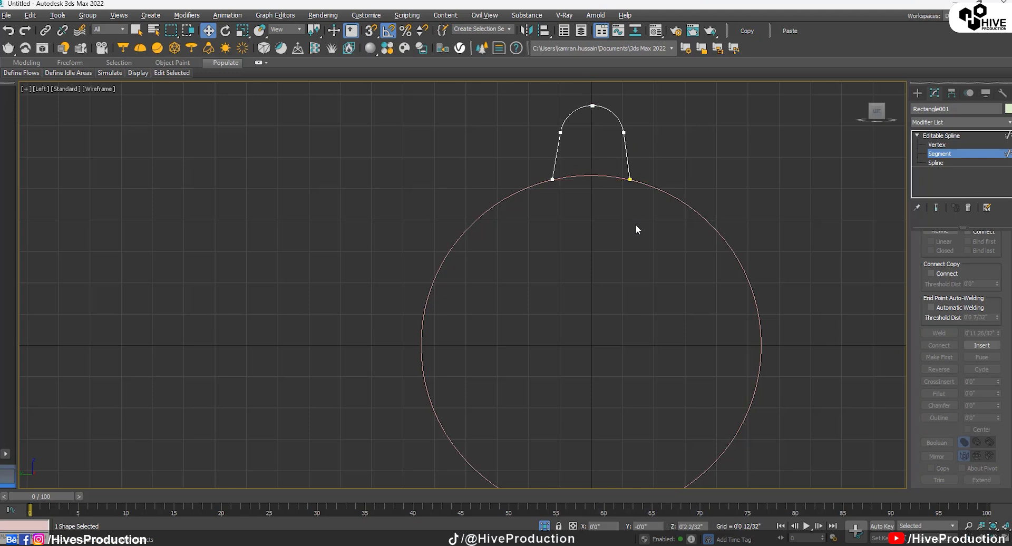
{"action": "left_click", "coordinate": [939, 136]}
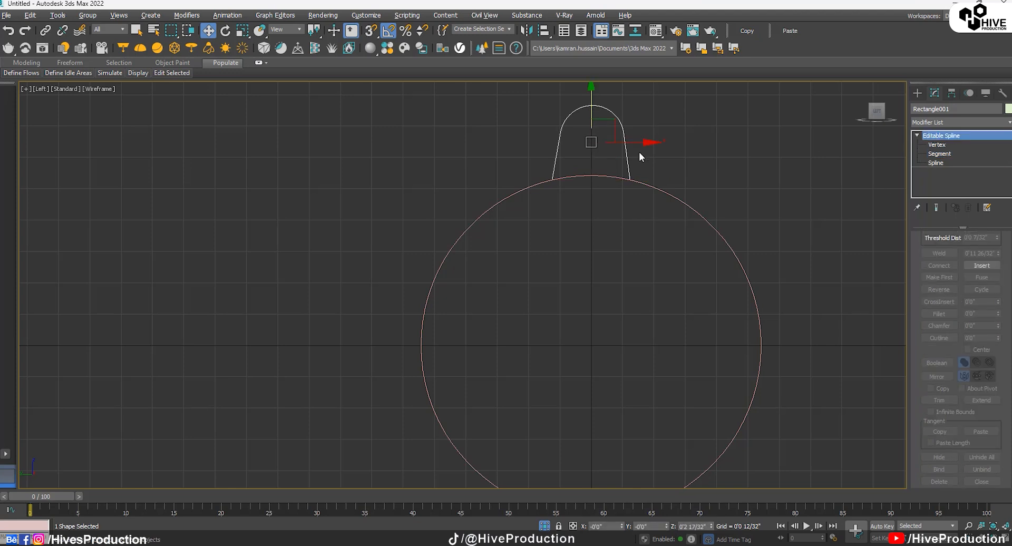
Spread the tab's two lower vertices outward and lower them slightly to meet the circle.
{"action": "key", "text": "1"}
{"action": "left_click_drag", "start_coordinate": [648, 161], "coordinate": [653, 181]}
{"action": "left_click", "coordinate": [553, 179]}
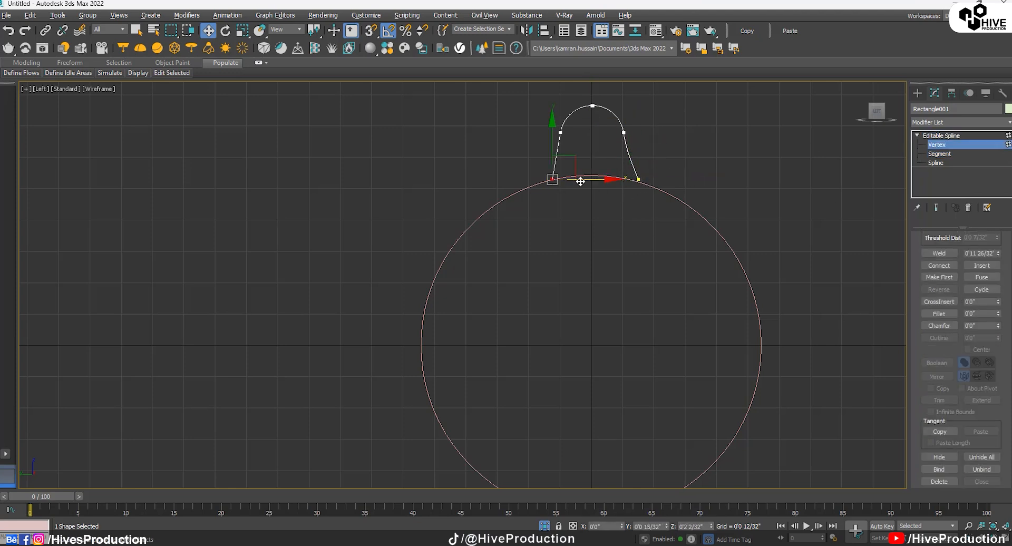
{"action": "left_click_drag", "start_coordinate": [581, 182], "coordinate": [577, 179]}
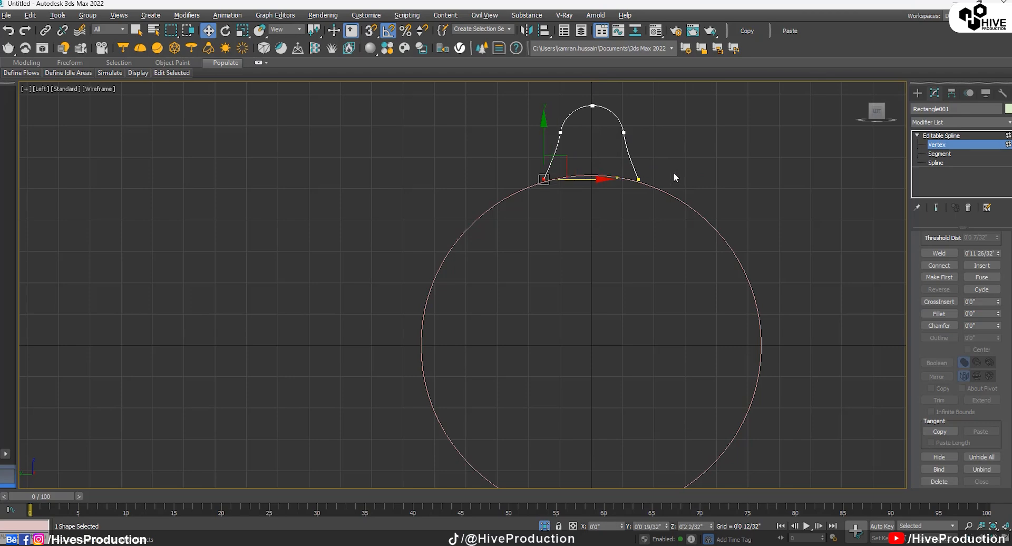
{"action": "left_click", "coordinate": [638, 180]}
{"action": "scroll", "coordinate": [651, 155], "scroll_direction": "up", "scroll_amount": 2}
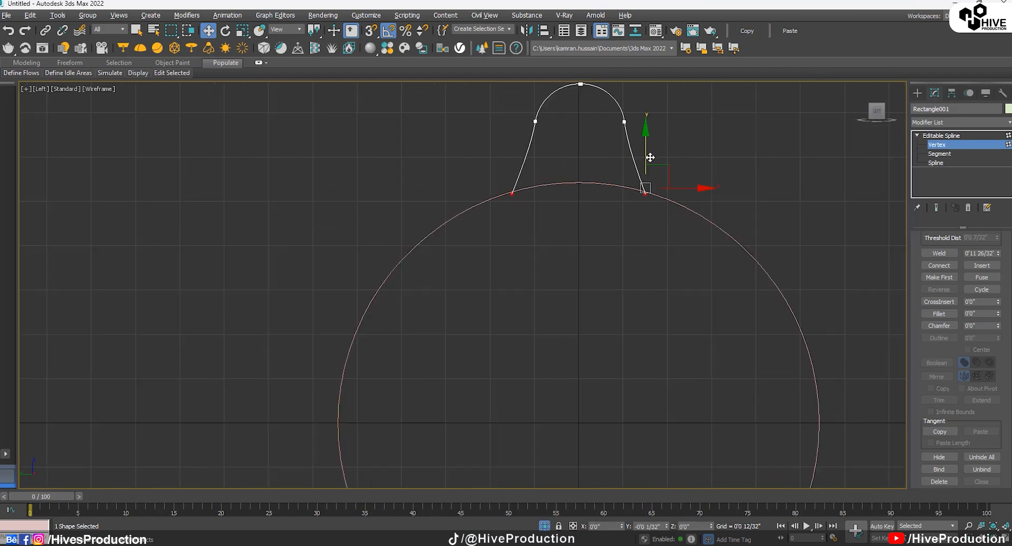
{"action": "left_click", "coordinate": [649, 141]}
Adjust the lower tangent handles of the tab's two side vertices so that both sides run straight down to the circle.
{"action": "left_click", "coordinate": [624, 122]}
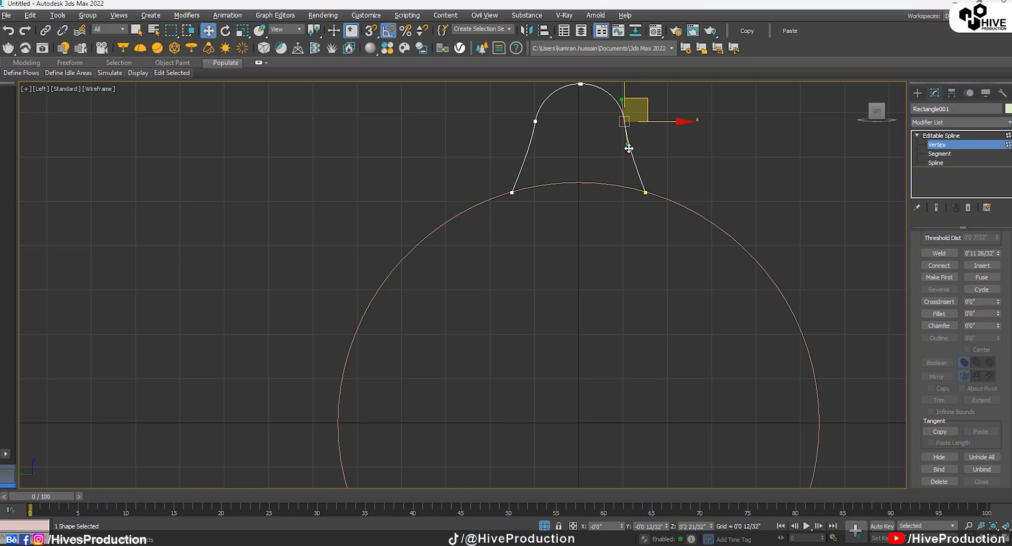
{"action": "left_click", "coordinate": [537, 122]}
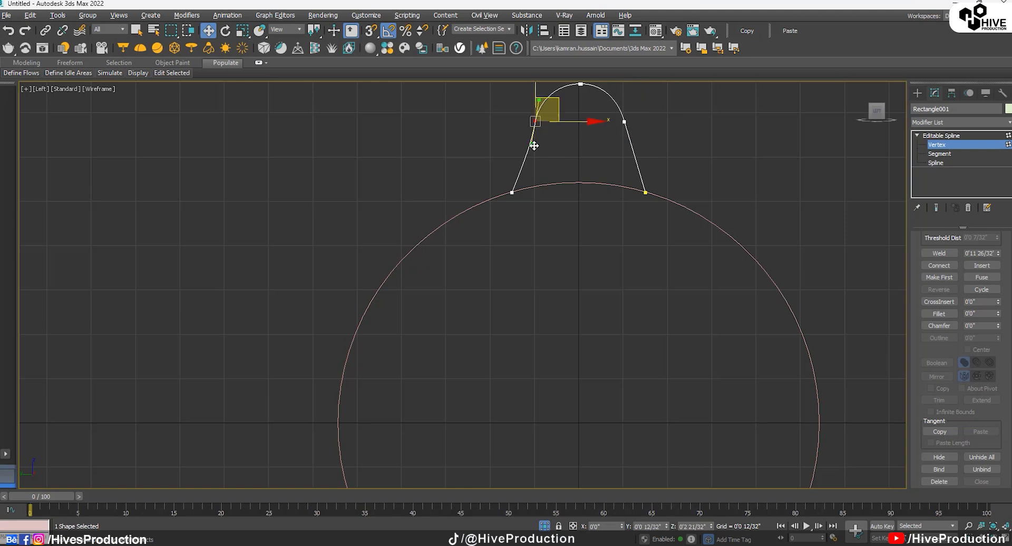
{"action": "left_click_drag", "start_coordinate": [532, 144], "coordinate": [529, 144]}
{"action": "left_click", "coordinate": [945, 135]}
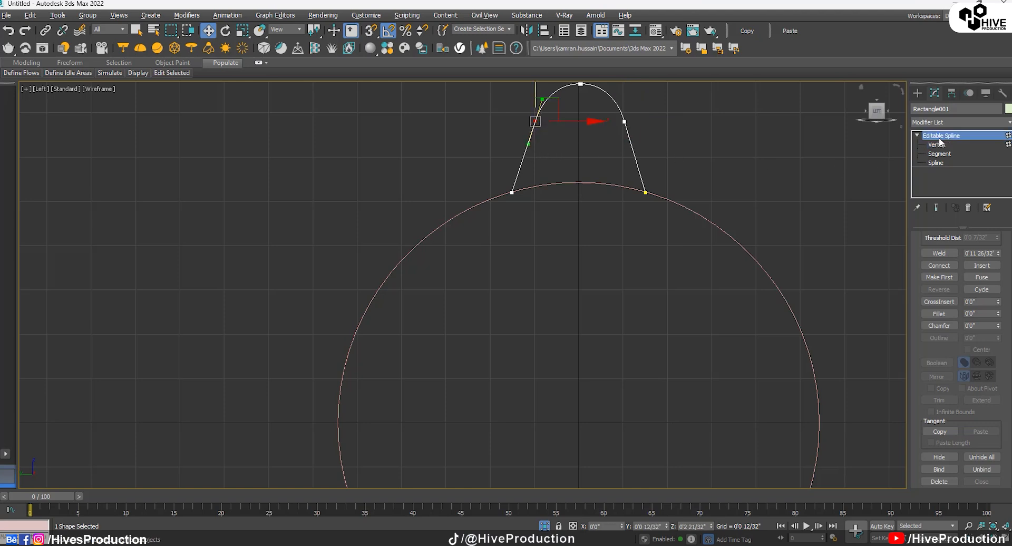
Clone the tab profile downward and rotate the copy 180 degrees so that its rounded tip points down.
{"action": "scroll", "coordinate": [598, 174], "scroll_direction": "down", "scroll_amount": 3}
{"action": "left_click_drag", "start_coordinate": [602, 201], "coordinate": [602, 273], "text": "shift"}
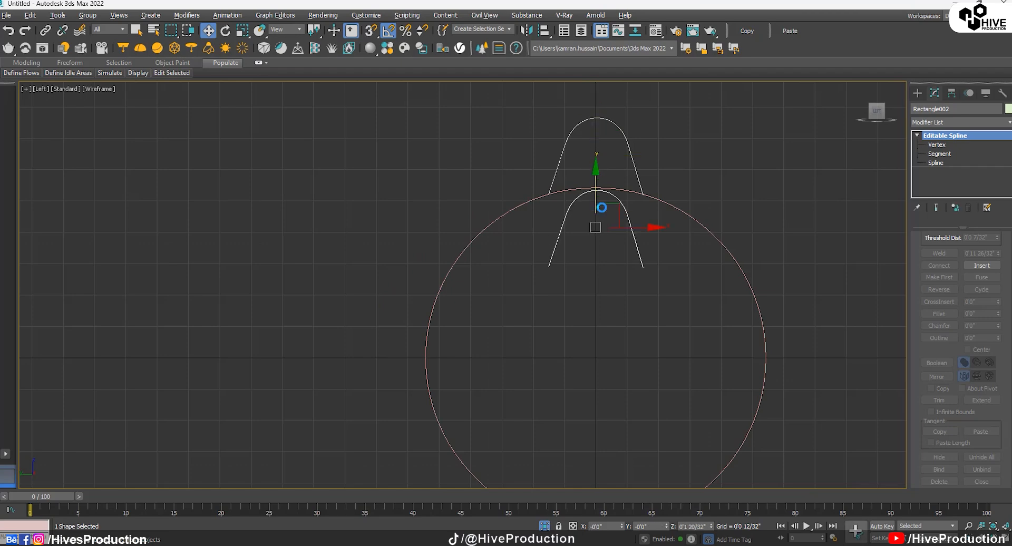
{"action": "left_click", "coordinate": [513, 320]}
{"action": "key", "text": "e"}
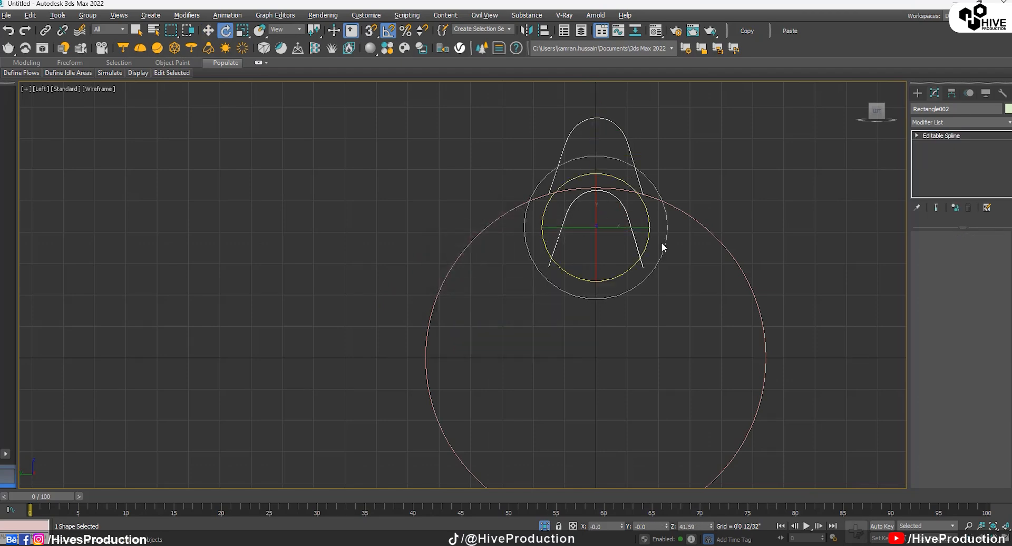
{"action": "left_click_drag", "start_coordinate": [662, 244], "coordinate": [641, 141]}
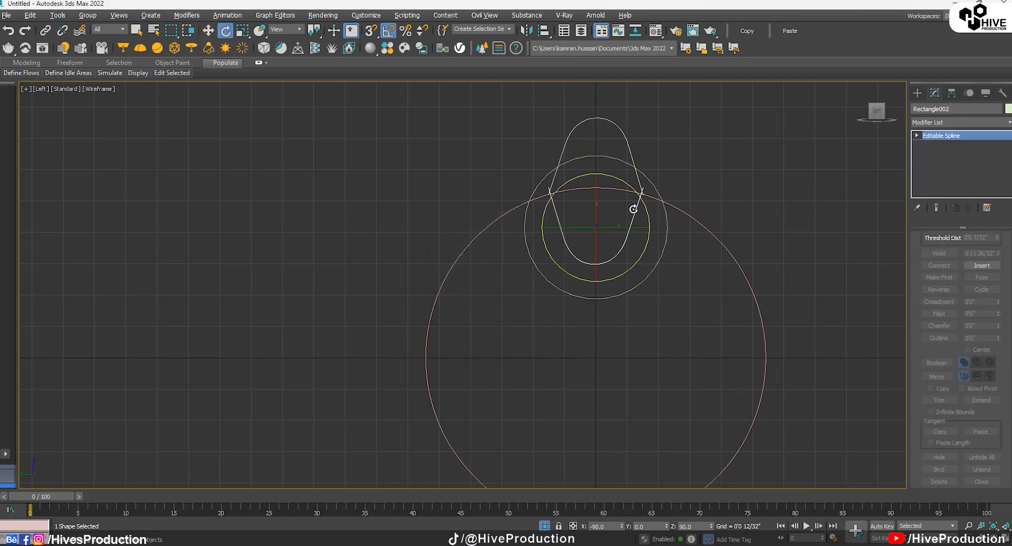
Move the flipped tab down to the circle's bottom edge and select both tabs together.
{"action": "scroll", "coordinate": [607, 148], "scroll_direction": "down", "scroll_amount": 5}
{"action": "key", "text": "w"}
{"action": "left_click_drag", "start_coordinate": [606, 169], "coordinate": [607, 268]}
{"action": "left_click", "coordinate": [600, 142], "text": "ctrl"}
{"action": "scroll", "coordinate": [606, 298], "scroll_direction": "up", "scroll_amount": 3}
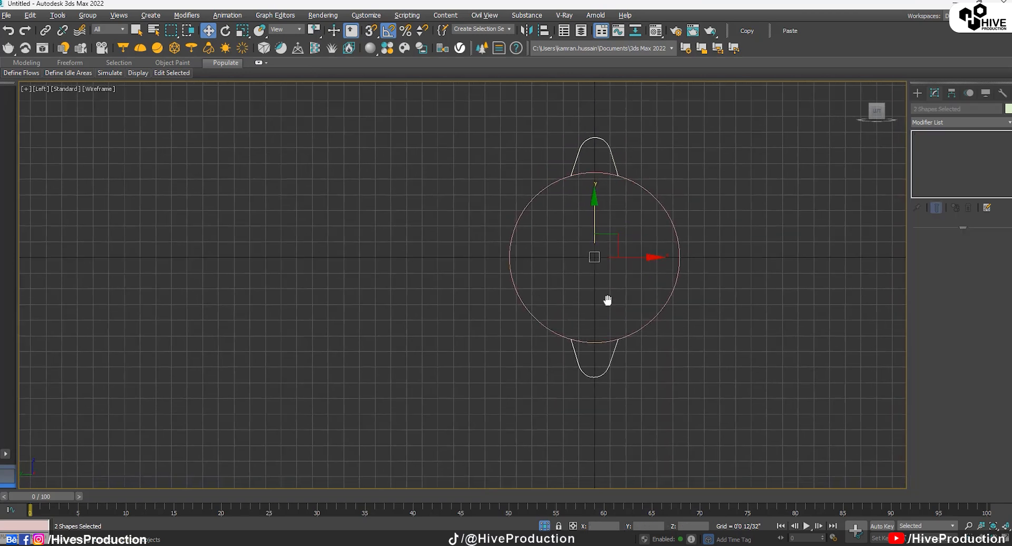
Clone the two tabs rotated by 90 degrees, and rotate all four tabs 45 degrees onto the circle's diagonals.
{"action": "key", "text": "e"}
{"action": "left_click_drag", "start_coordinate": [650, 253], "coordinate": [639, 201], "text": "shift"}
{"action": "key", "text": "Return"}
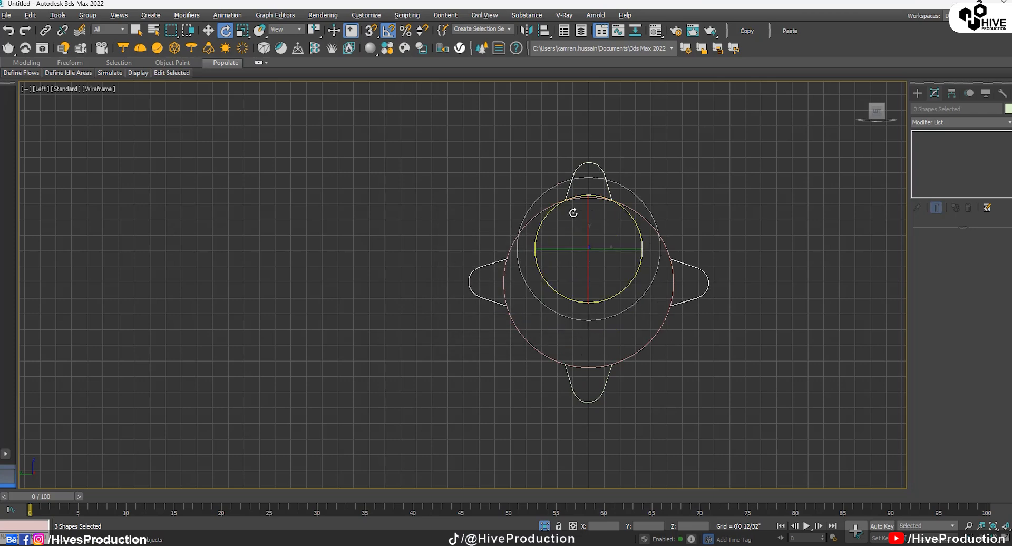
{"action": "left_click", "coordinate": [606, 395], "text": "ctrl"}
{"action": "left_click_drag", "start_coordinate": [645, 240], "coordinate": [658, 261]}
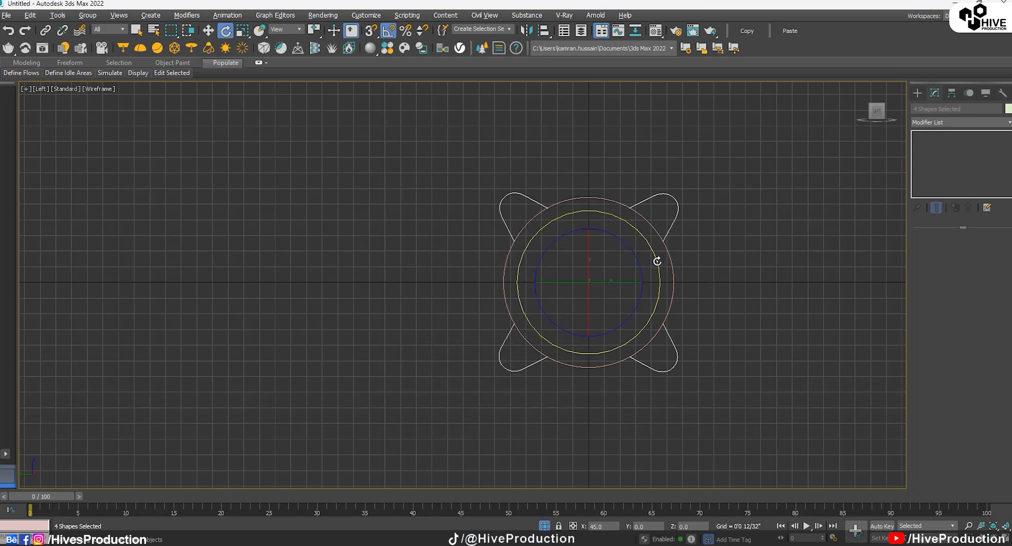
{"action": "left_click", "coordinate": [746, 328]}
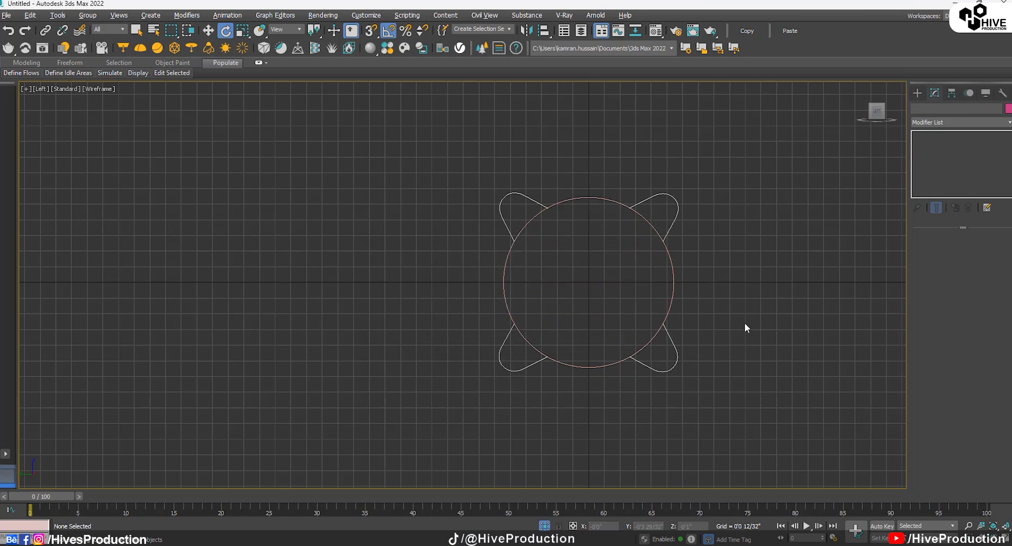
Convert the large circle to an editable spline.
{"action": "left_click", "coordinate": [629, 207]}
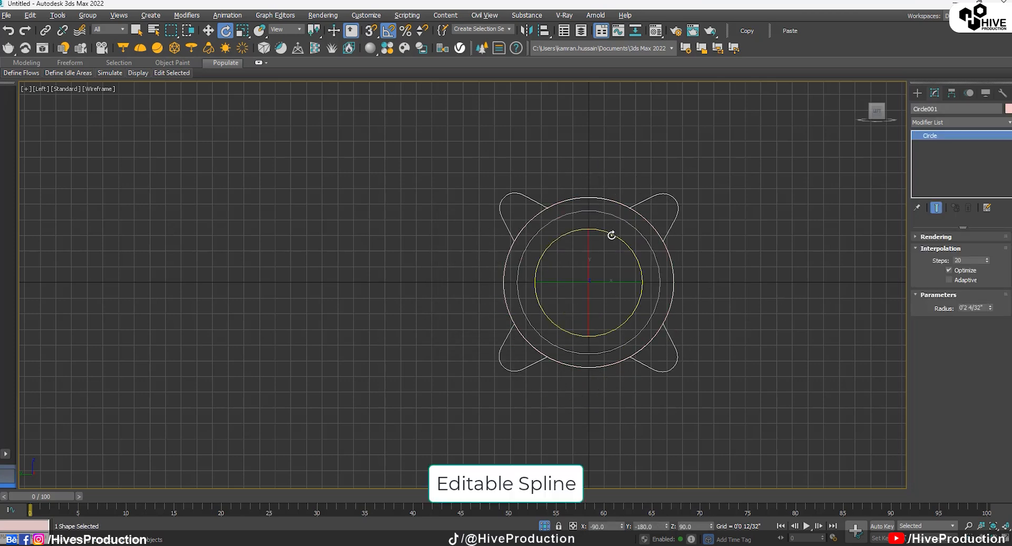
{"action": "right_click", "coordinate": [605, 213]}
{"action": "mouse_move", "coordinate": [680, 323]}
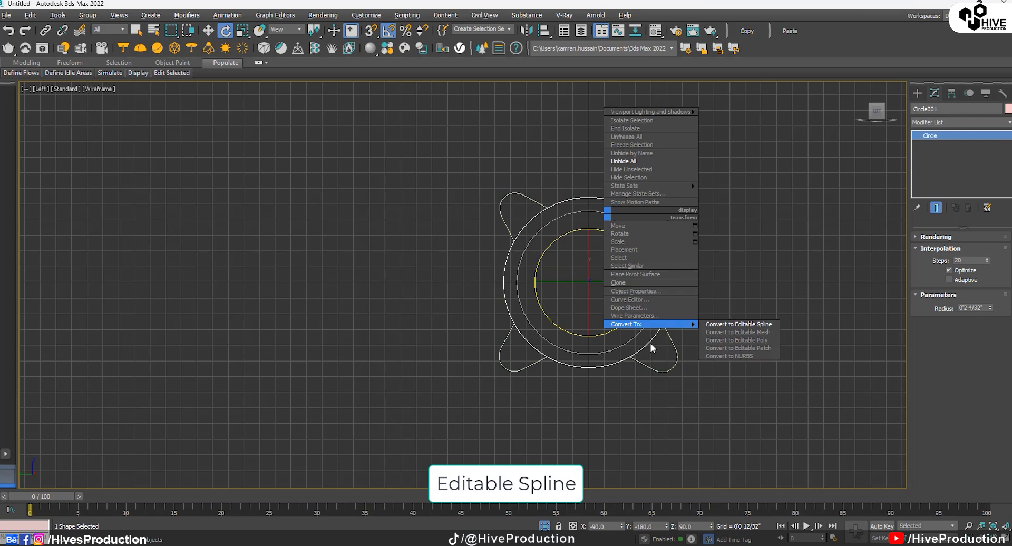
{"action": "left_click", "coordinate": [736, 324]}
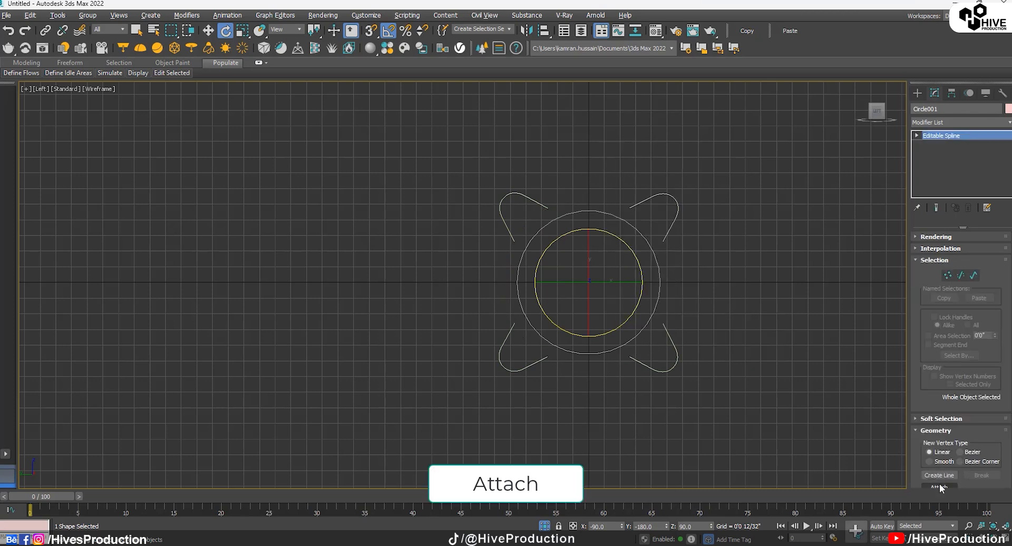
Attach all four tab profiles to the circle spline.
{"action": "left_click", "coordinate": [940, 487]}
{"action": "left_click", "coordinate": [667, 235]}
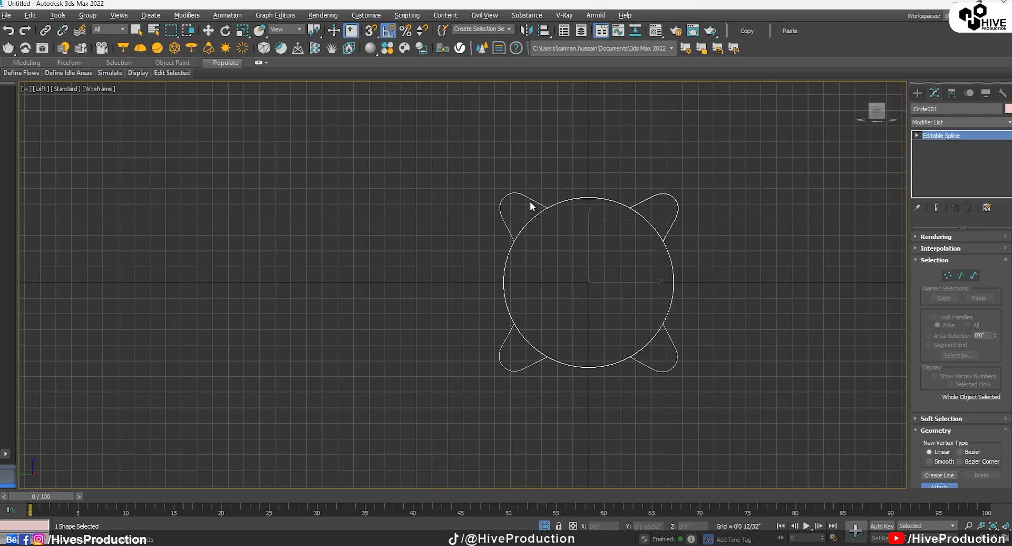
{"action": "left_click", "coordinate": [501, 351]}
{"action": "left_click", "coordinate": [646, 366]}
{"action": "left_click", "coordinate": [537, 202]}
Refine the circle with new vertices at both points where the upper-right tab meets it.
{"action": "left_click", "coordinate": [950, 276]}
{"action": "scroll", "coordinate": [650, 195], "scroll_direction": "up", "scroll_amount": 5}
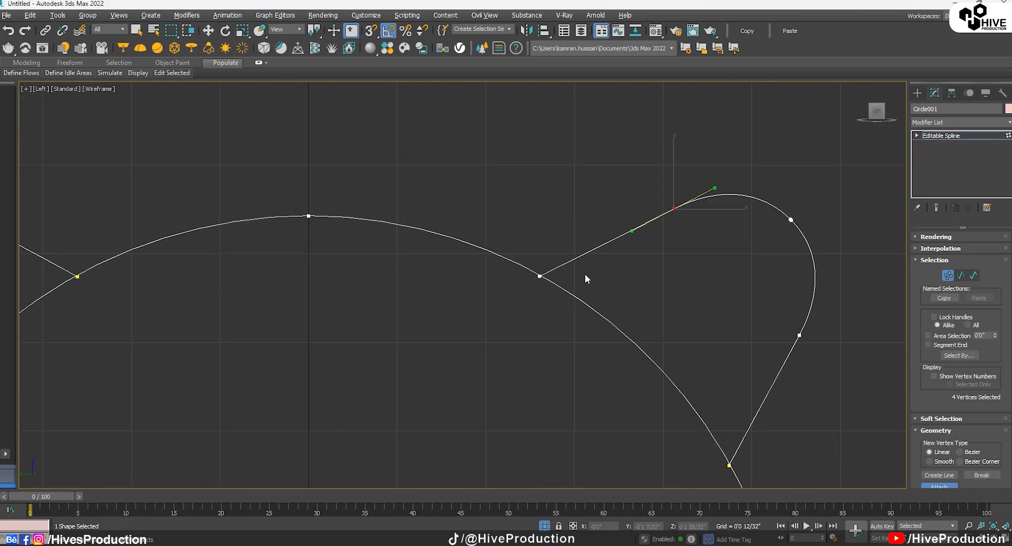
{"action": "middle_click_drag", "start_coordinate": [567, 278], "coordinate": [500, 298]}
{"action": "scroll", "coordinate": [934, 402], "scroll_direction": "down", "scroll_amount": 5}
{"action": "left_click", "coordinate": [939, 295]}
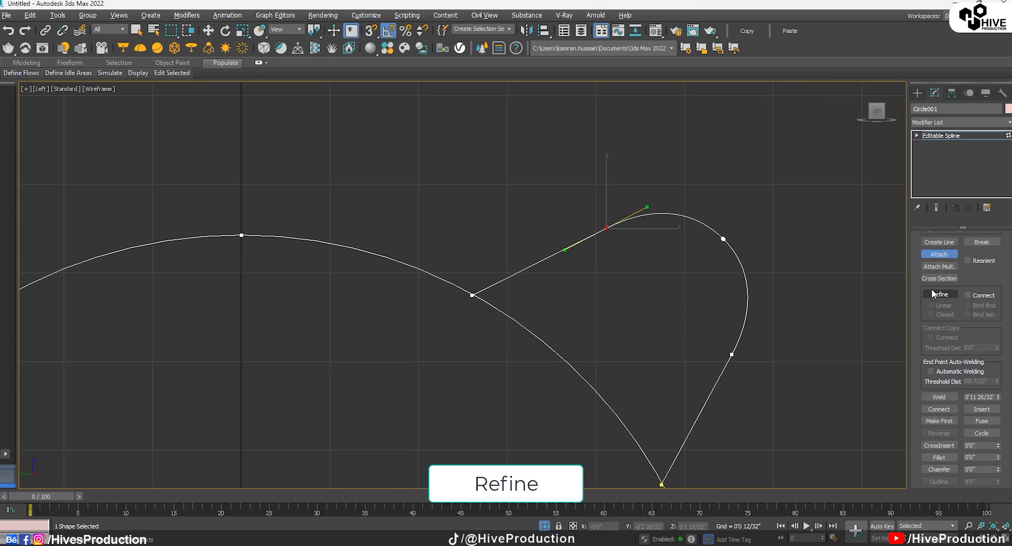
{"action": "left_click", "coordinate": [477, 296]}
{"action": "left_click", "coordinate": [662, 480]}
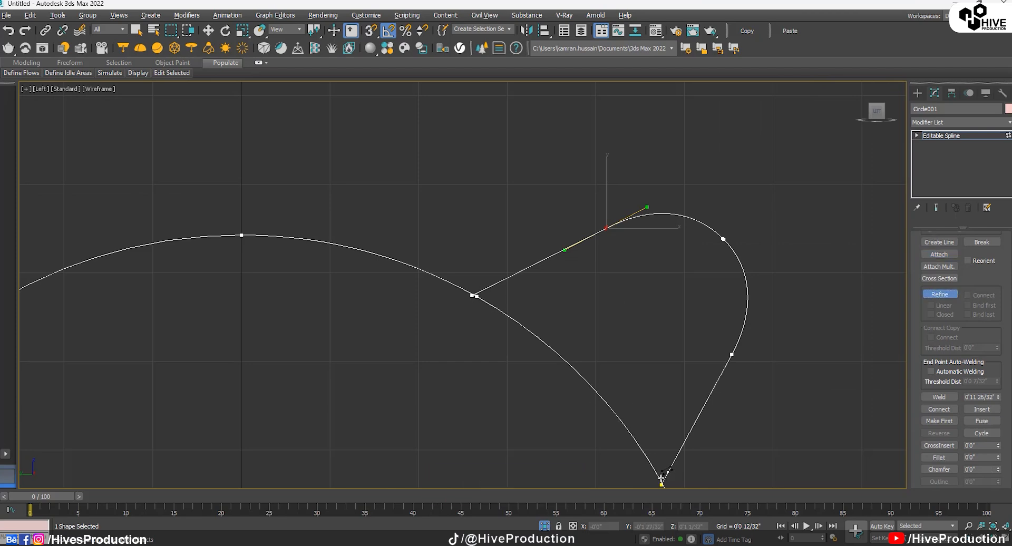
Refine the circle with new vertices at both junctions with the lower-right tab.
{"action": "middle_click_drag", "start_coordinate": [658, 474], "coordinate": [641, 203]}
{"action": "scroll", "coordinate": [709, 441], "scroll_direction": "down", "scroll_amount": 1}
{"action": "middle_click_drag", "start_coordinate": [709, 442], "coordinate": [687, 102]}
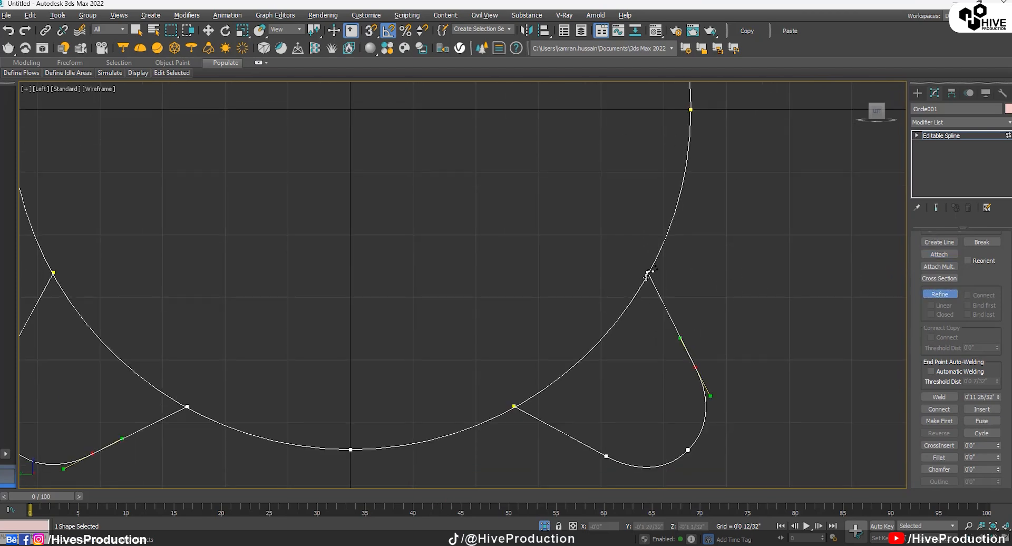
{"action": "middle_click_drag", "start_coordinate": [274, 409], "coordinate": [498, 344]}
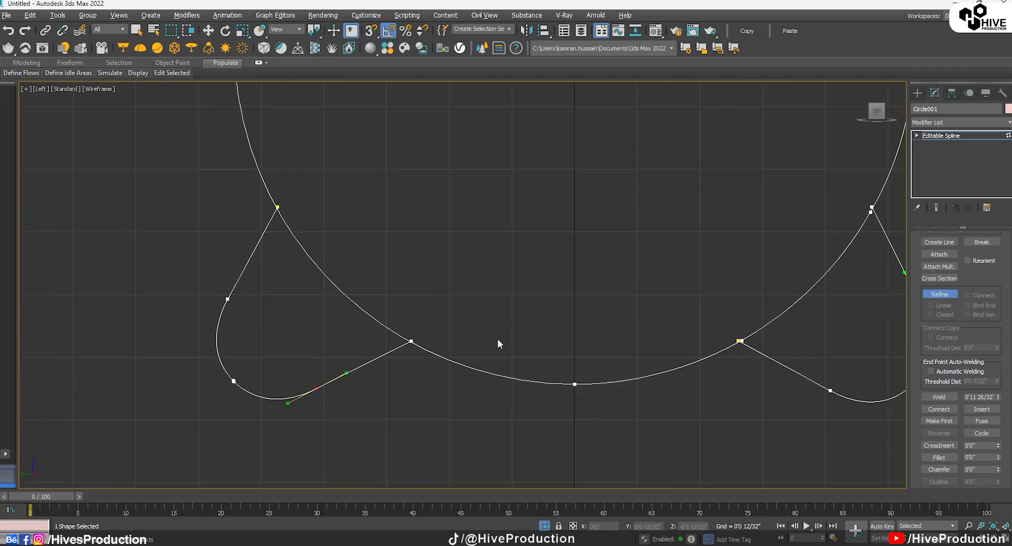
Add refine vertices to the circle at both ends of the lower-left tab.
{"action": "scroll", "coordinate": [769, 362], "scroll_direction": "up", "scroll_amount": 4}
{"action": "scroll", "coordinate": [663, 356], "scroll_direction": "down", "scroll_amount": 3}
{"action": "middle_click_drag", "start_coordinate": [161, 336], "coordinate": [524, 406]}
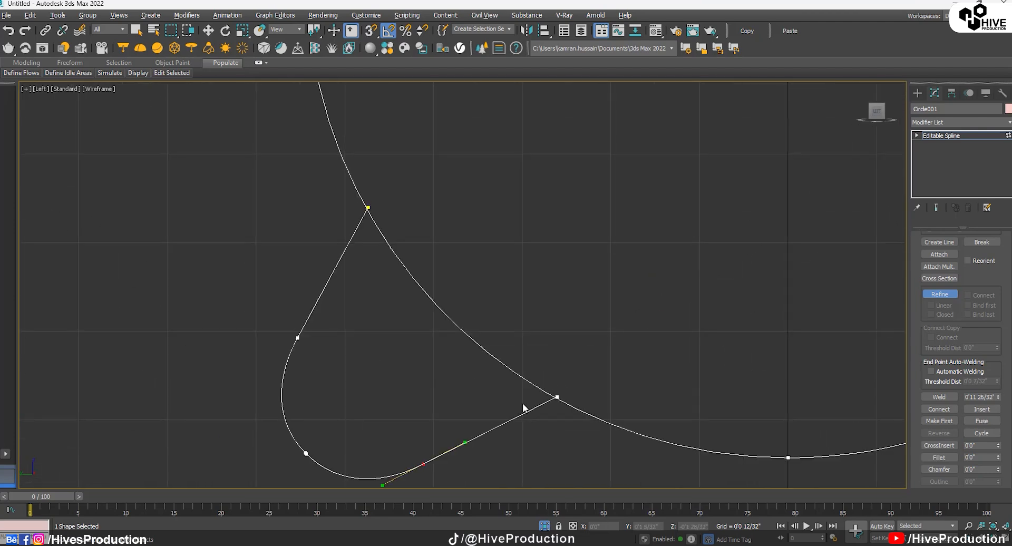
{"action": "scroll", "coordinate": [525, 404], "scroll_direction": "up", "scroll_amount": 4}
{"action": "scroll", "coordinate": [390, 217], "scroll_direction": "down", "scroll_amount": 3}
{"action": "scroll", "coordinate": [346, 129], "scroll_direction": "up", "scroll_amount": 2}
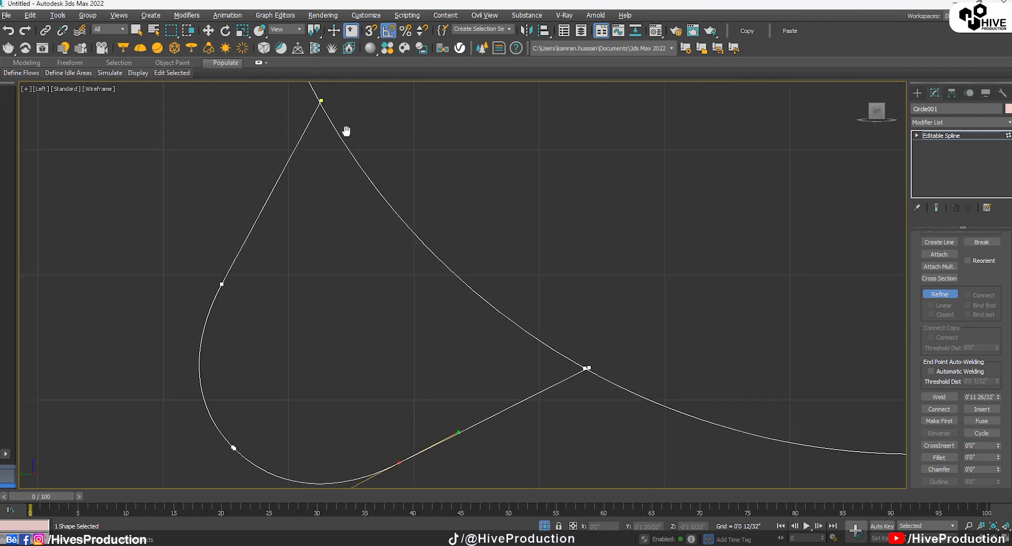
{"action": "scroll", "coordinate": [563, 264], "scroll_direction": "down", "scroll_amount": 3}
Insert refine vertices on the circle where the two sides of the upper-left tab touch it.
{"action": "scroll", "coordinate": [550, 326], "scroll_direction": "up", "scroll_amount": 4}
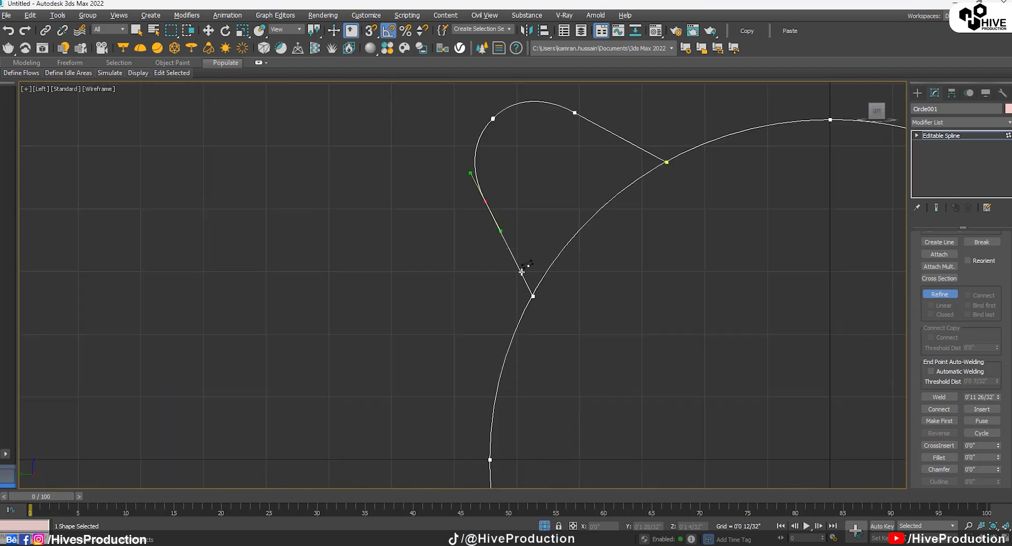
{"action": "left_click", "coordinate": [555, 334]}
{"action": "middle_click_drag", "start_coordinate": [780, 141], "coordinate": [578, 351]}
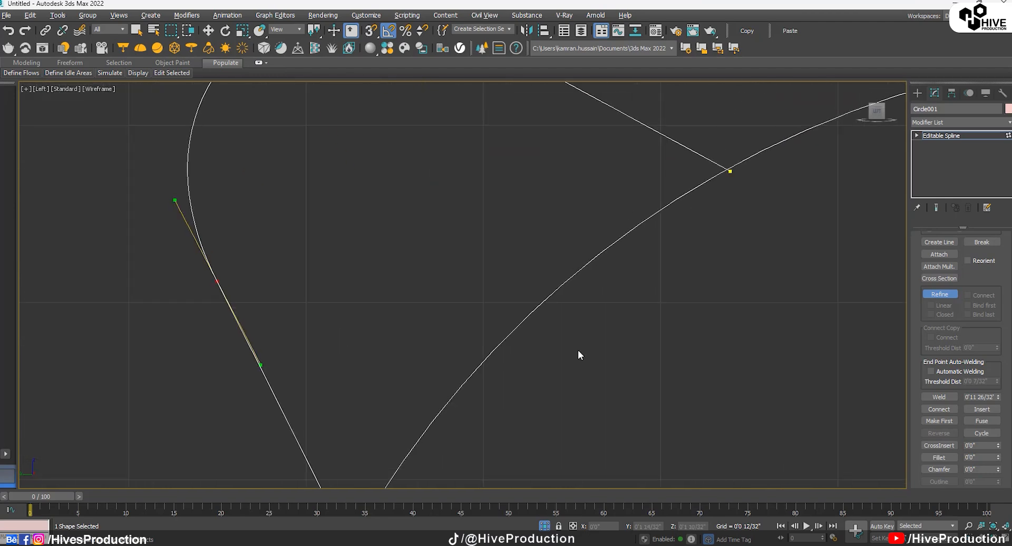
{"action": "left_click", "coordinate": [724, 173]}
Delete the four circle segments that run across the bases of the tabs.
{"action": "left_click", "coordinate": [918, 136]}
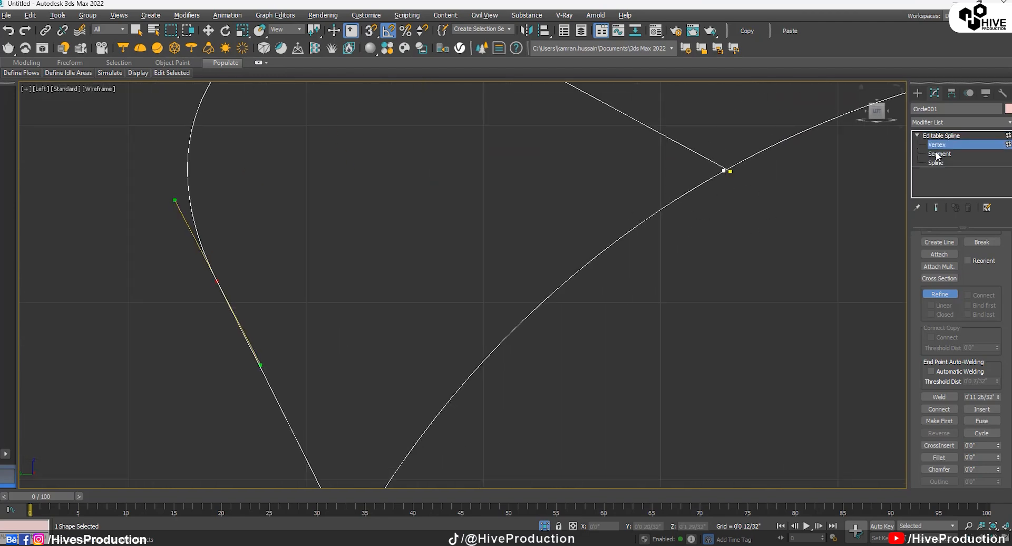
{"action": "left_click", "coordinate": [939, 153]}
{"action": "left_click", "coordinate": [580, 272]}
{"action": "scroll", "coordinate": [580, 276], "scroll_direction": "down", "scroll_amount": 5}
{"action": "scroll", "coordinate": [580, 263], "scroll_direction": "down", "scroll_amount": 3}
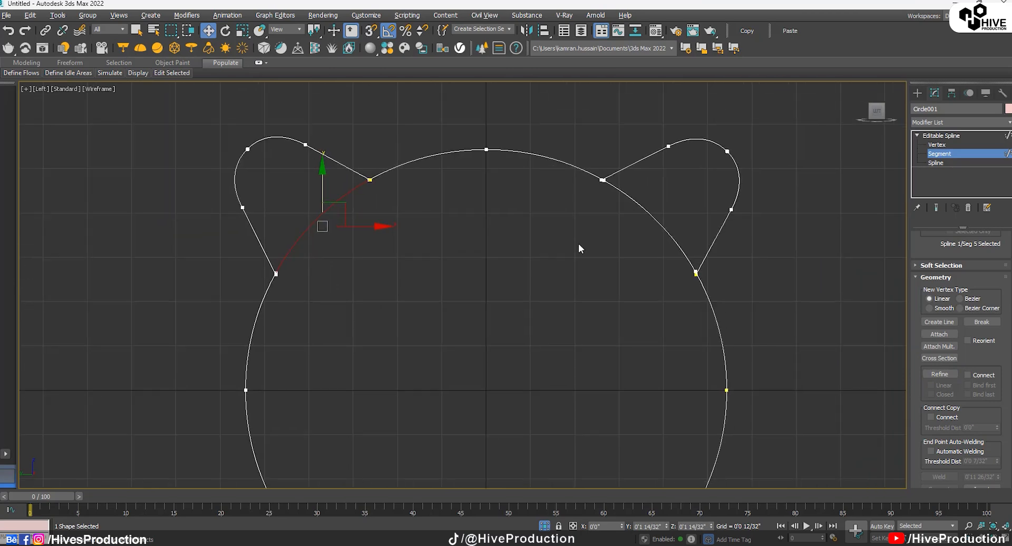
{"action": "left_click", "coordinate": [649, 232], "text": "ctrl"}
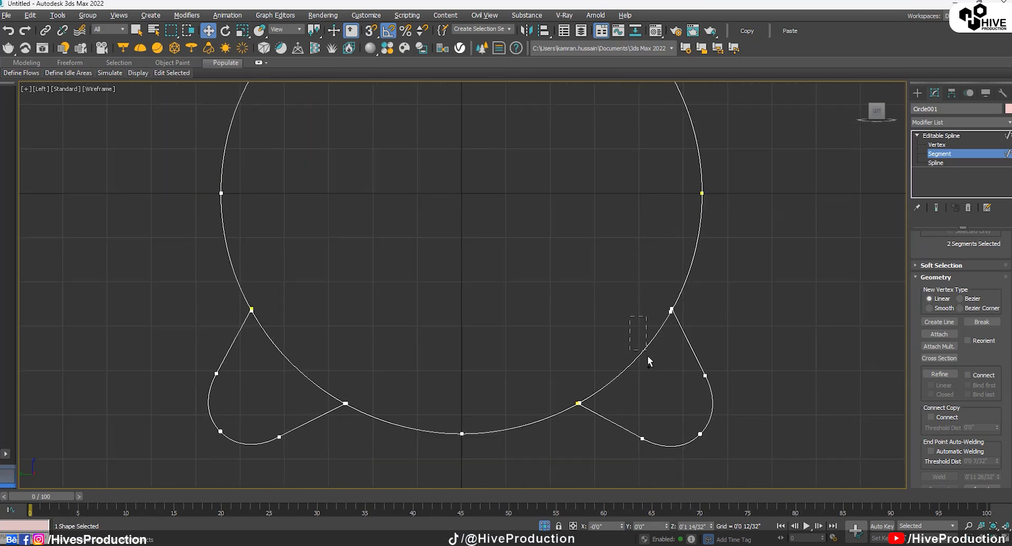
{"action": "left_click_drag", "start_coordinate": [648, 356], "coordinate": [651, 360]}
{"action": "left_click_drag", "start_coordinate": [298, 350], "coordinate": [272, 375], "text": "ctrl"}
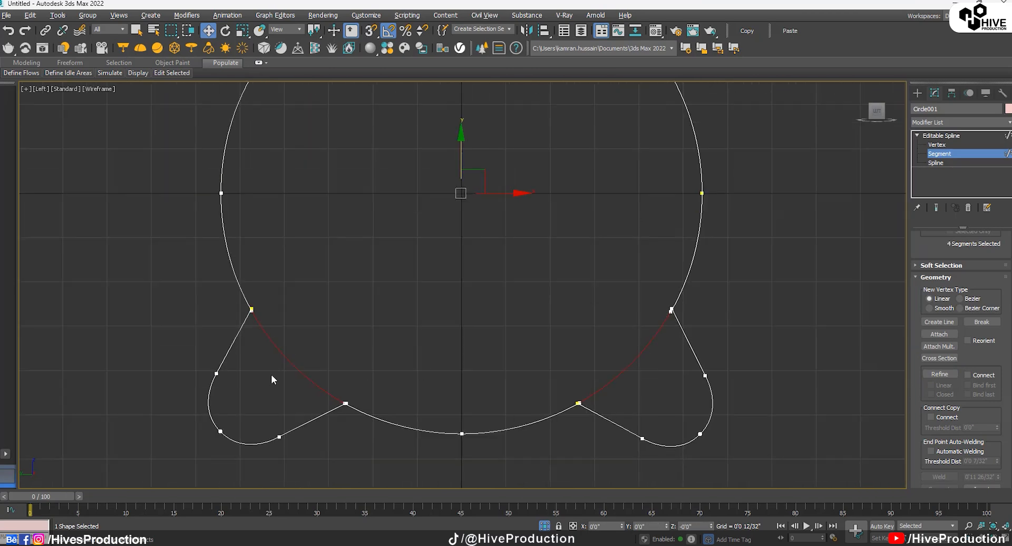
{"action": "key", "text": "Delete"}
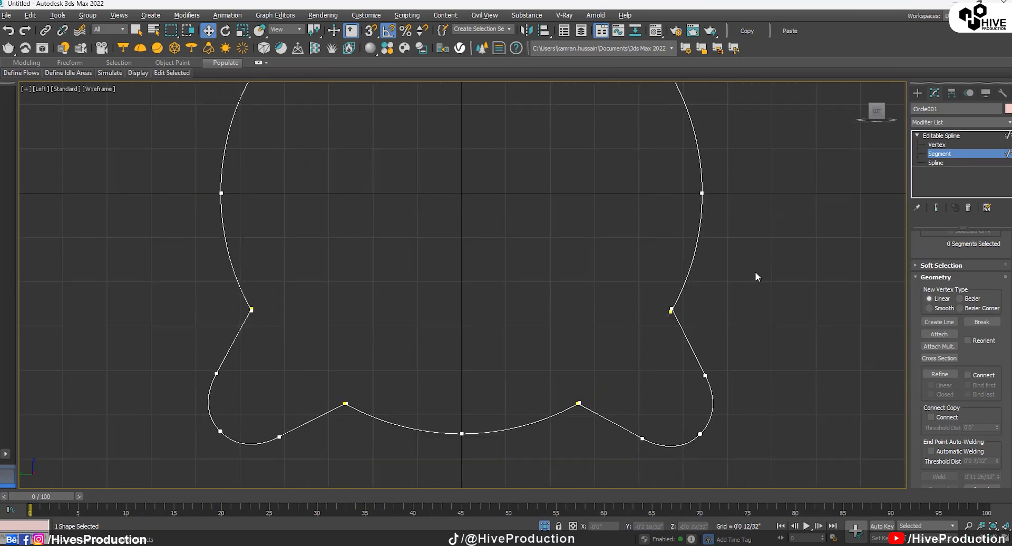
Set the weld threshold to 1'3 10/32" and weld the coincident vertices where the lower tabs meet the circle.
{"action": "left_click", "coordinate": [937, 145]}
{"action": "left_click", "coordinate": [670, 311]}
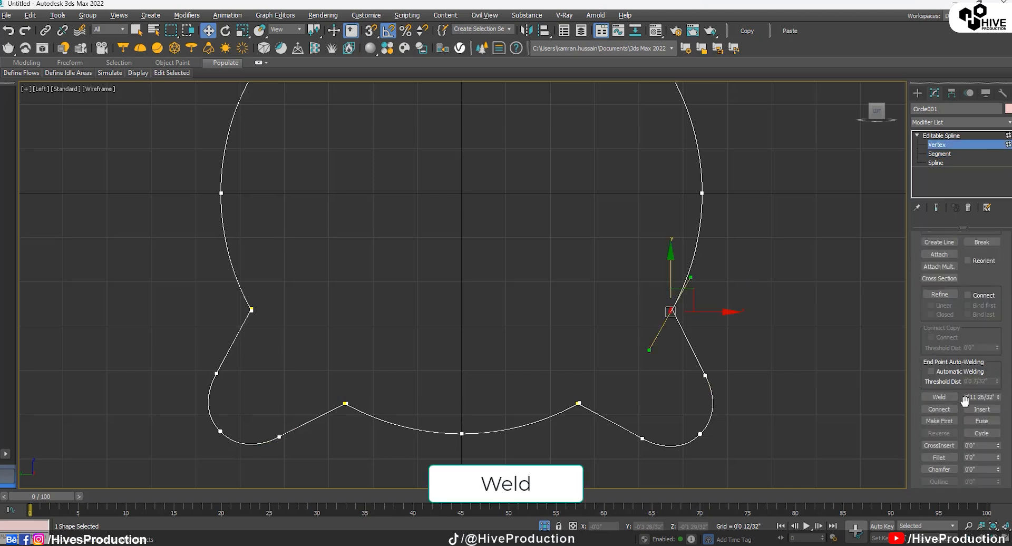
{"action": "left_click_drag", "start_coordinate": [999, 399], "coordinate": [1000, 392]}
{"action": "left_click", "coordinate": [940, 397]}
{"action": "left_click", "coordinate": [579, 403]}
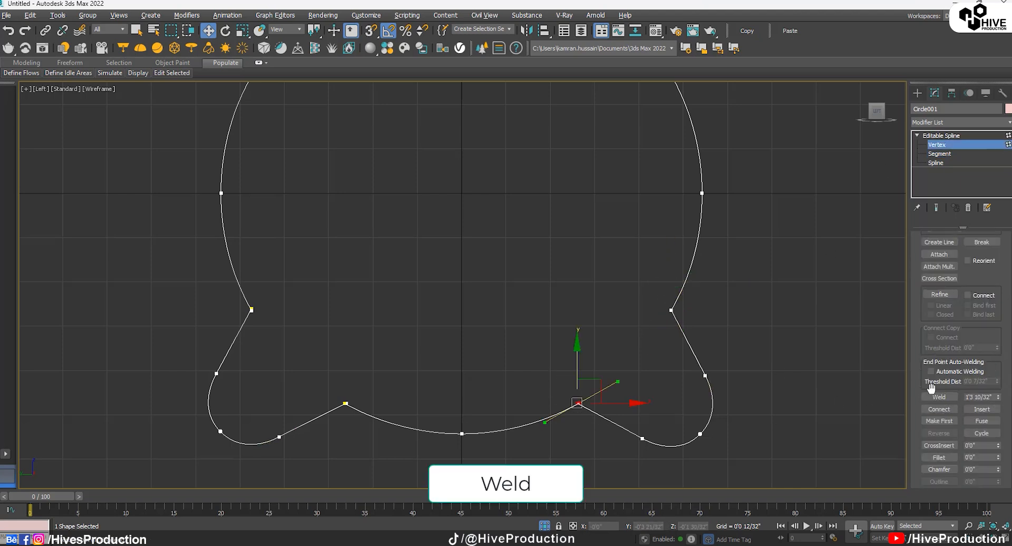
{"action": "left_click", "coordinate": [346, 403]}
{"action": "left_click_drag", "start_coordinate": [330, 267], "coordinate": [226, 323]}
Weld the coincident vertices at the junctions between the two upper tabs and the circle.
{"action": "left_click_drag", "start_coordinate": [630, 223], "coordinate": [669, 281]}
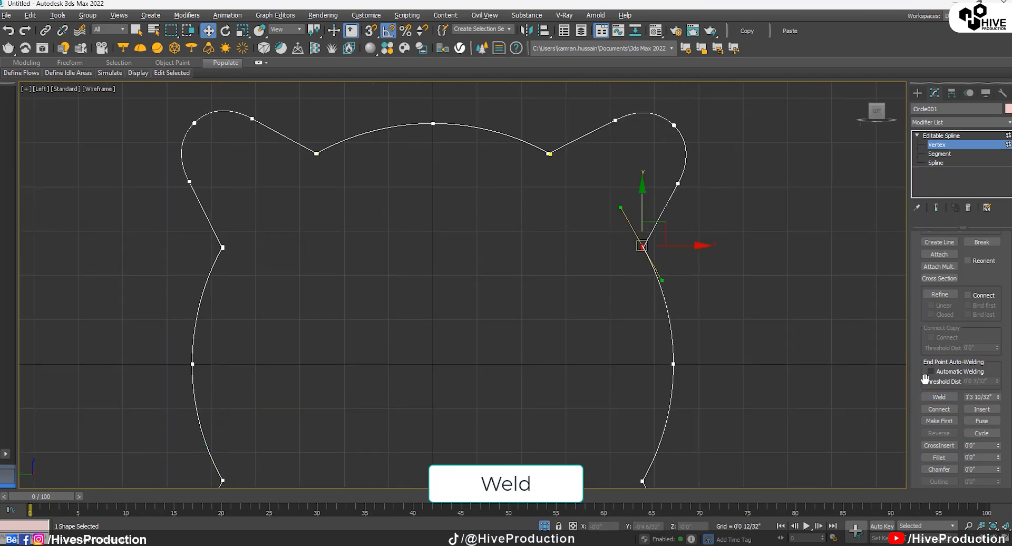
{"action": "left_click_drag", "start_coordinate": [568, 143], "coordinate": [569, 141]}
{"action": "left_click", "coordinate": [931, 398]}
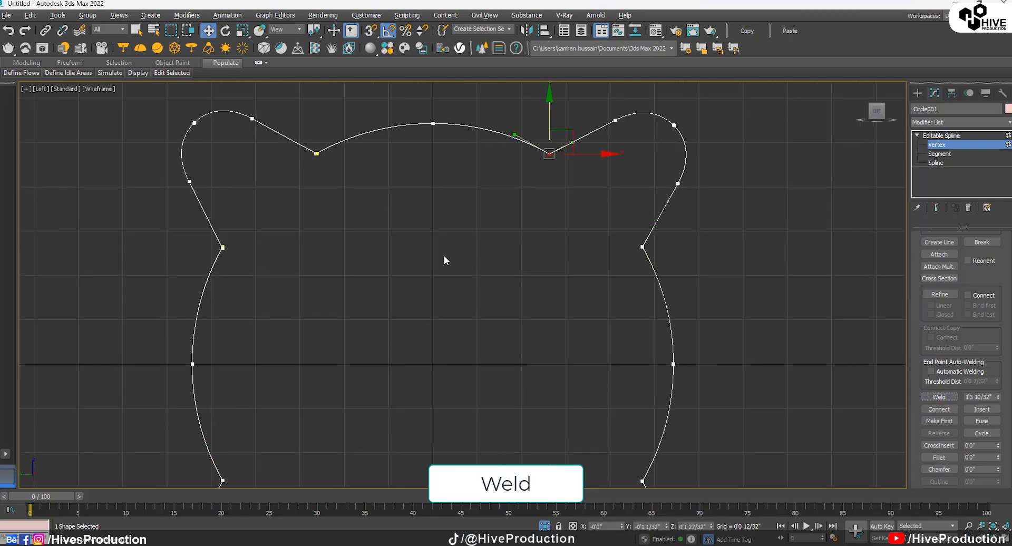
{"action": "left_click_drag", "start_coordinate": [350, 224], "coordinate": [304, 148]}
{"action": "left_click", "coordinate": [940, 397]}
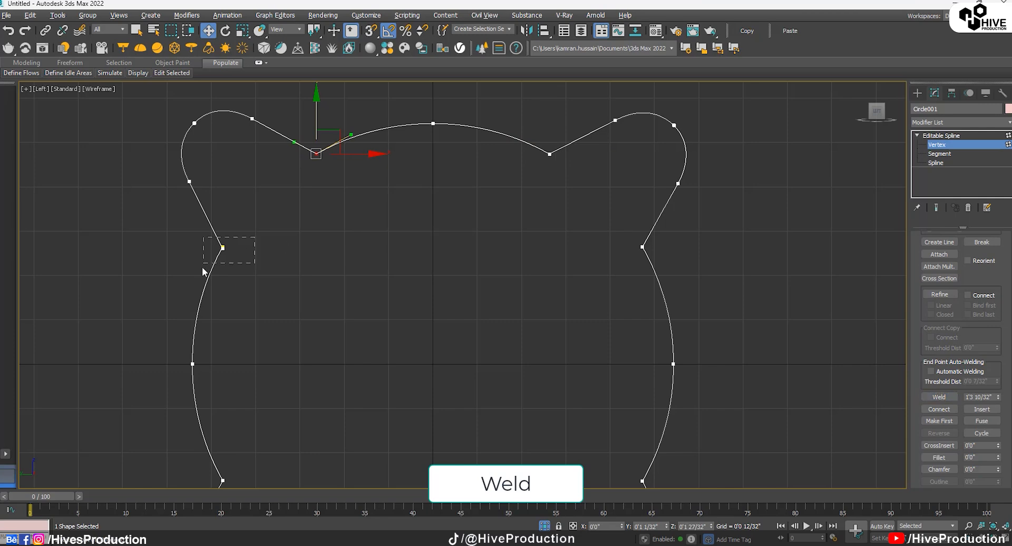
{"action": "left_click_drag", "start_coordinate": [204, 272], "coordinate": [204, 270]}
Weld the vertices at the lower-left tab's outer junction with the circle and leave vertex editing.
{"action": "middle_click_drag", "start_coordinate": [289, 356], "coordinate": [355, 249]}
{"action": "left_click_drag", "start_coordinate": [293, 390], "coordinate": [276, 361]}
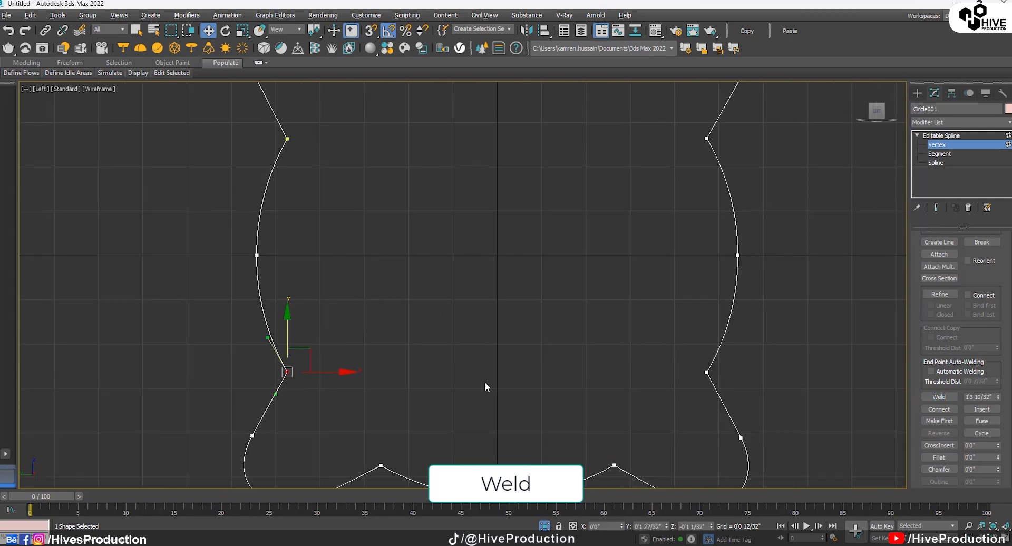
{"action": "left_click", "coordinate": [940, 397]}
{"action": "left_click", "coordinate": [937, 144]}
Fillet all eight junction vertices between the tabs and the circle arcs into small smooth curves, and leave vertex editing.
{"action": "scroll", "coordinate": [662, 273], "scroll_direction": "down", "scroll_amount": 5}
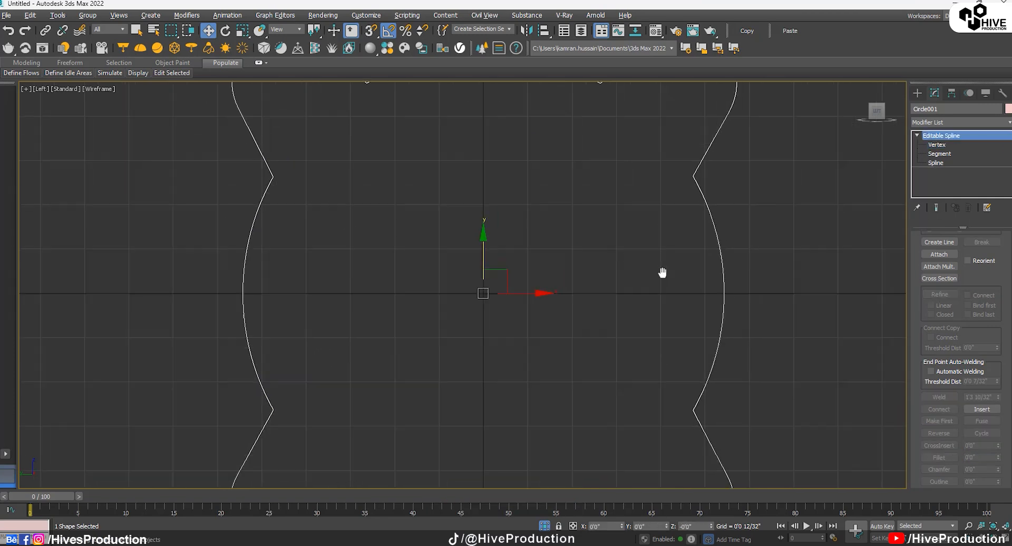
{"action": "key", "text": "1"}
{"action": "left_click", "coordinate": [467, 228]}
{"action": "left_click_drag", "start_coordinate": [522, 316], "coordinate": [465, 353], "text": "ctrl"}
{"action": "left_click_drag", "start_coordinate": [514, 270], "coordinate": [517, 165], "text": "ctrl"}
{"action": "left_click_drag", "start_coordinate": [602, 205], "coordinate": [647, 178], "text": "ctrl"}
{"action": "left_click_drag", "start_coordinate": [626, 303], "coordinate": [680, 352], "text": "ctrl"}
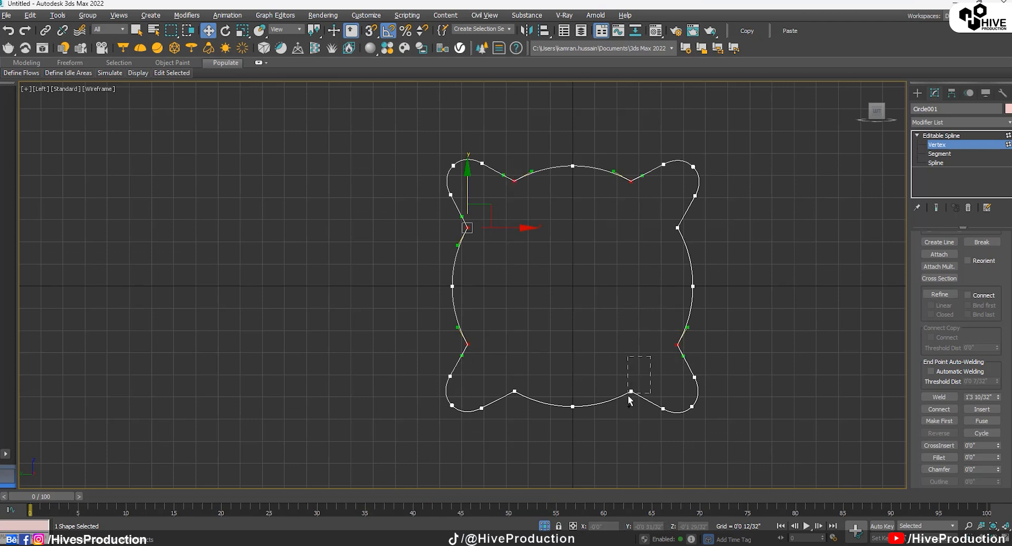
{"action": "left_click_drag", "start_coordinate": [504, 395], "coordinate": [502, 400], "text": "ctrl"}
{"action": "left_click", "coordinate": [940, 458]}
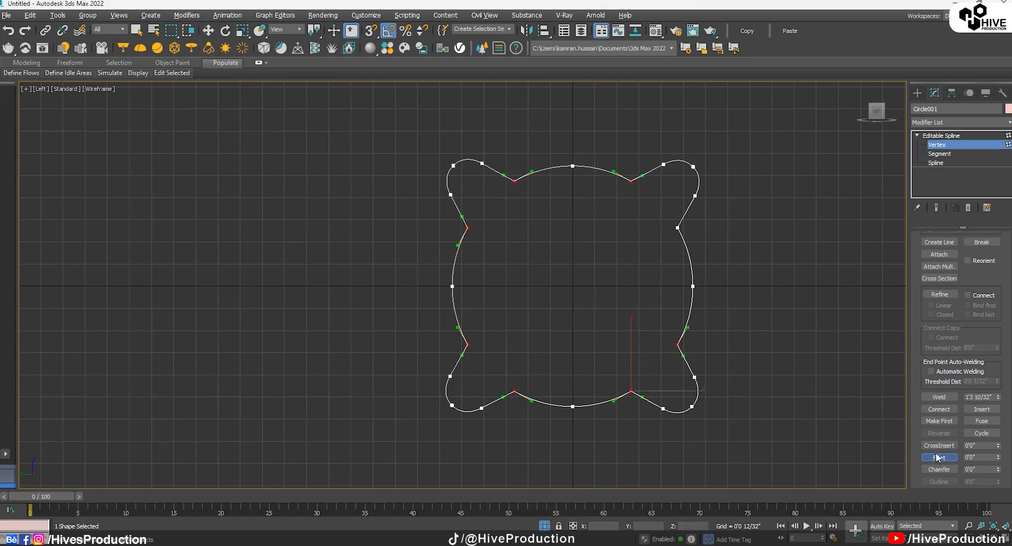
{"action": "key", "text": "w"}
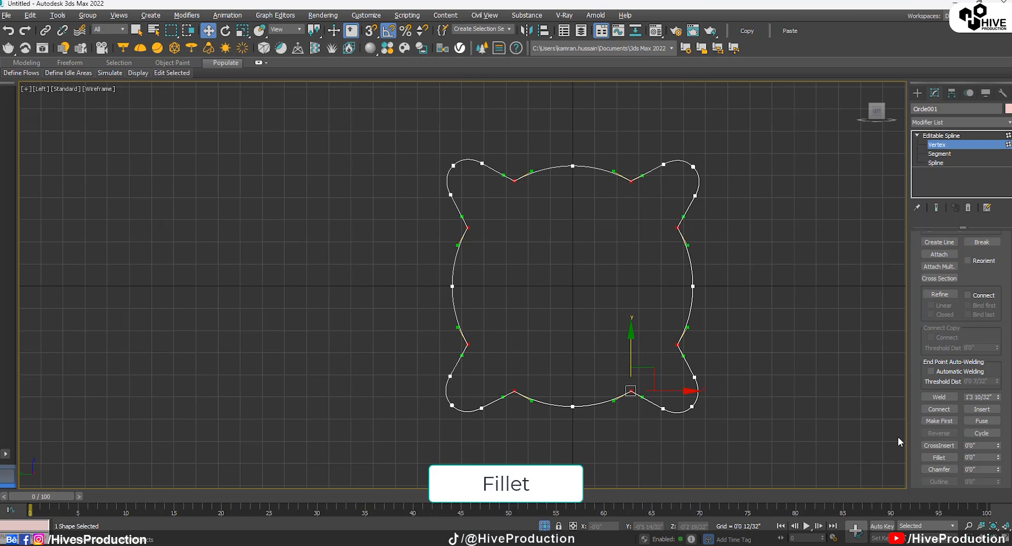
{"action": "left_click", "coordinate": [940, 458]}
{"action": "left_click_drag", "start_coordinate": [679, 226], "coordinate": [677, 218]}
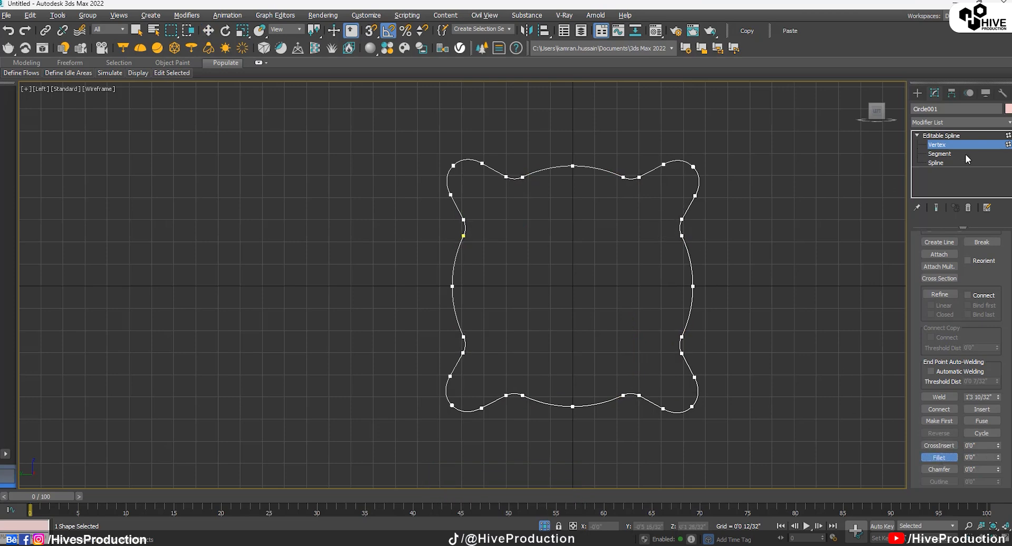
{"action": "left_click", "coordinate": [941, 135]}
Draw a small hole circle inside the upper-right tab and copy it across into the upper-left tab.
{"action": "left_click", "coordinate": [918, 92]}
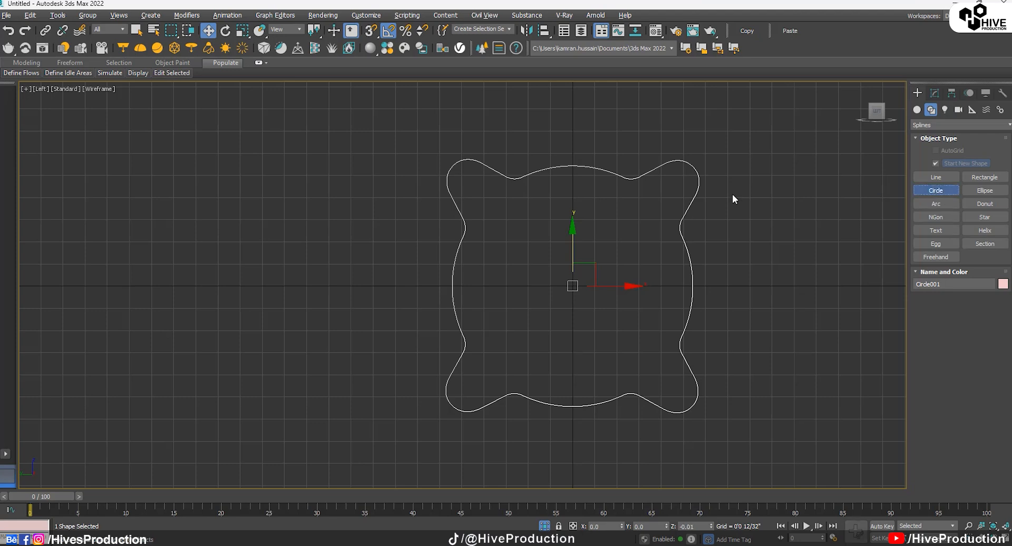
{"action": "mouse_move", "coordinate": [673, 184]}
{"action": "left_mouse_down"}
{"action": "mouse_move", "coordinate": [687, 189]}
{"action": "mouse_move", "coordinate": [492, 203]}
{"action": "mouse_move", "coordinate": [502, 204]}
{"action": "left_mouse_up"}
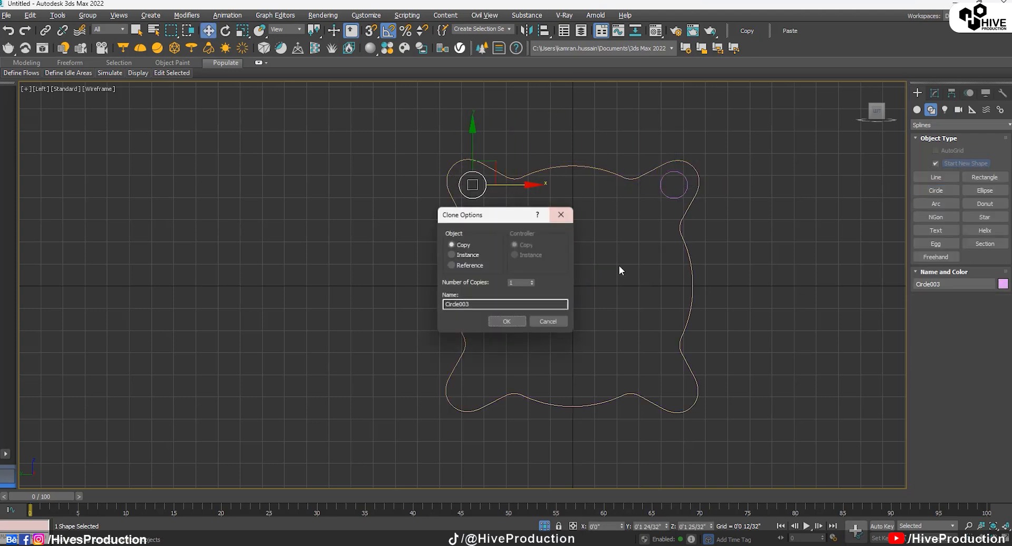
{"action": "key", "text": "Return"}
Copy both upper hole circles down into the two lower tabs.
{"action": "left_click", "coordinate": [673, 198], "text": "ctrl"}
{"action": "left_click_drag", "start_coordinate": [572, 150], "coordinate": [593, 350], "text": "shift"}
{"action": "left_click", "coordinate": [521, 323]}
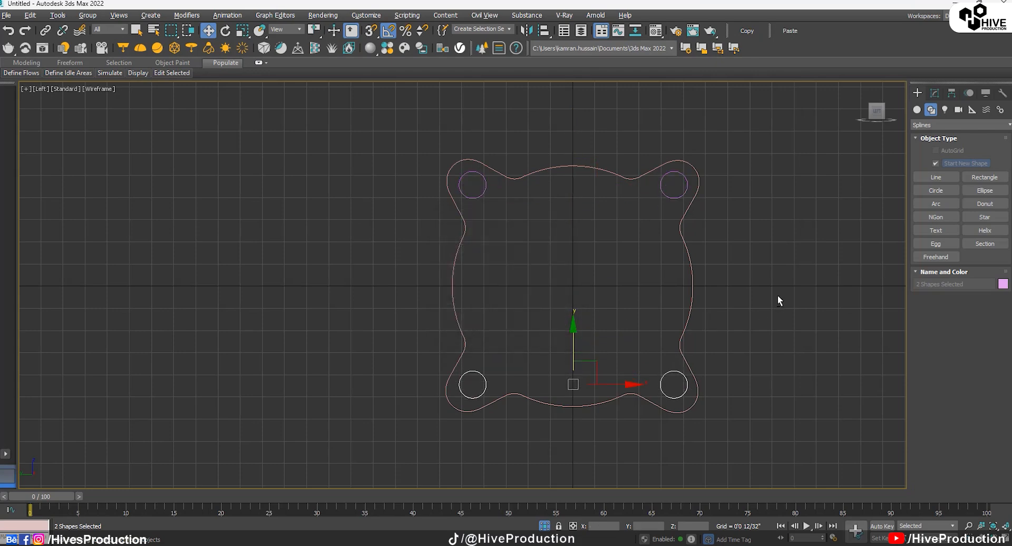
Attach the four bolt-hole circles to the flange outline so they form one editable spline.
{"action": "key", "text": "alt+w"}
{"action": "left_click", "coordinate": [730, 411]}
{"action": "left_click", "coordinate": [935, 93]}
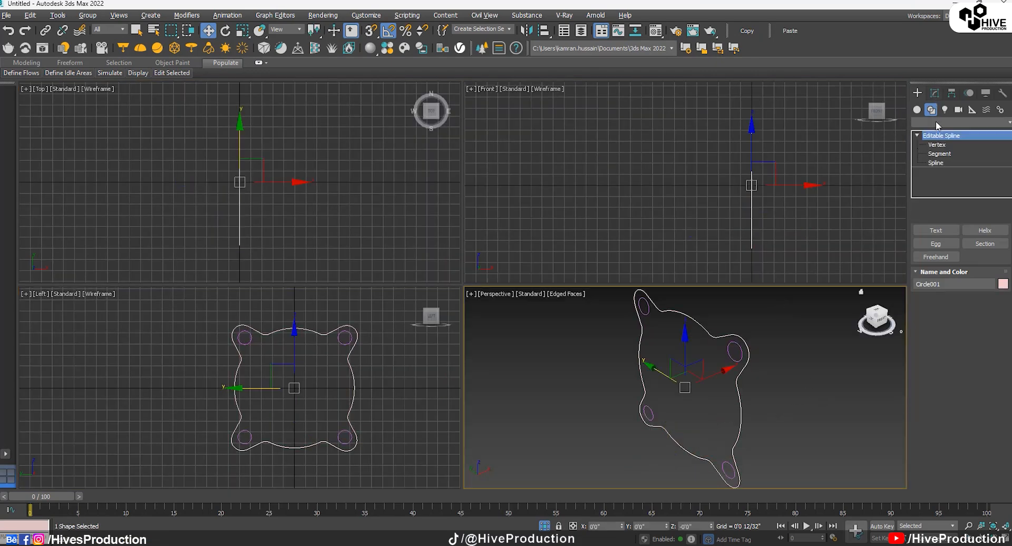
{"action": "left_click", "coordinate": [939, 254]}
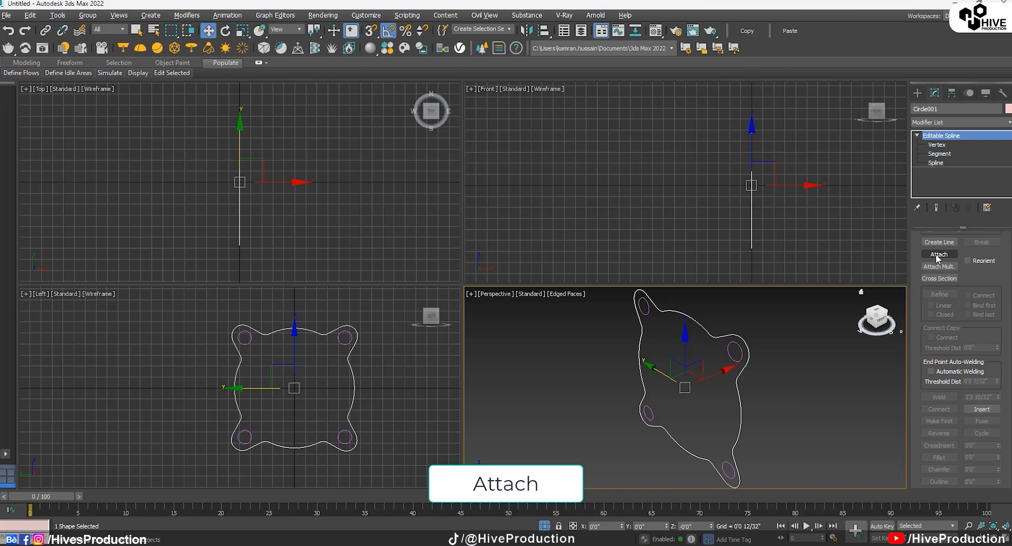
{"action": "left_click", "coordinate": [730, 360]}
{"action": "left_click", "coordinate": [644, 314]}
{"action": "left_click", "coordinate": [653, 411]}
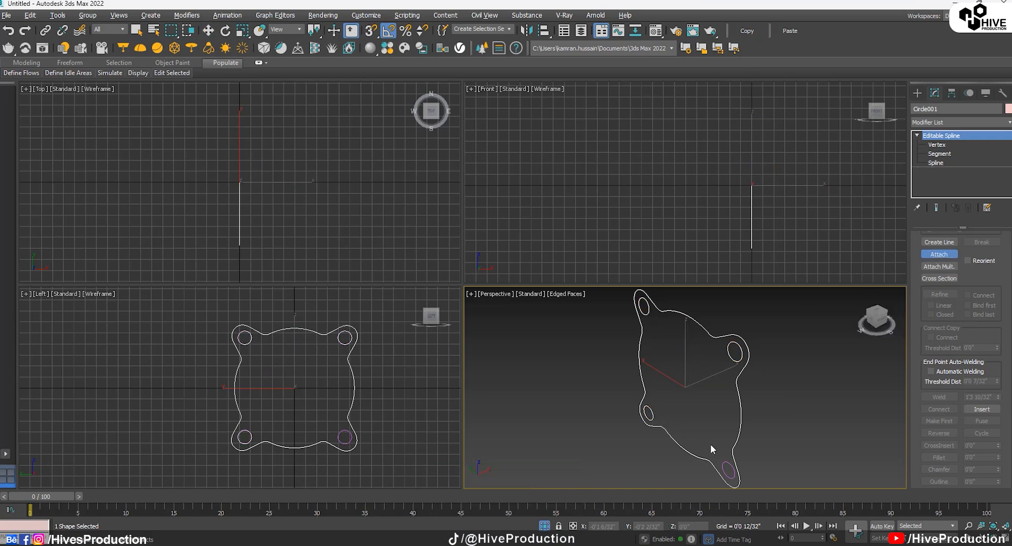
{"action": "left_click", "coordinate": [728, 469]}
Extrude the flange spline with its bolt holes by about 0'0 9/32".
{"action": "left_click", "coordinate": [938, 144]}
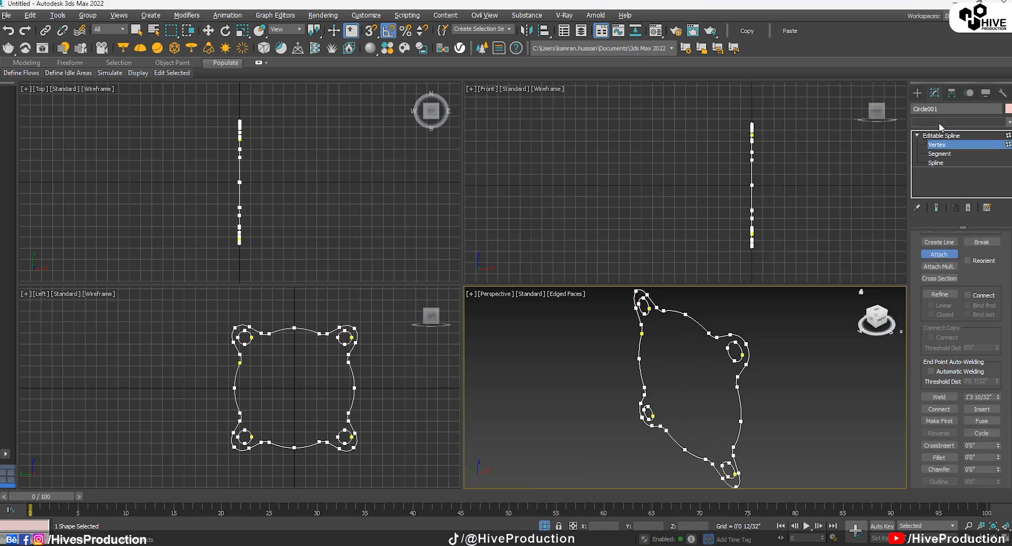
{"action": "left_click", "coordinate": [941, 121]}
{"action": "left_click", "coordinate": [941, 121]}
{"action": "left_click", "coordinate": [941, 136]}
{"action": "left_click", "coordinate": [941, 123]}
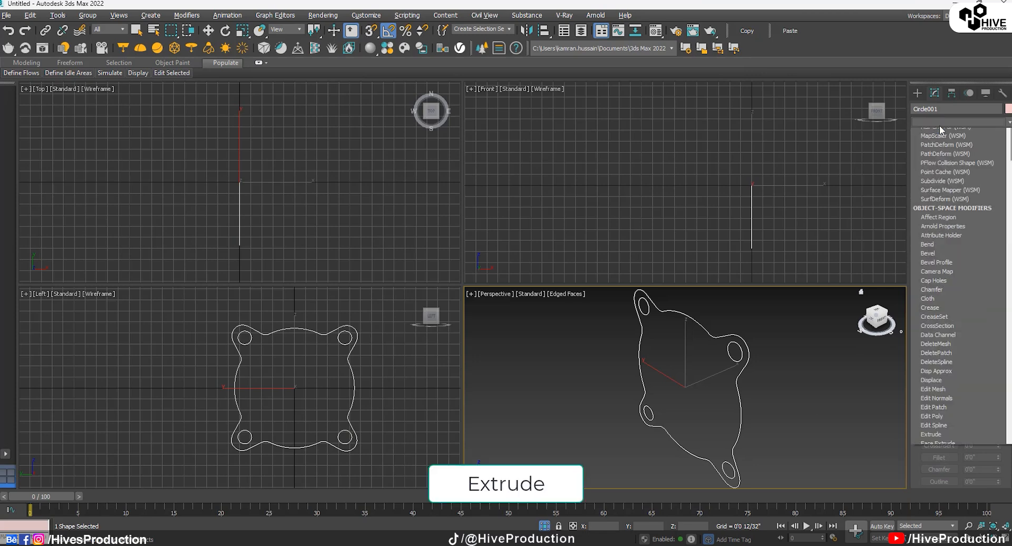
{"action": "left_click", "coordinate": [938, 170]}
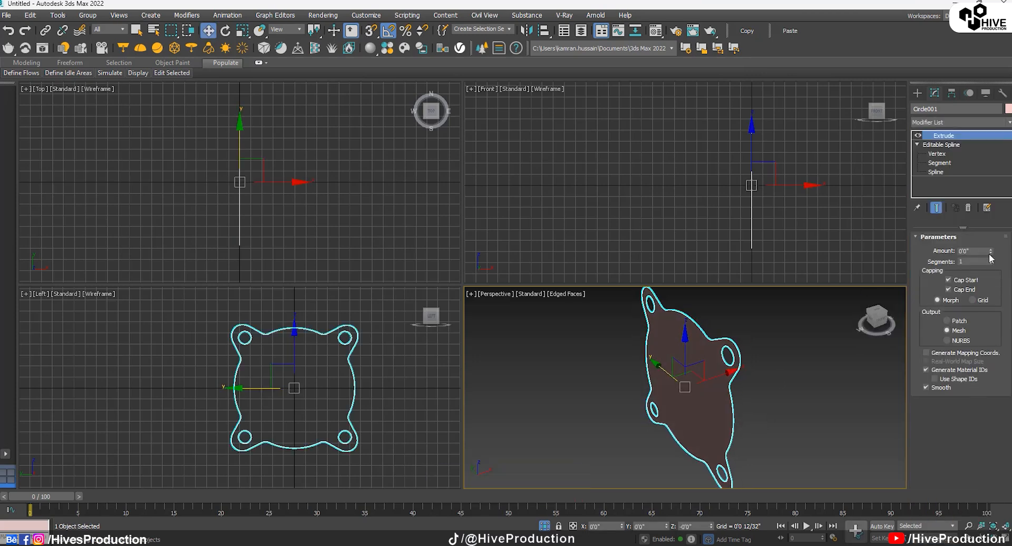
{"action": "left_click_drag", "start_coordinate": [991, 252], "coordinate": [992, 241]}
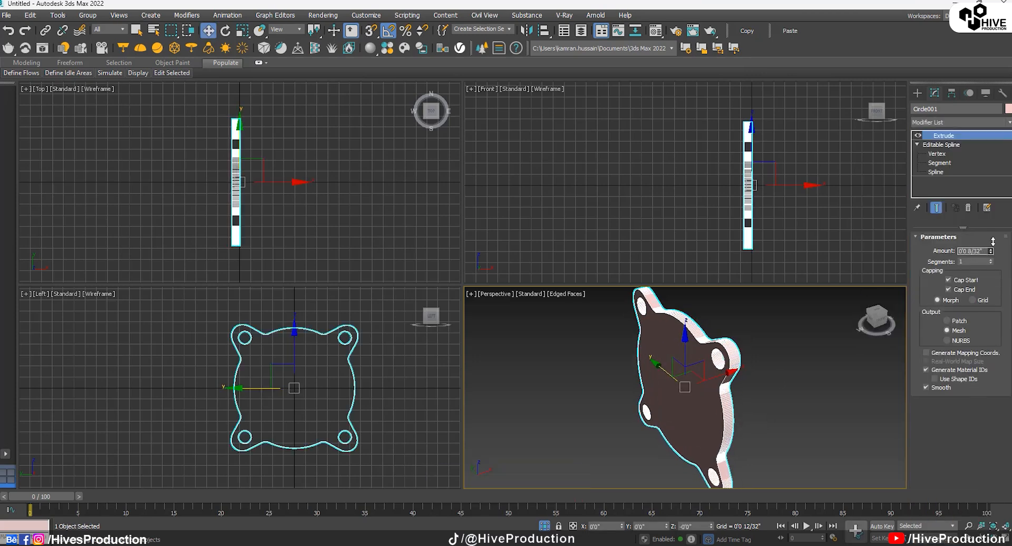
Bring the hidden motor parts back into view and move the flange along X onto the body's shaft end, at about -0'2 21/32".
{"action": "left_click", "coordinate": [759, 373]}
{"action": "right_click", "coordinate": [763, 371]}
{"action": "left_click", "coordinate": [789, 325]}
{"action": "scroll", "coordinate": [739, 373], "scroll_direction": "down", "scroll_amount": 3}
{"action": "left_click", "coordinate": [734, 372]}
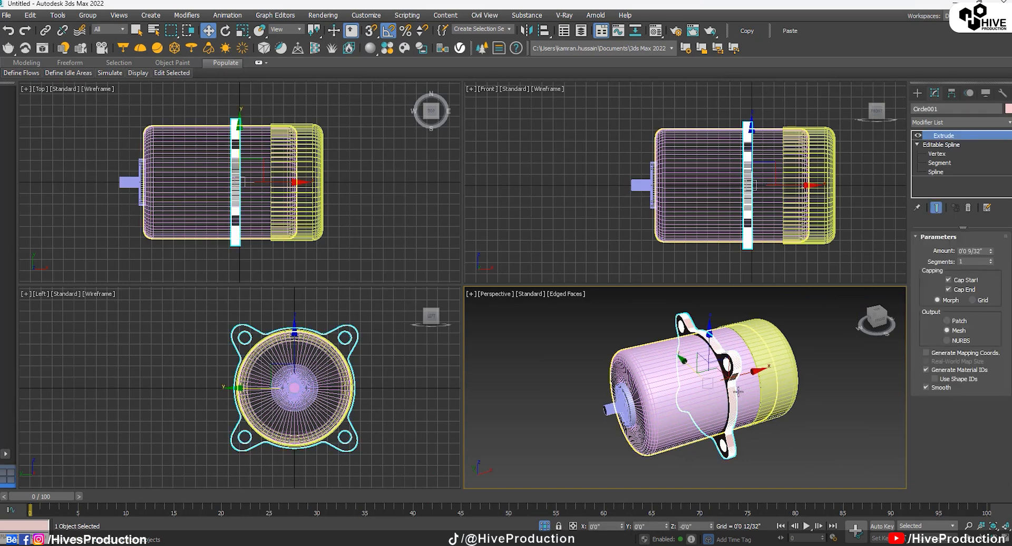
{"action": "left_click_drag", "start_coordinate": [748, 375], "coordinate": [694, 371]}
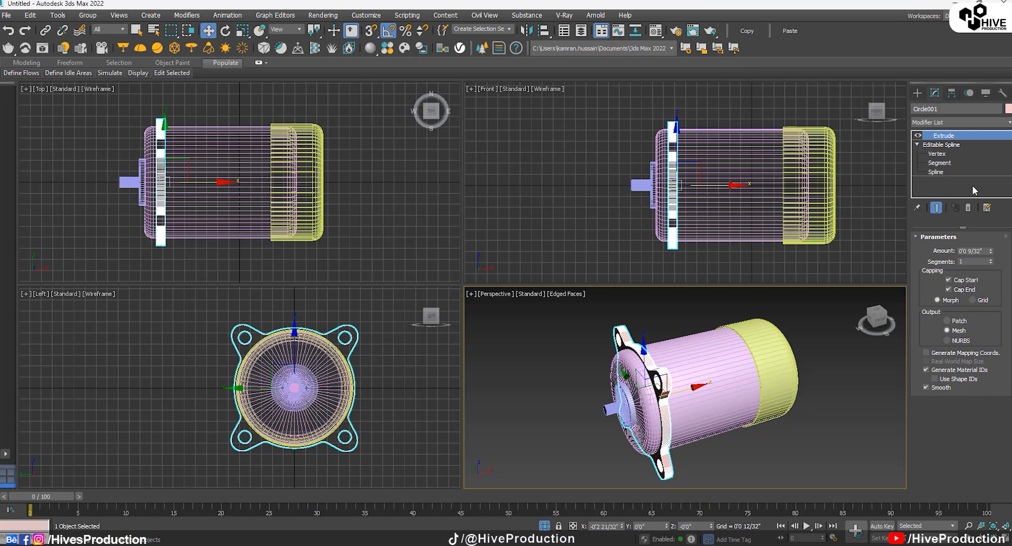
Set the flange's extrusion to 0'0 12/32" and copy it twice beyond the shaft, at about X -0'4" and -0'4 17/32".
{"action": "left_click_drag", "start_coordinate": [991, 252], "coordinate": [991, 244]}
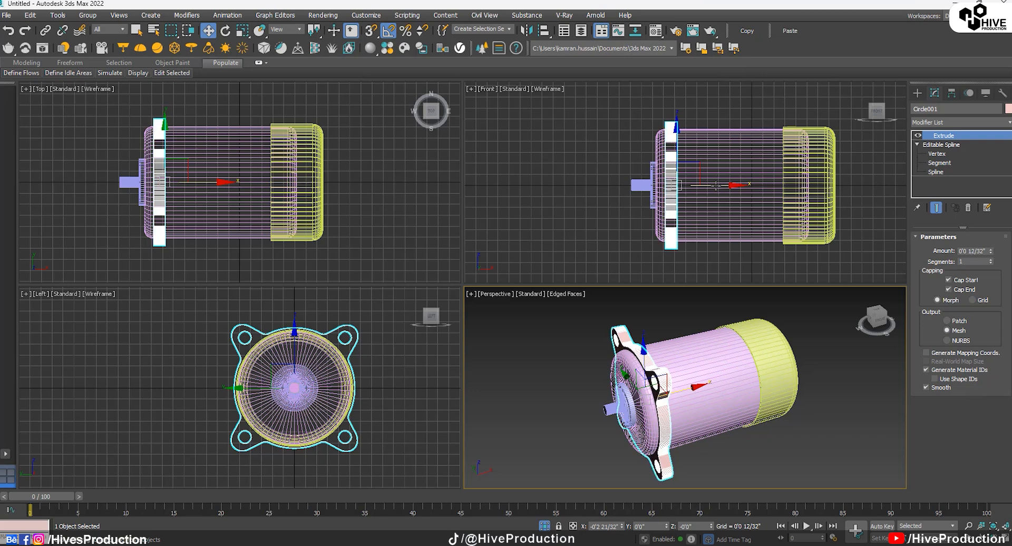
{"action": "left_click_drag", "start_coordinate": [716, 186], "coordinate": [679, 187]}
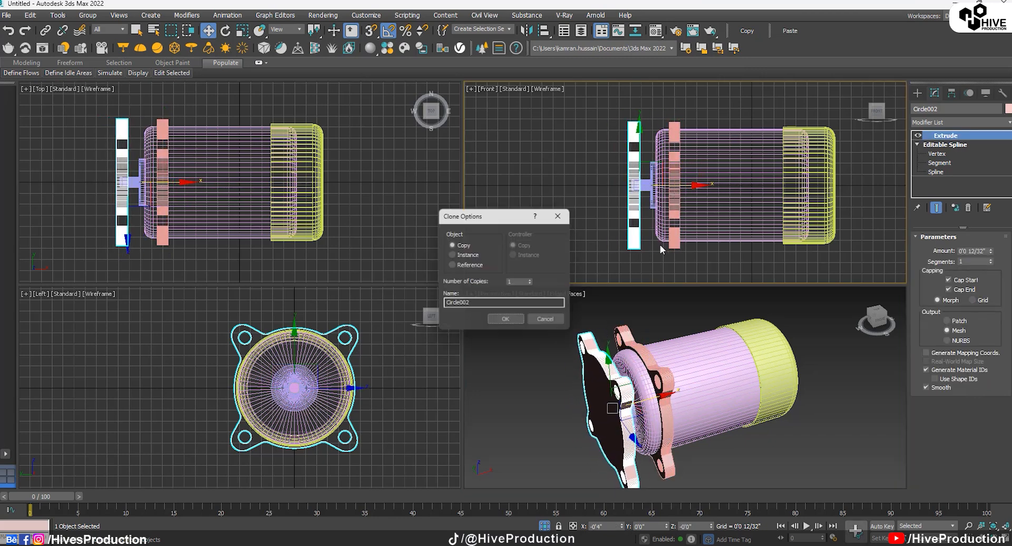
{"action": "left_click", "coordinate": [507, 322]}
{"action": "mouse_move", "coordinate": [639, 213]}
{"action": "left_mouse_down", "text": "shift"}
{"action": "mouse_move", "coordinate": [599, 212]}
{"action": "mouse_move", "coordinate": [653, 190]}
{"action": "left_mouse_up", "text": "shift"}
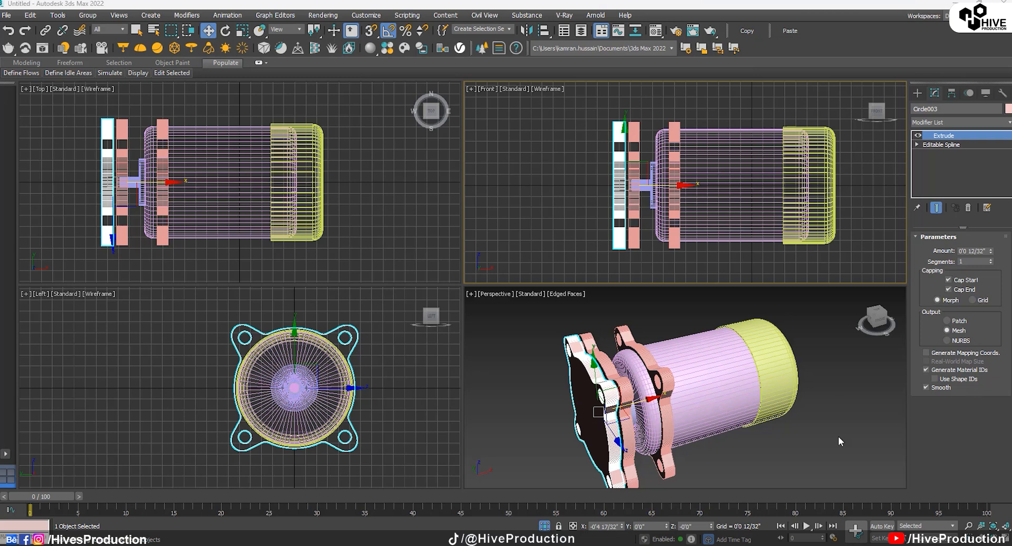
Copy the yellow end cap along X to just outside the outermost flange.
{"action": "left_click", "coordinate": [795, 375]}
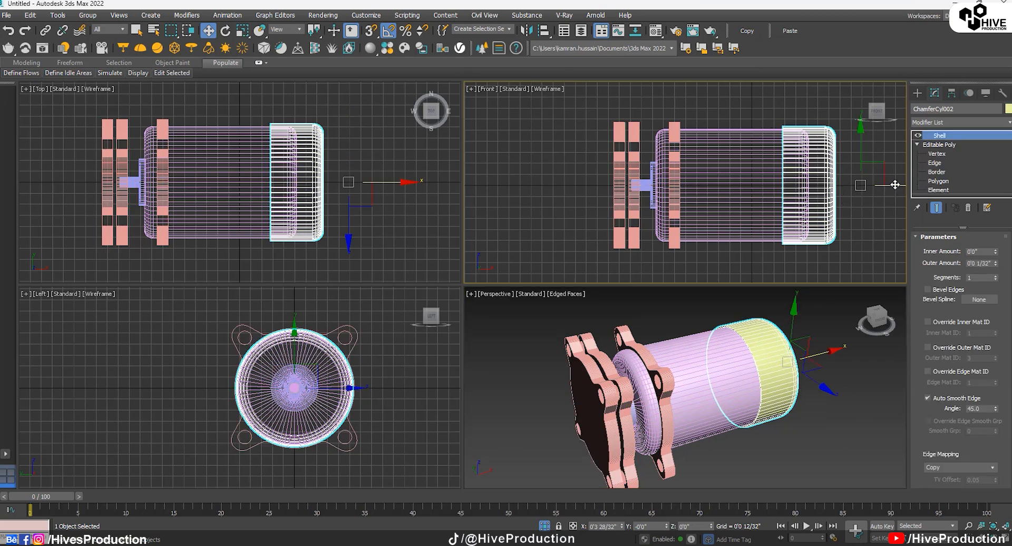
{"action": "left_click_drag", "start_coordinate": [892, 188], "coordinate": [670, 188], "text": "shift"}
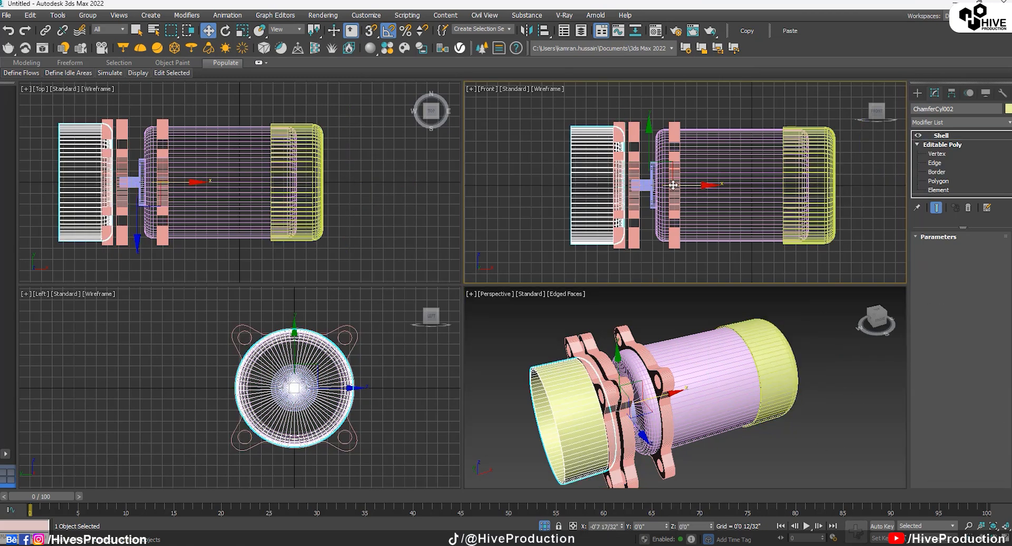
{"action": "left_click", "coordinate": [550, 112]}
{"action": "left_click", "coordinate": [568, 196]}
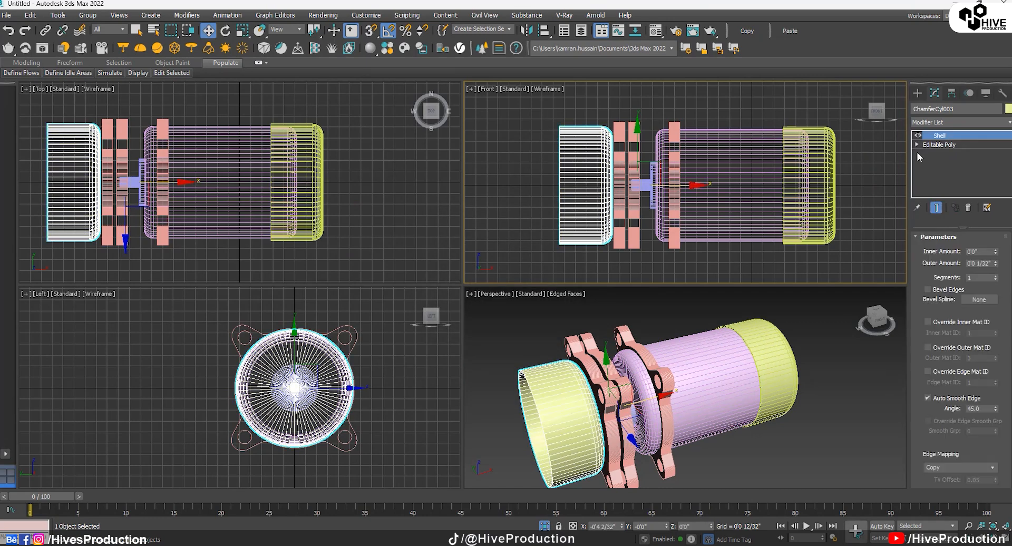
Shorten the copied cap by moving its open-rim vertices about 0'1 1/32" toward the flanges, and leave vertex editing.
{"action": "key", "text": "1"}
{"action": "left_click_drag", "start_coordinate": [564, 248], "coordinate": [543, 117]}
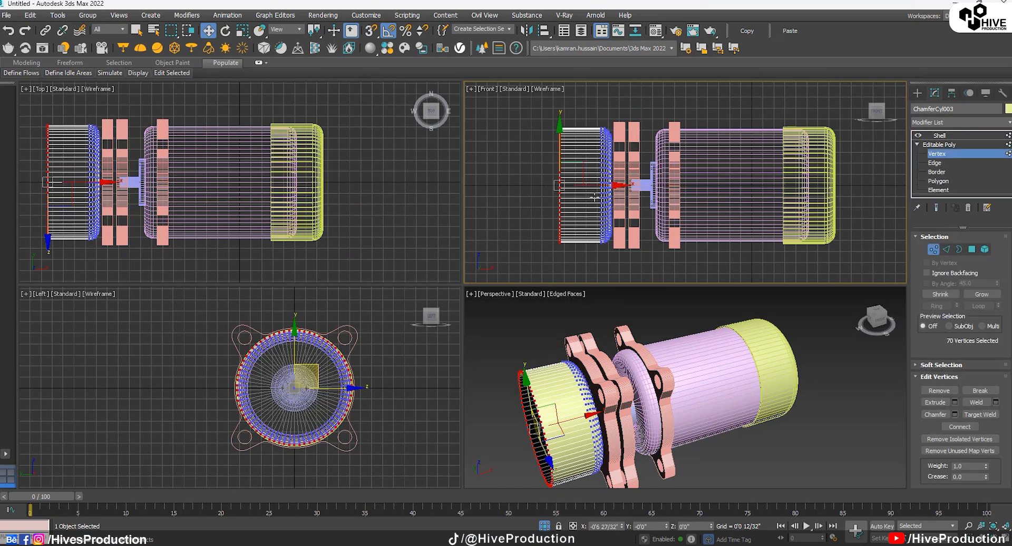
{"action": "left_click_drag", "start_coordinate": [594, 186], "coordinate": [624, 186]}
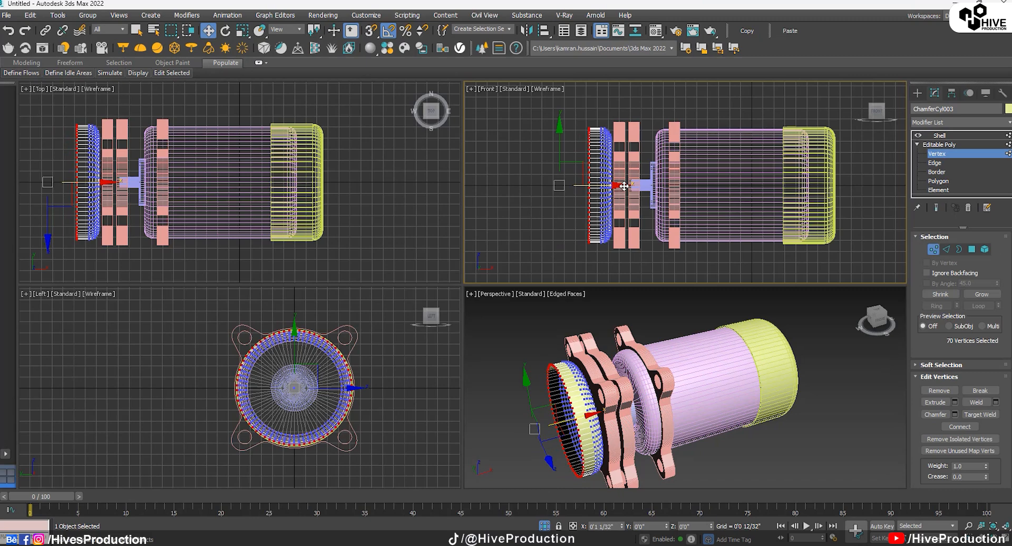
{"action": "left_click", "coordinate": [967, 137]}
Center the copied cap's pivot, rotate the cap 180 degrees, and move it against the outermost flange.
{"action": "key", "text": "r"}
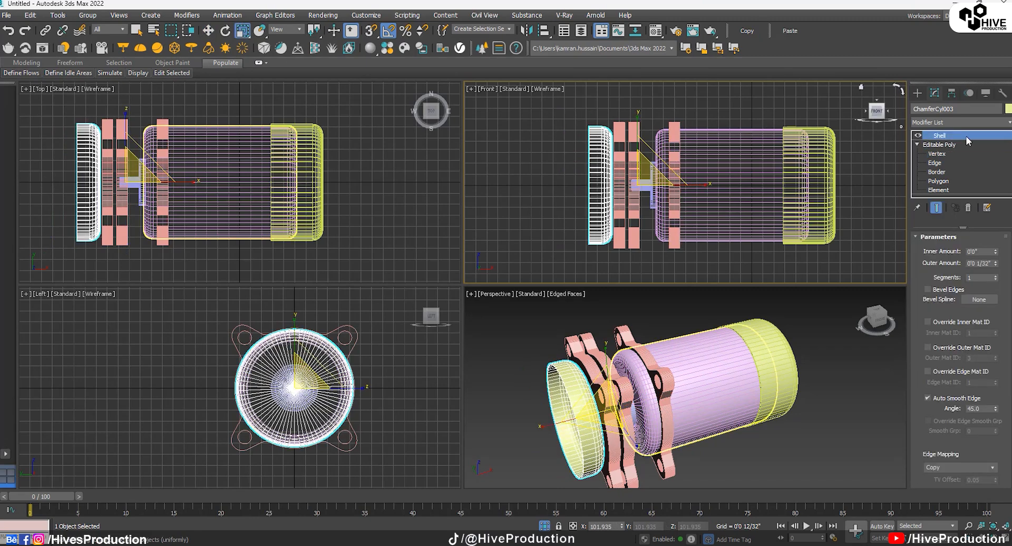
{"action": "left_click", "coordinate": [954, 92]}
{"action": "left_click", "coordinate": [949, 168]}
{"action": "left_click", "coordinate": [947, 221]}
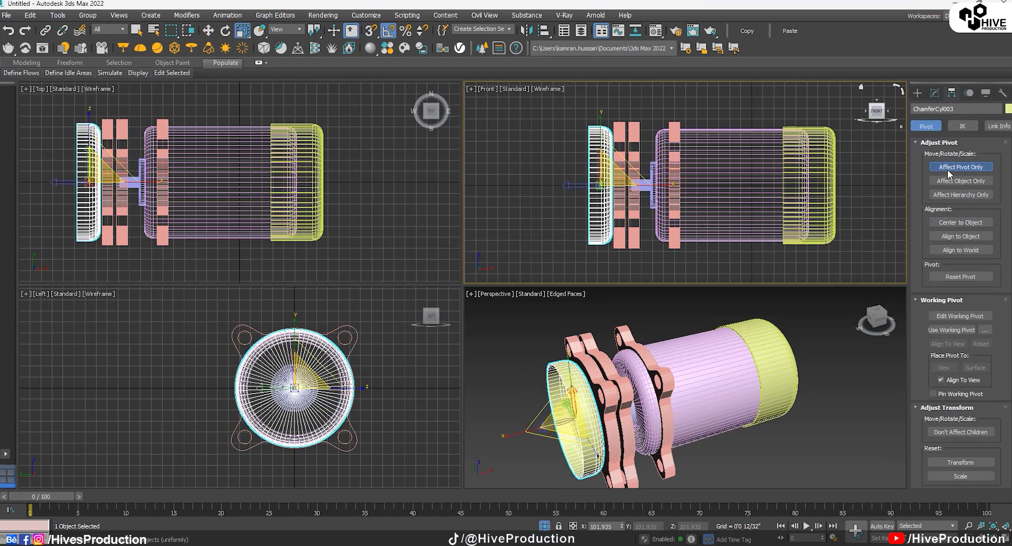
{"action": "left_click", "coordinate": [948, 169]}
{"action": "key", "text": "e"}
{"action": "left_click_drag", "start_coordinate": [657, 141], "coordinate": [618, 48]}
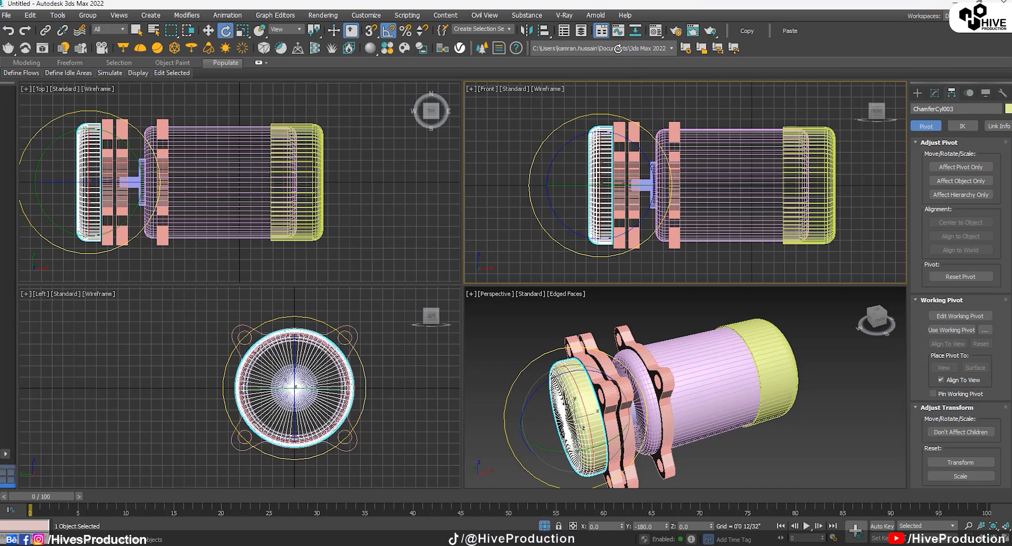
{"action": "key", "text": "w"}
{"action": "left_click_drag", "start_coordinate": [630, 185], "coordinate": [633, 186]}
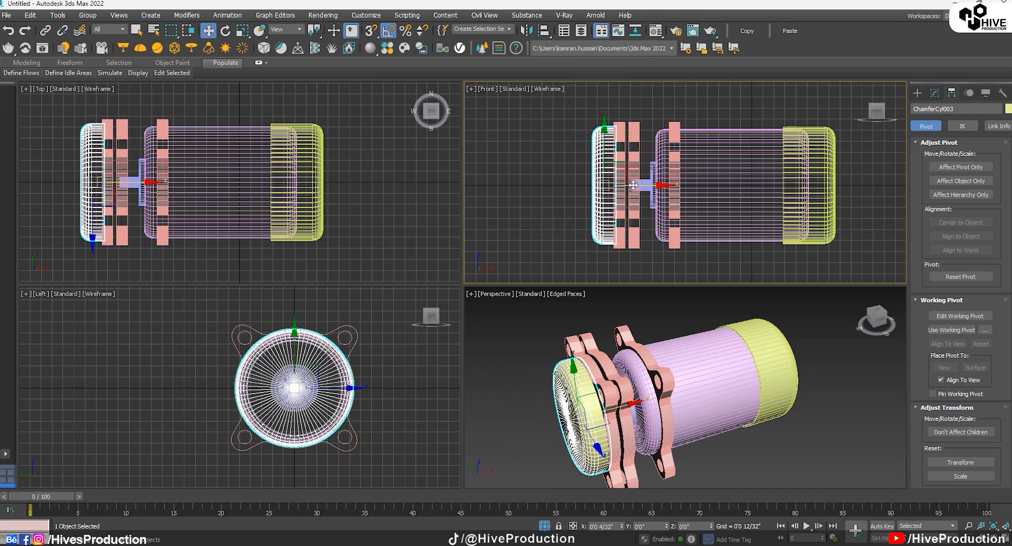
Scale the copied cap down slightly, deselect it, and check it from the side.
{"action": "middle_click_drag", "start_coordinate": [664, 366], "coordinate": [589, 413], "text": "alt"}
{"action": "key", "text": "r"}
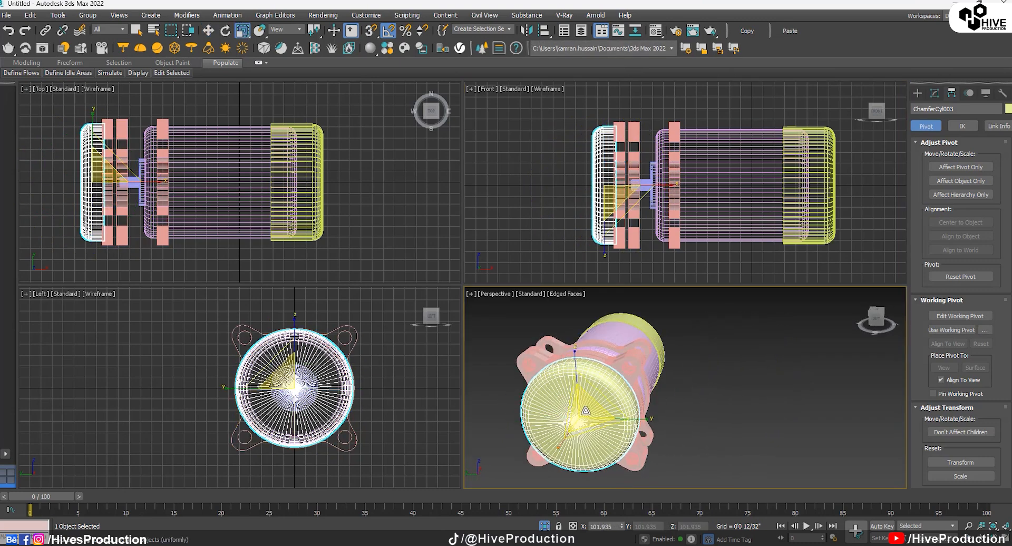
{"action": "left_click", "coordinate": [733, 429]}
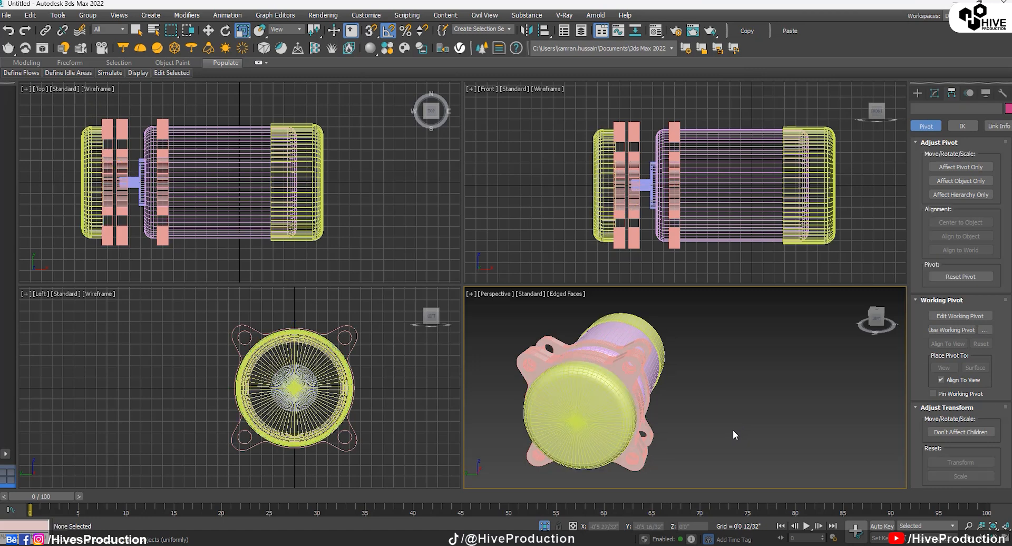
{"action": "middle_click_drag", "start_coordinate": [733, 429], "coordinate": [702, 442], "text": "alt"}
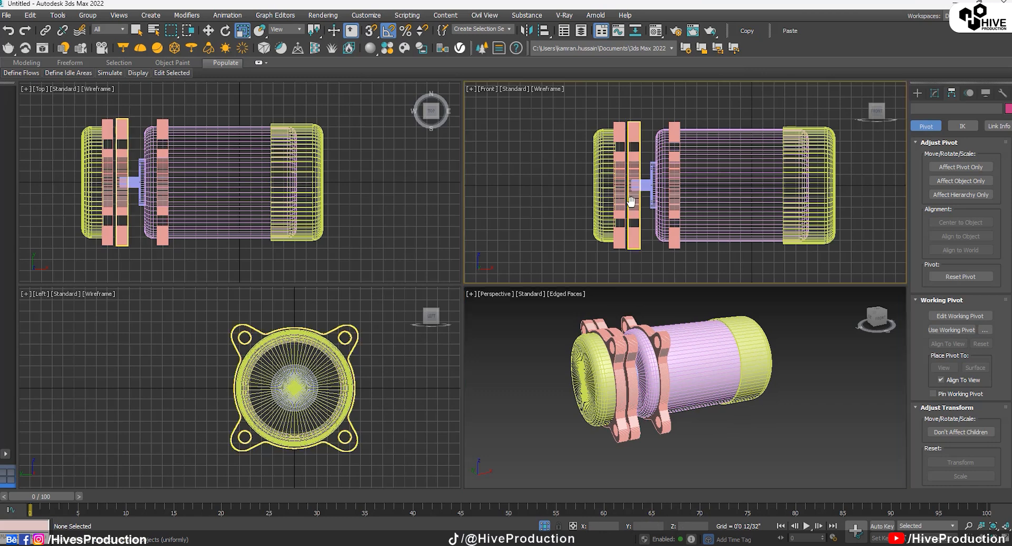
Draw a rectangle about 0'3 28/32" by 0'3 26/32" in the front view, from the copied cap's center outward and down.
{"action": "scroll", "coordinate": [661, 169], "scroll_direction": "down", "scroll_amount": 2}
{"action": "left_click", "coordinate": [917, 93]}
{"action": "left_click", "coordinate": [931, 110]}
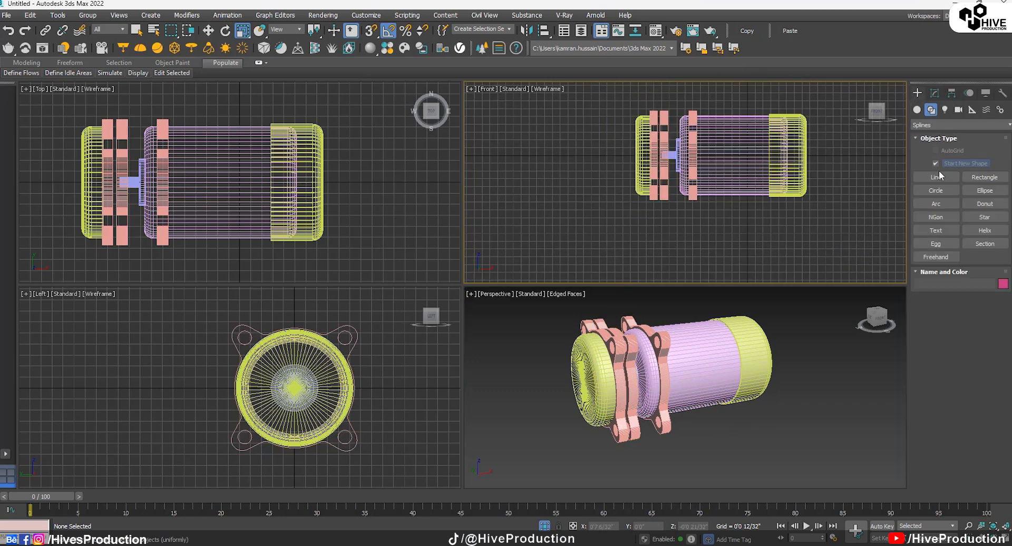
{"action": "left_click", "coordinate": [985, 177]}
{"action": "left_click_drag", "start_coordinate": [635, 155], "coordinate": [560, 233]}
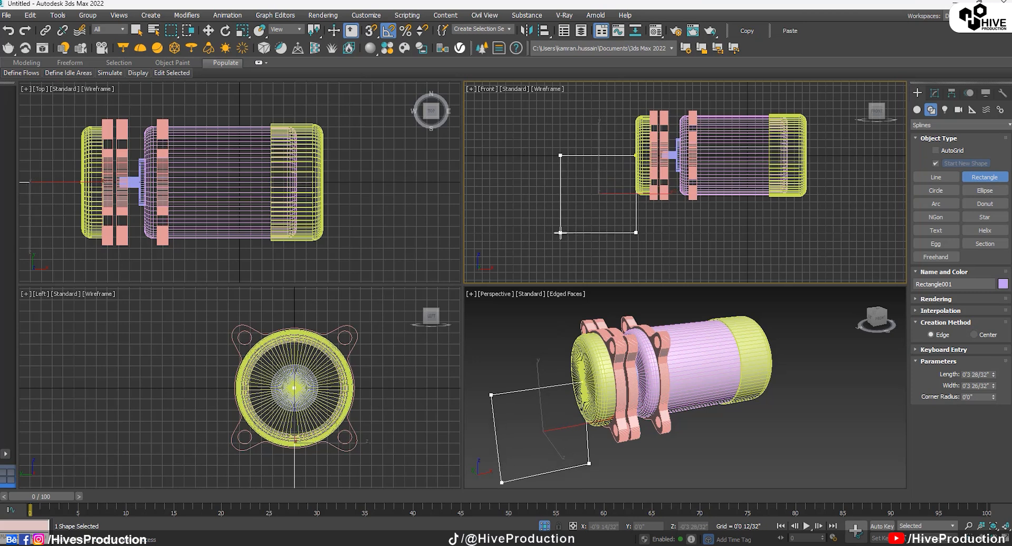
{"action": "key", "text": "r"}
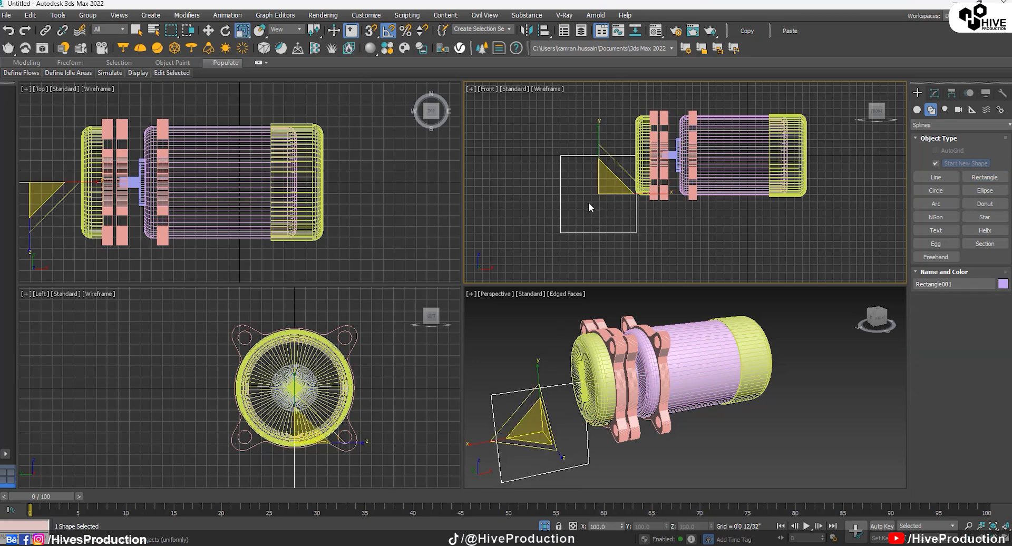
Convert the rectangle to an editable spline and delete its lower segment and the vertical segment nearest the cap.
{"action": "right_click", "coordinate": [575, 163]}
{"action": "left_click", "coordinate": [696, 273]}
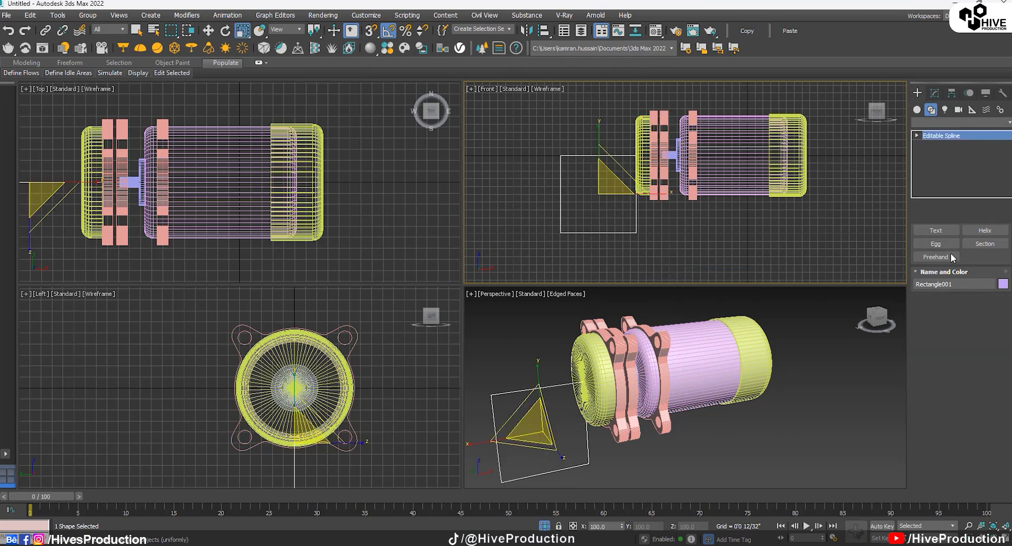
{"action": "left_click", "coordinate": [939, 153]}
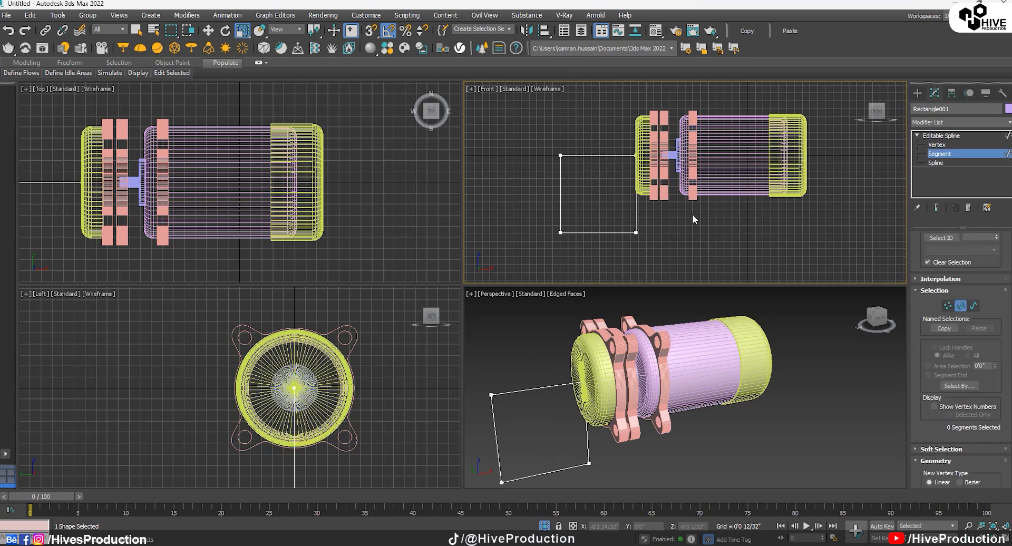
{"action": "left_click_drag", "start_coordinate": [692, 214], "coordinate": [628, 244]}
{"action": "key", "text": "Delete"}
Fillet the remaining corner vertex into a large smooth bend and leave vertex editing.
{"action": "key", "text": "1"}
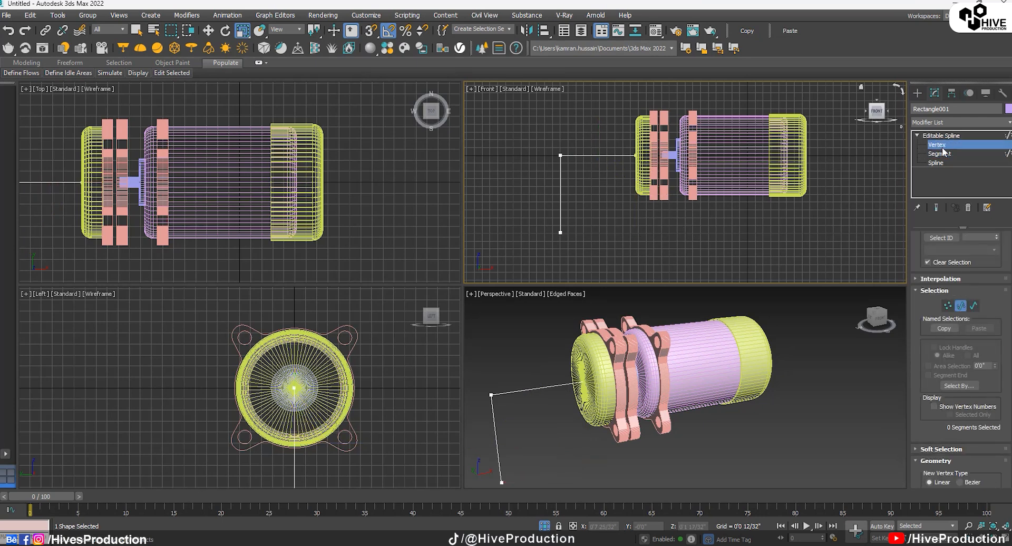
{"action": "left_click", "coordinate": [560, 155]}
{"action": "scroll", "coordinate": [921, 299], "scroll_direction": "down", "scroll_amount": 2}
{"action": "scroll", "coordinate": [921, 298], "scroll_direction": "down", "scroll_amount": 5}
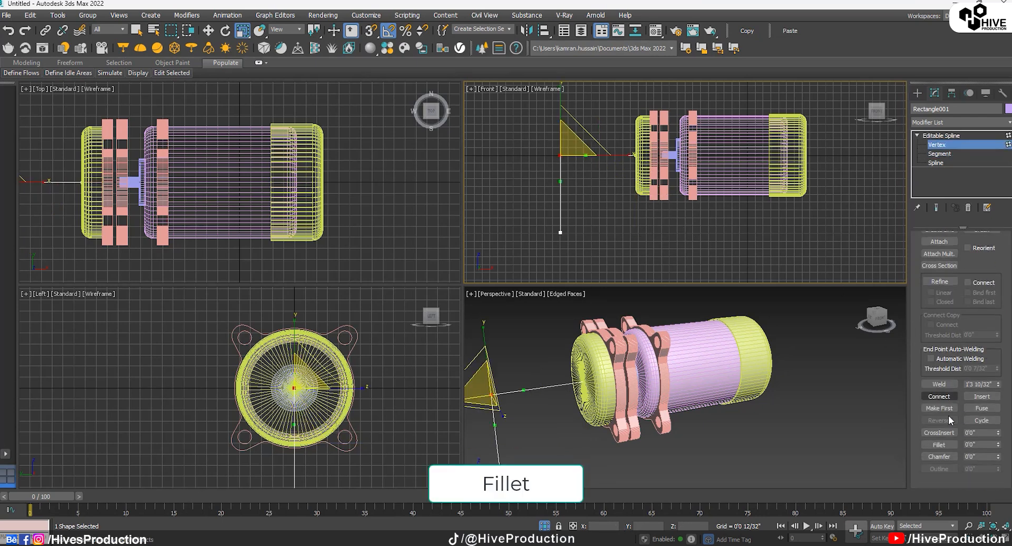
{"action": "left_click", "coordinate": [941, 381]}
{"action": "left_click_drag", "start_coordinate": [562, 146], "coordinate": [581, 113]}
{"action": "left_click", "coordinate": [941, 135]}
Make the bent spline a solid pipe in both renderer and viewport, with a radial thickness of 0'2 14/32".
{"action": "scroll", "coordinate": [957, 317], "scroll_direction": "up", "scroll_amount": 10}
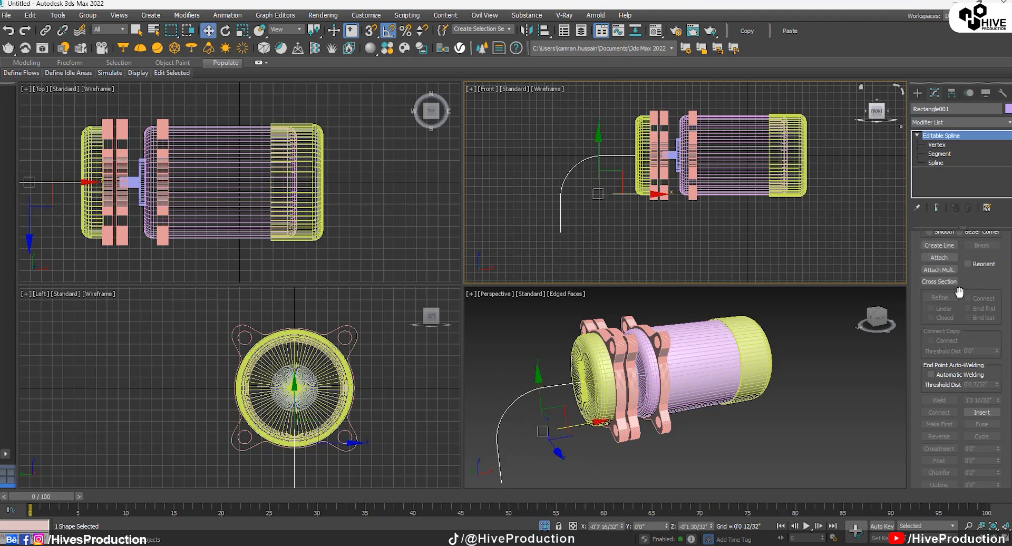
{"action": "left_click", "coordinate": [936, 236]}
{"action": "left_click", "coordinate": [924, 248]}
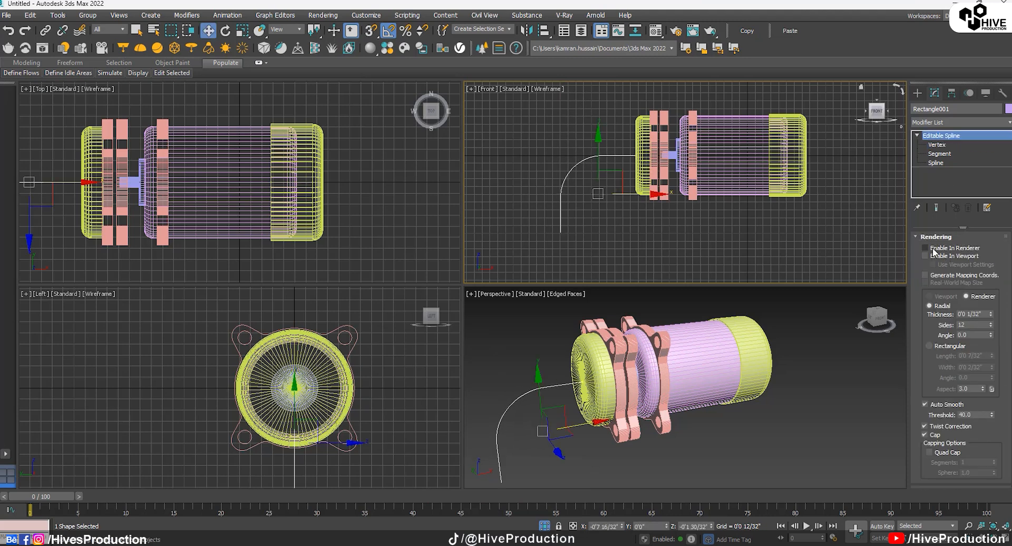
{"action": "left_click", "coordinate": [924, 255]}
{"action": "left_click_drag", "start_coordinate": [993, 317], "coordinate": [993, 263]}
{"action": "left_click_drag", "start_coordinate": [994, 314], "coordinate": [956, 207]}
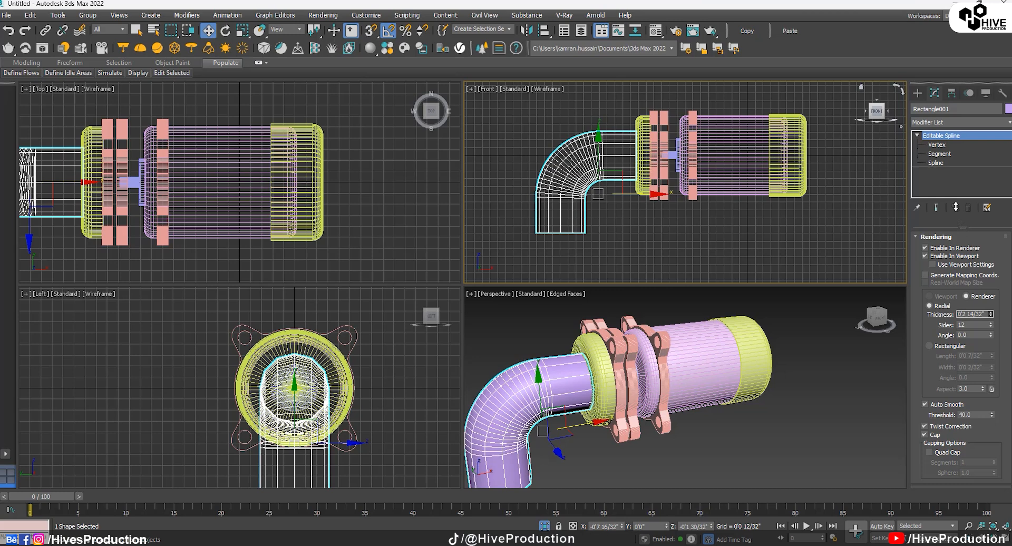
Move the pipe spline's lower end vertex up slightly to shorten the pipe's vertical leg, and leave vertex editing.
{"action": "left_click", "coordinate": [937, 144]}
{"action": "left_click_drag", "start_coordinate": [512, 247], "coordinate": [511, 247]}
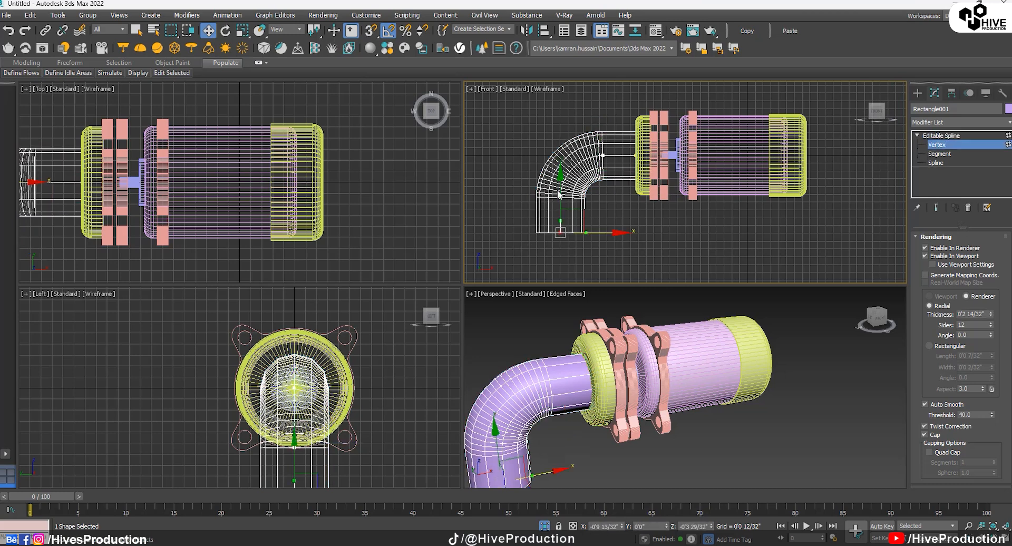
{"action": "mouse_move", "coordinate": [562, 181]}
{"action": "left_mouse_down"}
{"action": "mouse_move", "coordinate": [562, 162]}
{"action": "mouse_move", "coordinate": [564, 174]}
{"action": "left_mouse_up"}
{"action": "left_click", "coordinate": [941, 135]}
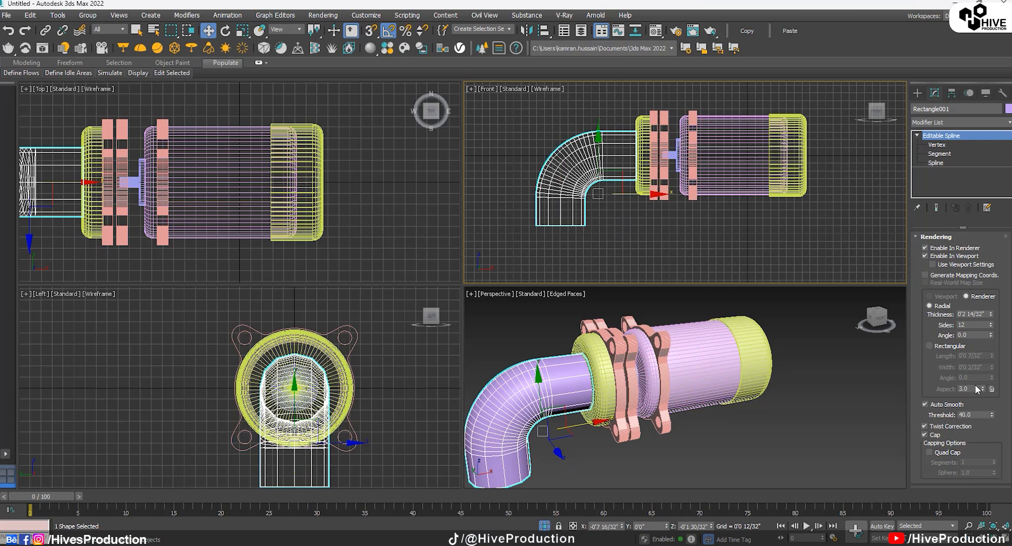
Set the pipe's radial sides to 60 for a smoother round surface, and deselect the pipe.
{"action": "middle_click_drag", "start_coordinate": [790, 408], "coordinate": [977, 355], "text": "alt"}
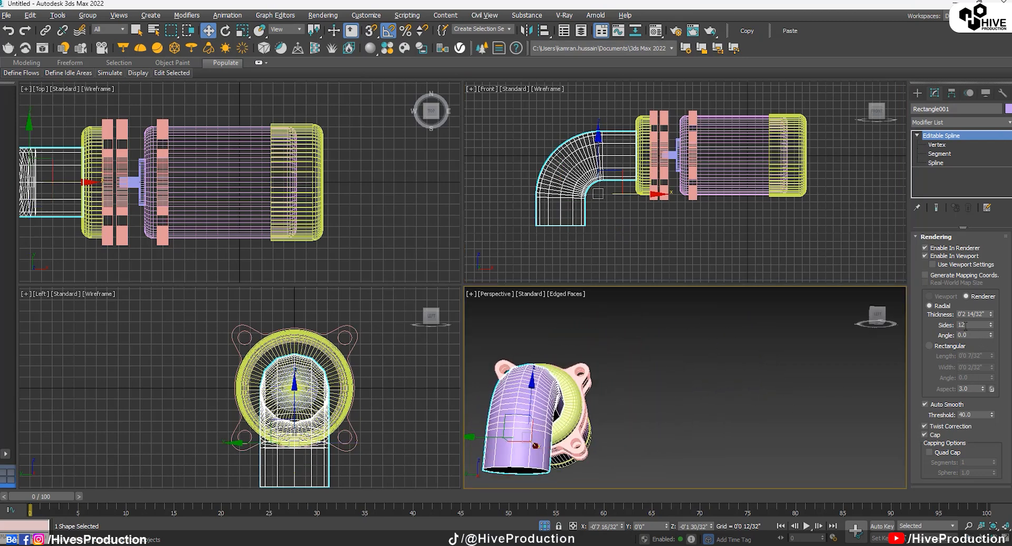
{"action": "type", "text": "70"}
{"action": "key", "text": "Return"}
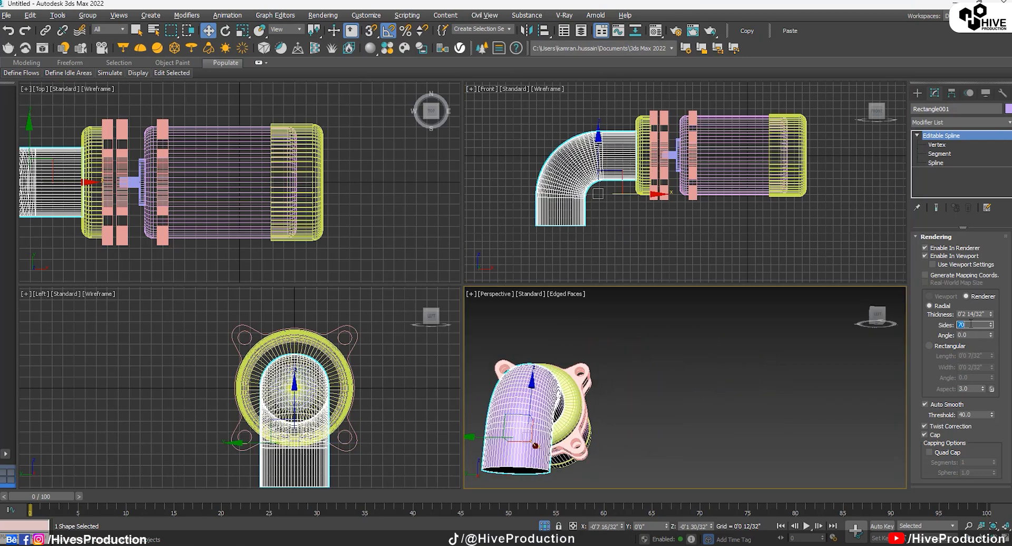
{"action": "key", "text": "Return"}
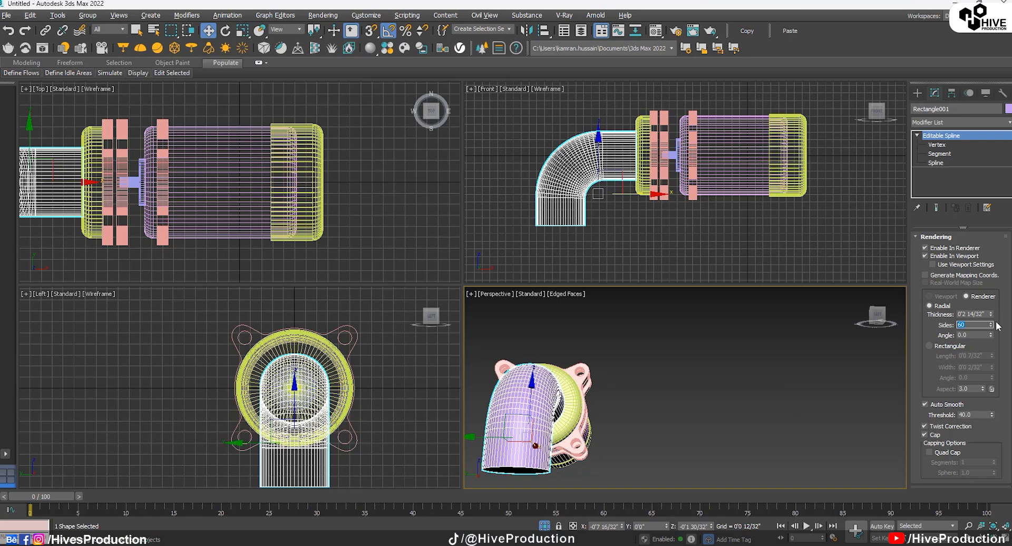
{"action": "left_click", "coordinate": [778, 246]}
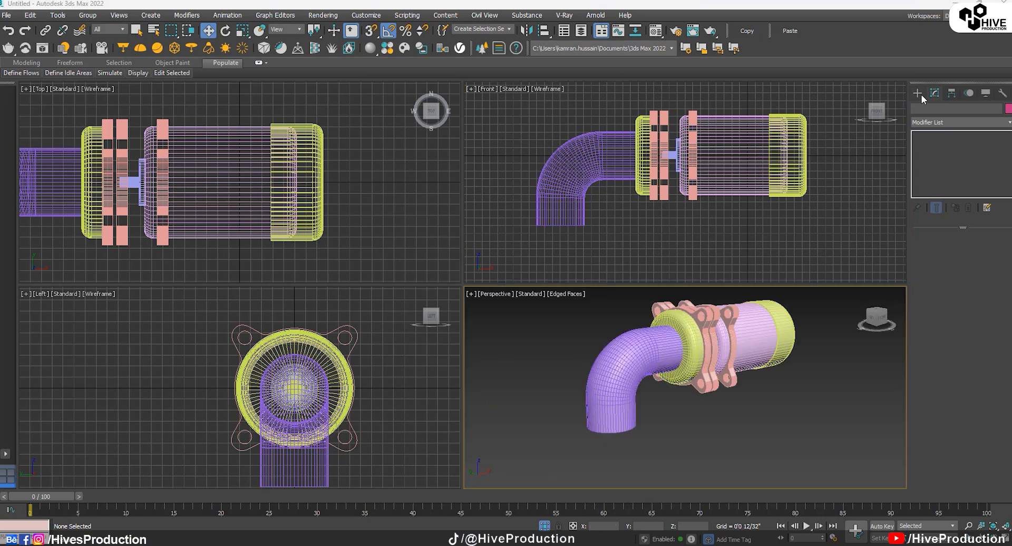
Draw an L-shaped line in the front view, going straight down from the middle flange's lower edge and horizontally beneath the motor body.
{"action": "left_click", "coordinate": [920, 93]}
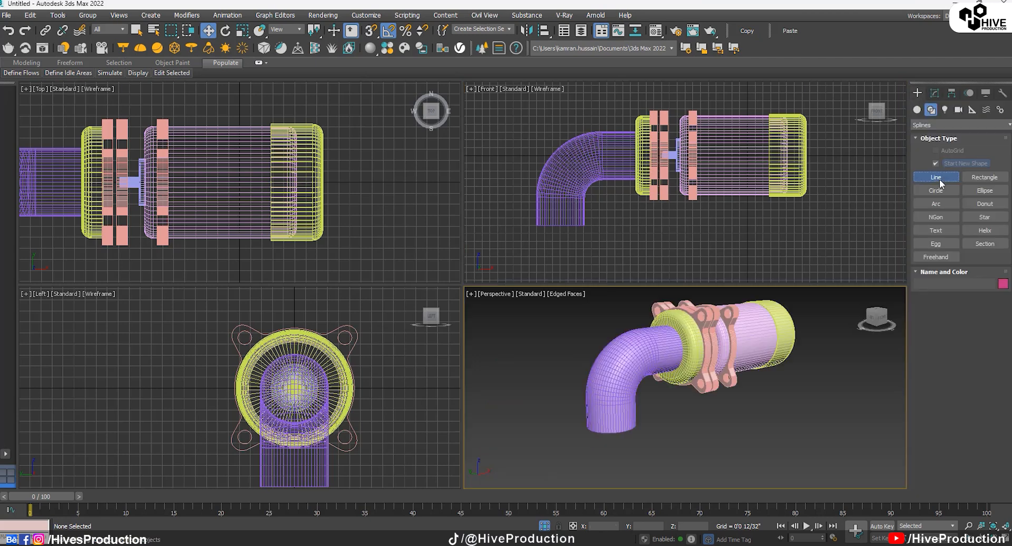
{"action": "left_click", "coordinate": [938, 178]}
{"action": "left_click", "coordinate": [940, 310]}
{"action": "left_click", "coordinate": [940, 319]}
{"action": "scroll", "coordinate": [685, 208], "scroll_direction": "up", "scroll_amount": 3}
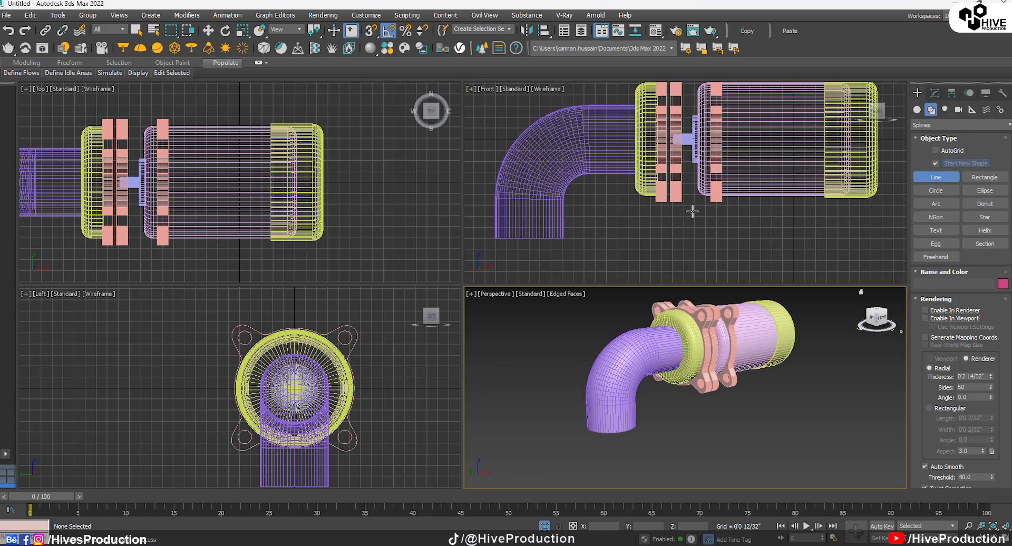
{"action": "scroll", "coordinate": [680, 197], "scroll_direction": "up", "scroll_amount": 2}
{"action": "left_click", "coordinate": [681, 198]}
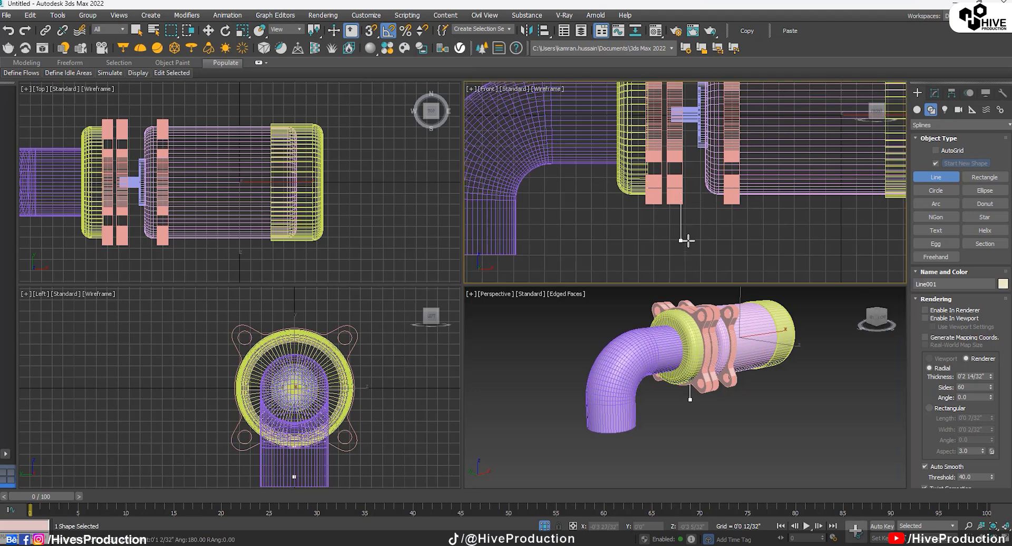
{"action": "left_click", "coordinate": [757, 252]}
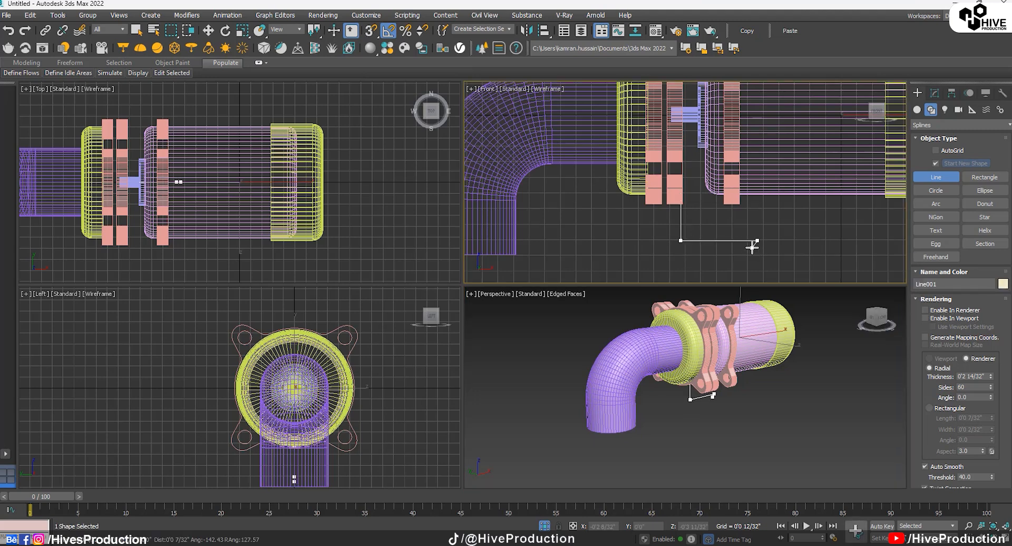
{"action": "right_click", "coordinate": [735, 266]}
Fillet the L-shaped line's corner vertex with a small radius.
{"action": "key", "text": "3"}
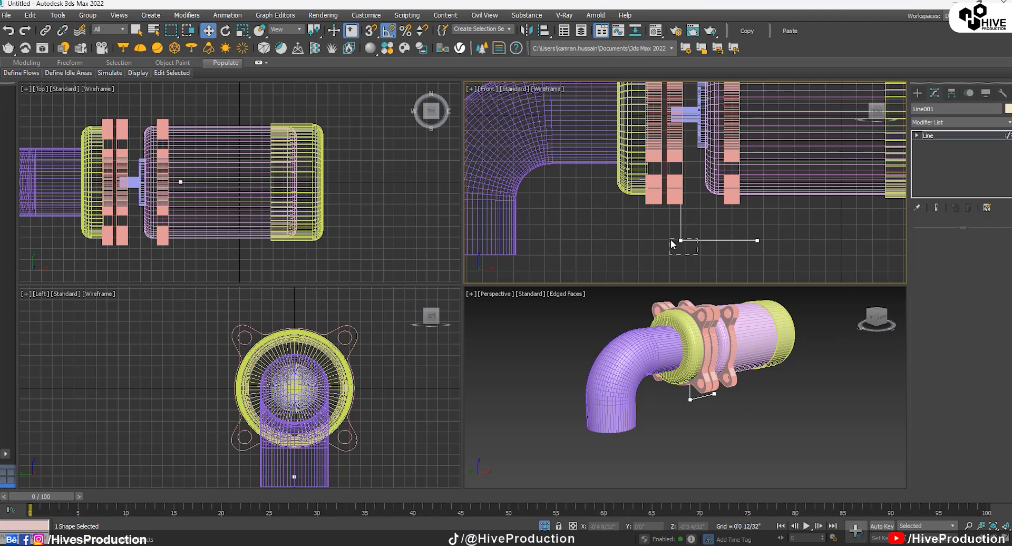
{"action": "left_click", "coordinate": [681, 239]}
{"action": "key", "text": "1"}
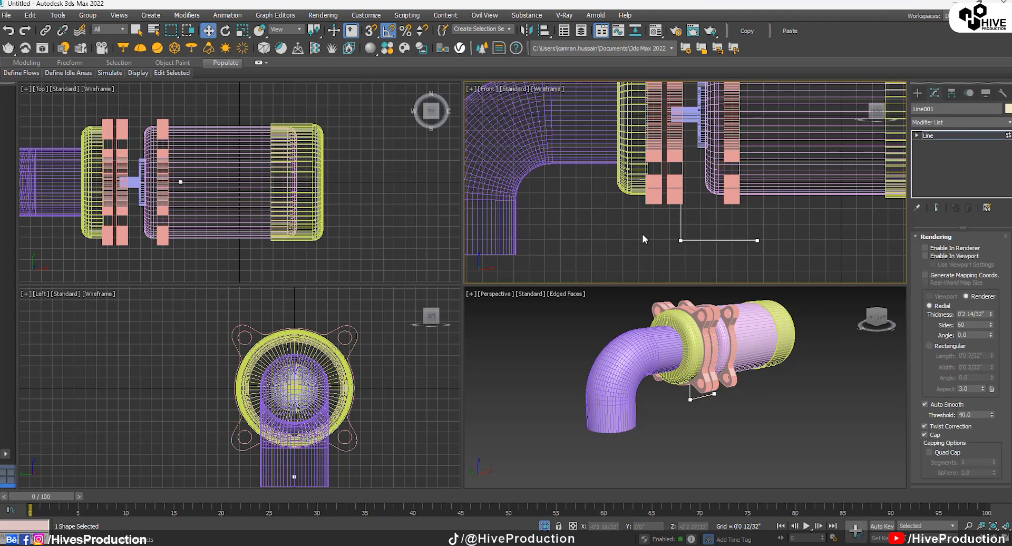
{"action": "left_click", "coordinate": [922, 237]}
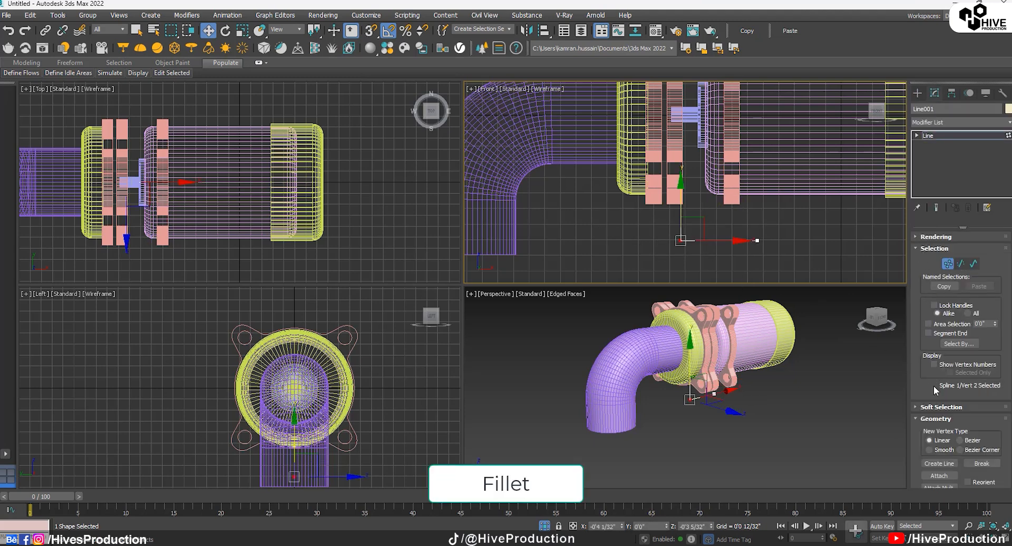
{"action": "scroll", "coordinate": [933, 387], "scroll_direction": "down", "scroll_amount": 7}
{"action": "left_click", "coordinate": [939, 375]}
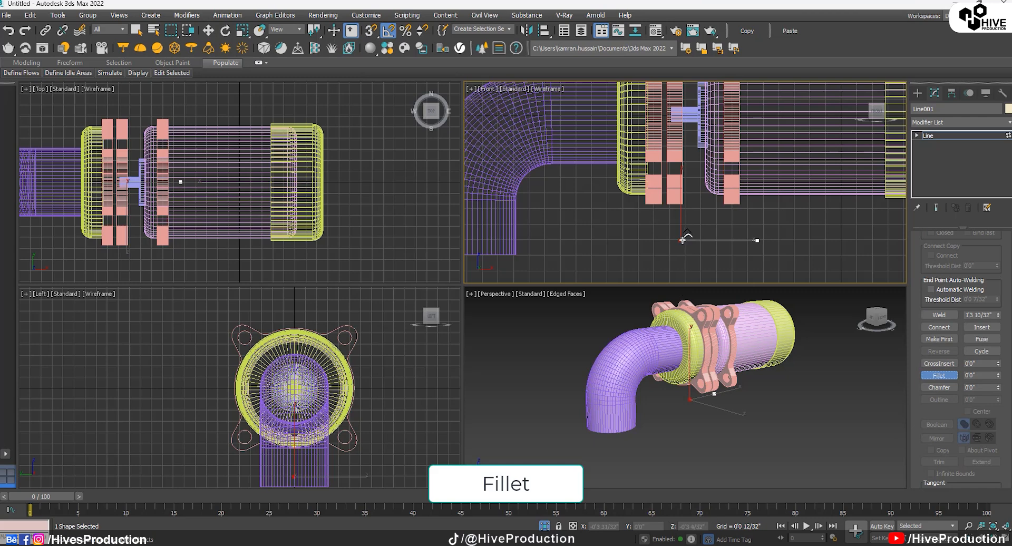
{"action": "left_click_drag", "start_coordinate": [683, 241], "coordinate": [679, 231]}
Outline the L-shaped spline toward its outer side to give the bracket profile thickness, and leave spline editing.
{"action": "left_click", "coordinate": [917, 135]}
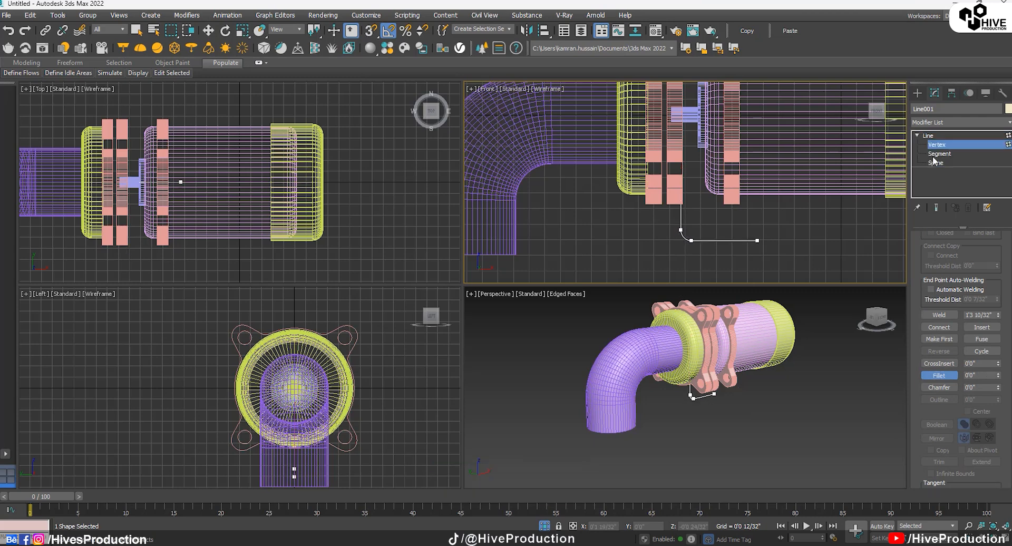
{"action": "left_click", "coordinate": [936, 162]}
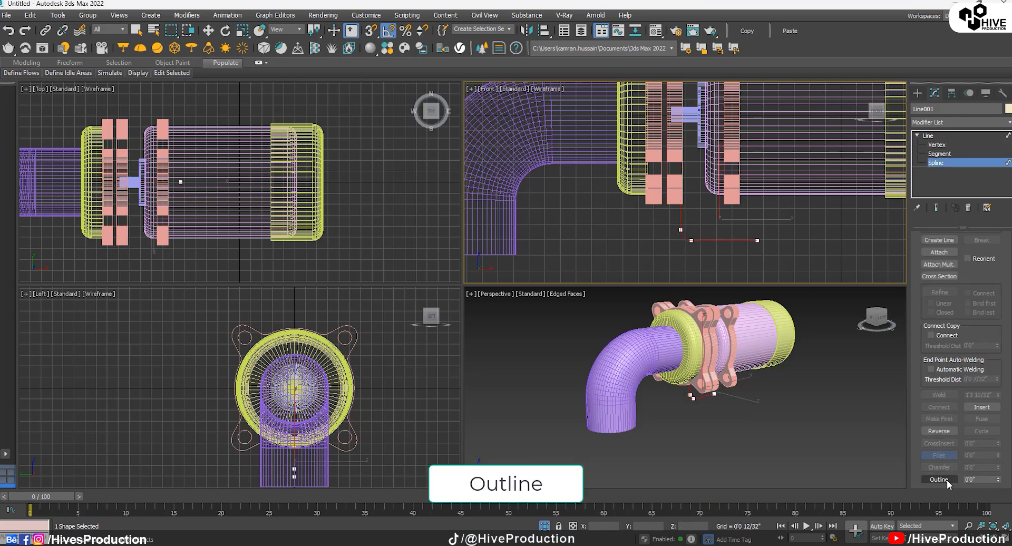
{"action": "left_click_drag", "start_coordinate": [706, 242], "coordinate": [712, 254]}
{"action": "left_click", "coordinate": [936, 136]}
Extrude the closed bracket profile by 0'1 24/32".
{"action": "left_click", "coordinate": [940, 122]}
{"action": "key", "text": "r"}
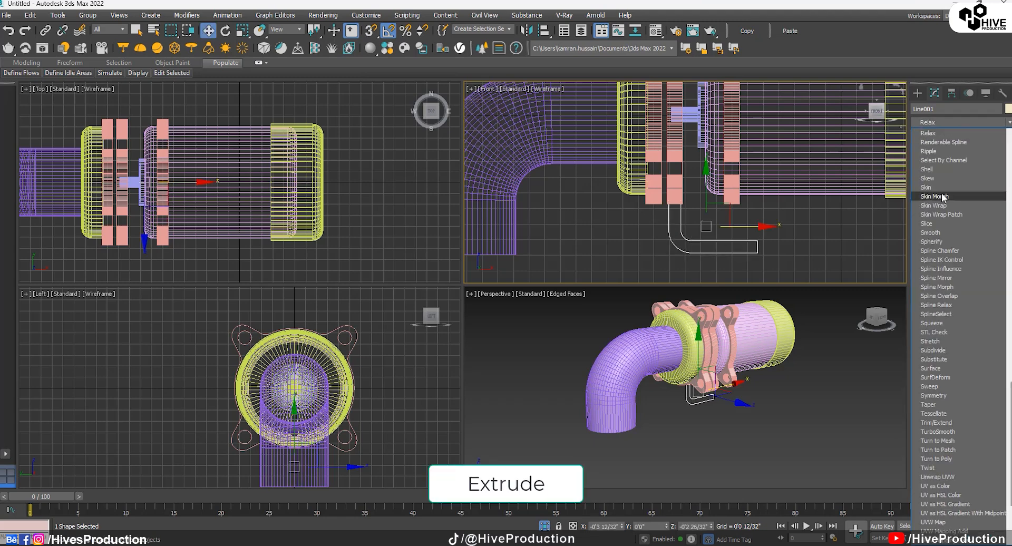
{"action": "key", "text": "e"}
{"action": "left_click", "coordinate": [934, 181]}
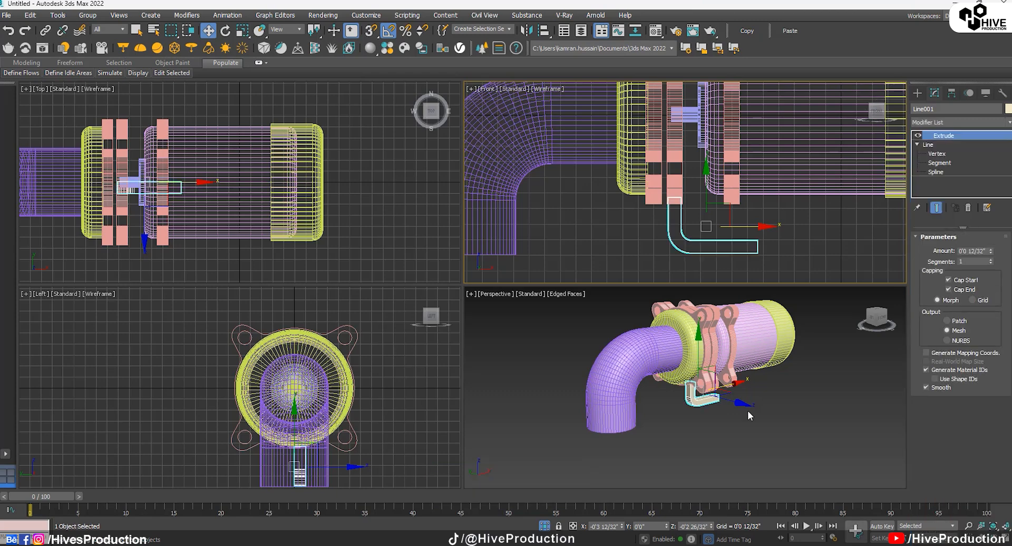
{"action": "left_click_drag", "start_coordinate": [991, 251], "coordinate": [991, 210]}
Move the extruded bracket sideways to centre it under the flange and raise it against the flange's lower edge.
{"action": "middle_click_drag", "start_coordinate": [738, 378], "coordinate": [694, 364], "text": "alt"}
{"action": "scroll", "coordinate": [718, 387], "scroll_direction": "up", "scroll_amount": 3}
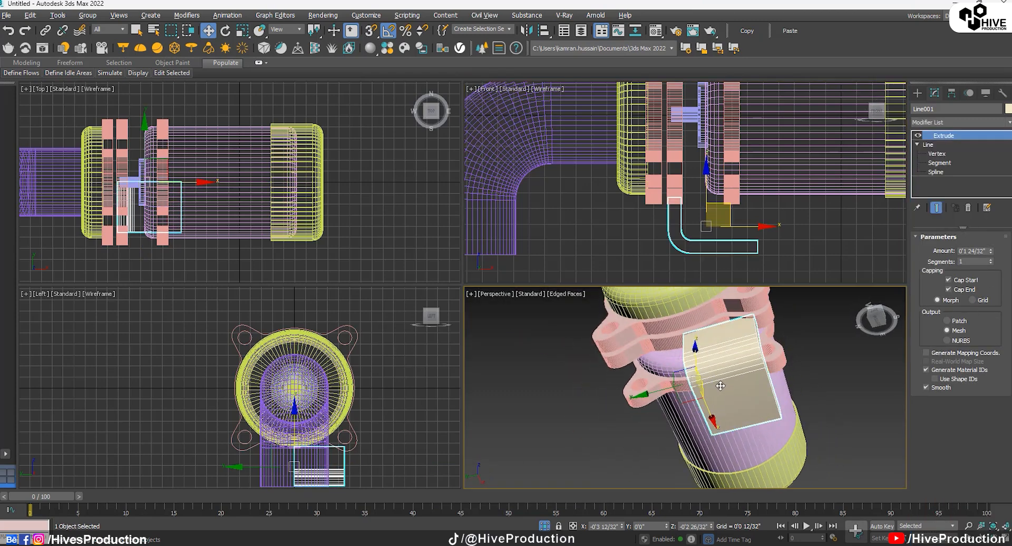
{"action": "mouse_move", "coordinate": [666, 388]}
{"action": "left_mouse_down"}
{"action": "mouse_move", "coordinate": [626, 392]}
{"action": "mouse_move", "coordinate": [665, 375]}
{"action": "left_mouse_up"}
{"action": "scroll", "coordinate": [674, 384], "scroll_direction": "up", "scroll_amount": 4}
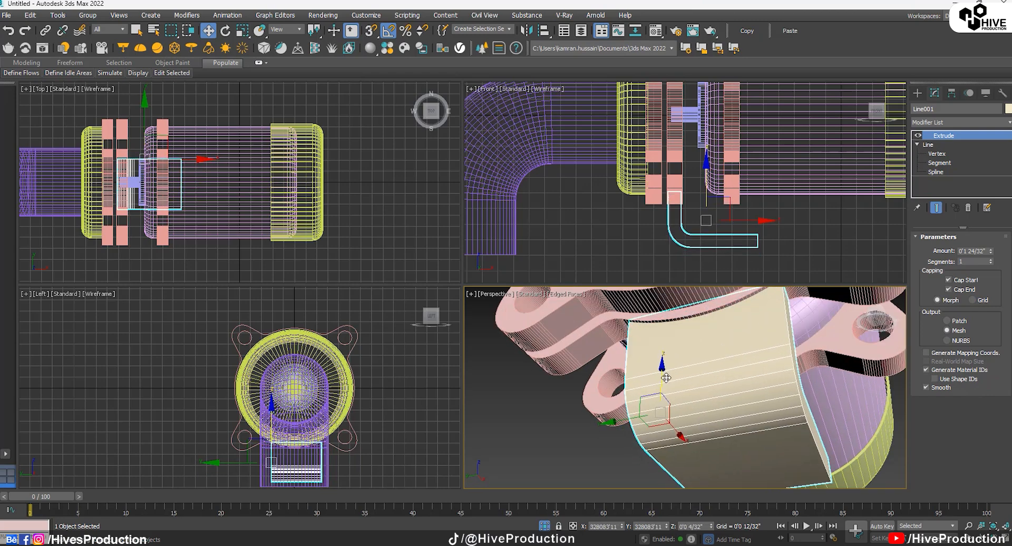
{"action": "scroll", "coordinate": [688, 369], "scroll_direction": "down", "scroll_amount": 3}
Fine-tune the bracket's height and sideways position so its upright meets the flange centrally, and deselect it.
{"action": "middle_click_drag", "start_coordinate": [726, 378], "coordinate": [746, 374], "text": "alt"}
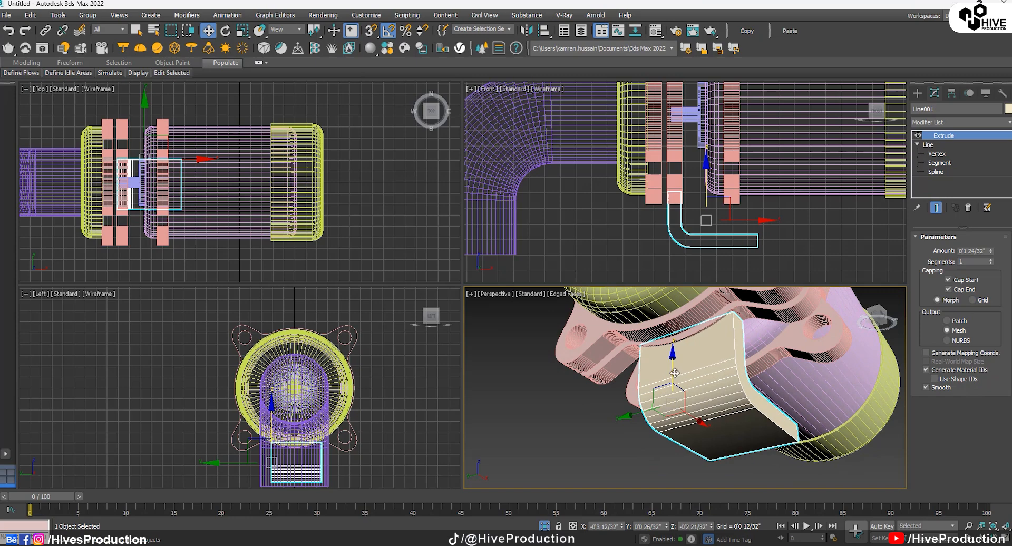
{"action": "left_click_drag", "start_coordinate": [675, 373], "coordinate": [674, 370]}
{"action": "middle_click_drag", "start_coordinate": [675, 370], "coordinate": [724, 373], "text": "alt"}
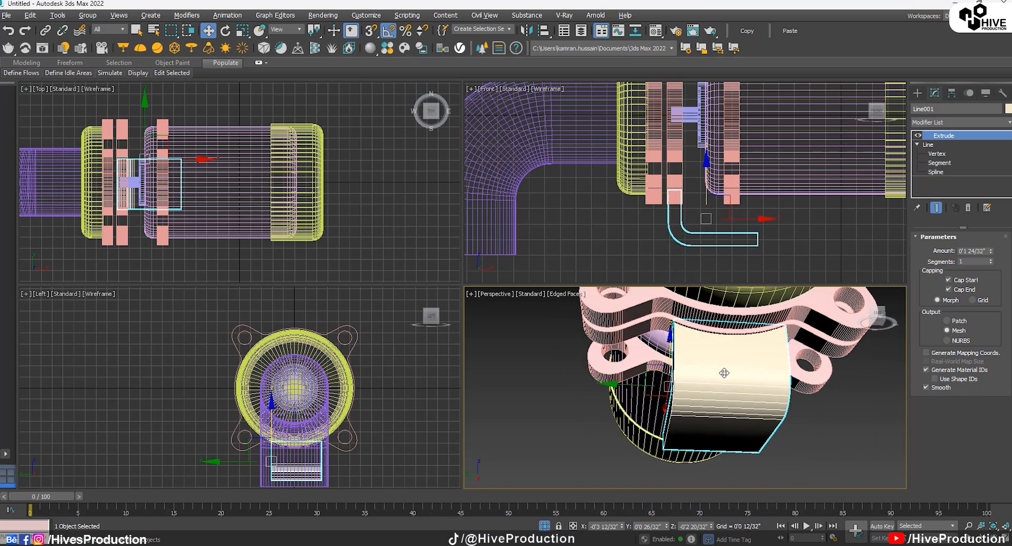
{"action": "left_click_drag", "start_coordinate": [641, 386], "coordinate": [639, 386]}
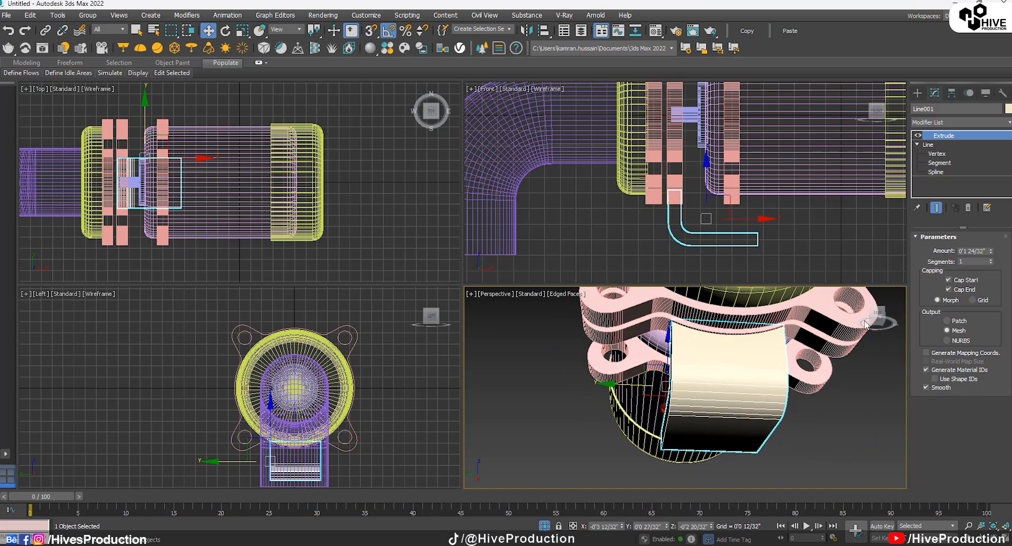
{"action": "middle_click_drag", "start_coordinate": [843, 441], "coordinate": [785, 446], "text": "alt"}
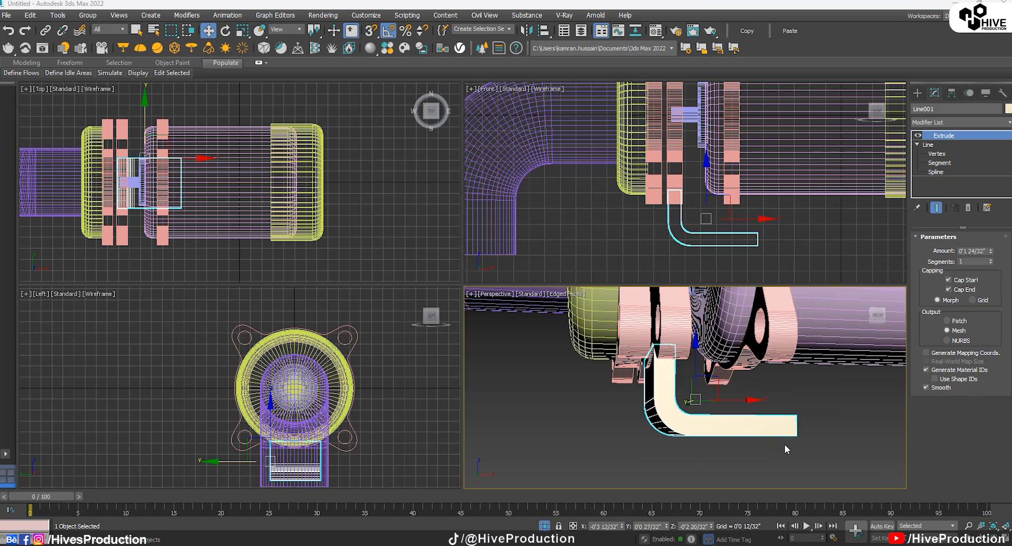
{"action": "left_click", "coordinate": [785, 446]}
{"action": "scroll", "coordinate": [785, 445], "scroll_direction": "down", "scroll_amount": 3}
{"action": "middle_click_drag", "start_coordinate": [785, 411], "coordinate": [768, 474]}
Create a cylinder in the left view over the flange's upper-right bolt hole, radius 0'0 8/32" and height 0'0 21/32".
{"action": "right_click", "coordinate": [331, 336]}
{"action": "key", "text": "alt+w"}
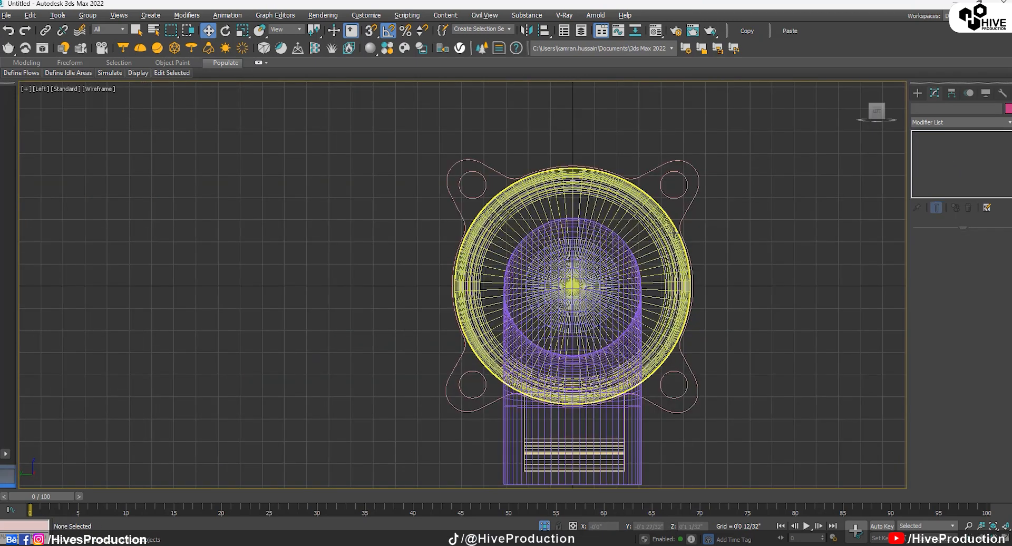
{"action": "middle_click_drag", "start_coordinate": [815, 154], "coordinate": [709, 258]}
{"action": "left_click", "coordinate": [918, 94]}
{"action": "left_click", "coordinate": [917, 109]}
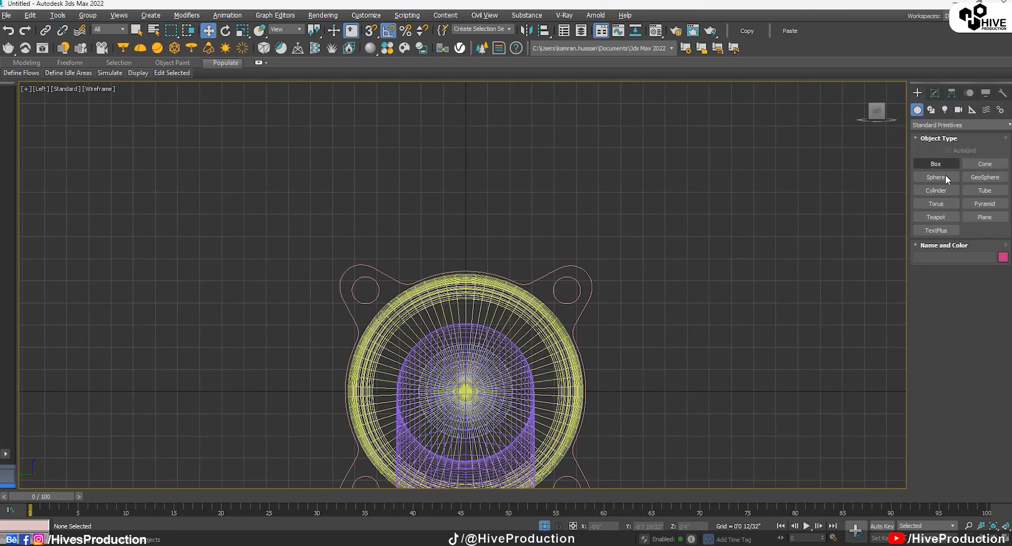
{"action": "left_click", "coordinate": [936, 190]}
{"action": "scroll", "coordinate": [567, 309], "scroll_direction": "up", "scroll_amount": 4}
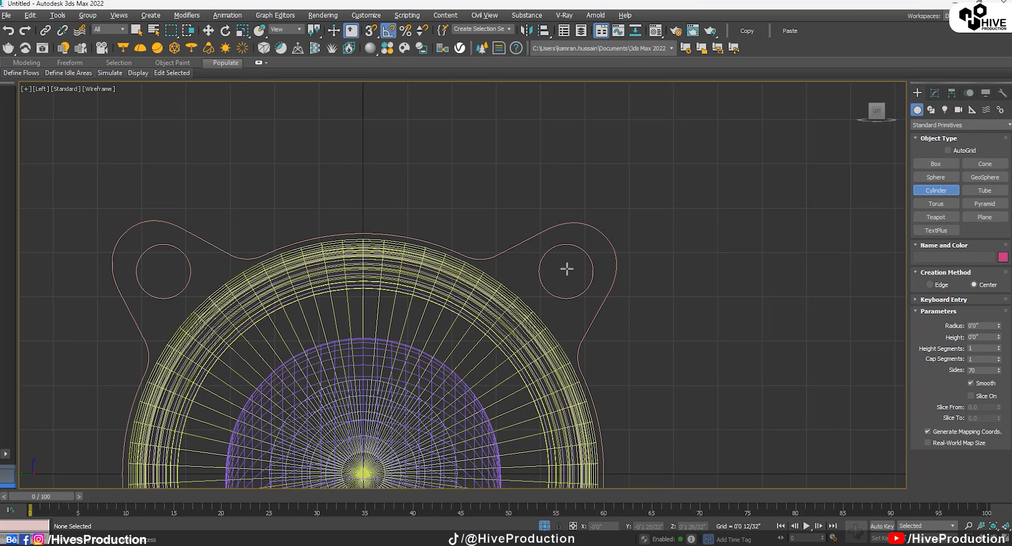
{"action": "left_click_drag", "start_coordinate": [567, 269], "coordinate": [580, 295]}
{"action": "key", "text": "alt+w"}
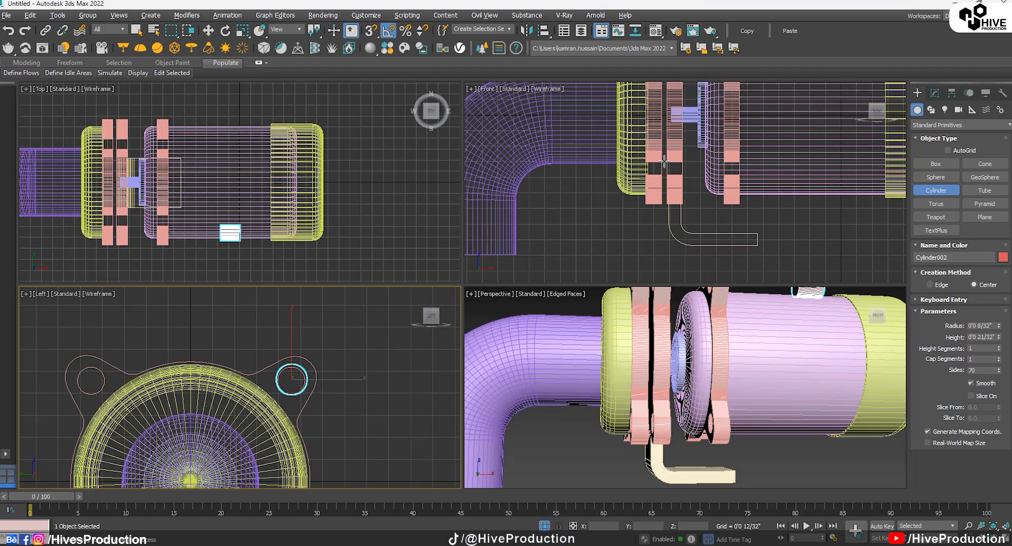
Nudge the bolt cylinder in the left view so it is concentric with the flange's upper-right bolt hole.
{"action": "middle_click_drag", "start_coordinate": [671, 189], "coordinate": [662, 245]}
{"action": "scroll", "coordinate": [662, 245], "scroll_direction": "down", "scroll_amount": 3}
{"action": "middle_click_drag", "start_coordinate": [719, 167], "coordinate": [694, 215]}
{"action": "key", "text": "w"}
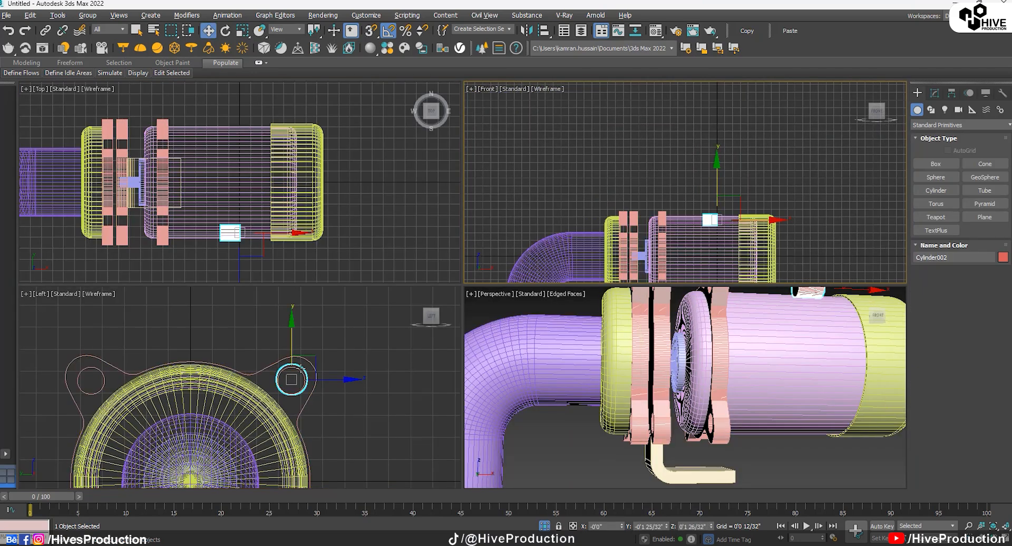
{"action": "scroll", "coordinate": [301, 366], "scroll_direction": "up", "scroll_amount": 3}
{"action": "left_click_drag", "start_coordinate": [284, 357], "coordinate": [283, 360]}
Turn off edged faces in the perspective view and slide the bolt cylinder along the motor's axis to the rear flange.
{"action": "middle_click_drag", "start_coordinate": [675, 335], "coordinate": [684, 416], "text": "alt"}
{"action": "left_click", "coordinate": [773, 338]}
{"action": "key", "text": "F4"}
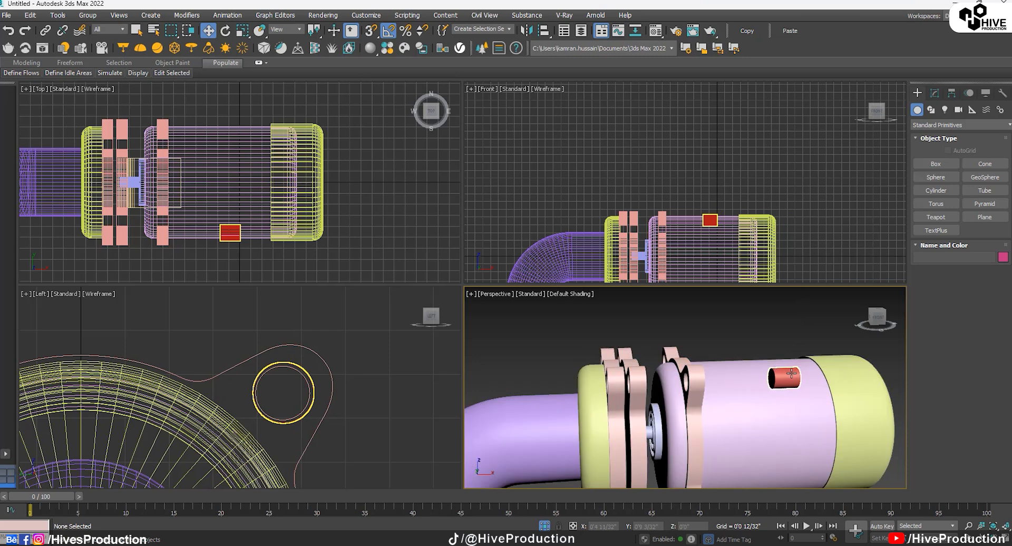
{"action": "left_click", "coordinate": [781, 375]}
{"action": "scroll", "coordinate": [738, 212], "scroll_direction": "up", "scroll_amount": 2}
{"action": "left_click_drag", "start_coordinate": [737, 211], "coordinate": [679, 211]}
Align the bolt cylinder's end near the rear flange's outer face and set its height to 0'2 12/32" to span all three flanges.
{"action": "left_click", "coordinate": [934, 94]}
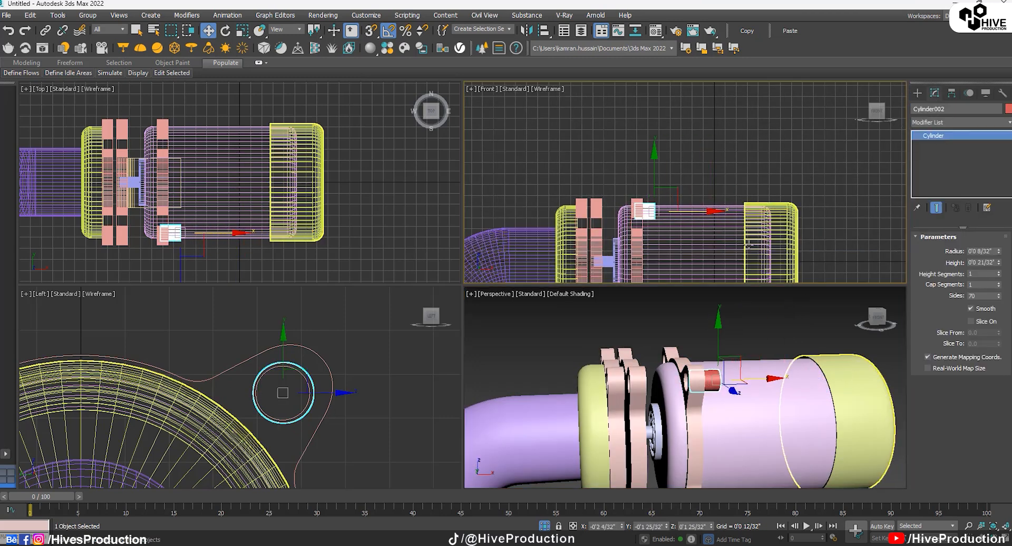
{"action": "left_click_drag", "start_coordinate": [984, 242], "coordinate": [902, 86]}
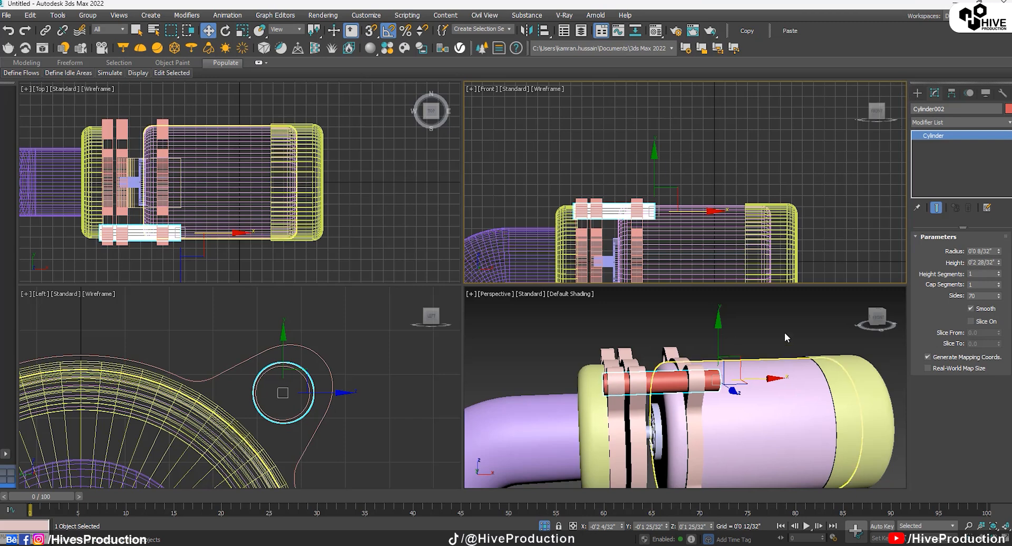
{"action": "scroll", "coordinate": [643, 214], "scroll_direction": "up", "scroll_amount": 5}
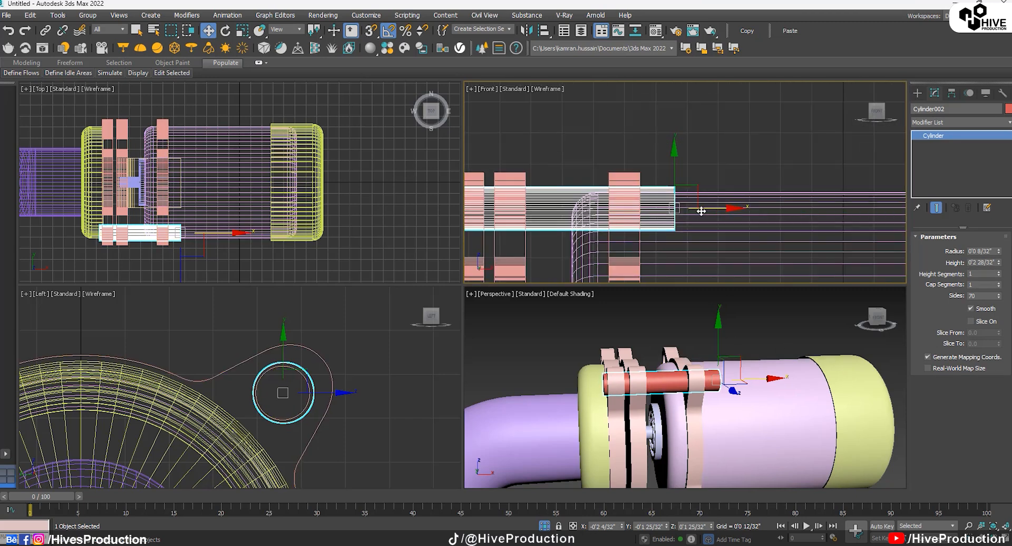
{"action": "left_click_drag", "start_coordinate": [702, 209], "coordinate": [673, 205]}
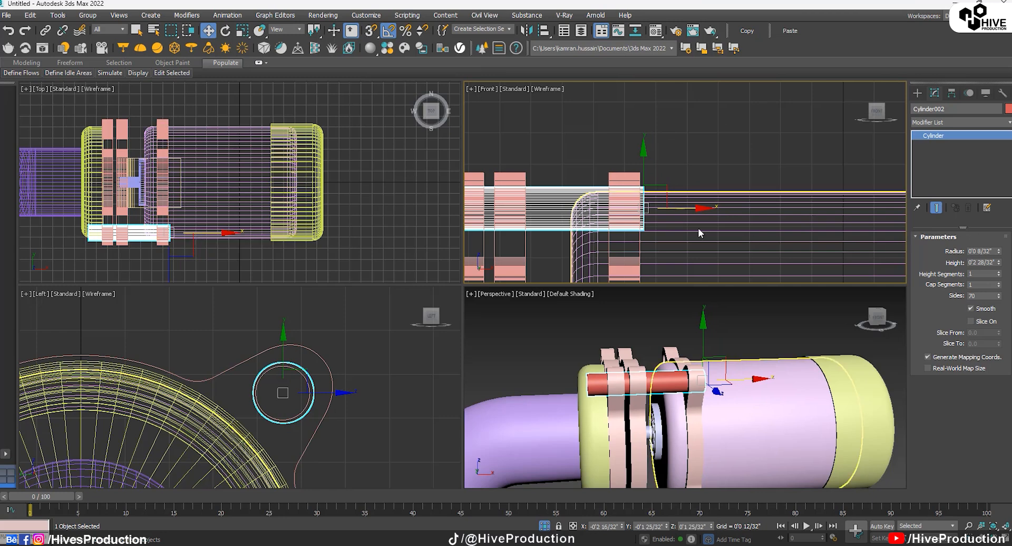
{"action": "scroll", "coordinate": [698, 228], "scroll_direction": "down", "scroll_amount": 3}
{"action": "middle_click_drag", "start_coordinate": [698, 228], "coordinate": [788, 206]}
{"action": "left_click_drag", "start_coordinate": [999, 263], "coordinate": [998, 274]}
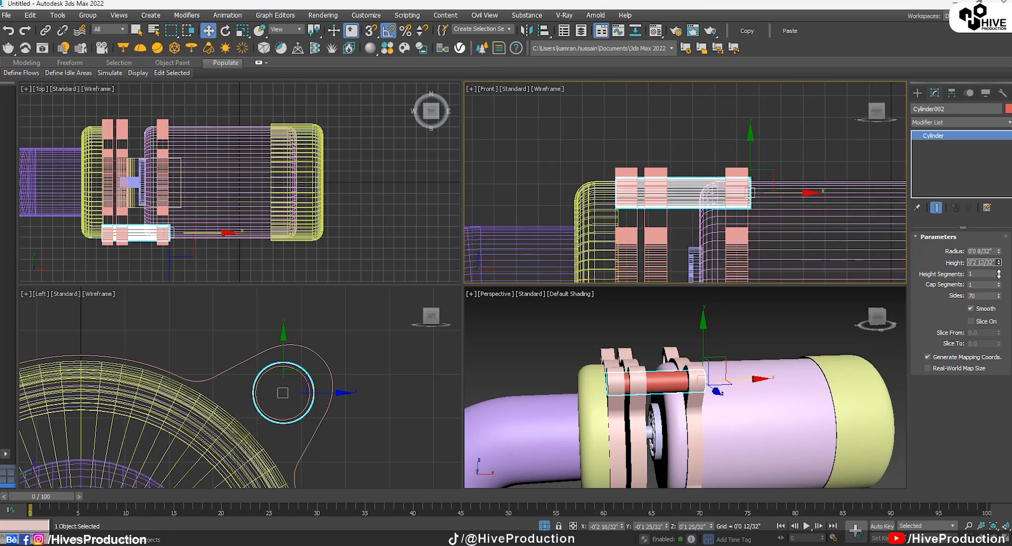
{"action": "left_click", "coordinate": [791, 134]}
{"action": "left_click", "coordinate": [695, 193]}
{"action": "right_click", "coordinate": [443, 343]}
{"action": "key", "text": "alt+w"}
{"action": "left_click_drag", "start_coordinate": [569, 282], "coordinate": [548, 268]}
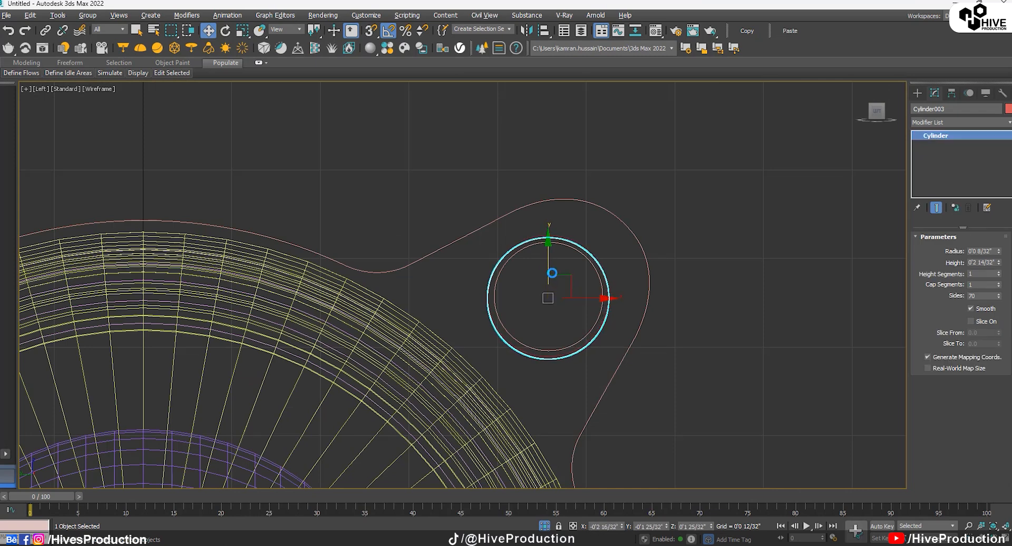
{"action": "left_click", "coordinate": [520, 324]}
{"action": "key", "text": "ctrl+z"}
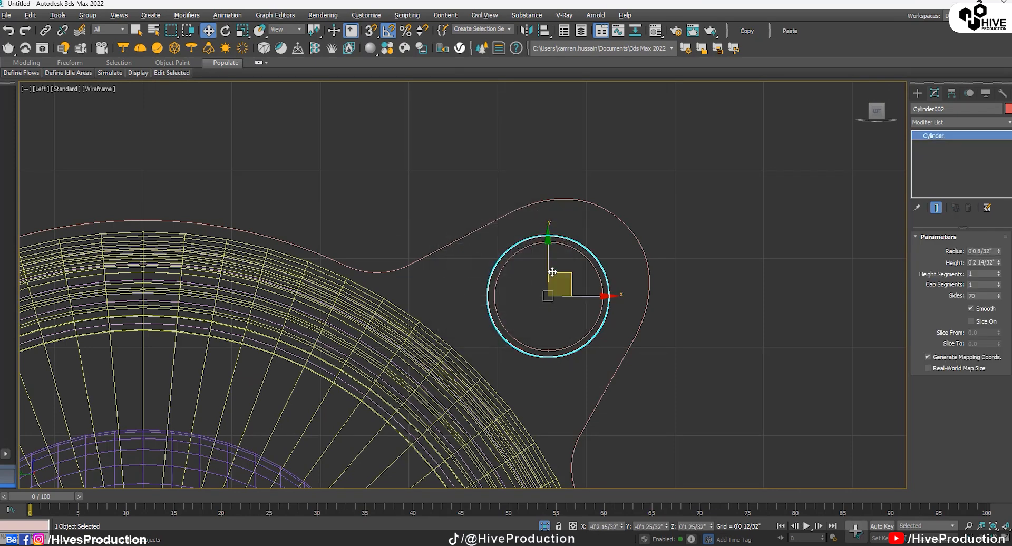
Copy the bolt cylinder in the left view, set the copy's radius to 0'0 6/32", and centre it on the bolt hole.
{"action": "left_click_drag", "start_coordinate": [568, 290], "coordinate": [664, 294], "text": "shift"}
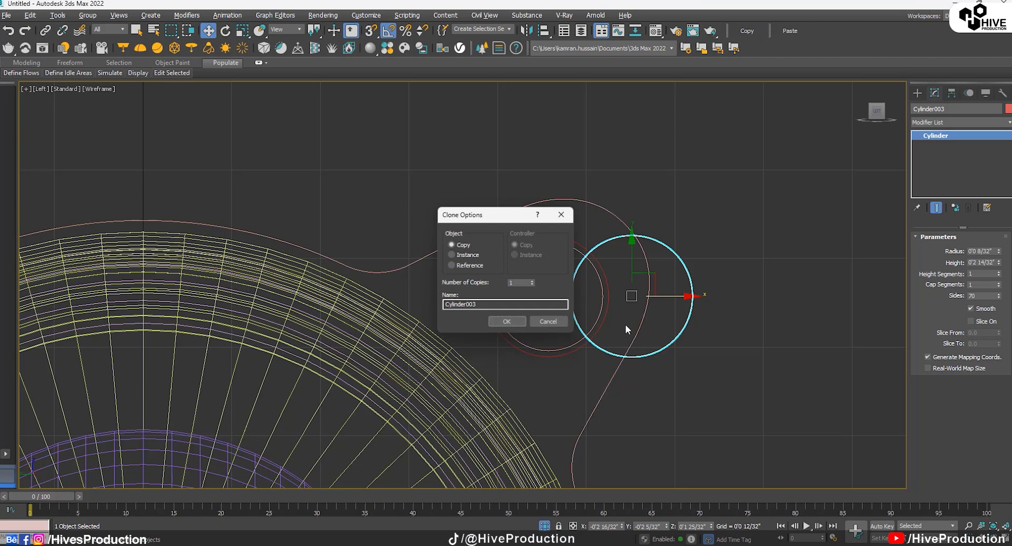
{"action": "left_click", "coordinate": [514, 324]}
{"action": "left_click_drag", "start_coordinate": [998, 251], "coordinate": [999, 259]}
{"action": "mouse_move", "coordinate": [670, 298]}
{"action": "left_mouse_down"}
{"action": "mouse_move", "coordinate": [651, 309]}
{"action": "mouse_move", "coordinate": [671, 280]}
{"action": "left_mouse_up"}
{"action": "key", "text": "alt+w"}
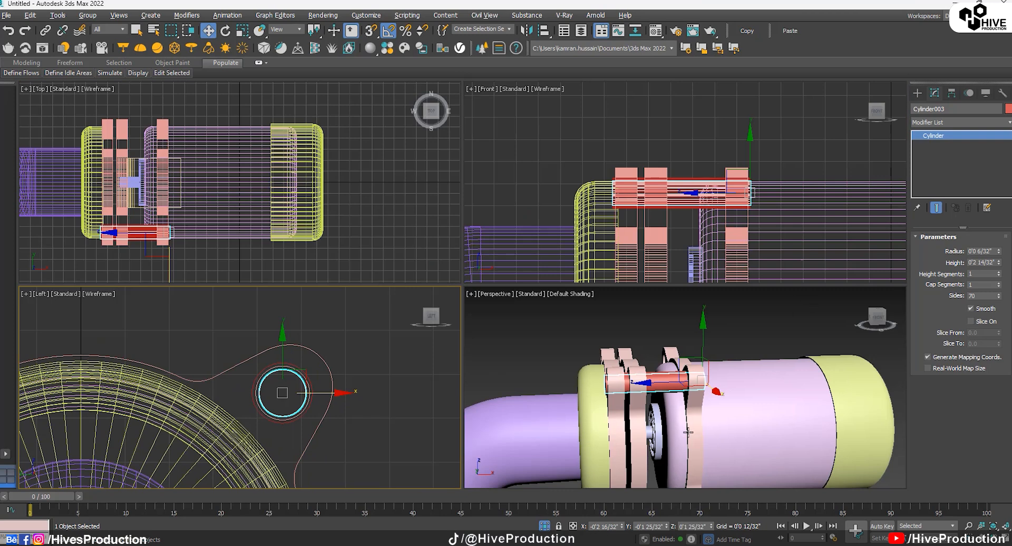
Reduce the copied cylinder's height to 0'0" to form a thin disc and shift it just beyond the bolt's motor-side end.
{"action": "middle_click_drag", "start_coordinate": [733, 386], "coordinate": [711, 392], "text": "alt"}
{"action": "scroll", "coordinate": [709, 391], "scroll_direction": "up", "scroll_amount": 5}
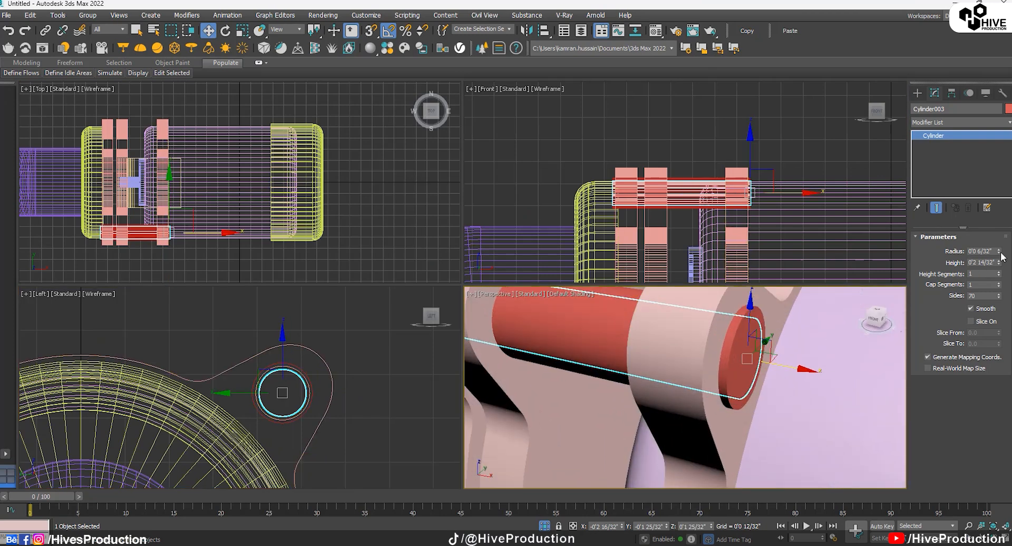
{"action": "left_click_drag", "start_coordinate": [1000, 264], "coordinate": [998, 317]}
{"action": "scroll", "coordinate": [742, 188], "scroll_direction": "up", "scroll_amount": 5}
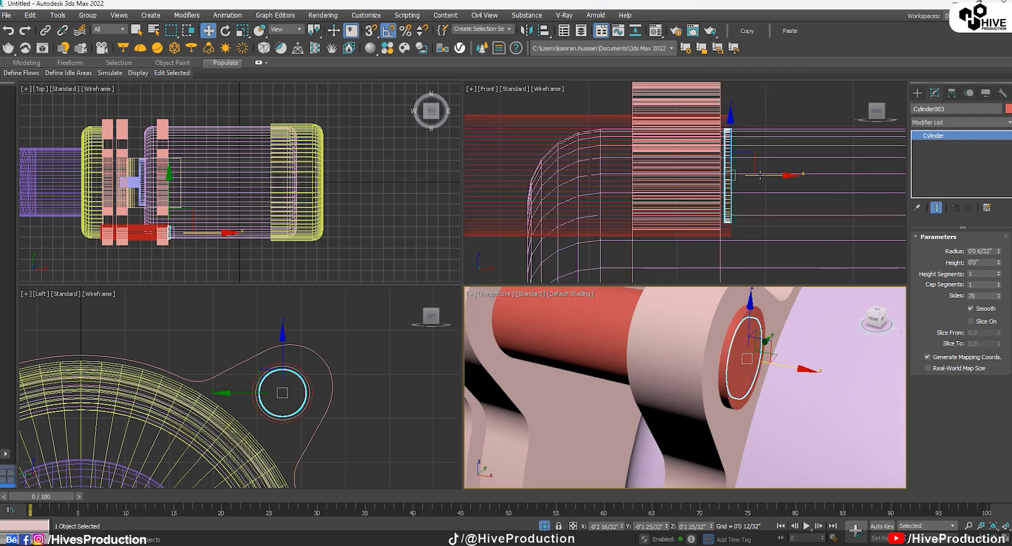
{"action": "left_click_drag", "start_coordinate": [760, 175], "coordinate": [765, 175]}
{"action": "scroll", "coordinate": [800, 369], "scroll_direction": "down", "scroll_amount": 6}
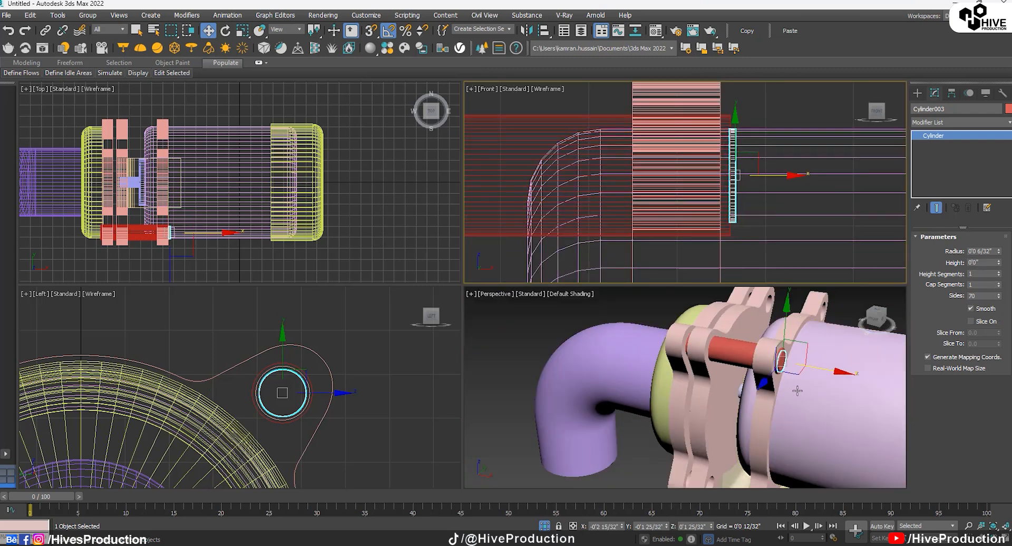
Copy the thin disc along the bolt's axis to its pipe-side end in the front view.
{"action": "middle_click_drag", "start_coordinate": [794, 391], "coordinate": [811, 390], "text": "alt"}
{"action": "scroll", "coordinate": [769, 176], "scroll_direction": "down", "scroll_amount": 3}
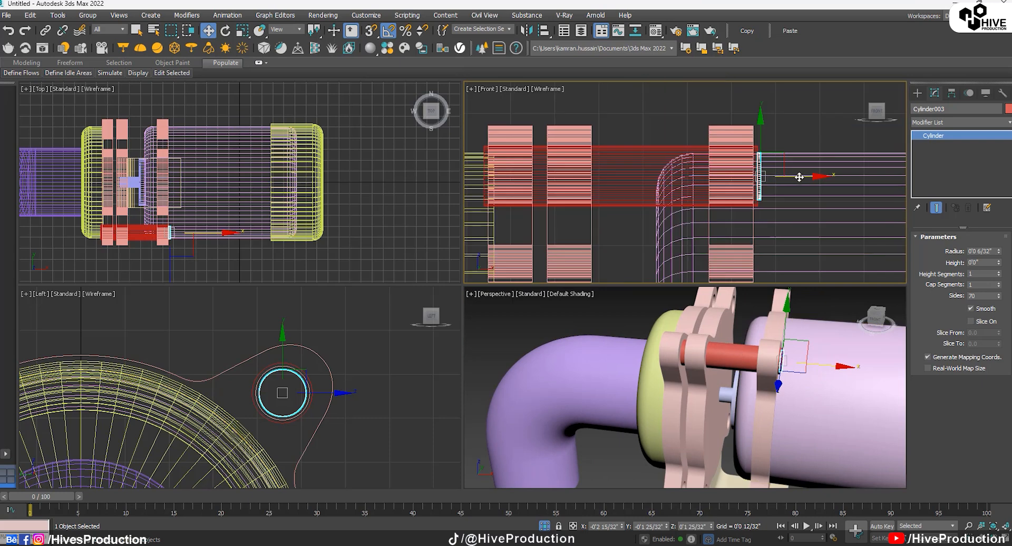
{"action": "left_click_drag", "start_coordinate": [794, 177], "coordinate": [522, 180], "text": "shift"}
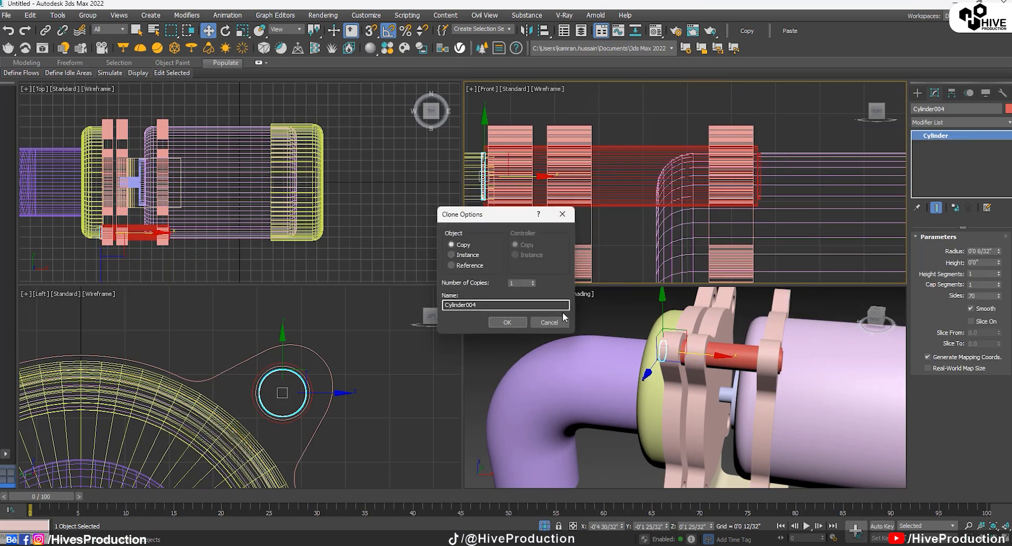
{"action": "left_click", "coordinate": [514, 320]}
Copy the motor-side disc outward as a threaded-end stub with radius 0'0 3/32" and height 0'0 11/32", projecting from the bolt's end.
{"action": "scroll", "coordinate": [759, 379], "scroll_direction": "up", "scroll_amount": 8}
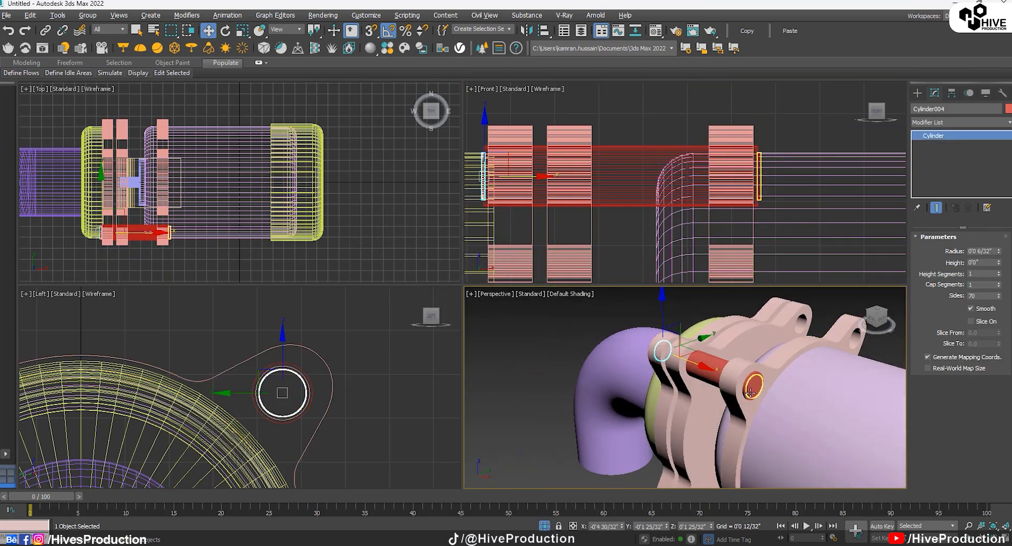
{"action": "left_click", "coordinate": [763, 389]}
{"action": "left_click_drag", "start_coordinate": [792, 386], "coordinate": [798, 389], "text": "shift"}
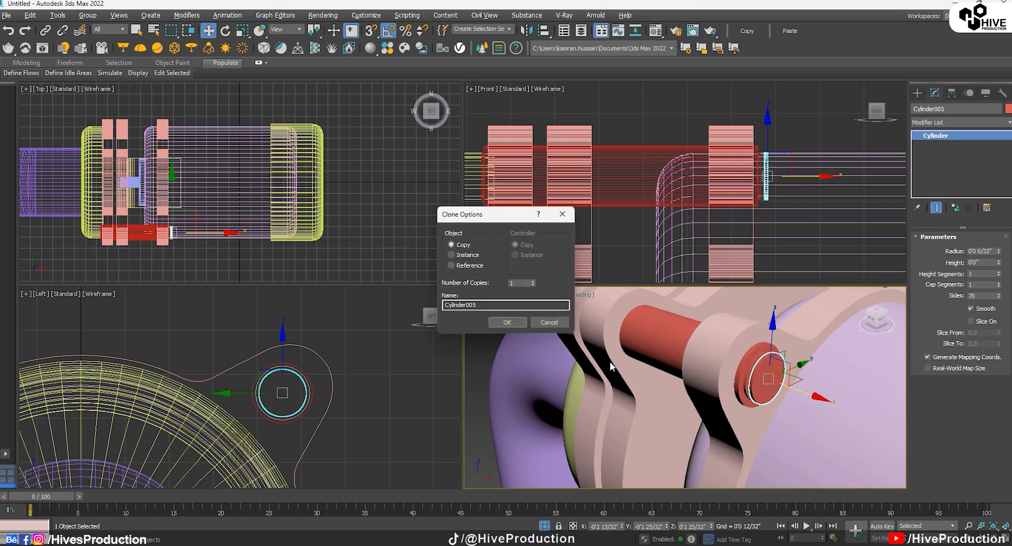
{"action": "left_click", "coordinate": [505, 323]}
{"action": "mouse_move", "coordinate": [998, 251]}
{"action": "left_mouse_down"}
{"action": "mouse_move", "coordinate": [1001, 269]}
{"action": "mouse_move", "coordinate": [1000, 248]}
{"action": "left_mouse_up"}
{"action": "left_click_drag", "start_coordinate": [800, 403], "coordinate": [828, 413]}
{"action": "middle_click_drag", "start_coordinate": [828, 412], "coordinate": [790, 411], "text": "alt"}
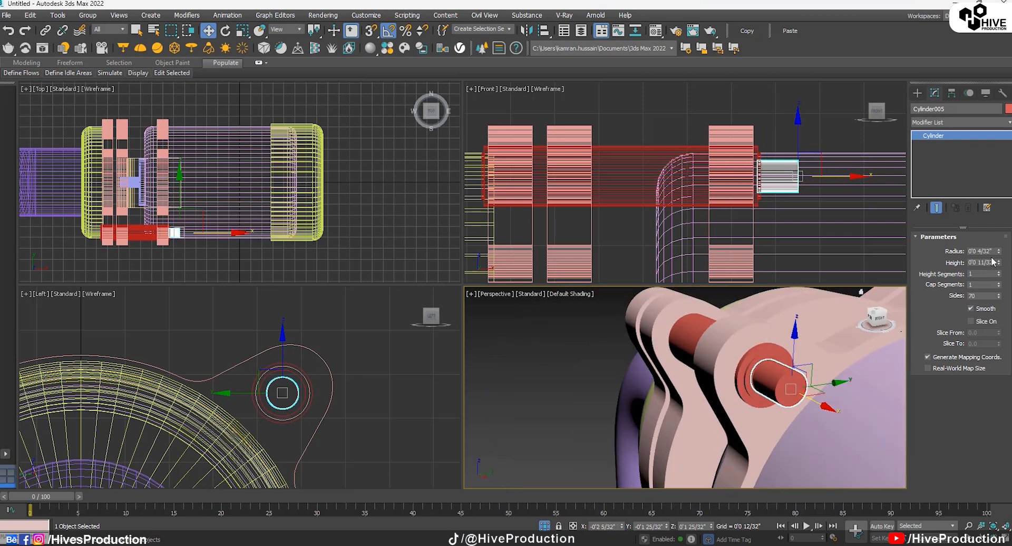
{"action": "left_click", "coordinate": [999, 254]}
{"action": "scroll", "coordinate": [829, 193], "scroll_direction": "down", "scroll_amount": 2}
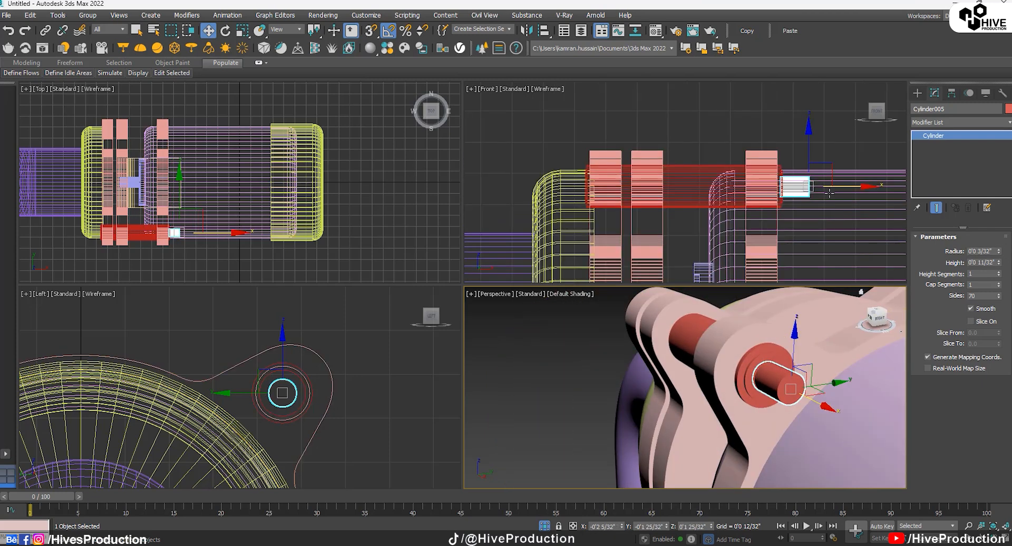
{"action": "left_click", "coordinate": [918, 93]}
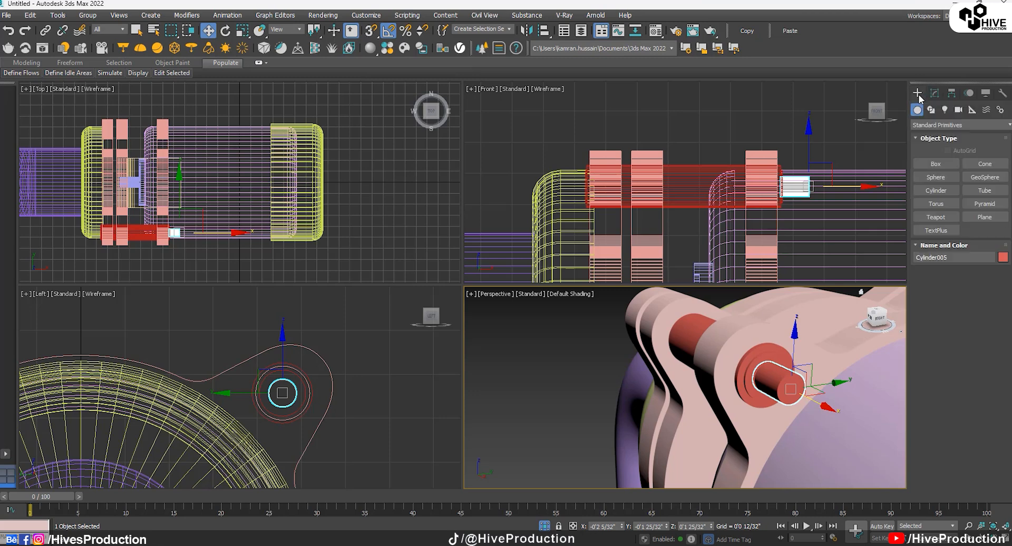
{"action": "left_click", "coordinate": [940, 191]}
{"action": "right_click", "coordinate": [665, 414]}
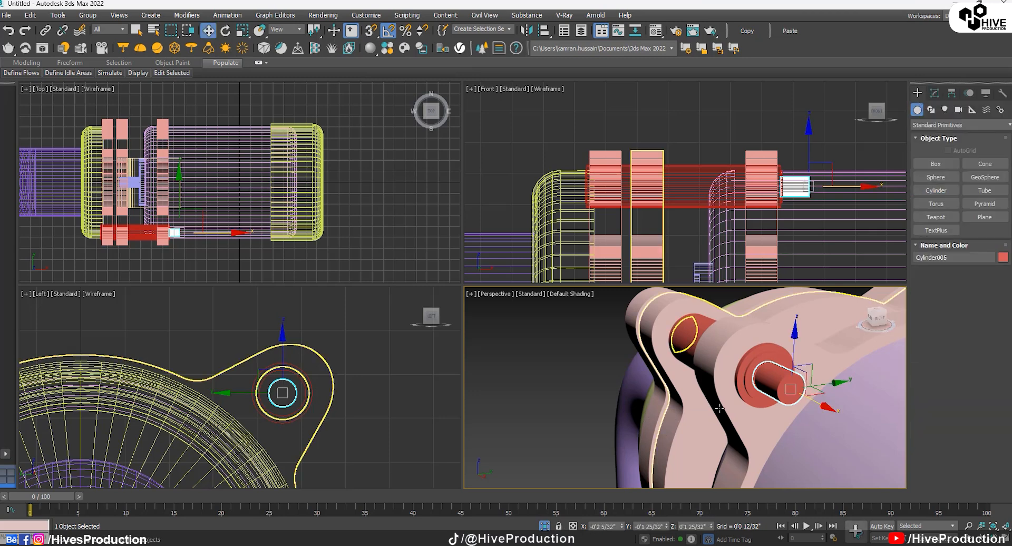
Copy the pipe-side disc sideways into the empty space beside the flange and open the copy's parameters.
{"action": "middle_click_drag", "start_coordinate": [650, 414], "coordinate": [654, 385], "text": "alt"}
{"action": "left_click", "coordinate": [635, 368]}
{"action": "left_click_drag", "start_coordinate": [592, 350], "coordinate": [680, 363], "text": "shift"}
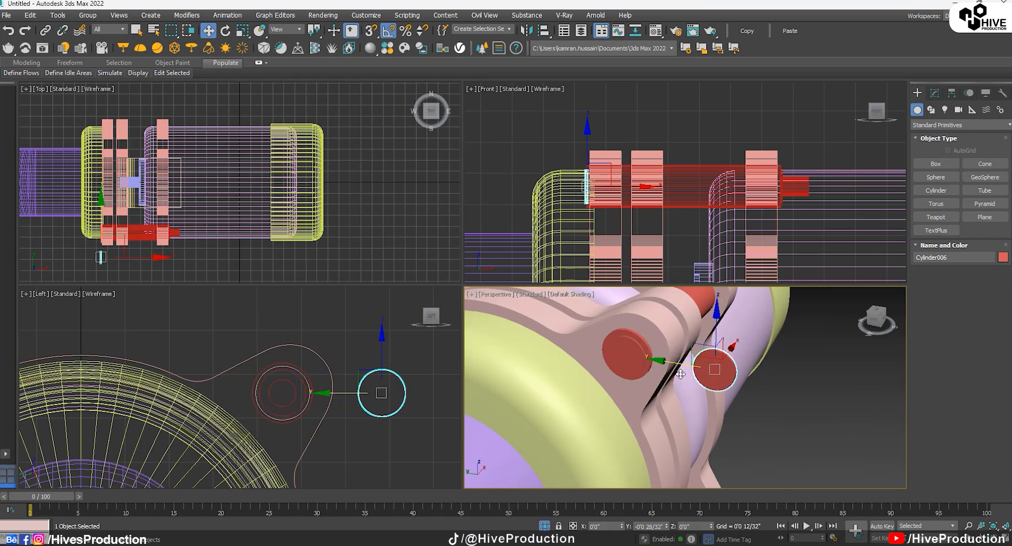
{"action": "left_click", "coordinate": [507, 322]}
{"action": "left_click", "coordinate": [934, 93]}
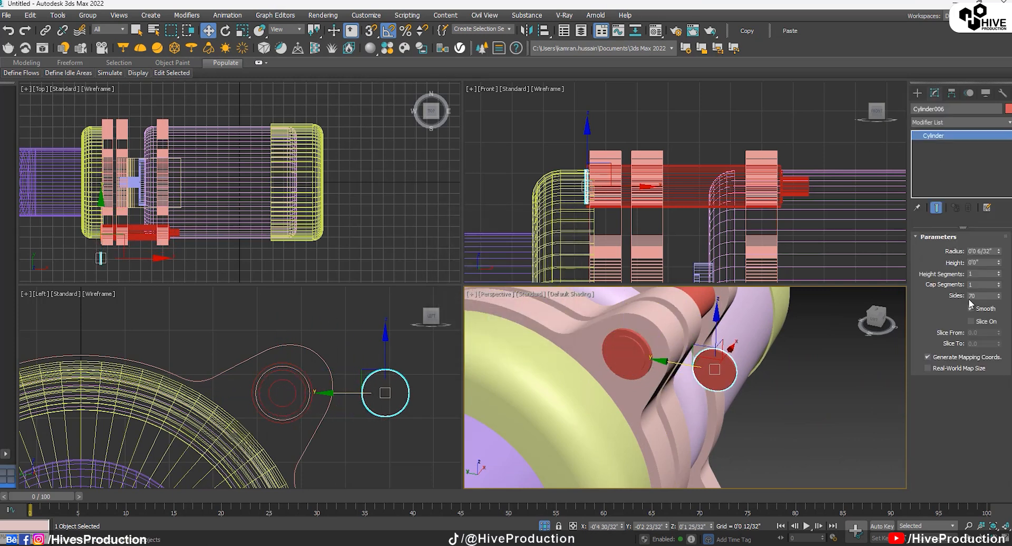
Turn the disc copy into a hexagonal bolt head with height 0'0 4/32" and 6 sides, after trying 8 sides.
{"action": "type", "text": "8"}
{"action": "key", "text": "Return"}
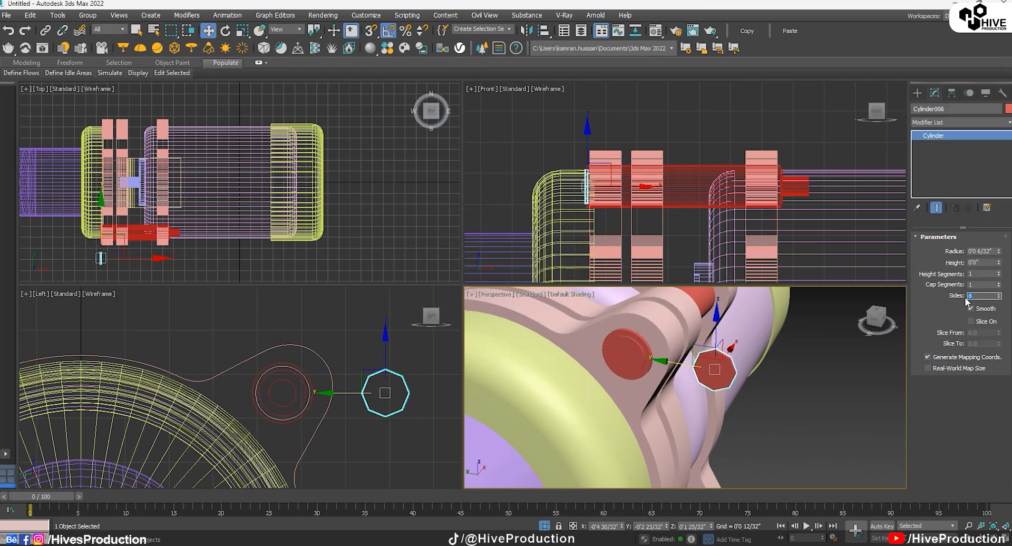
{"action": "middle_click_drag", "start_coordinate": [849, 329], "coordinate": [791, 342], "text": "alt"}
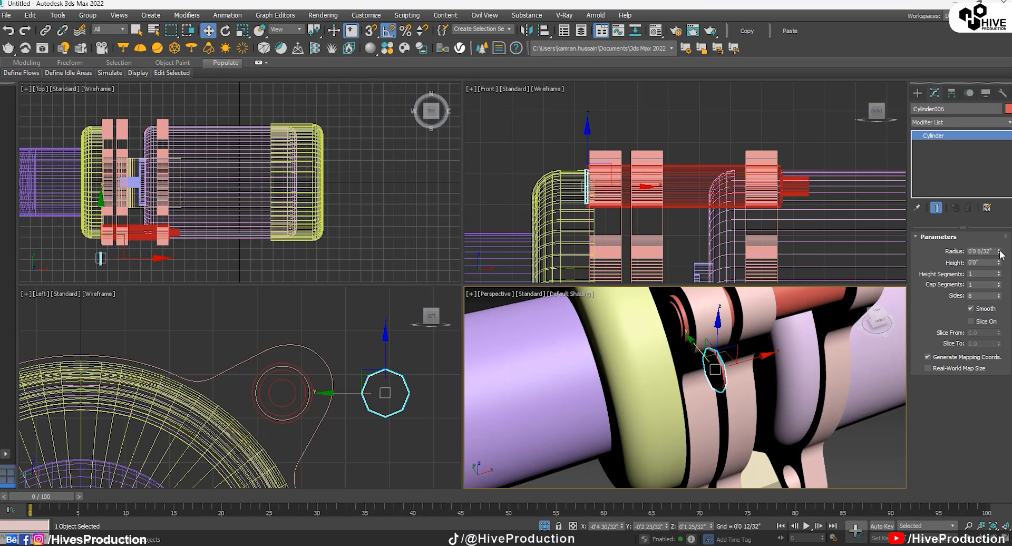
{"action": "left_click_drag", "start_coordinate": [999, 261], "coordinate": [937, 102]}
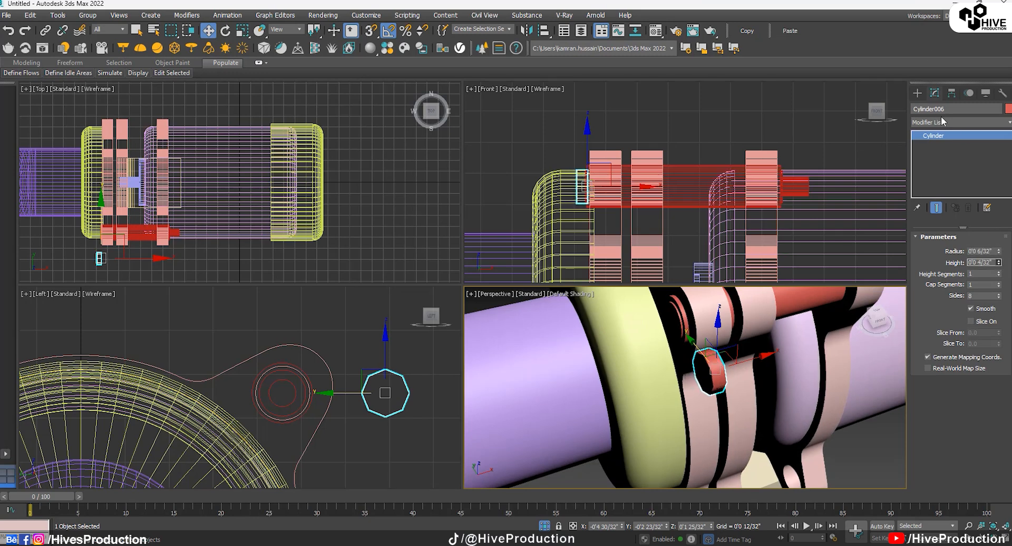
{"action": "left_click", "coordinate": [397, 372]}
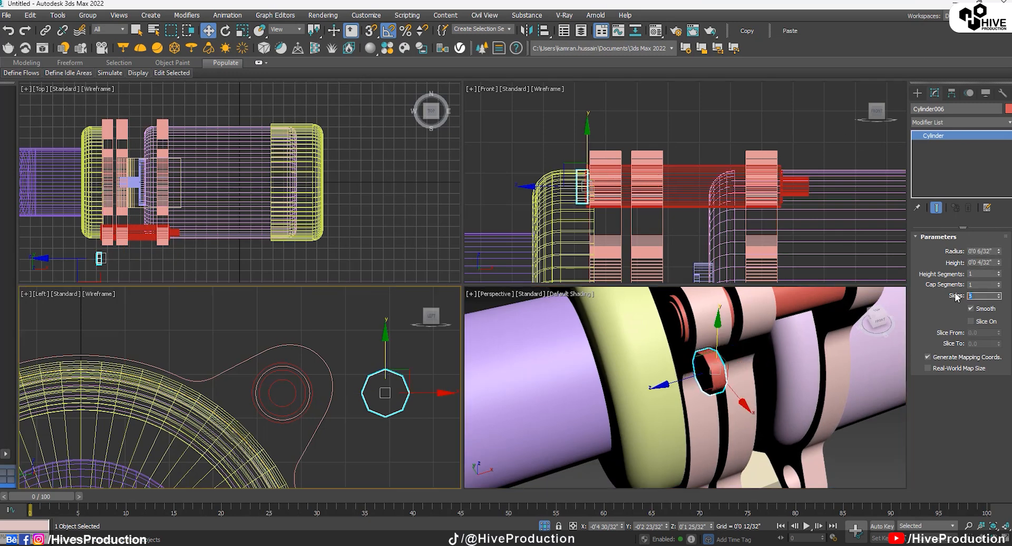
{"action": "type", "text": "6"}
{"action": "key", "text": "Return"}
Centre the hexagonal head on the bolt in the left view and set its radius to 0'0 5/32".
{"action": "left_click_drag", "start_coordinate": [413, 394], "coordinate": [313, 373]}
{"action": "scroll", "coordinate": [311, 396], "scroll_direction": "up", "scroll_amount": 3}
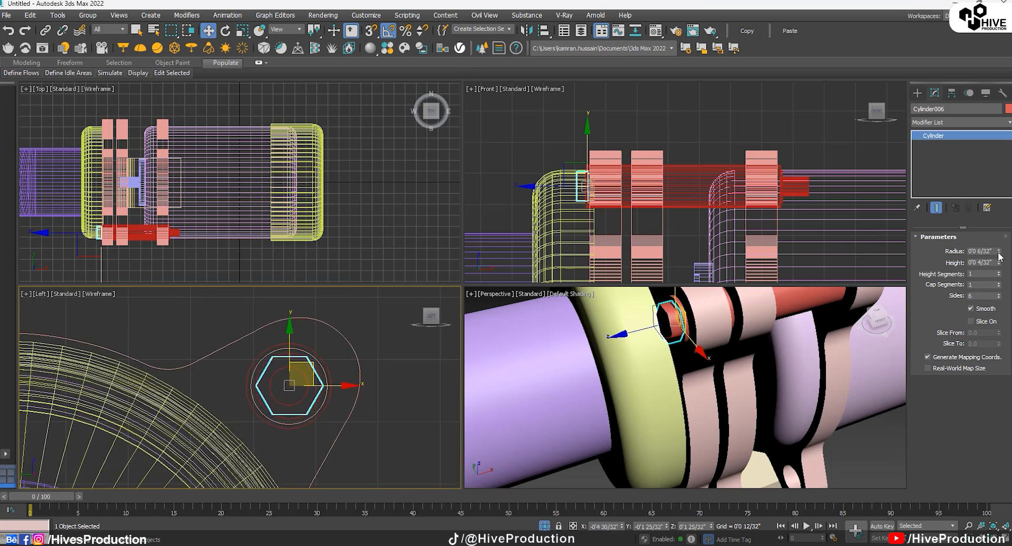
{"action": "left_click_drag", "start_coordinate": [998, 252], "coordinate": [1001, 258]}
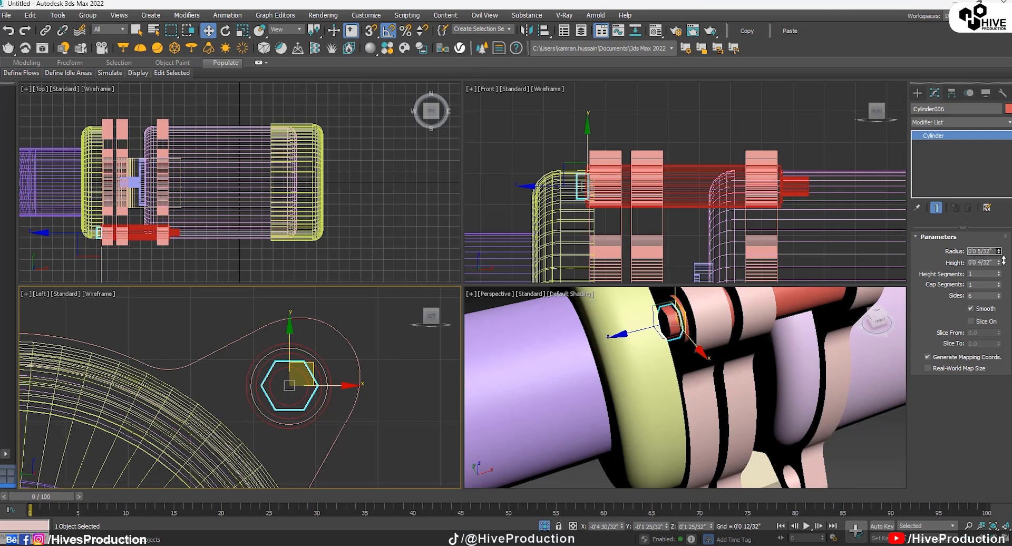
Copy the hexagonal head to the bolt's motor-side end as a nut and slide it along the axis against the thin disc.
{"action": "scroll", "coordinate": [746, 362], "scroll_direction": "down", "scroll_amount": 3}
{"action": "middle_click_drag", "start_coordinate": [746, 362], "coordinate": [623, 355], "text": "alt"}
{"action": "left_click_drag", "start_coordinate": [624, 356], "coordinate": [777, 382], "text": "shift"}
{"action": "left_click", "coordinate": [507, 322]}
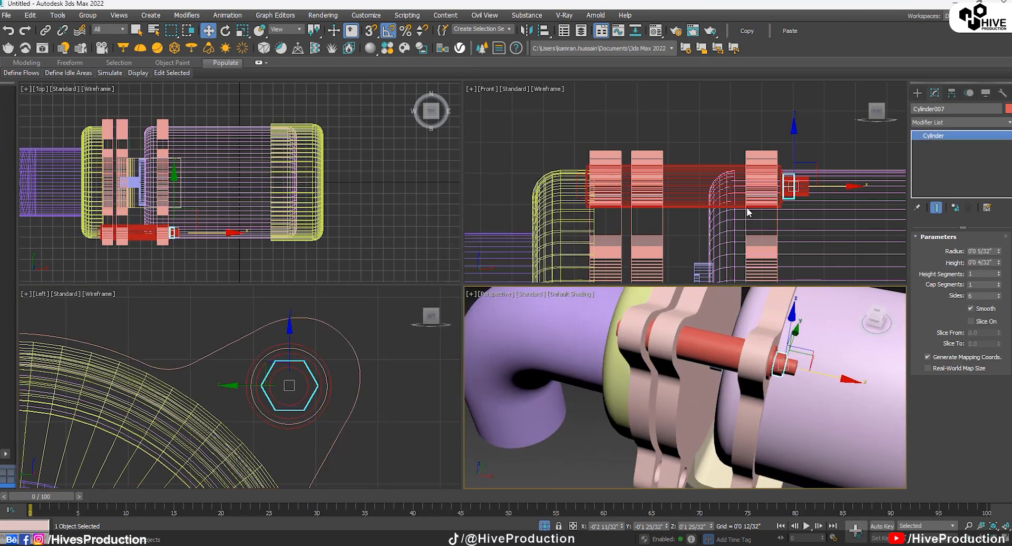
{"action": "scroll", "coordinate": [771, 197], "scroll_direction": "up", "scroll_amount": 6}
{"action": "key", "text": "r"}
{"action": "key", "text": "w"}
{"action": "left_click_drag", "start_coordinate": [788, 193], "coordinate": [773, 193]}
Examine the bolt, its hexagonal head and thin disc against the flanges in the perspective view.
{"action": "scroll", "coordinate": [782, 364], "scroll_direction": "down", "scroll_amount": 2}
{"action": "left_click", "coordinate": [590, 459]}
{"action": "middle_click_drag", "start_coordinate": [590, 460], "coordinate": [659, 416], "text": "alt"}
{"action": "key", "text": "alt+w"}
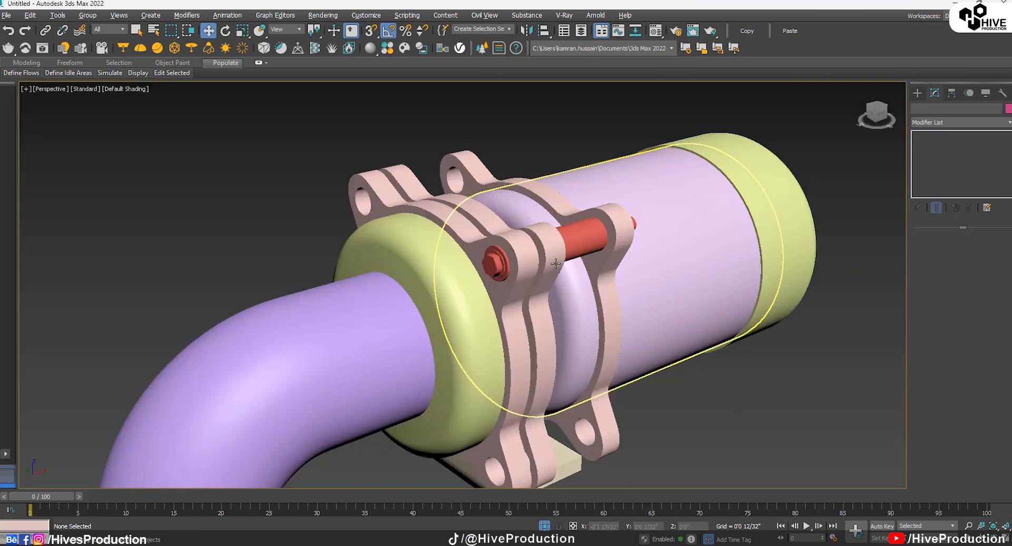
{"action": "left_click", "coordinate": [502, 256]}
{"action": "scroll", "coordinate": [501, 258], "scroll_direction": "up", "scroll_amount": 3}
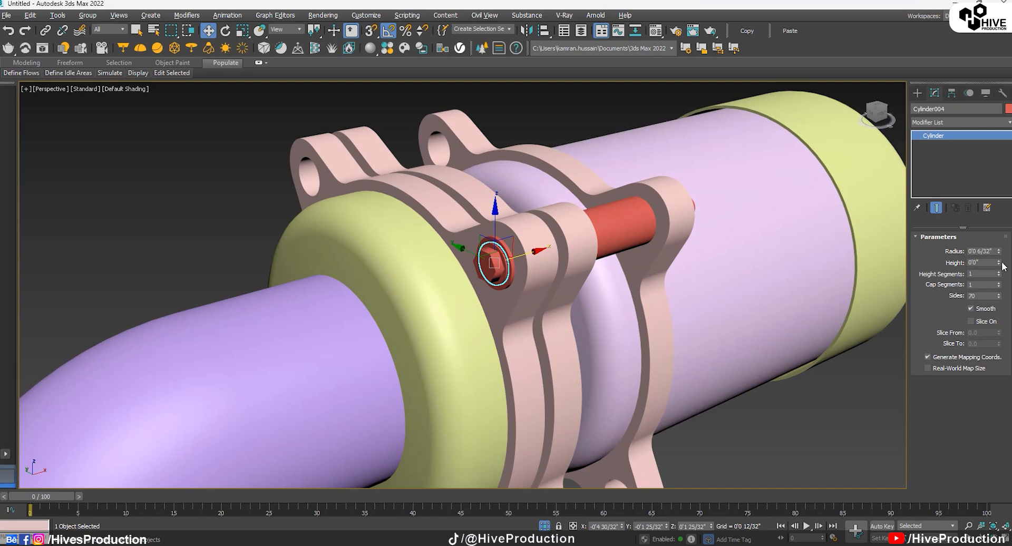
{"action": "left_click", "coordinate": [757, 453]}
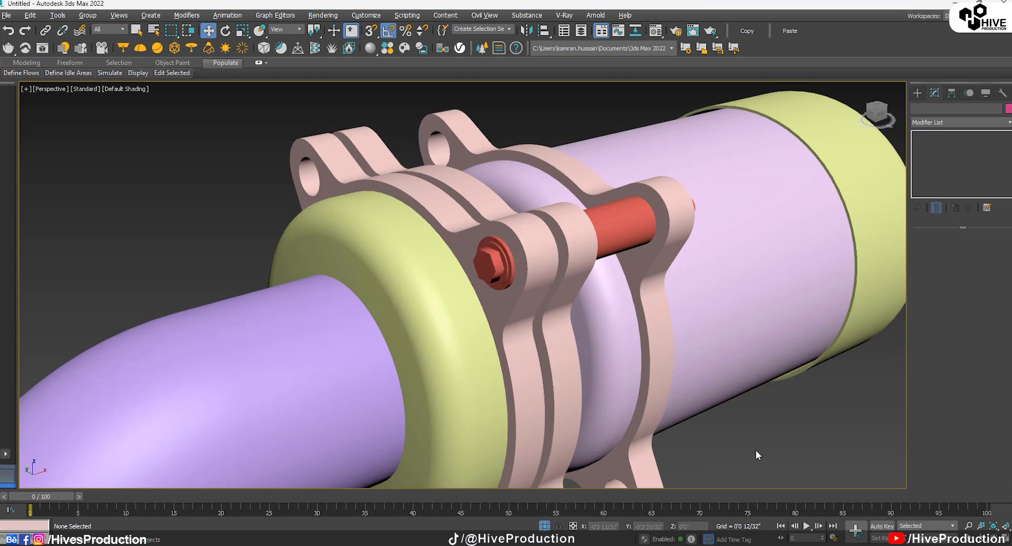
{"action": "middle_click_drag", "start_coordinate": [488, 336], "coordinate": [521, 318], "text": "alt"}
{"action": "scroll", "coordinate": [520, 321], "scroll_direction": "down", "scroll_amount": 2}
{"action": "key", "text": "alt+w"}
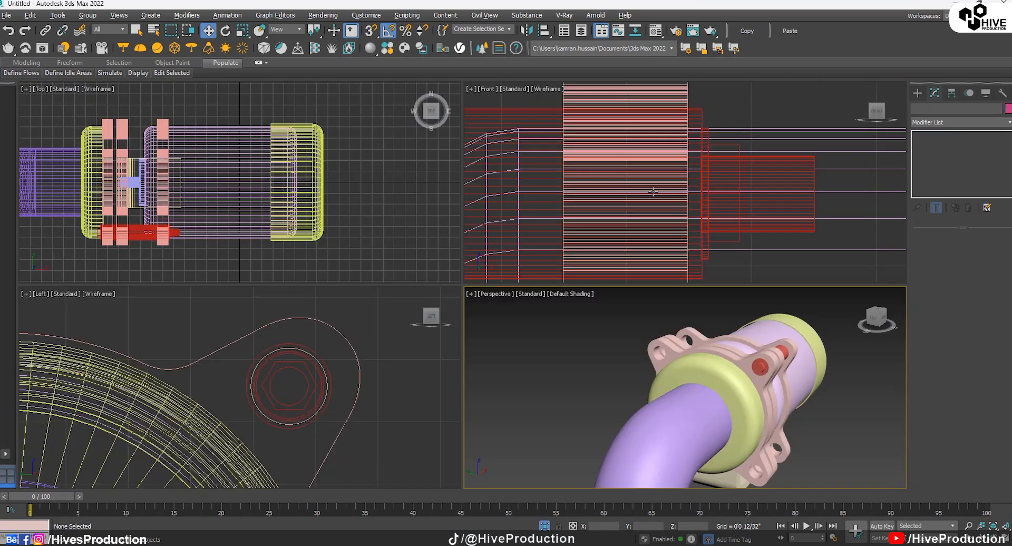
Select all the bolt's parts in the left view without the flanges, and bring both upper flange holes into view.
{"action": "left_click_drag", "start_coordinate": [235, 356], "coordinate": [403, 430]}
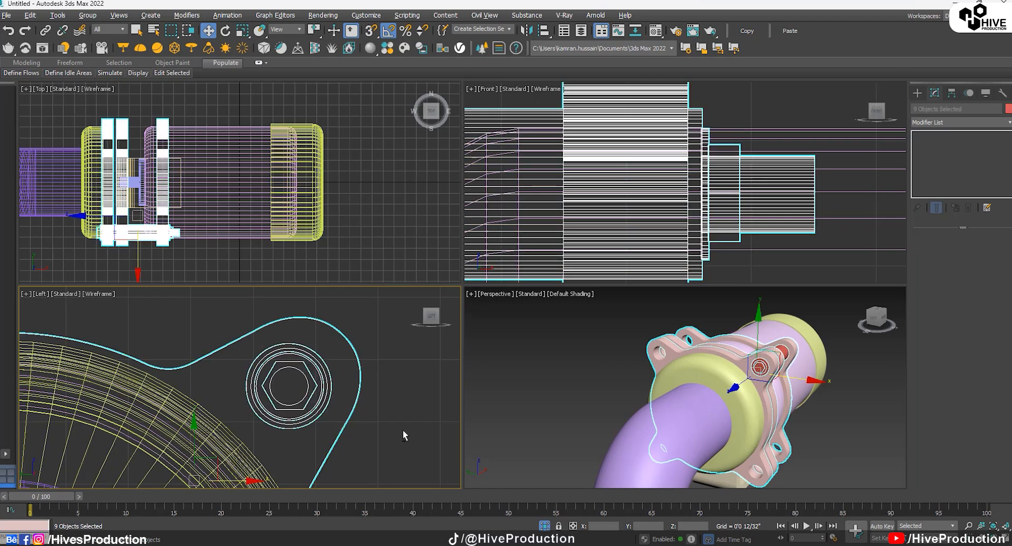
{"action": "left_click", "coordinate": [325, 460], "text": "alt"}
{"action": "key", "text": "alt+w"}
{"action": "middle_click_drag", "start_coordinate": [417, 369], "coordinate": [451, 367]}
{"action": "scroll", "coordinate": [603, 314], "scroll_direction": "down", "scroll_amount": 2}
{"action": "scroll", "coordinate": [604, 314], "scroll_direction": "down", "scroll_amount": 2}
{"action": "middle_click_drag", "start_coordinate": [603, 313], "coordinate": [748, 271]}
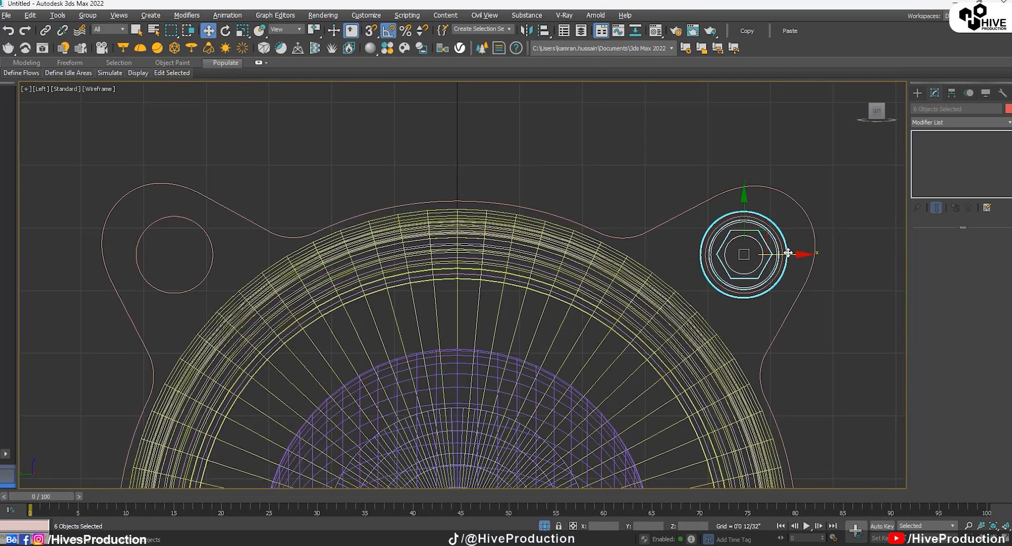
Copy the bolt assembly onto the flange's other upper hole, and copy both upper bolts onto the two lower holes.
{"action": "left_click_drag", "start_coordinate": [789, 254], "coordinate": [220, 309], "text": "shift"}
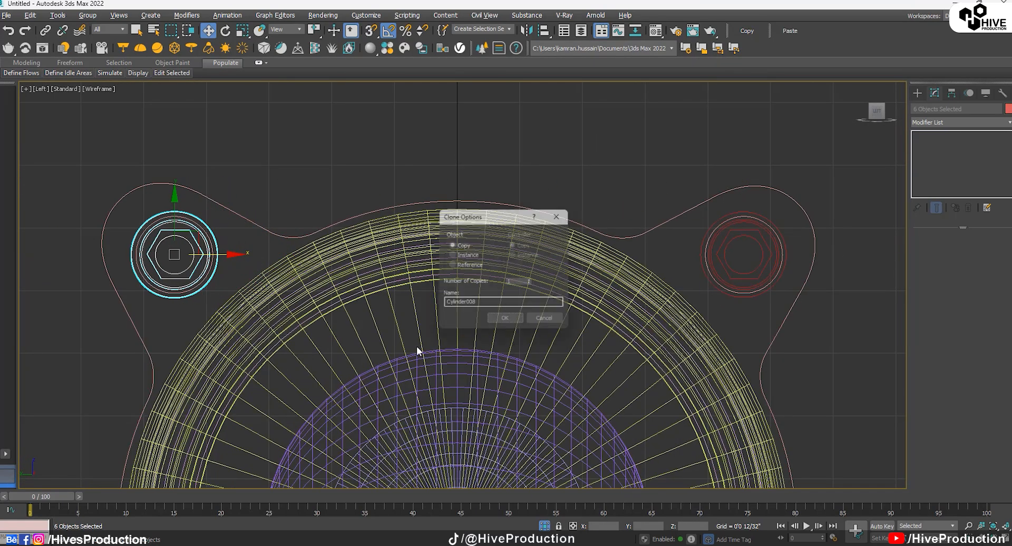
{"action": "left_click", "coordinate": [505, 321]}
{"action": "left_click_drag", "start_coordinate": [692, 251], "coordinate": [689, 356], "text": "ctrl"}
{"action": "middle_click_drag", "start_coordinate": [682, 365], "coordinate": [687, 249]}
{"action": "scroll", "coordinate": [686, 250], "scroll_direction": "down", "scroll_amount": 4}
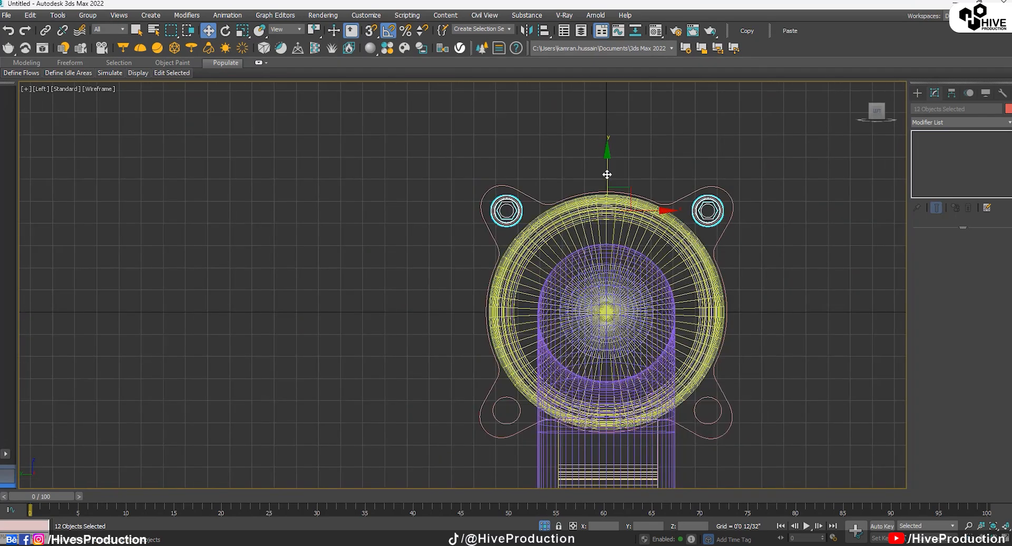
{"action": "mouse_move", "coordinate": [607, 175]}
{"action": "left_mouse_down", "text": "shift"}
{"action": "mouse_move", "coordinate": [607, 350]}
{"action": "mouse_move", "coordinate": [638, 373]}
{"action": "left_mouse_up", "text": "shift"}
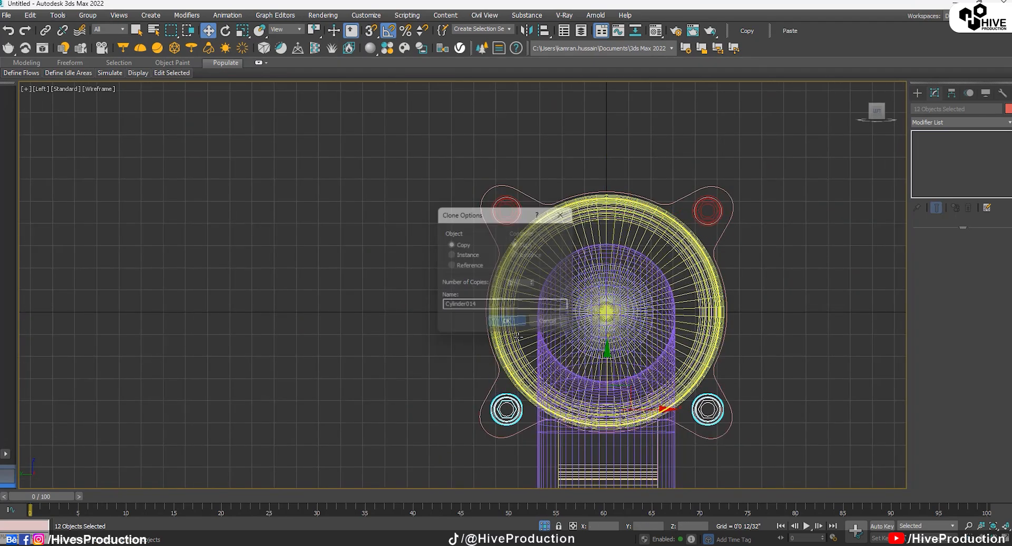
{"action": "left_click", "coordinate": [506, 321]}
Examine the bolts in all four flange corners in the shaded perspective view.
{"action": "scroll", "coordinate": [598, 409], "scroll_direction": "up", "scroll_amount": 5}
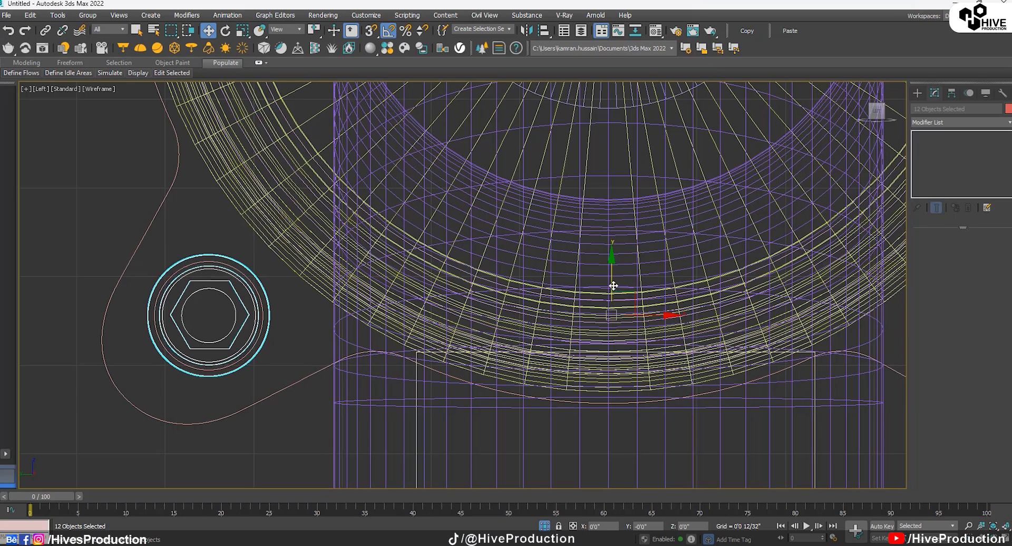
{"action": "key", "text": "alt+w"}
{"action": "middle_click", "coordinate": [803, 368]}
{"action": "key", "text": "alt+w"}
{"action": "scroll", "coordinate": [803, 369], "scroll_direction": "down", "scroll_amount": 5}
{"action": "left_click", "coordinate": [790, 419]}
{"action": "middle_click_drag", "start_coordinate": [790, 419], "coordinate": [757, 422], "text": "alt"}
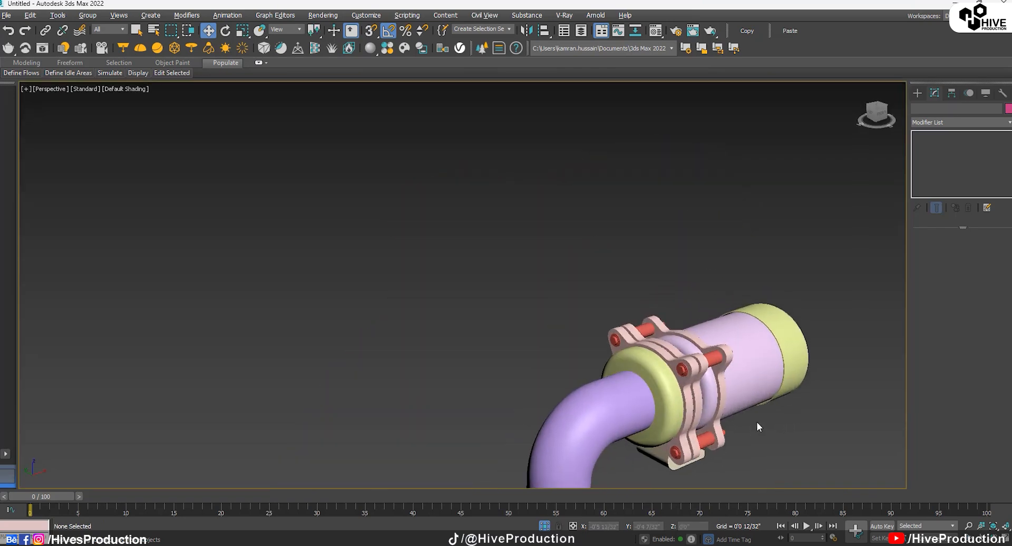
{"action": "scroll", "coordinate": [711, 436], "scroll_direction": "up", "scroll_amount": 3}
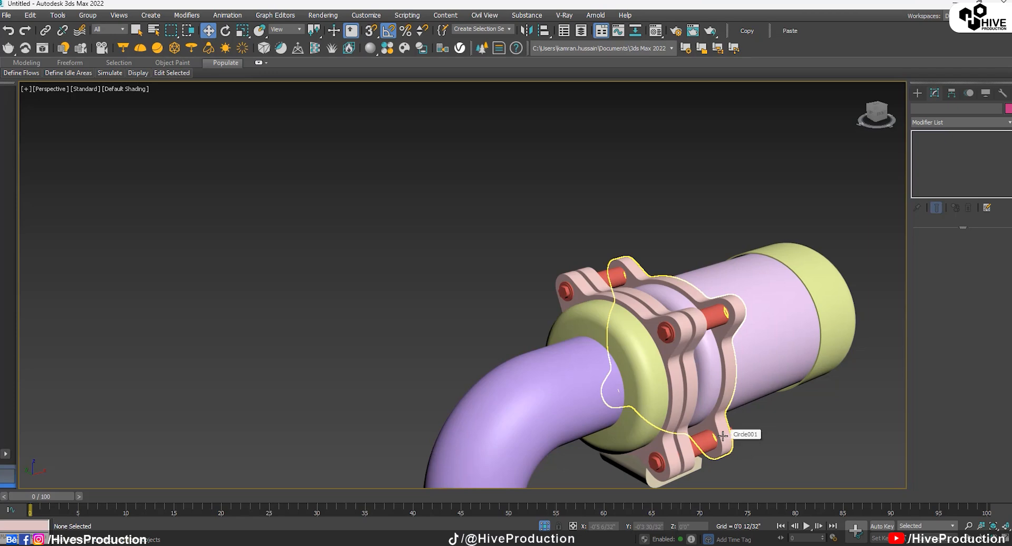
{"action": "scroll", "coordinate": [580, 343], "scroll_direction": "down", "scroll_amount": 3}
Convert the purple pipe elbow to an Editable Poly.
{"action": "left_click", "coordinate": [575, 331]}
{"action": "middle_click_drag", "start_coordinate": [575, 331], "coordinate": [521, 308], "text": "alt"}
{"action": "right_click", "coordinate": [630, 278]}
{"action": "mouse_move", "coordinate": [648, 389]}
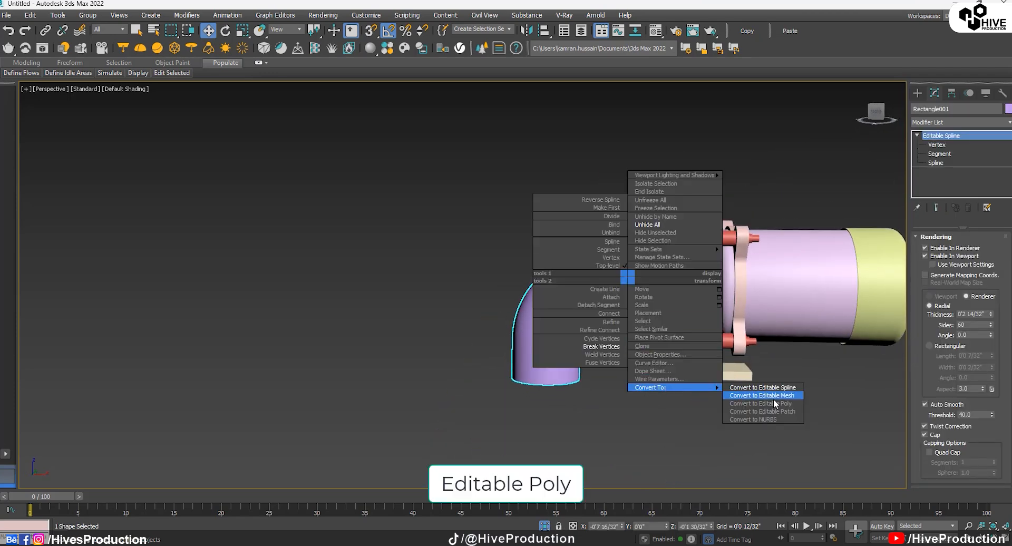
{"action": "left_click", "coordinate": [770, 404]}
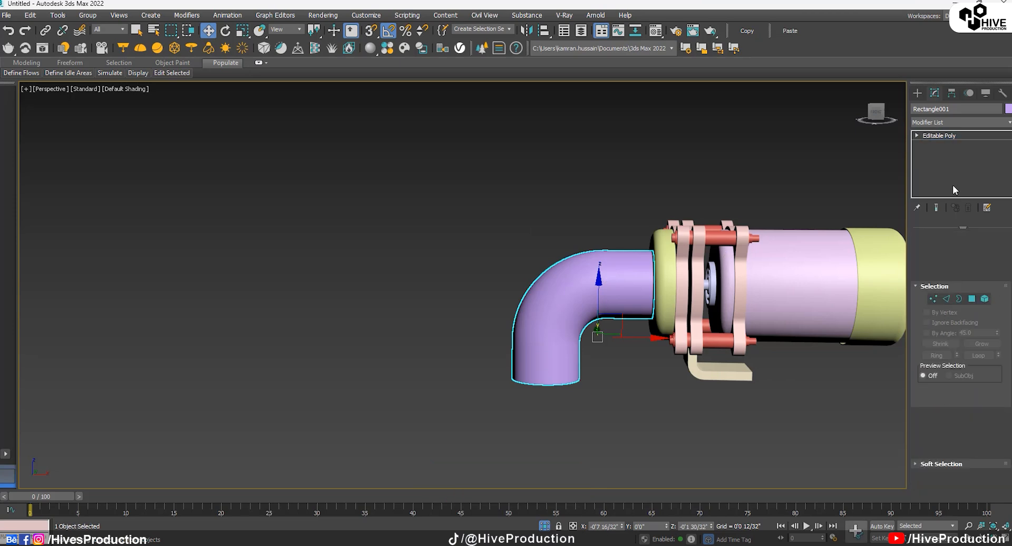
Connect the lengthwise edges of the elbow's horizontal straight section with one segment and move the new loop toward the yellow cap.
{"action": "key", "text": "2"}
{"action": "left_click_drag", "start_coordinate": [626, 258], "coordinate": [643, 347]}
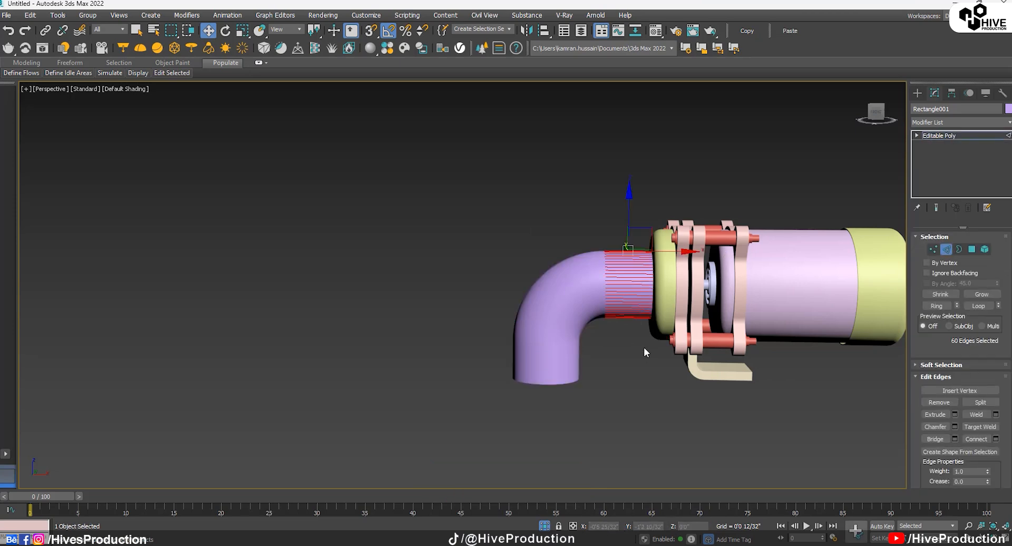
{"action": "left_click", "coordinate": [996, 439]}
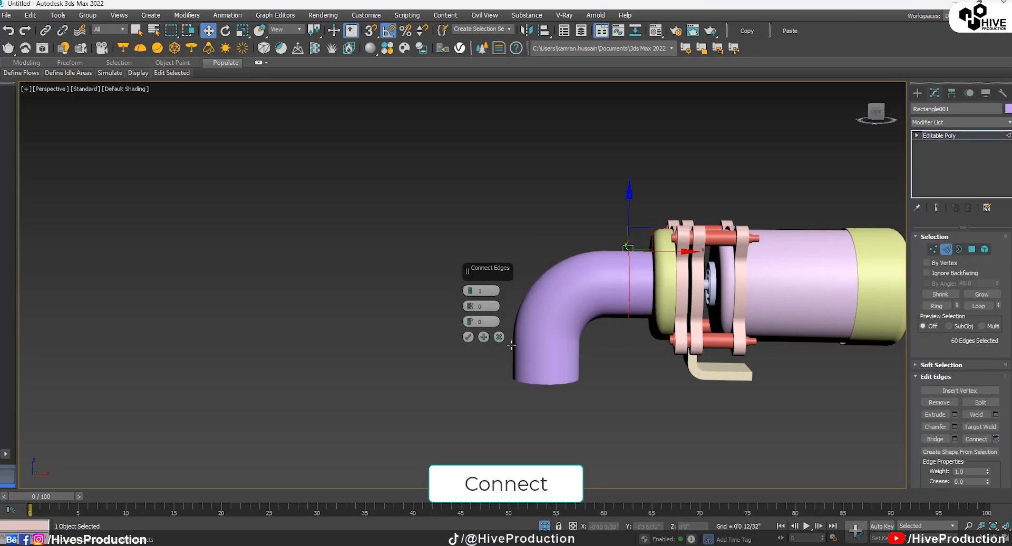
{"action": "key", "text": "alt+w"}
{"action": "scroll", "coordinate": [594, 198], "scroll_direction": "down", "scroll_amount": 3}
{"action": "scroll", "coordinate": [637, 196], "scroll_direction": "up", "scroll_amount": 3}
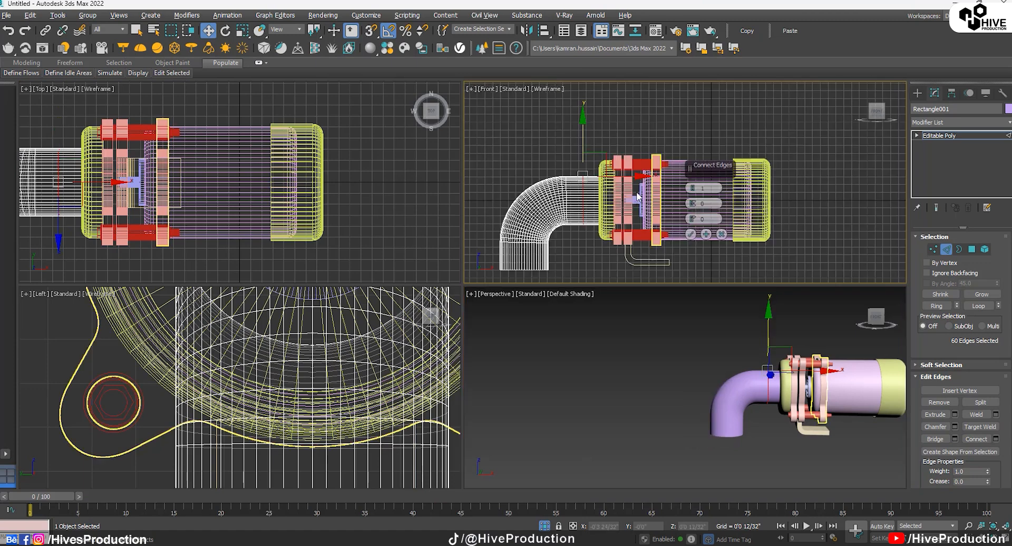
{"action": "scroll", "coordinate": [605, 196], "scroll_direction": "up", "scroll_amount": 3}
{"action": "left_click", "coordinate": [691, 235]}
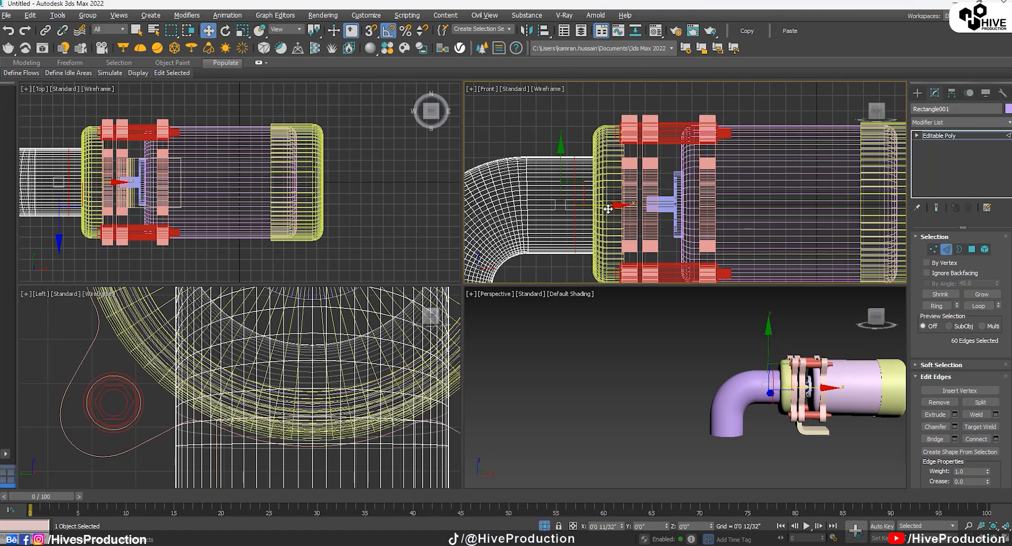
{"action": "key", "text": "r"}
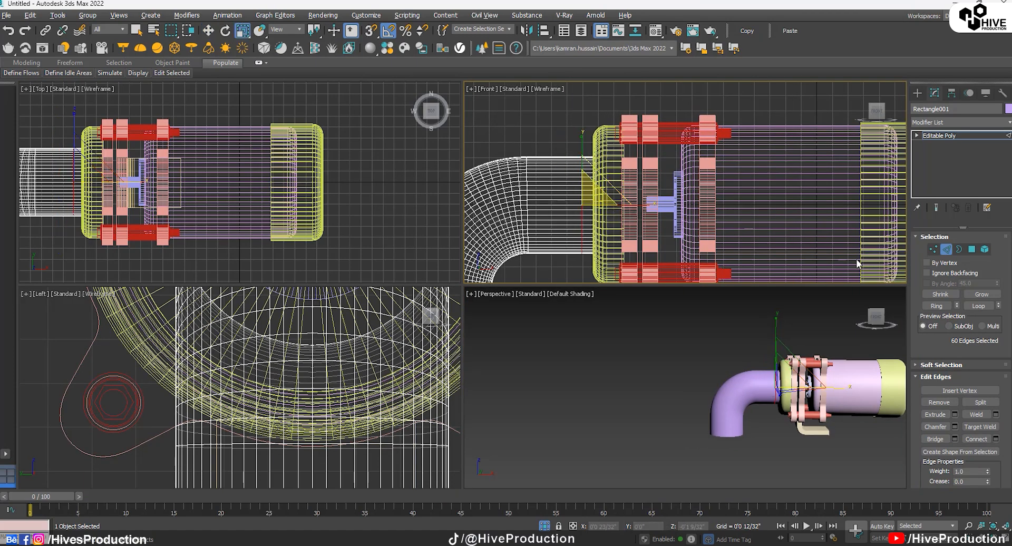
Connect the remaining lengthwise edges of the horizontal section with 2 segments, pinch -14 and slide 109.
{"action": "left_click_drag", "start_coordinate": [563, 145], "coordinate": [573, 274]}
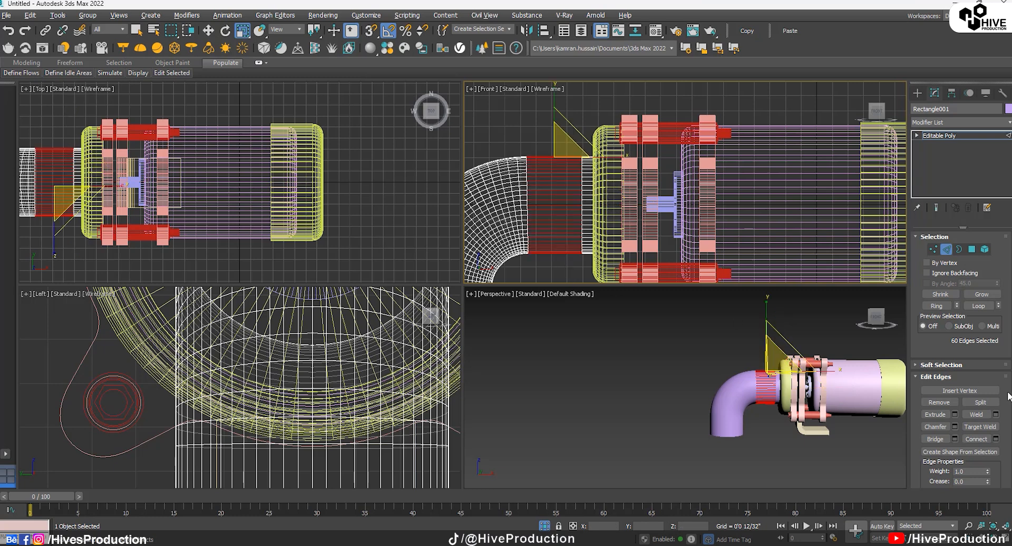
{"action": "left_click", "coordinate": [996, 439]}
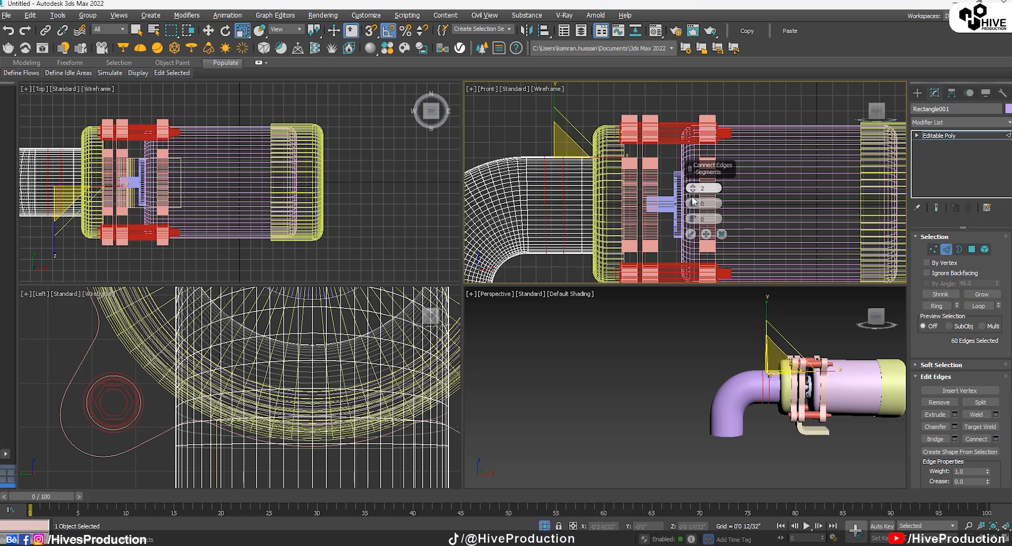
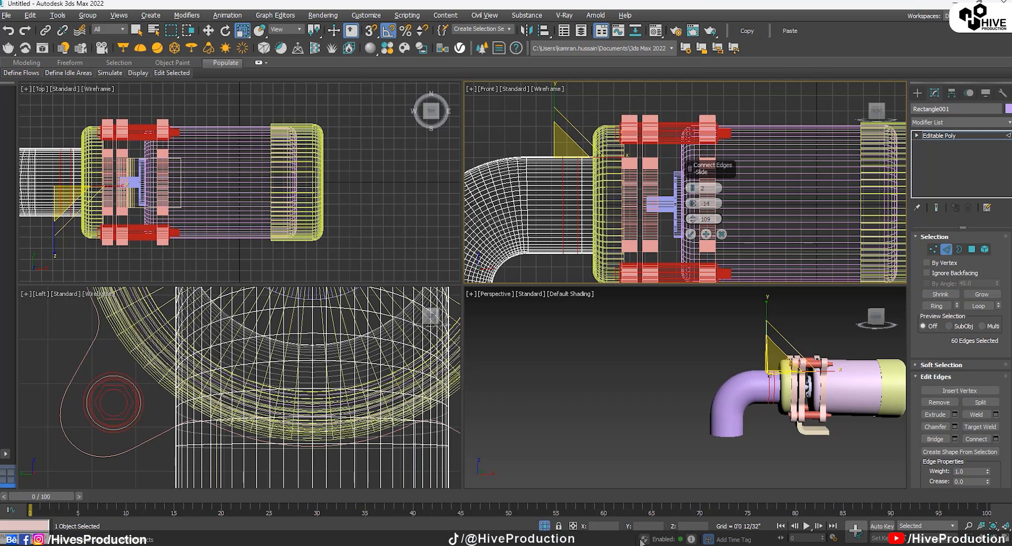
{"action": "left_click", "coordinate": [691, 234]}
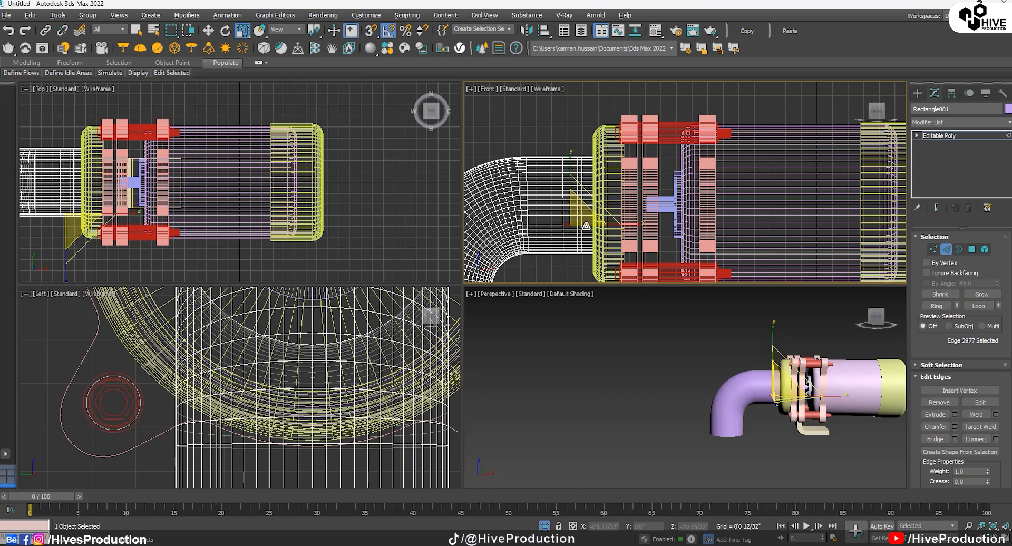
Extrude the two polygon bands beside the yellow cap by Local Normal with a height of 0'0 12/32".
{"action": "left_click", "coordinate": [939, 306]}
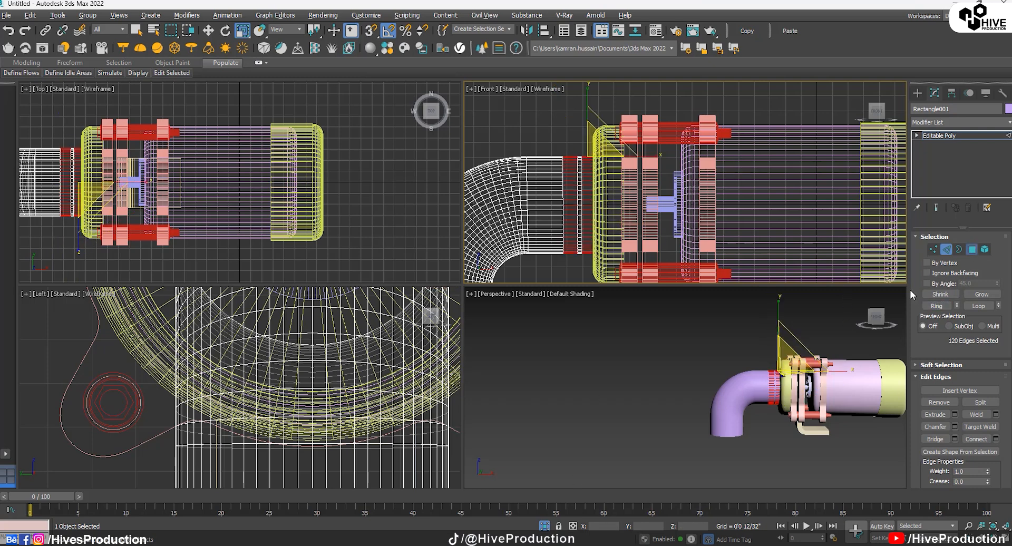
{"action": "middle_click_drag", "start_coordinate": [751, 392], "coordinate": [782, 406], "text": "alt"}
{"action": "scroll", "coordinate": [775, 411], "scroll_direction": "up", "scroll_amount": 5}
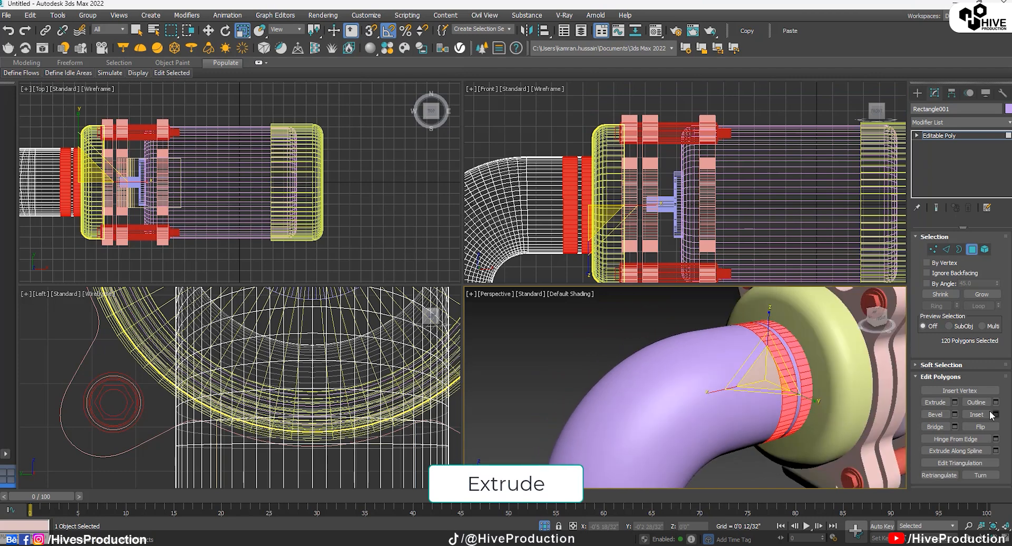
{"action": "left_click", "coordinate": [954, 402]}
{"action": "left_click", "coordinate": [697, 393]}
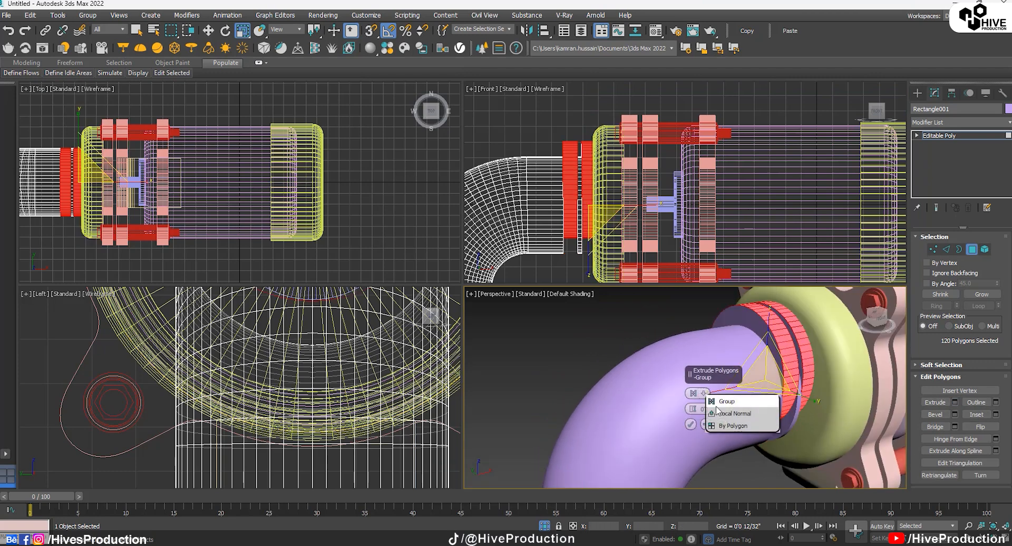
{"action": "left_click", "coordinate": [720, 416]}
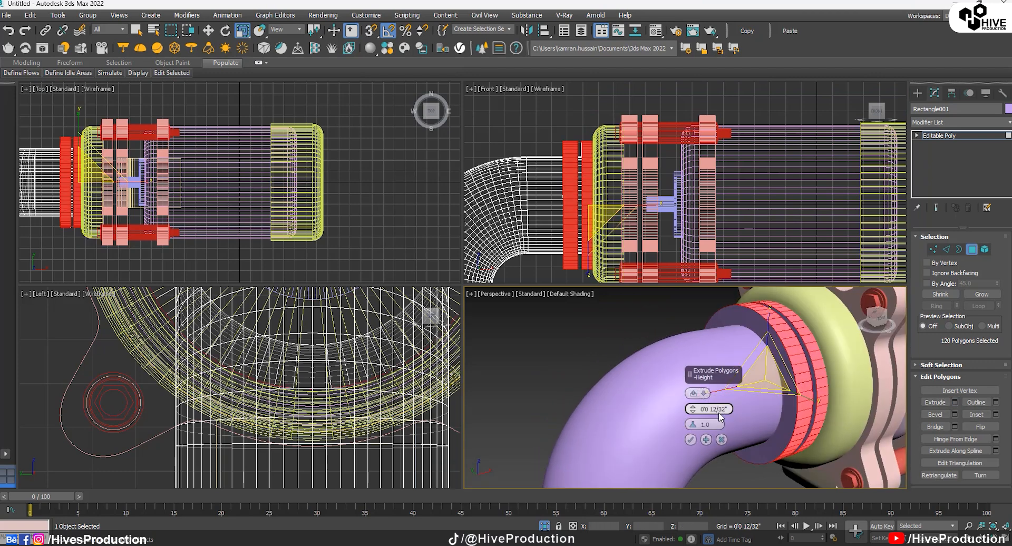
{"action": "left_click", "coordinate": [690, 440]}
{"action": "middle_click_drag", "start_coordinate": [691, 440], "coordinate": [797, 406], "text": "alt"}
{"action": "left_click", "coordinate": [972, 249]}
Connect the lengthwise edges of the elbow's downward straight section with 2 segments, pinch -14 and slide 109.
{"action": "scroll", "coordinate": [619, 209], "scroll_direction": "down", "scroll_amount": 5}
{"action": "middle_click_drag", "start_coordinate": [624, 220], "coordinate": [655, 195]}
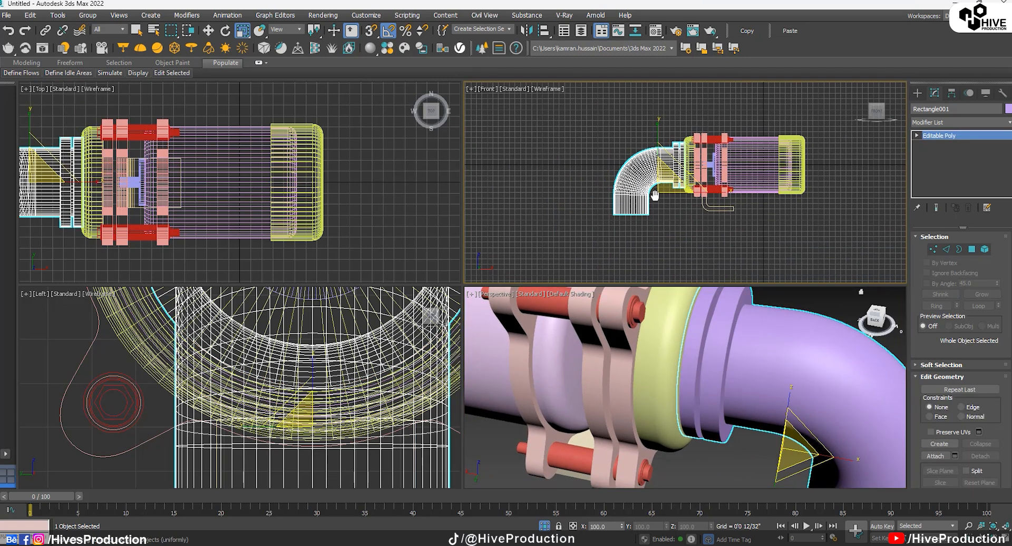
{"action": "scroll", "coordinate": [653, 197], "scroll_direction": "up", "scroll_amount": 3}
{"action": "left_click", "coordinate": [948, 252]}
{"action": "left_click_drag", "start_coordinate": [663, 222], "coordinate": [528, 207]}
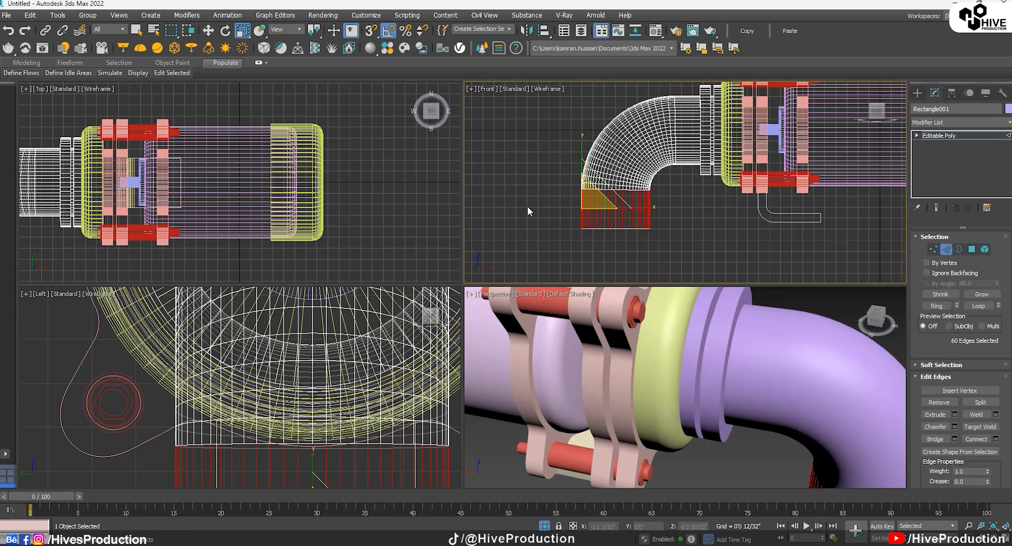
{"action": "scroll", "coordinate": [642, 218], "scroll_direction": "up", "scroll_amount": 3}
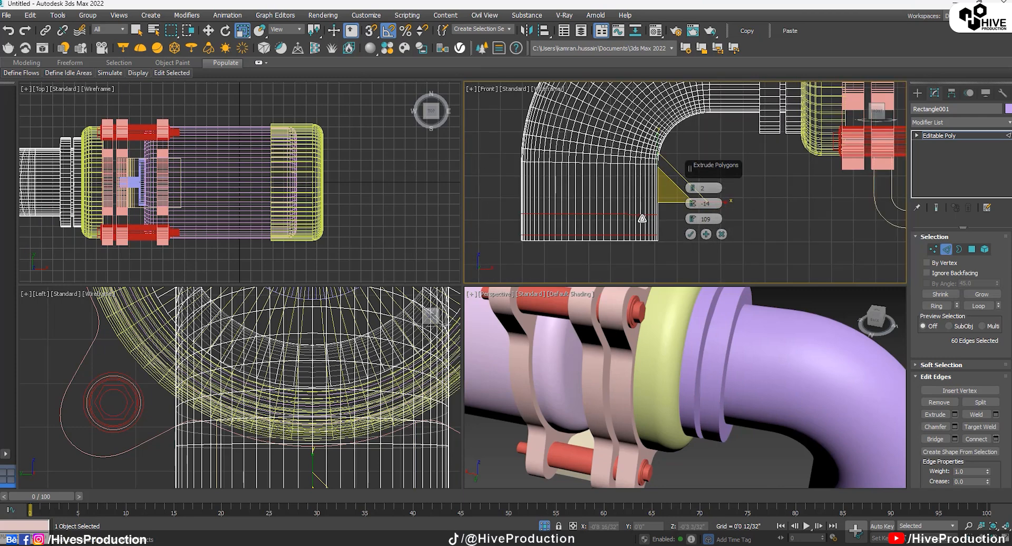
{"action": "left_click", "coordinate": [690, 234]}
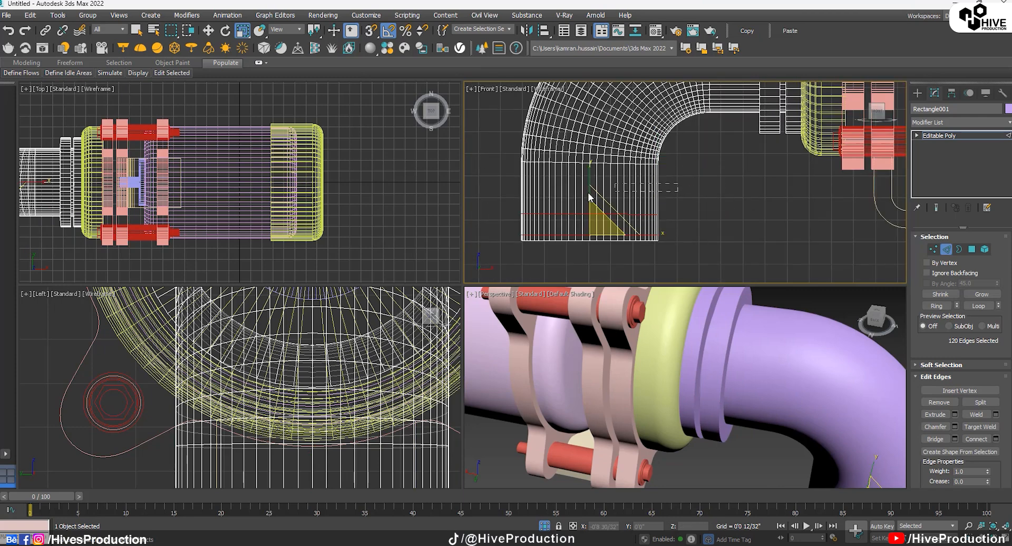
Connect the edges above the two loops on the downward section with 1 segment, pinch 0 and slide 0.
{"action": "left_click_drag", "start_coordinate": [491, 195], "coordinate": [491, 195]}
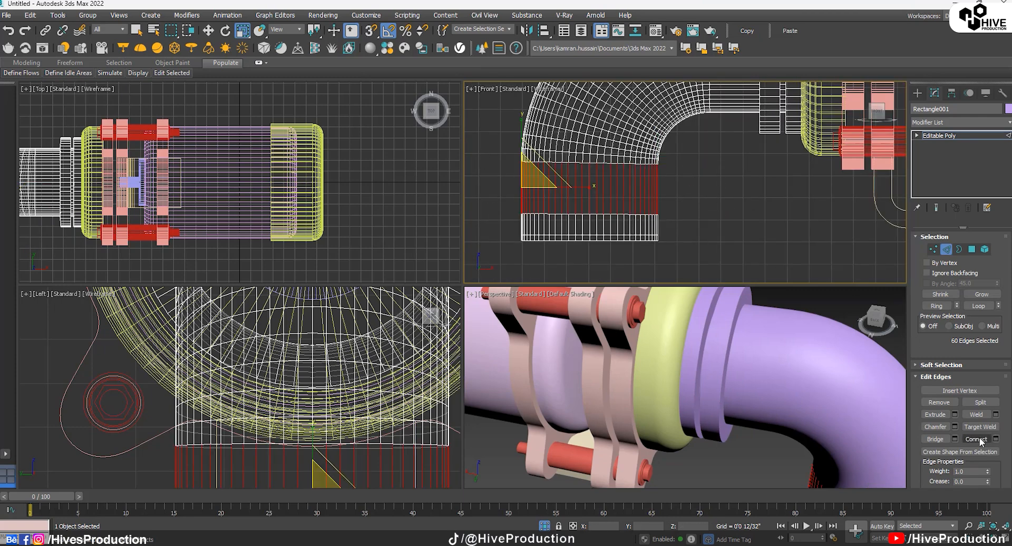
{"action": "left_click", "coordinate": [996, 439]}
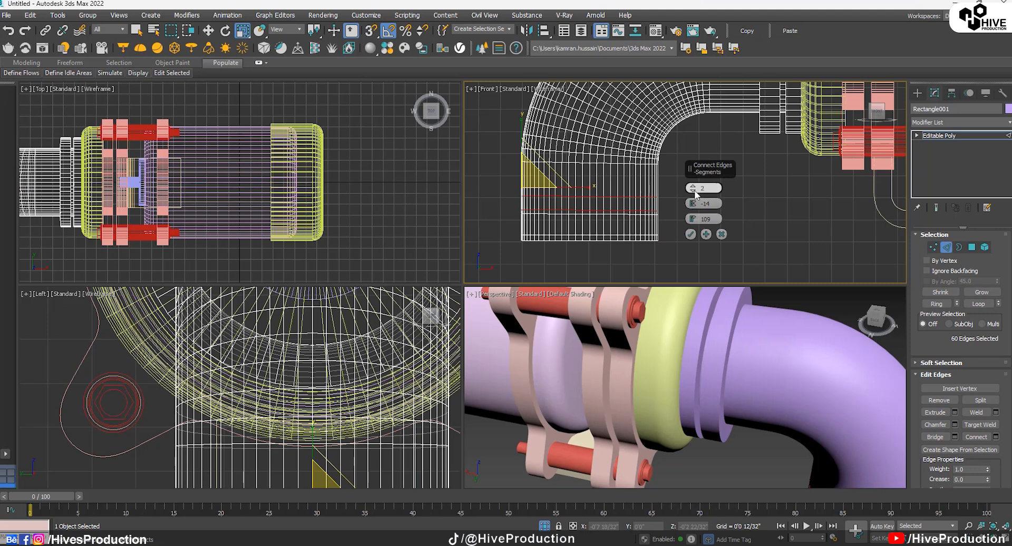
{"action": "right_click", "coordinate": [693, 190]}
{"action": "right_click", "coordinate": [693, 203]}
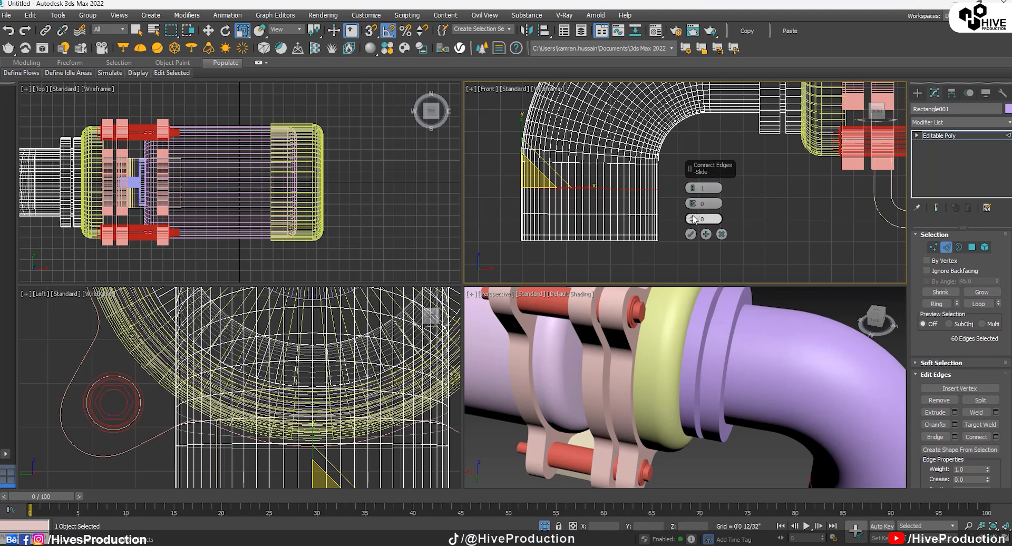
{"action": "left_click", "coordinate": [690, 234]}
Lower the upper vertex row on the downward section slightly and raise the lowest row to just below the middle one.
{"action": "scroll", "coordinate": [668, 221], "scroll_direction": "up", "scroll_amount": 3}
{"action": "key", "text": "1"}
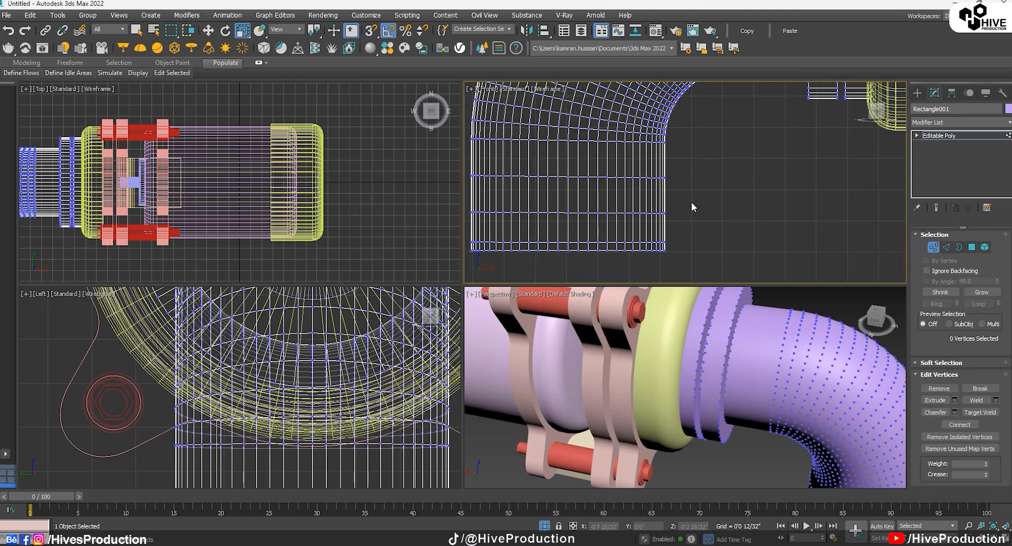
{"action": "left_click_drag", "start_coordinate": [480, 224], "coordinate": [481, 221]}
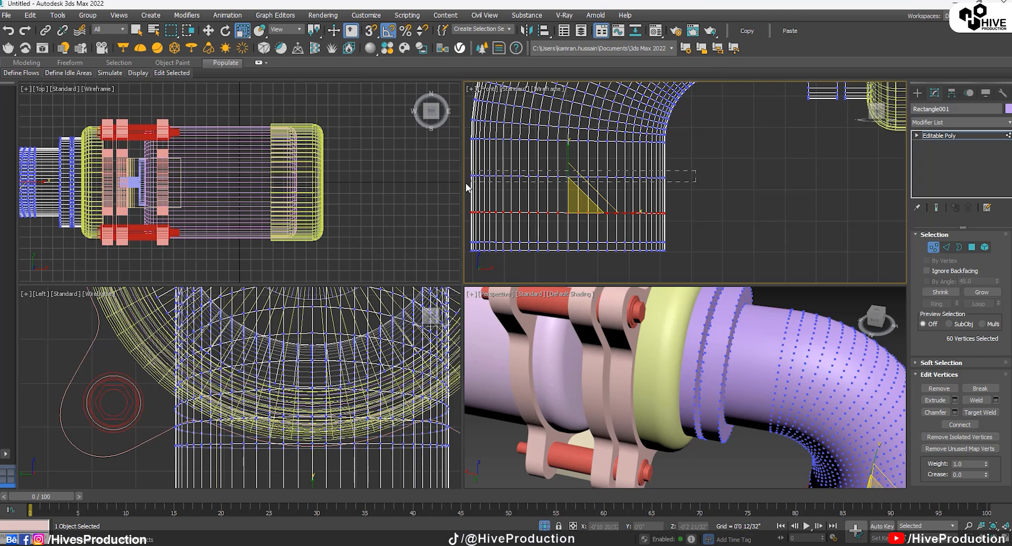
{"action": "left_click_drag", "start_coordinate": [466, 186], "coordinate": [464, 187]}
{"action": "key", "text": "w"}
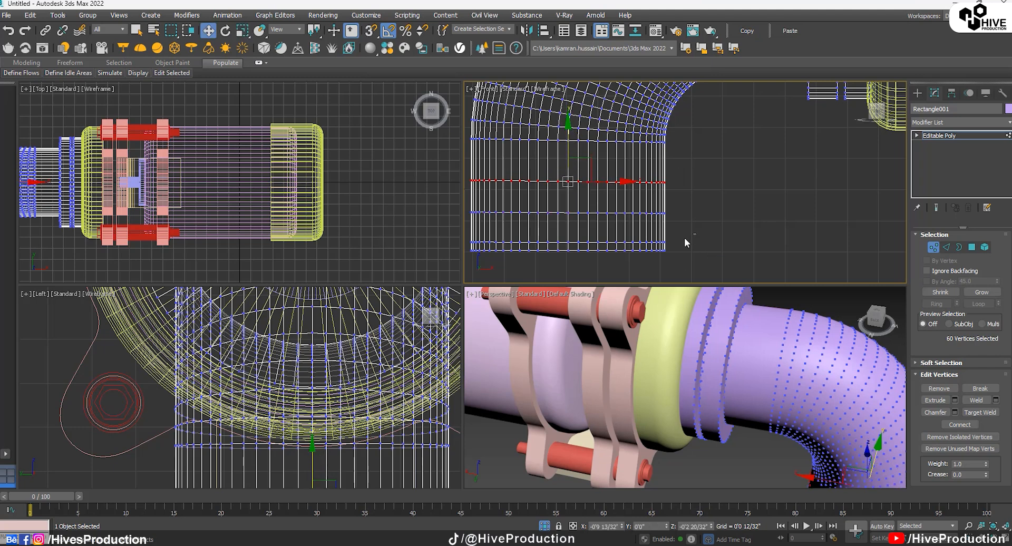
{"action": "left_click_drag", "start_coordinate": [481, 245], "coordinate": [471, 248]}
{"action": "left_click_drag", "start_coordinate": [571, 204], "coordinate": [574, 184]}
Extrude the two wide polygon bands at the elbow's downward end outward to form a double collar.
{"action": "left_click", "coordinate": [972, 247], "text": "ctrl"}
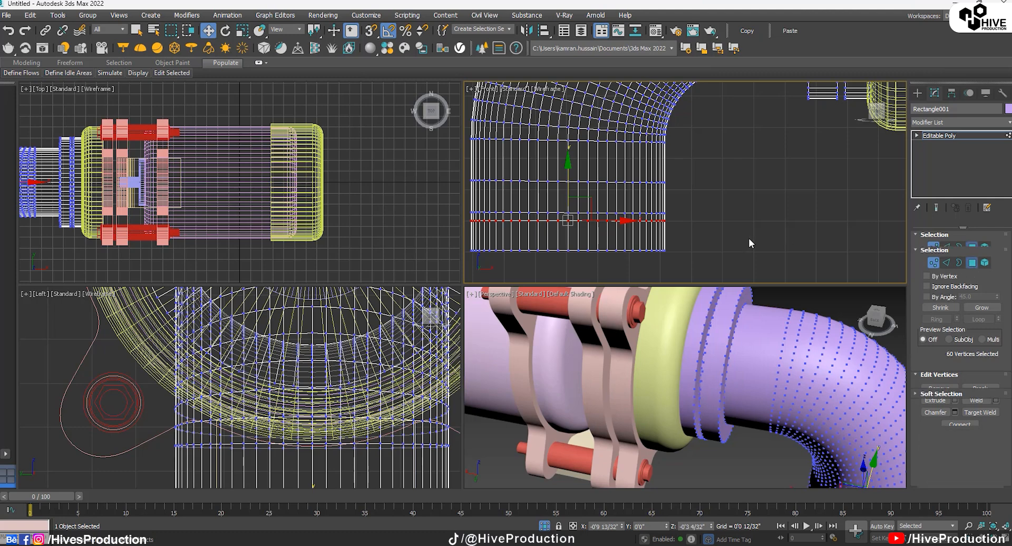
{"action": "left_click_drag", "start_coordinate": [448, 241], "coordinate": [446, 241]}
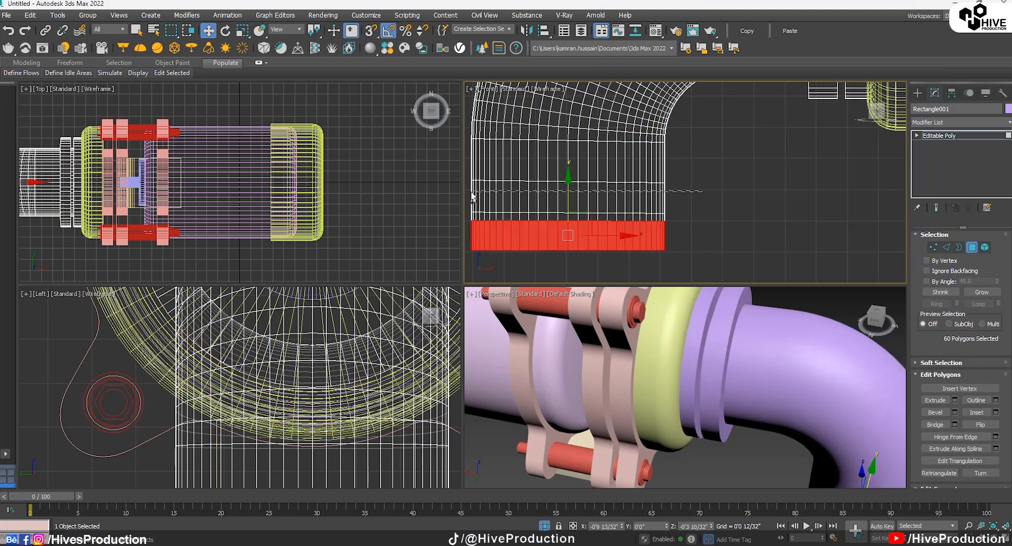
{"action": "left_click_drag", "start_coordinate": [471, 193], "coordinate": [466, 192], "text": "ctrl"}
{"action": "scroll", "coordinate": [720, 422], "scroll_direction": "down", "scroll_amount": 5}
{"action": "middle_click", "coordinate": [805, 429]}
{"action": "key", "text": "alt+w"}
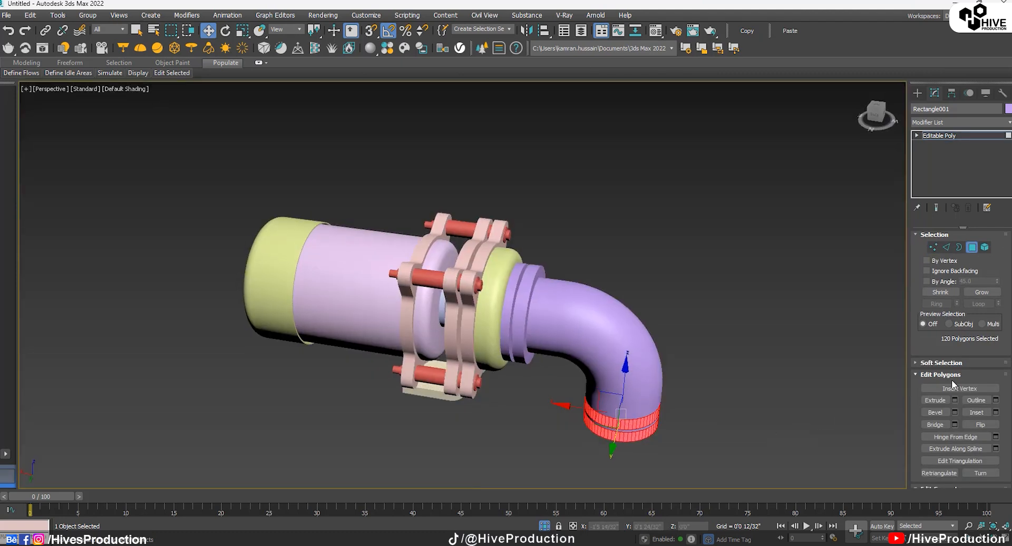
{"action": "left_click", "coordinate": [955, 401]}
{"action": "left_click", "coordinate": [468, 337]}
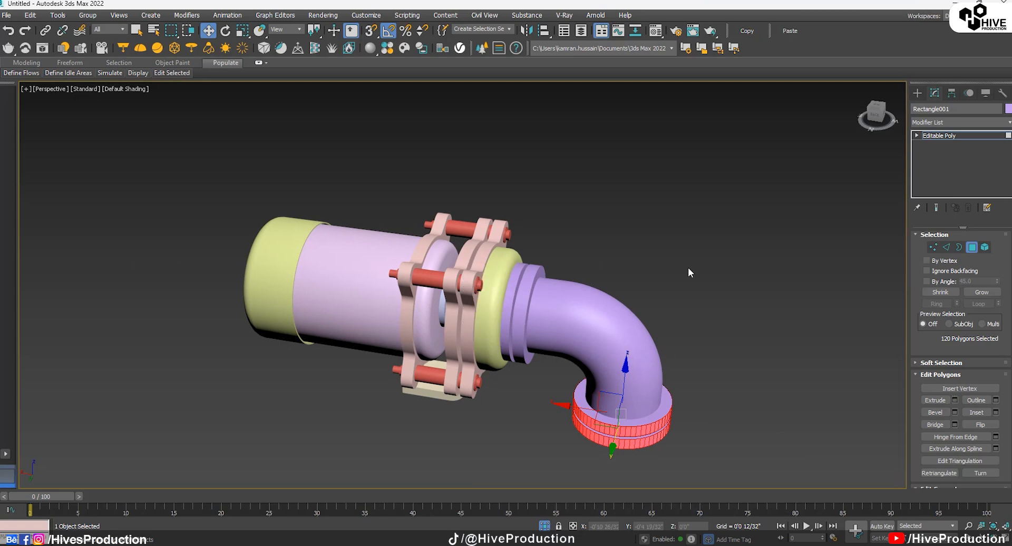
Finish polygon editing of the elbow, then select the large chamfered cylinder body behind the flanges and isolate it.
{"action": "left_click", "coordinate": [688, 268]}
{"action": "middle_click_drag", "start_coordinate": [688, 267], "coordinate": [747, 385], "text": "alt"}
{"action": "left_click", "coordinate": [973, 249]}
{"action": "left_click", "coordinate": [828, 332]}
{"action": "scroll", "coordinate": [803, 347], "scroll_direction": "up", "scroll_amount": 3}
{"action": "key", "text": "F3"}
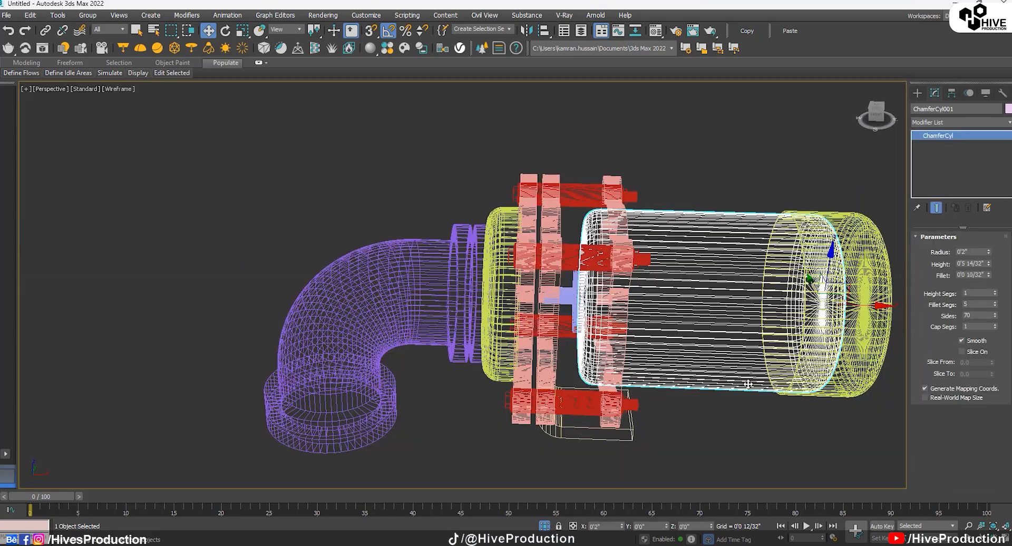
{"action": "key", "text": "F3"}
{"action": "key", "text": "alt+q"}
{"action": "middle_click_drag", "start_coordinate": [662, 362], "coordinate": [518, 396], "text": "alt"}
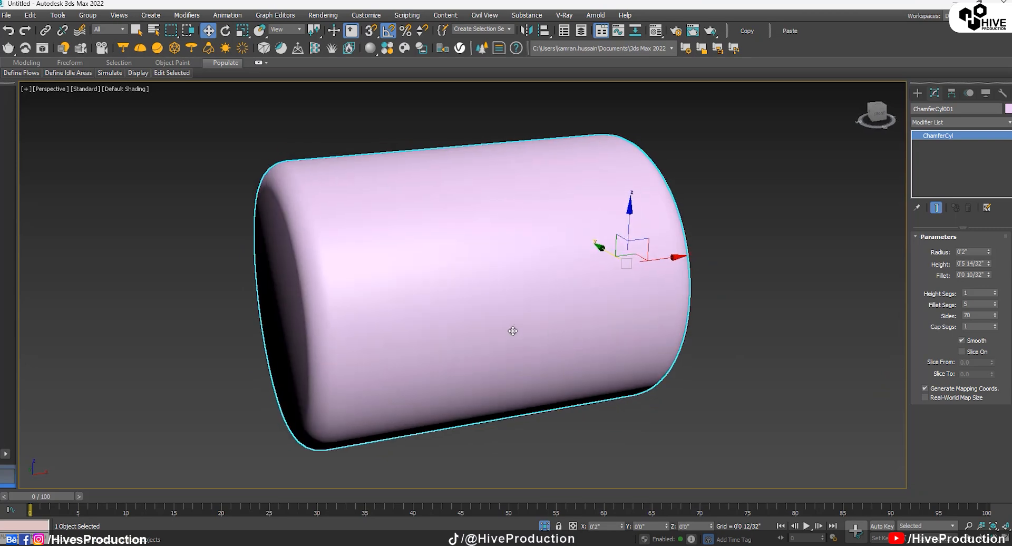
Show edged faces and convert the isolated cylinder to an Editable Poly.
{"action": "key", "text": "F4"}
{"action": "right_click", "coordinate": [408, 253]}
{"action": "mouse_move", "coordinate": [464, 360]}
{"action": "left_click", "coordinate": [532, 366]}
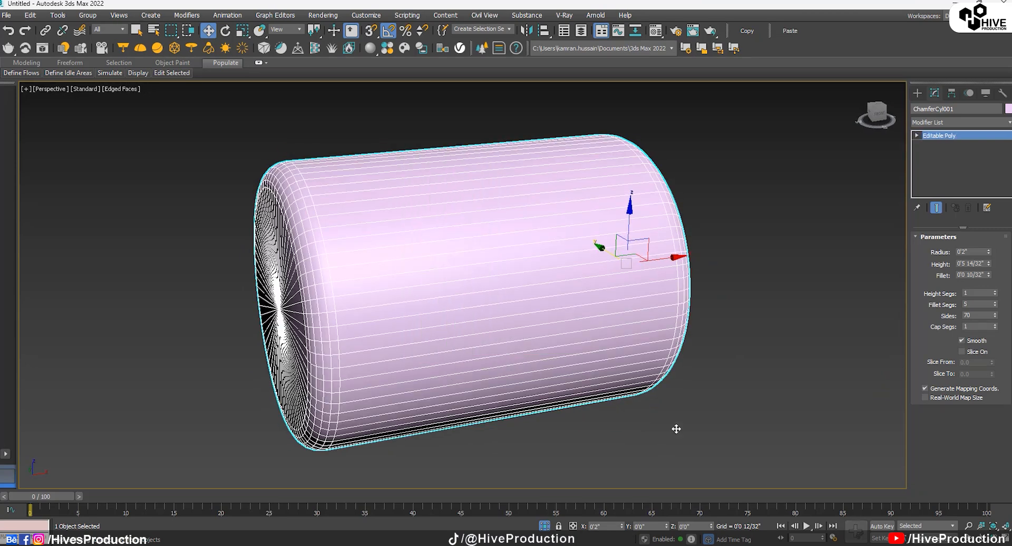
Connect the cylinder's lengthwise edges with 2 segments, pinched apart so the loops sit near both rounded ends.
{"action": "left_click", "coordinate": [947, 250]}
{"action": "middle_click_drag", "start_coordinate": [623, 341], "coordinate": [606, 333], "text": "alt"}
{"action": "scroll", "coordinate": [605, 332], "scroll_direction": "down", "scroll_amount": 4}
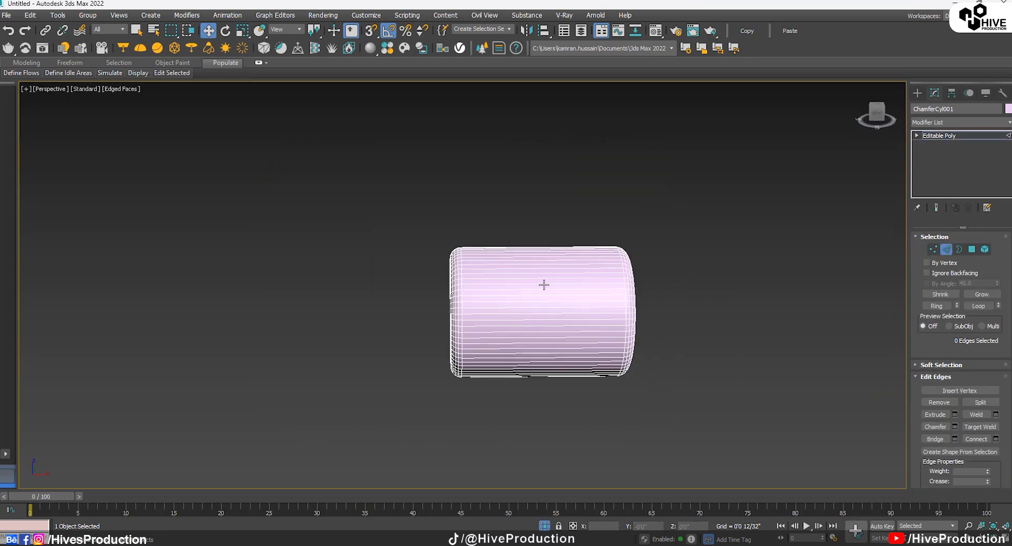
{"action": "left_click_drag", "start_coordinate": [525, 232], "coordinate": [565, 431]}
{"action": "left_click", "coordinate": [996, 439]}
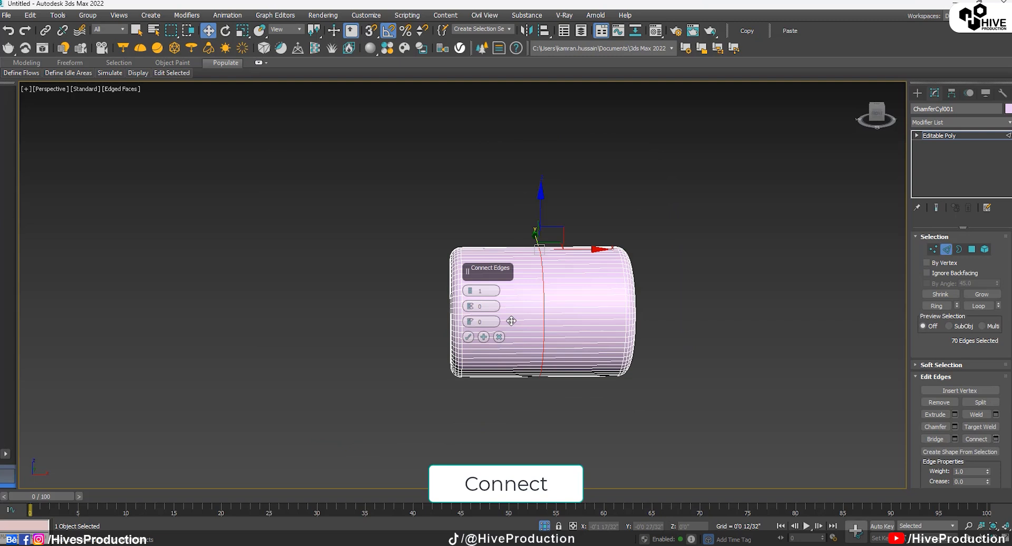
{"action": "left_click", "coordinate": [471, 289]}
{"action": "left_click_drag", "start_coordinate": [470, 306], "coordinate": [458, 117]}
{"action": "left_click", "coordinate": [468, 337]}
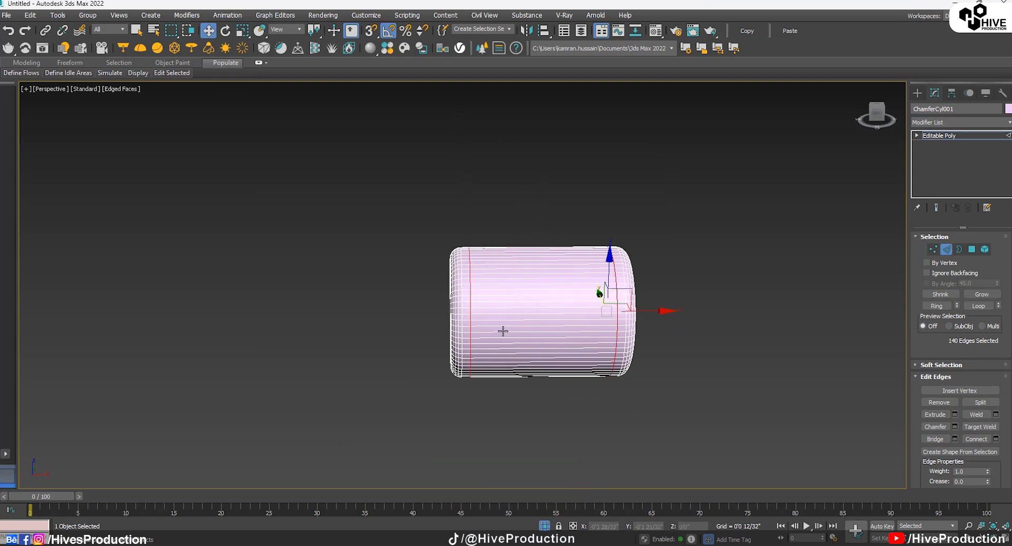
Inset the polygons between the two new loops individually, using By Polygon and an amount of 0'0 1/32".
{"action": "left_click", "coordinate": [937, 306]}
{"action": "left_click", "coordinate": [973, 250], "text": "ctrl"}
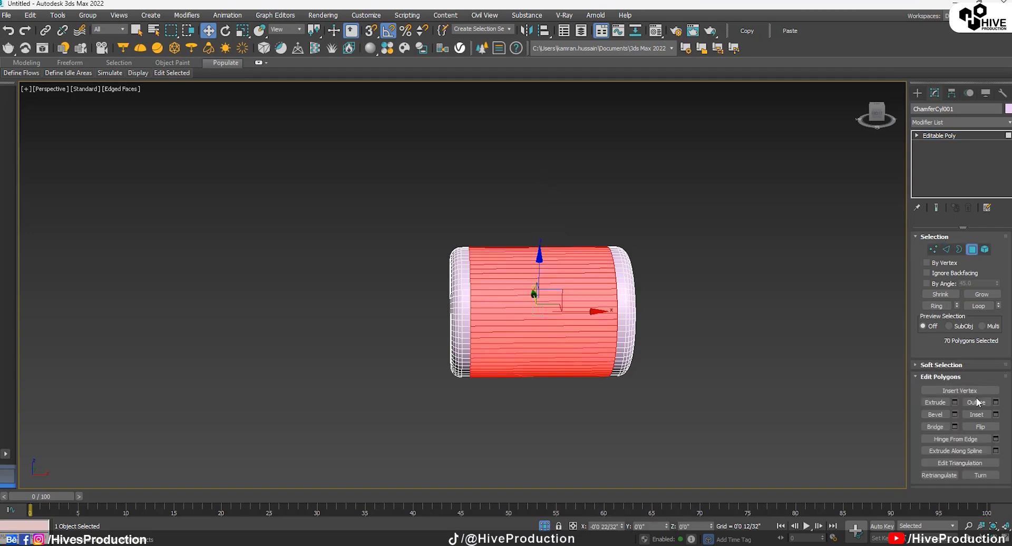
{"action": "left_click", "coordinate": [997, 415]}
{"action": "scroll", "coordinate": [497, 266], "scroll_direction": "up", "scroll_amount": 4}
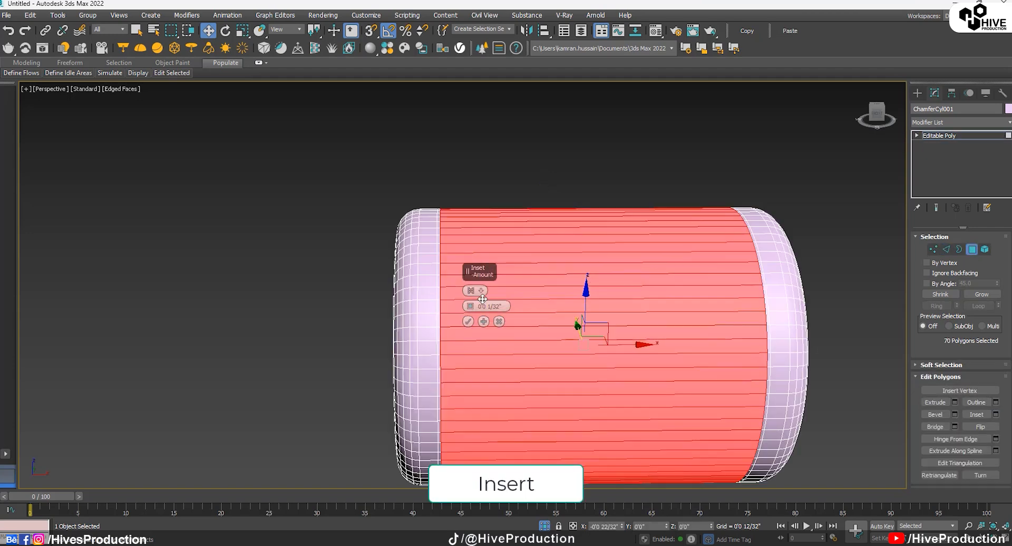
{"action": "left_click", "coordinate": [477, 291]}
{"action": "left_click", "coordinate": [490, 312]}
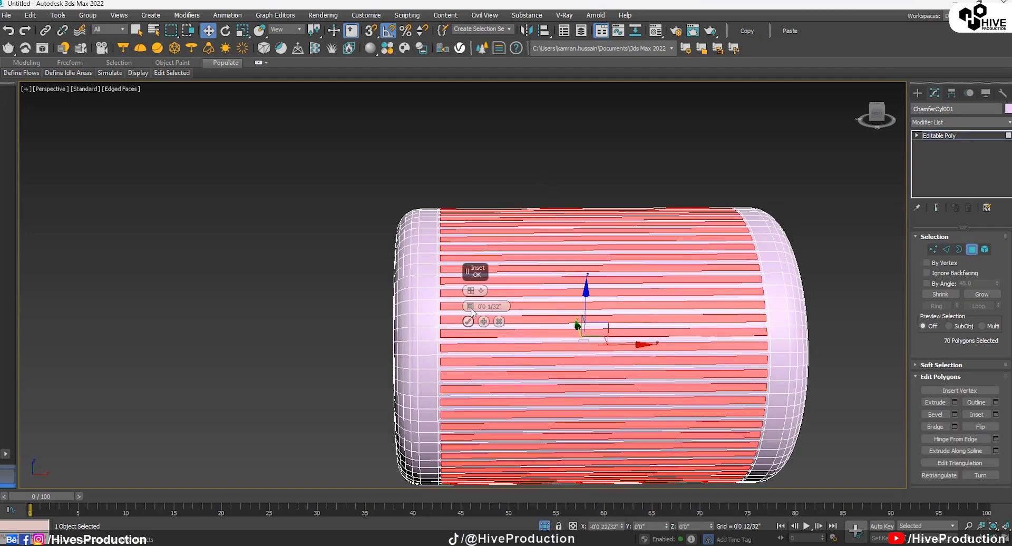
{"action": "left_click_drag", "start_coordinate": [471, 305], "coordinate": [474, 304]}
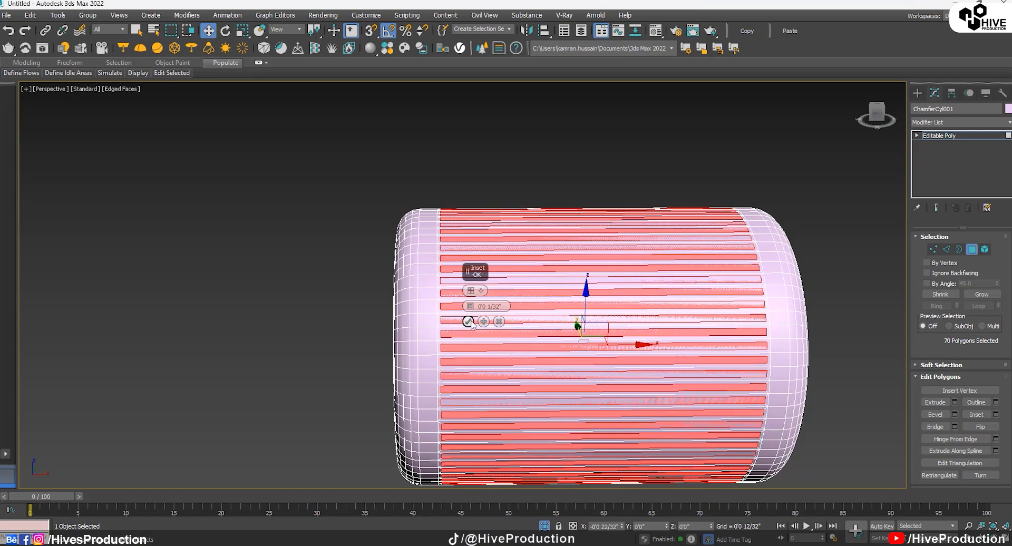
{"action": "left_click", "coordinate": [468, 321]}
Extrude the inset strips slightly outward to form shallow lengthwise ribs around the cylinder, and finish polygon editing.
{"action": "left_click", "coordinate": [955, 403]}
{"action": "middle_click_drag", "start_coordinate": [564, 334], "coordinate": [469, 324], "text": "alt"}
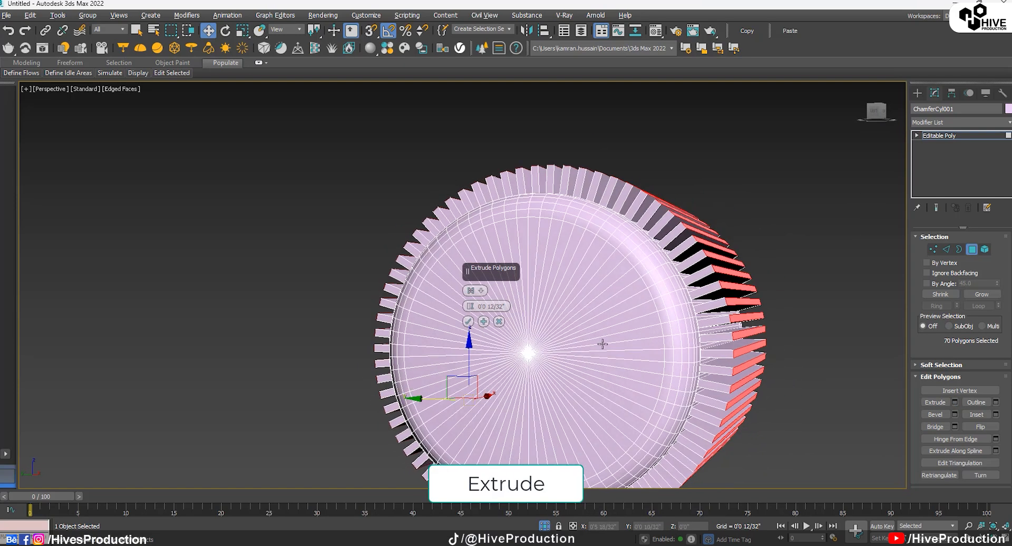
{"action": "left_click_drag", "start_coordinate": [469, 323], "coordinate": [465, 352]}
{"action": "left_click", "coordinate": [467, 321]}
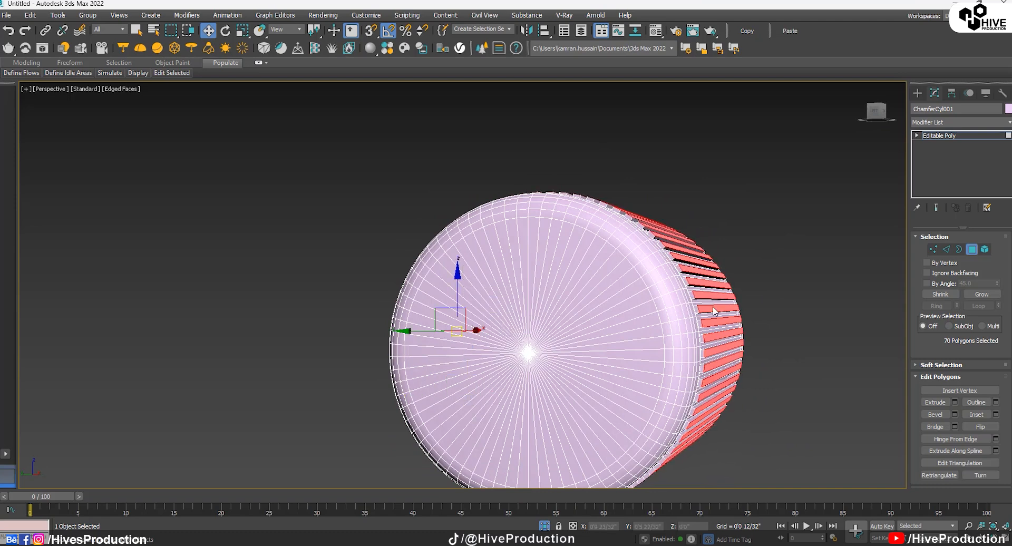
{"action": "left_click", "coordinate": [972, 249]}
{"action": "left_click", "coordinate": [766, 397]}
End the isolation so that the whole pipe assembly is shown.
{"action": "middle_click_drag", "start_coordinate": [766, 397], "coordinate": [702, 428], "text": "alt"}
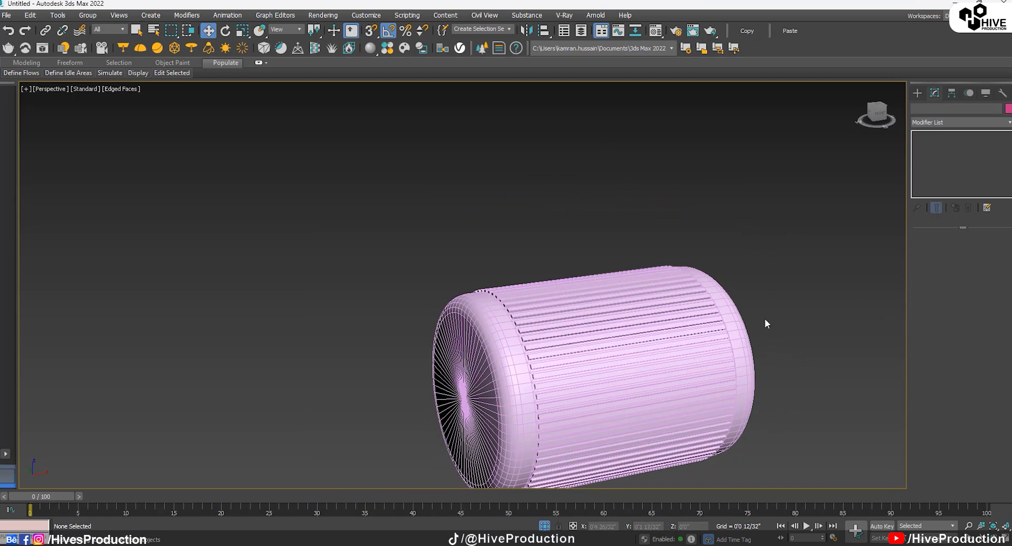
{"action": "right_click", "coordinate": [766, 305]}
{"action": "left_click", "coordinate": [771, 261]}
{"action": "middle_click_drag", "start_coordinate": [751, 302], "coordinate": [740, 346], "text": "alt"}
Create a box over the ribbed body in the Top view, about 0'1 19/32" long, 0'3 9/32" wide and 0'0 6/32" high.
{"action": "left_click", "coordinate": [918, 93]}
{"action": "left_click", "coordinate": [943, 167]}
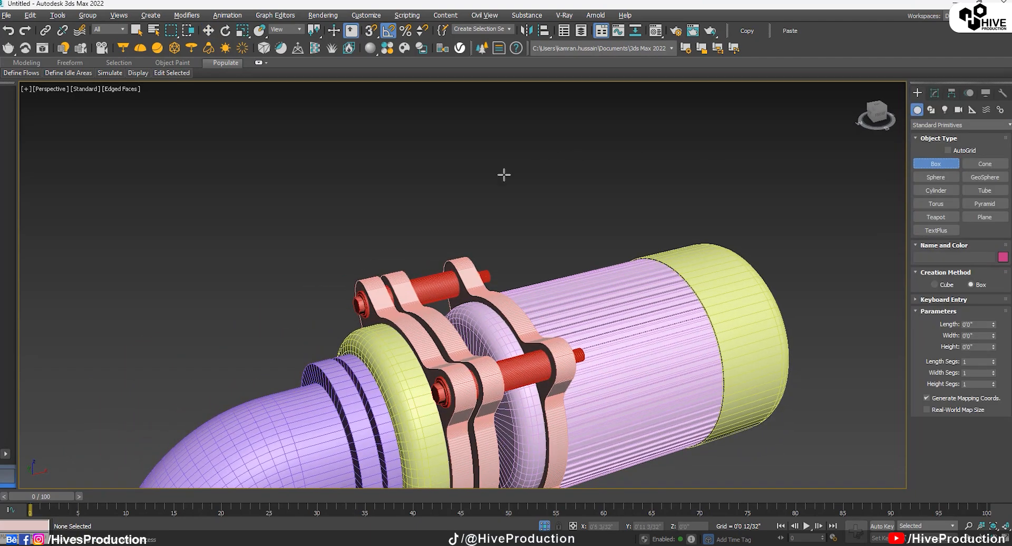
{"action": "key", "text": "alt+w"}
{"action": "left_click_drag", "start_coordinate": [175, 165], "coordinate": [267, 207]}
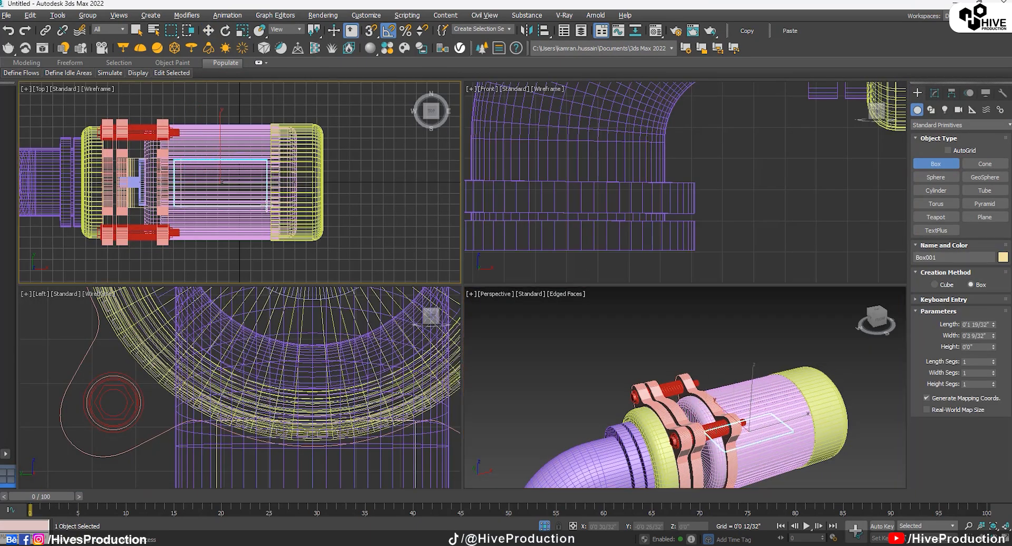
{"action": "left_click", "coordinate": [267, 199]}
{"action": "scroll", "coordinate": [767, 364], "scroll_direction": "down", "scroll_amount": 2}
{"action": "scroll", "coordinate": [778, 219], "scroll_direction": "down", "scroll_amount": 5}
{"action": "middle_click_drag", "start_coordinate": [868, 174], "coordinate": [771, 188]}
{"action": "scroll", "coordinate": [771, 188], "scroll_direction": "up", "scroll_amount": 2}
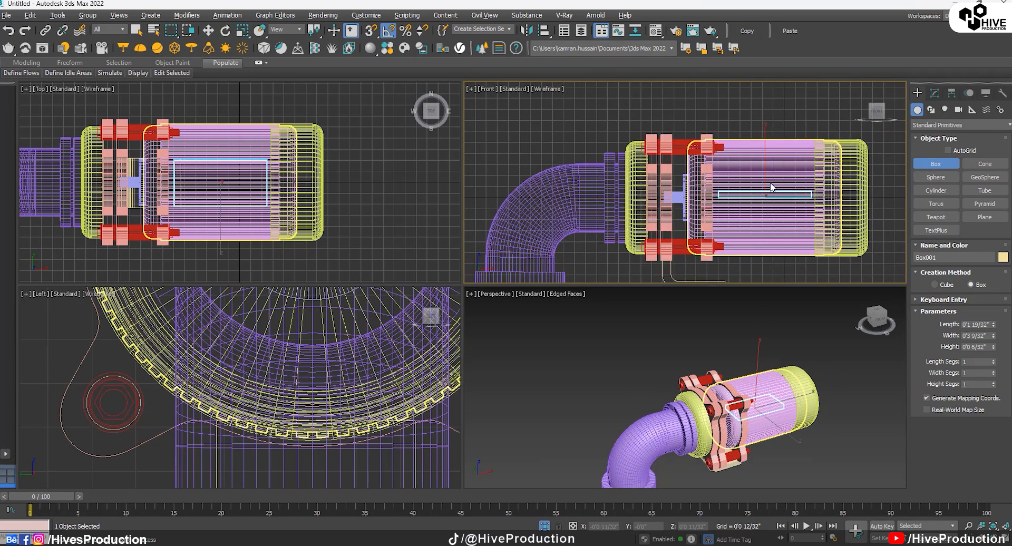
Raise the box in the Front view onto the top of the ribbed body, at about Z 0'1 30/32".
{"action": "key", "text": "w"}
{"action": "left_click_drag", "start_coordinate": [765, 164], "coordinate": [766, 110]}
{"action": "right_click", "coordinate": [870, 424]}
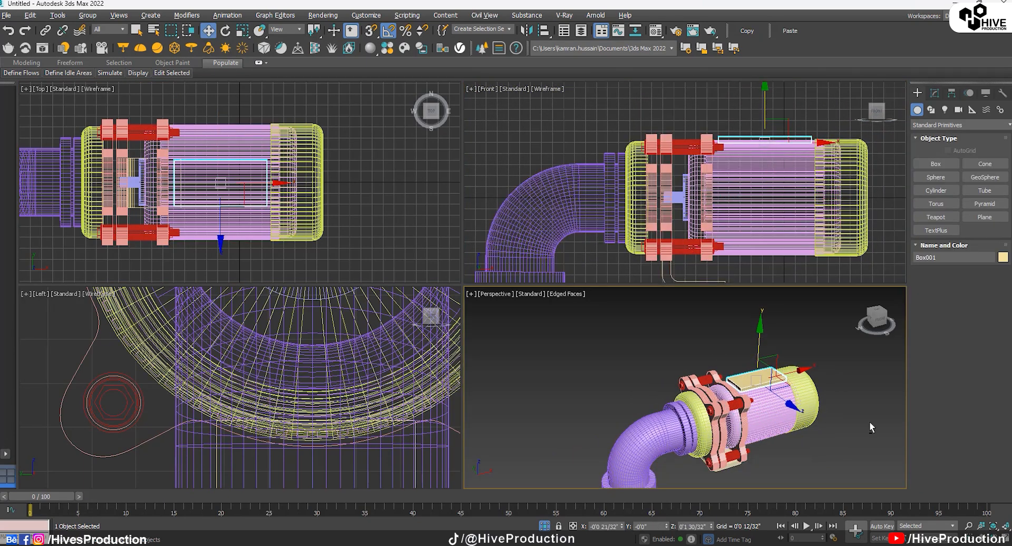
{"action": "key", "text": "alt+w"}
Lower the plate slightly into the ribs, to about Z 0'1 26/32".
{"action": "left_click", "coordinate": [791, 402]}
{"action": "middle_click_drag", "start_coordinate": [608, 350], "coordinate": [633, 359], "text": "alt"}
{"action": "scroll", "coordinate": [585, 278], "scroll_direction": "up", "scroll_amount": 4}
{"action": "middle_click_drag", "start_coordinate": [584, 277], "coordinate": [608, 401]}
{"action": "left_click", "coordinate": [590, 301]}
{"action": "left_click", "coordinate": [580, 280]}
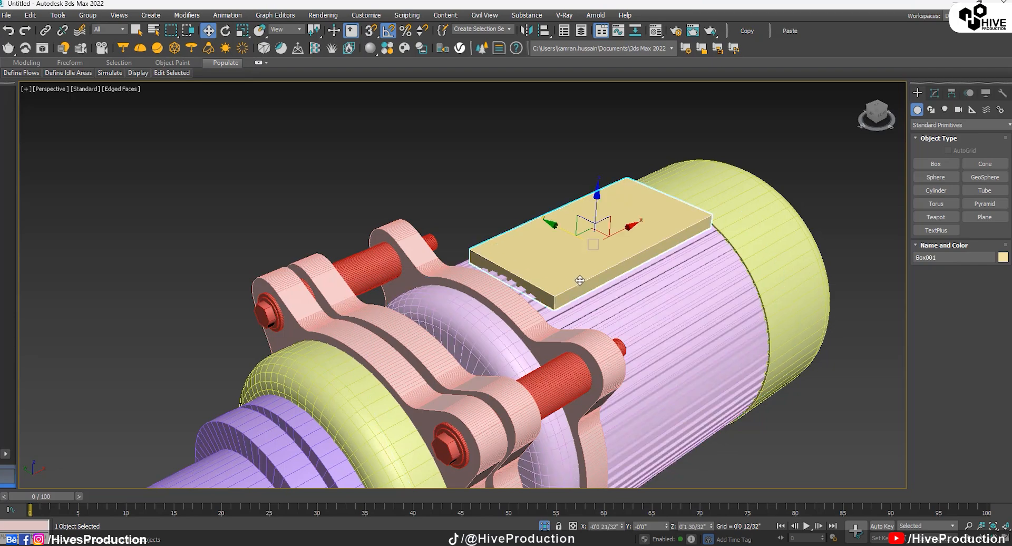
{"action": "left_click_drag", "start_coordinate": [597, 196], "coordinate": [602, 202]}
{"action": "middle_click_drag", "start_coordinate": [602, 202], "coordinate": [577, 295], "text": "alt"}
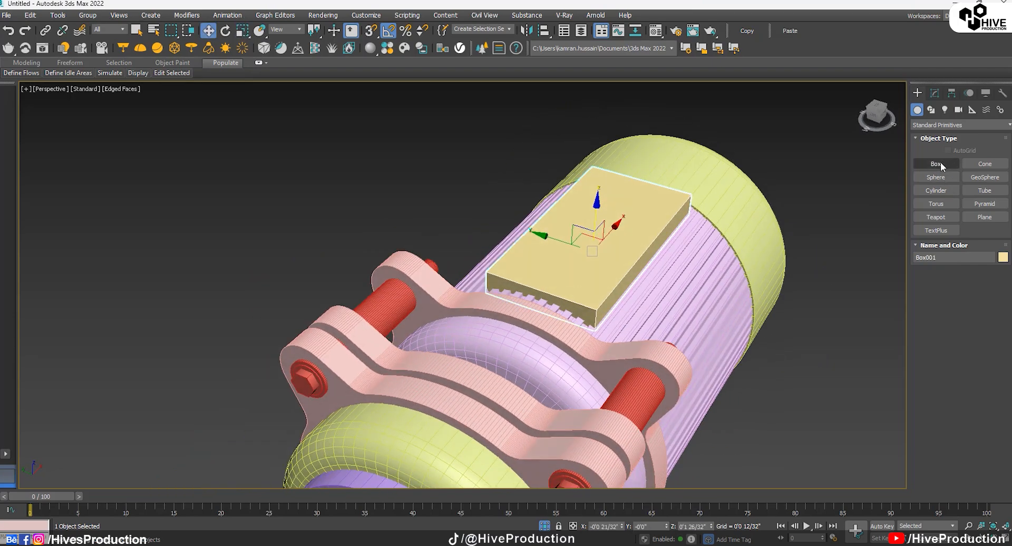
{"action": "scroll", "coordinate": [857, 200], "scroll_direction": "down", "scroll_amount": 3}
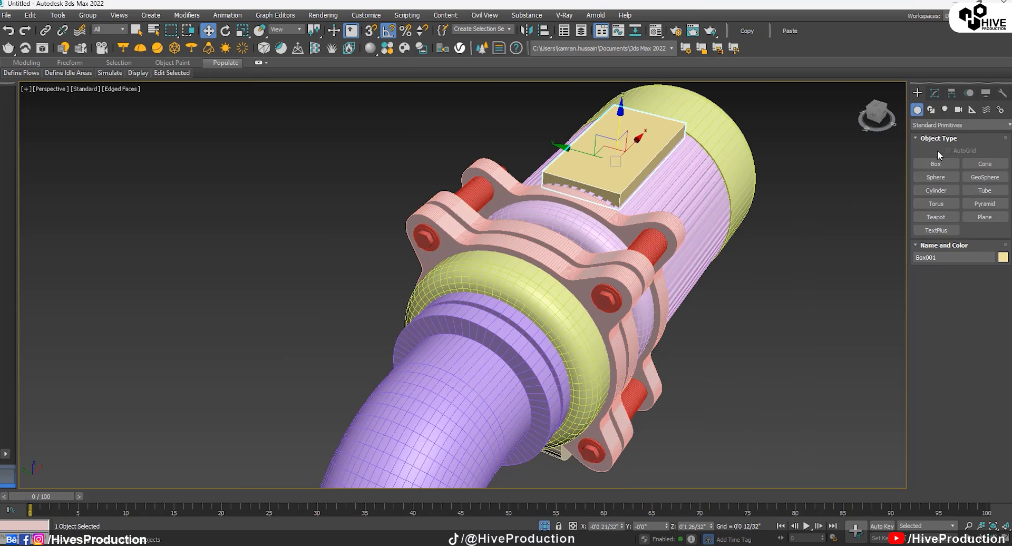
{"action": "left_click", "coordinate": [933, 111]}
{"action": "left_click", "coordinate": [984, 177]}
{"action": "key", "text": "alt+w"}
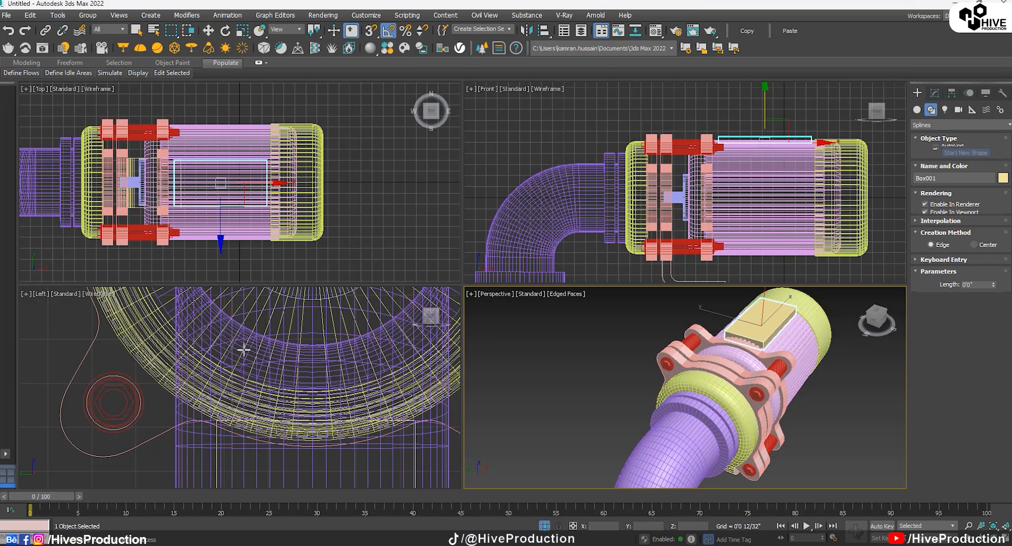
{"action": "scroll", "coordinate": [246, 369], "scroll_direction": "down", "scroll_amount": 6}
{"action": "scroll", "coordinate": [239, 372], "scroll_direction": "up", "scroll_amount": 4}
{"action": "left_click_drag", "start_coordinate": [196, 308], "coordinate": [332, 446]}
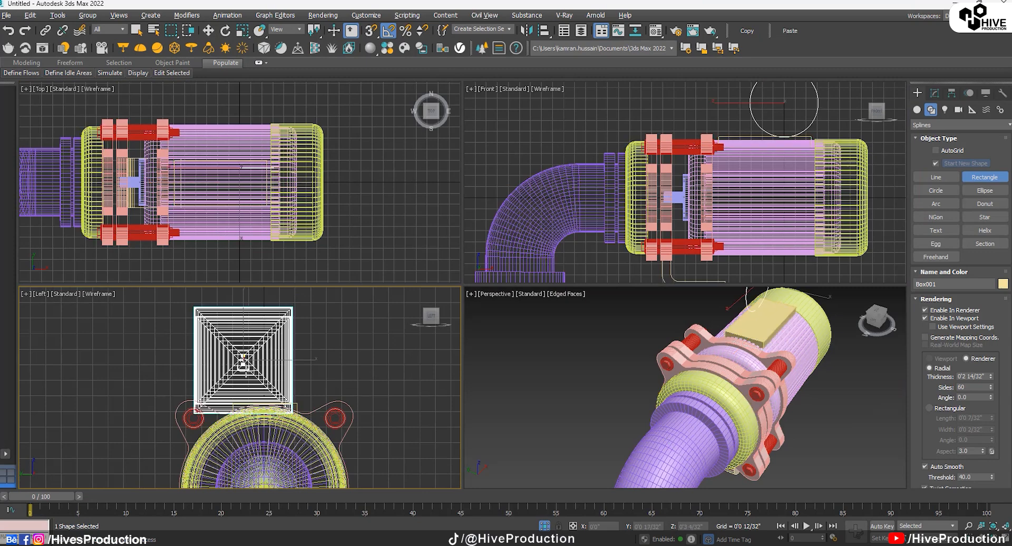
{"action": "key", "text": "w"}
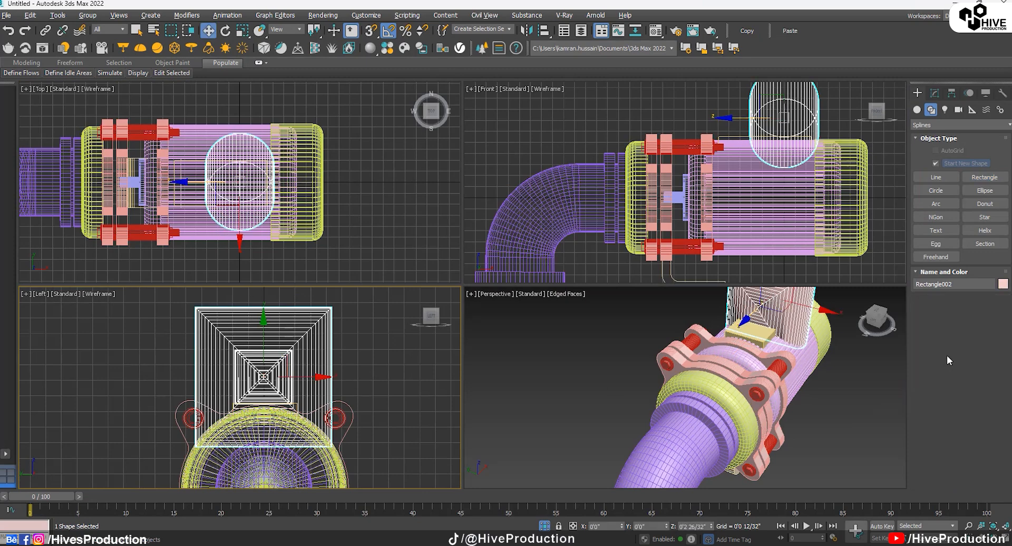
{"action": "key", "text": "ctrl+z"}
{"action": "left_click", "coordinate": [938, 93]}
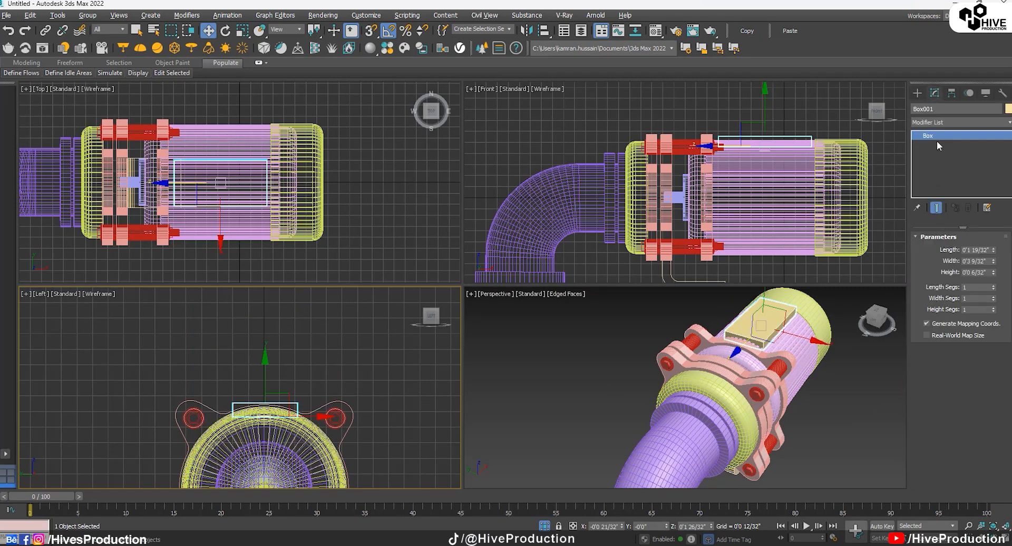
Turn off Enable In Renderer and Enable In Viewport for new splines.
{"action": "left_click", "coordinate": [918, 94]}
{"action": "left_click", "coordinate": [931, 110]}
{"action": "left_click", "coordinate": [936, 177]}
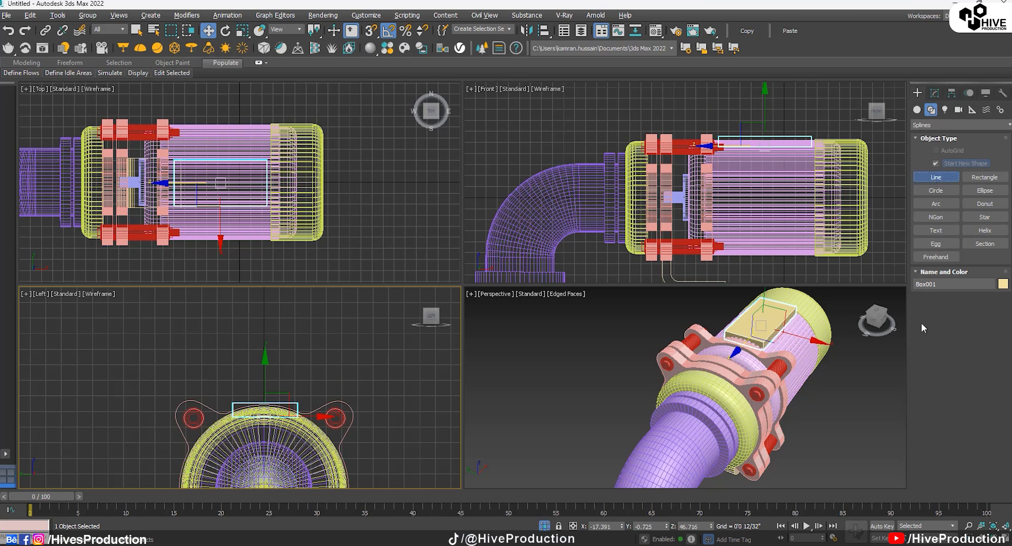
{"action": "left_click", "coordinate": [936, 299]}
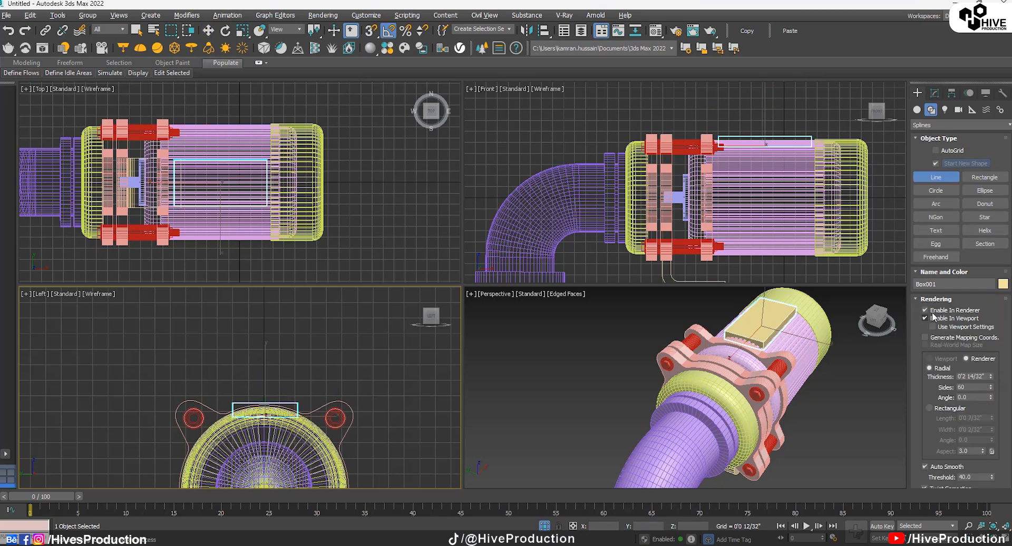
{"action": "left_click", "coordinate": [246, 350]}
{"action": "right_click", "coordinate": [271, 391]}
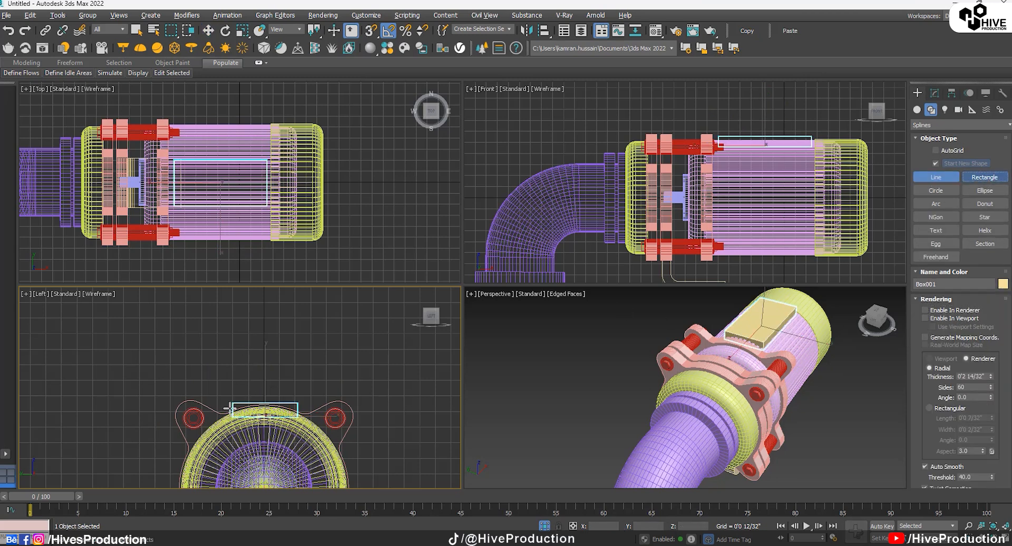
Draw a small upright rectangle standing on the plate in the Left view and convert it to an Editable Spline.
{"action": "left_click", "coordinate": [984, 177]}
{"action": "left_click_drag", "start_coordinate": [243, 354], "coordinate": [287, 404]}
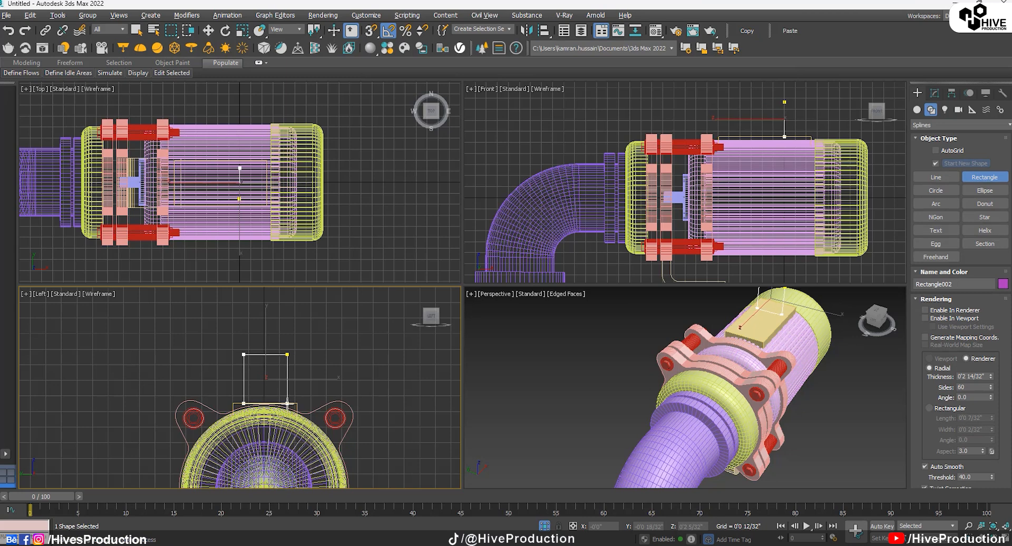
{"action": "key", "text": "w"}
{"action": "mouse_move", "coordinate": [285, 483]}
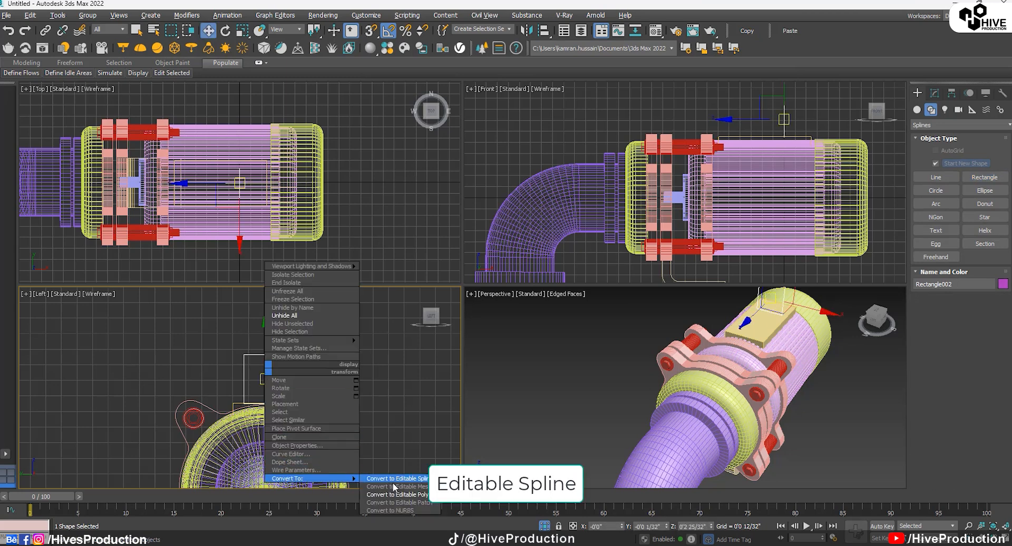
{"action": "left_click", "coordinate": [393, 479]}
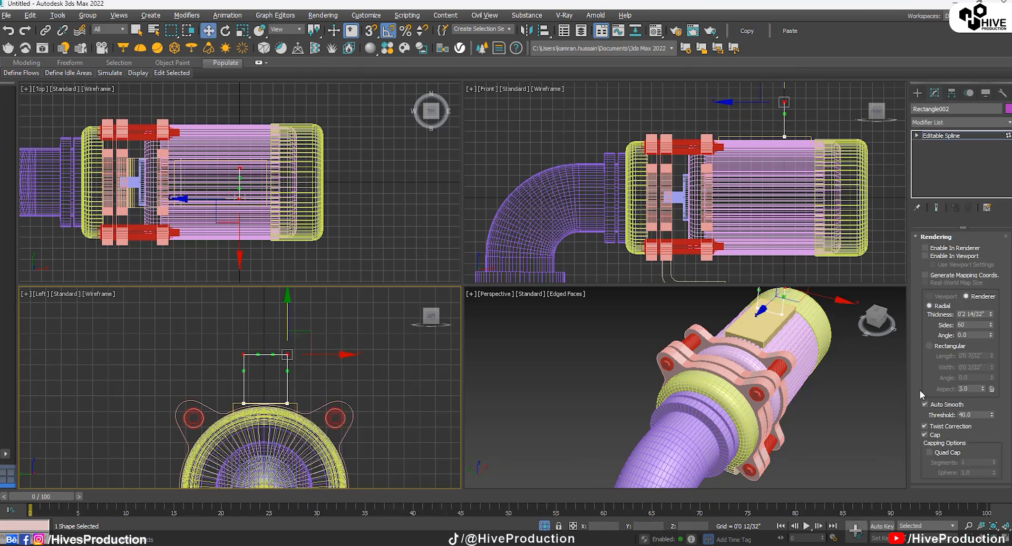
Fillet the rectangle's two upper corners until they meet in a full semicircular arch.
{"action": "scroll", "coordinate": [928, 401], "scroll_direction": "down", "scroll_amount": 15}
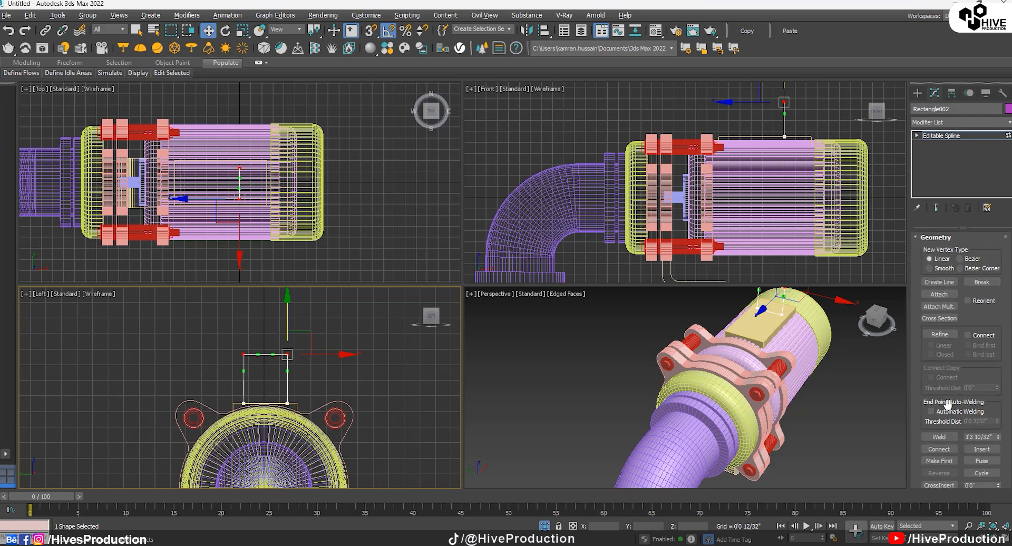
{"action": "scroll", "coordinate": [946, 405], "scroll_direction": "down", "scroll_amount": 3}
{"action": "left_click", "coordinate": [939, 433]}
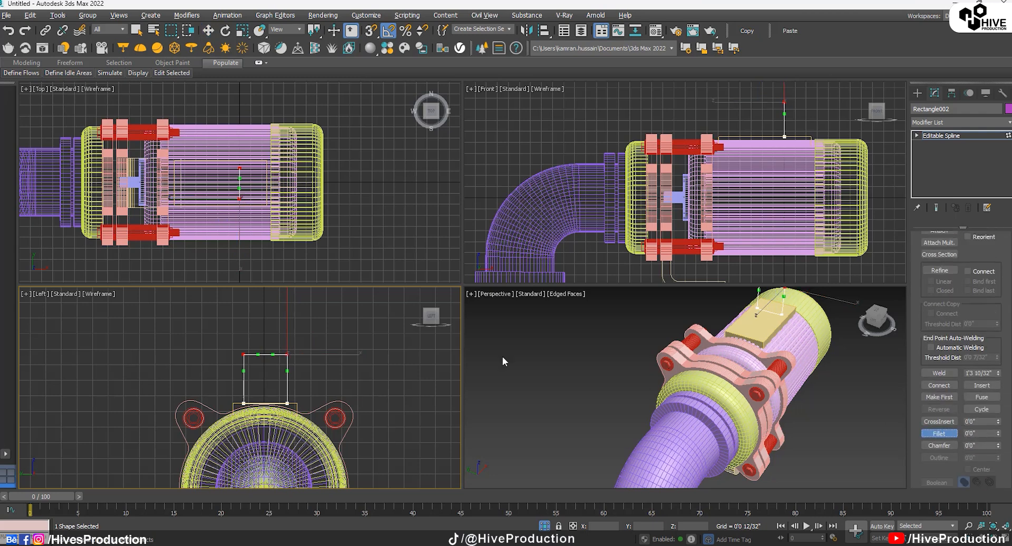
{"action": "left_click_drag", "start_coordinate": [287, 354], "coordinate": [274, 281]}
{"action": "scroll", "coordinate": [286, 399], "scroll_direction": "up", "scroll_amount": 3}
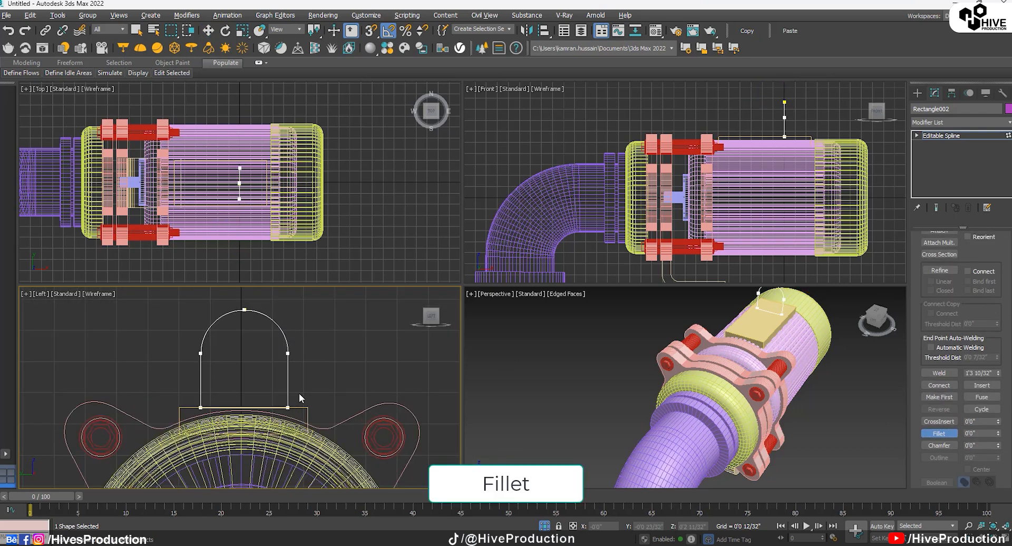
Apply an Extrude modifier to the arched outline standing on the top plate.
{"action": "key", "text": "1"}
{"action": "key", "text": "1"}
{"action": "left_click", "coordinate": [287, 408]}
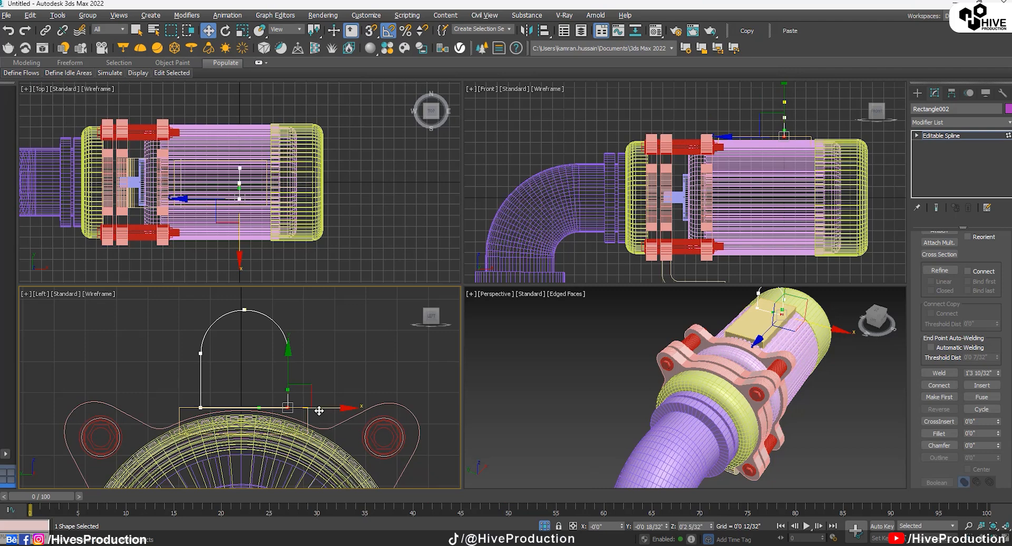
{"action": "left_click", "coordinate": [927, 136]}
{"action": "left_click", "coordinate": [934, 123]}
{"action": "key", "text": "r"}
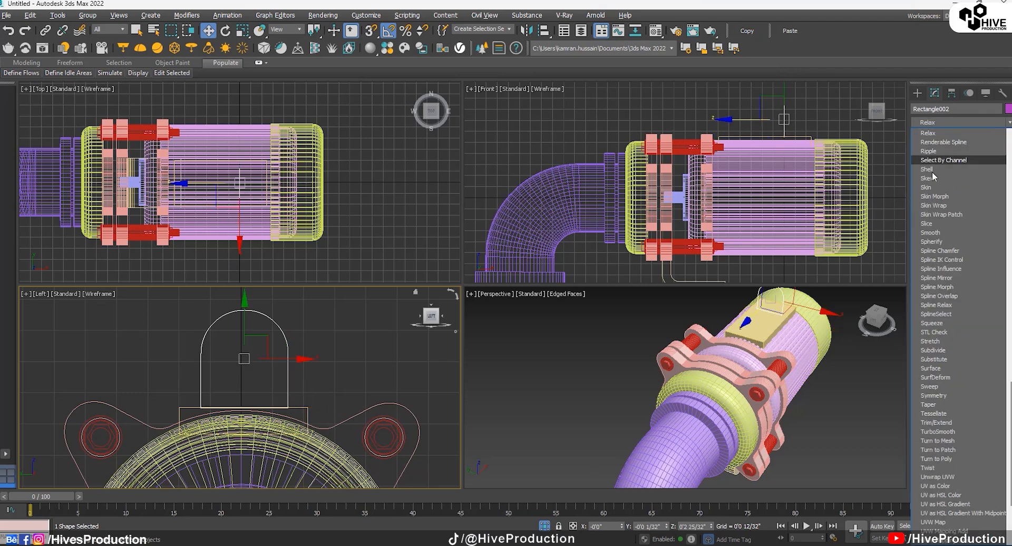
{"action": "left_click", "coordinate": [934, 123]}
{"action": "left_click", "coordinate": [934, 122]}
{"action": "key", "text": "e"}
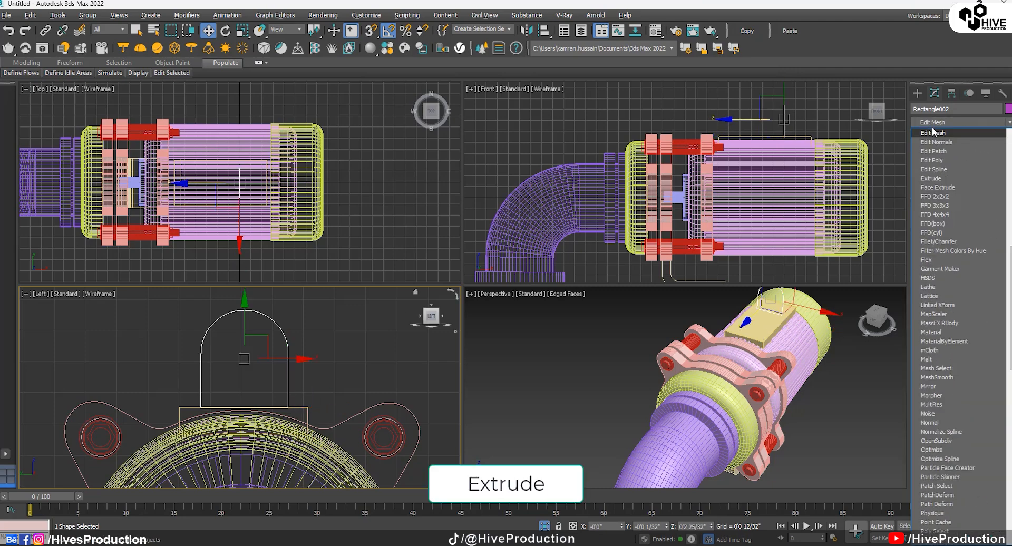
{"action": "left_click", "coordinate": [933, 178]}
Slide the extruded arch along the plate and set its extrusion amount to about 0'3 1/32" so it spans the plate.
{"action": "middle_click", "coordinate": [731, 365]}
{"action": "key", "text": "alt+w"}
{"action": "middle_click_drag", "start_coordinate": [743, 361], "coordinate": [601, 321], "text": "alt"}
{"action": "scroll", "coordinate": [601, 322], "scroll_direction": "up", "scroll_amount": 4}
{"action": "left_click_drag", "start_coordinate": [602, 275], "coordinate": [703, 274]}
{"action": "left_click_drag", "start_coordinate": [993, 254], "coordinate": [979, 215]}
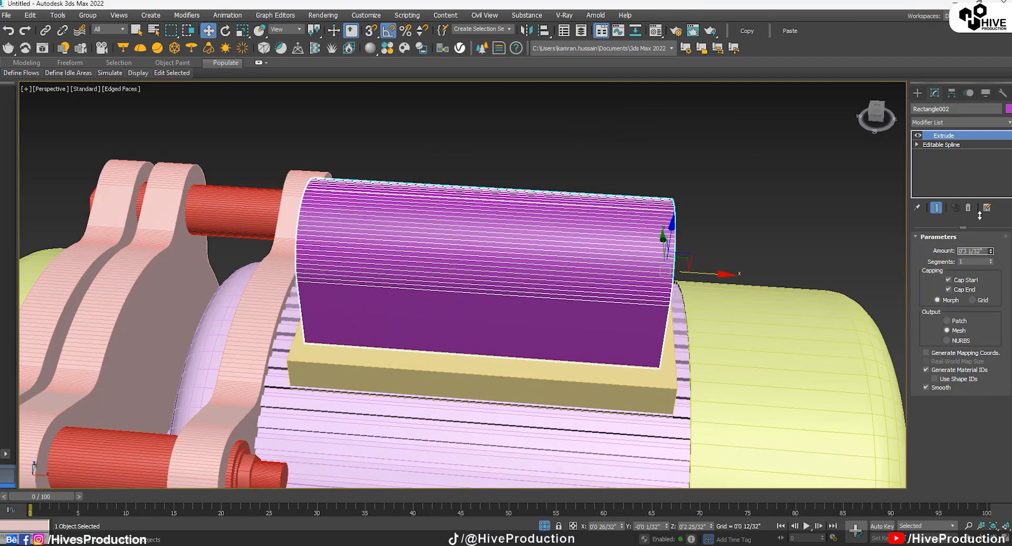
Scale the top plate narrower and thicker, to about 78.5% in Y and 161% in Z.
{"action": "scroll", "coordinate": [748, 267], "scroll_direction": "down", "scroll_amount": 8}
{"action": "left_click", "coordinate": [724, 448]}
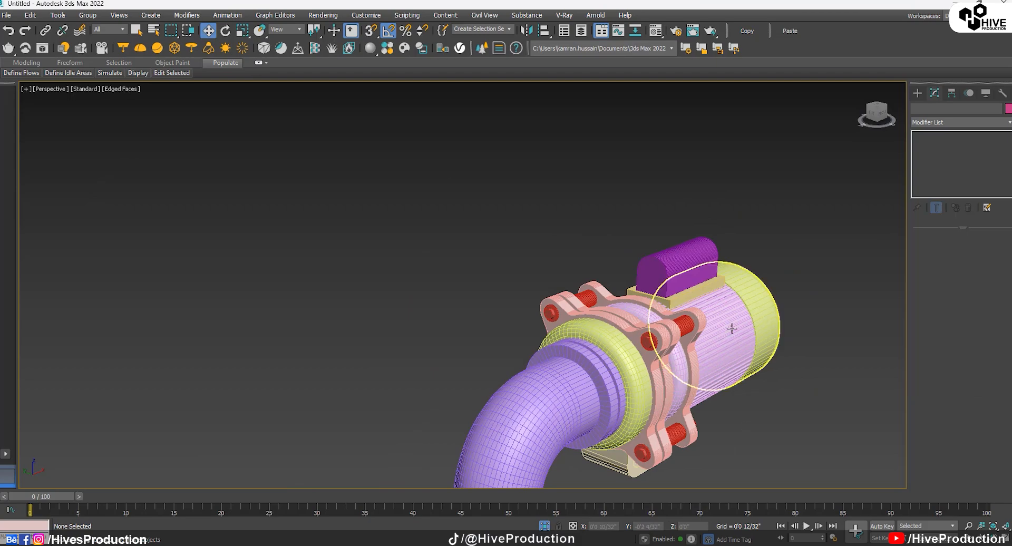
{"action": "left_click", "coordinate": [646, 300]}
{"action": "scroll", "coordinate": [664, 292], "scroll_direction": "up", "scroll_amount": 8}
{"action": "key", "text": "r"}
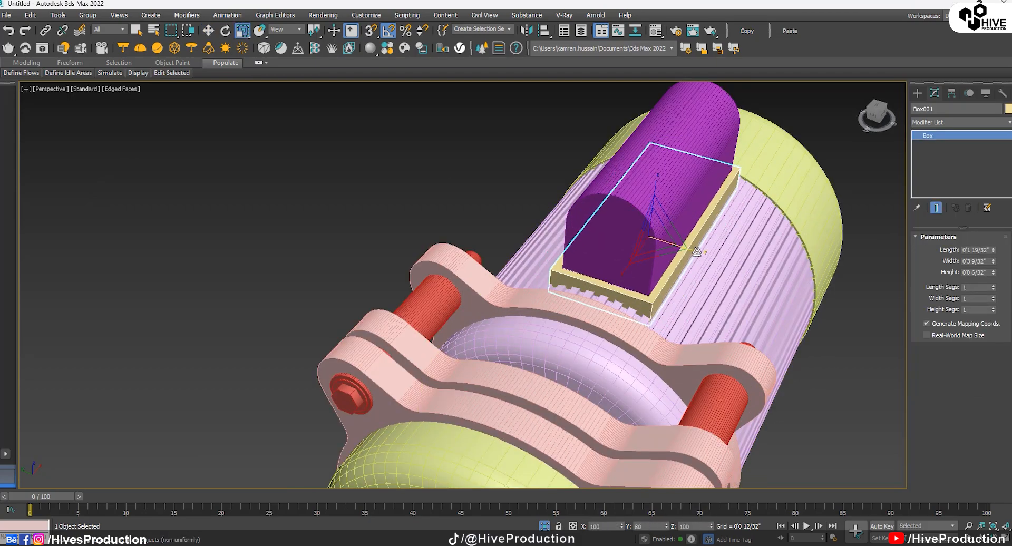
{"action": "middle_click_drag", "start_coordinate": [697, 252], "coordinate": [689, 332], "text": "alt"}
{"action": "scroll", "coordinate": [690, 332], "scroll_direction": "down", "scroll_amount": 8}
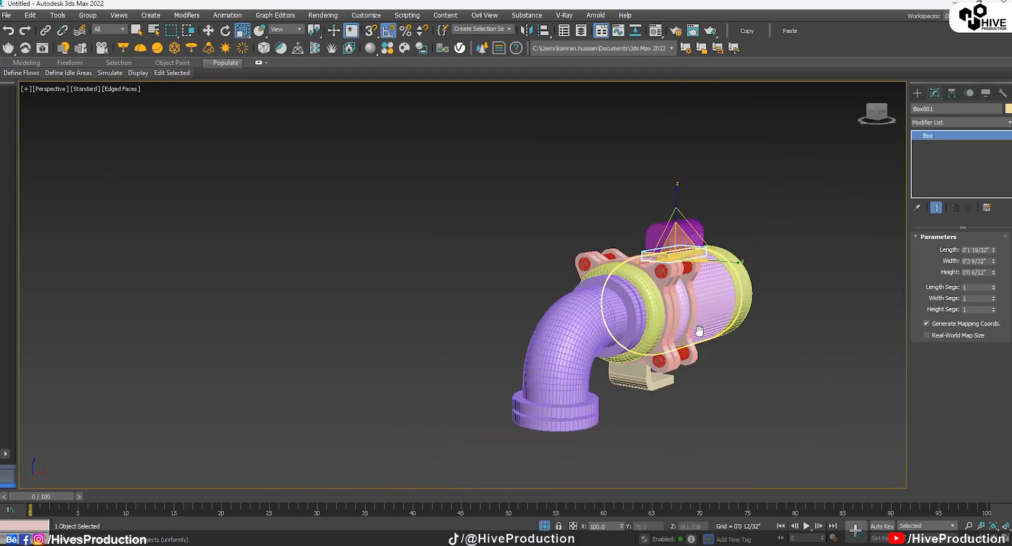
{"action": "left_click", "coordinate": [755, 417]}
Clone the lower corner bolt's hex head, washer and far end stub, placing the copies near the elbow.
{"action": "scroll", "coordinate": [668, 370], "scroll_direction": "up", "scroll_amount": 10}
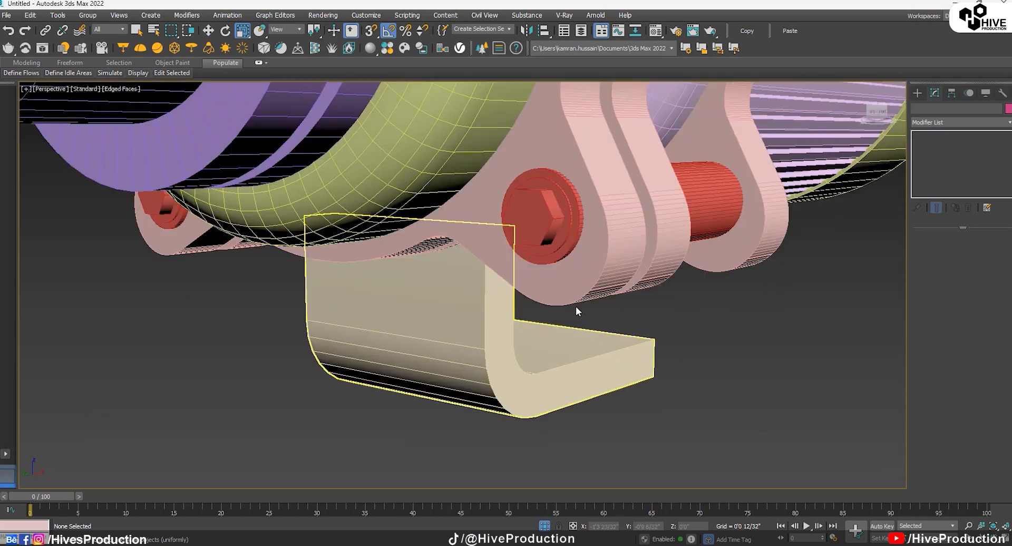
{"action": "middle_click_drag", "start_coordinate": [576, 311], "coordinate": [696, 471]}
{"action": "left_click", "coordinate": [681, 380]}
{"action": "left_click", "coordinate": [692, 369], "text": "ctrl"}
{"action": "scroll", "coordinate": [695, 384], "scroll_direction": "up", "scroll_amount": 1}
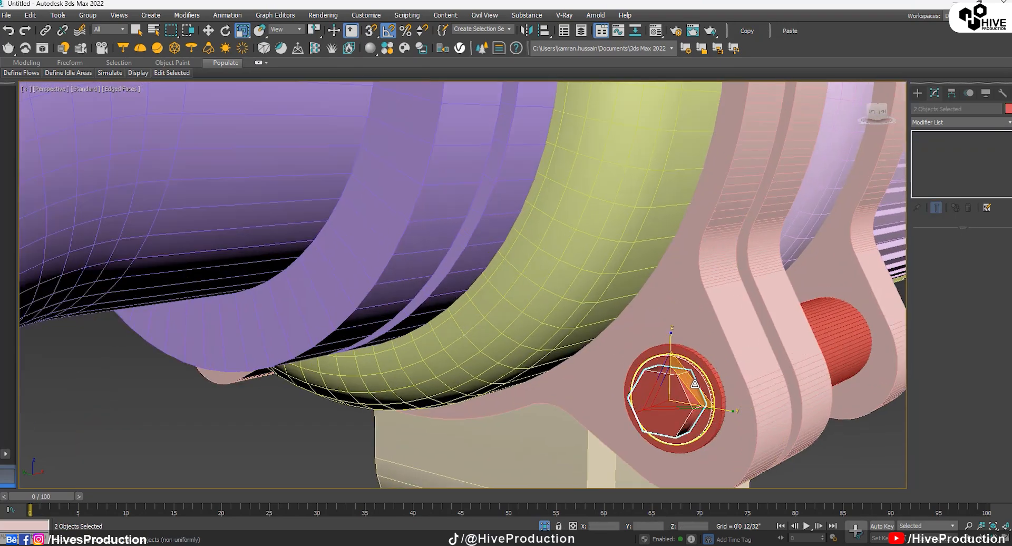
{"action": "scroll", "coordinate": [695, 385], "scroll_direction": "down", "scroll_amount": 5}
{"action": "middle_click_drag", "start_coordinate": [712, 380], "coordinate": [717, 315]}
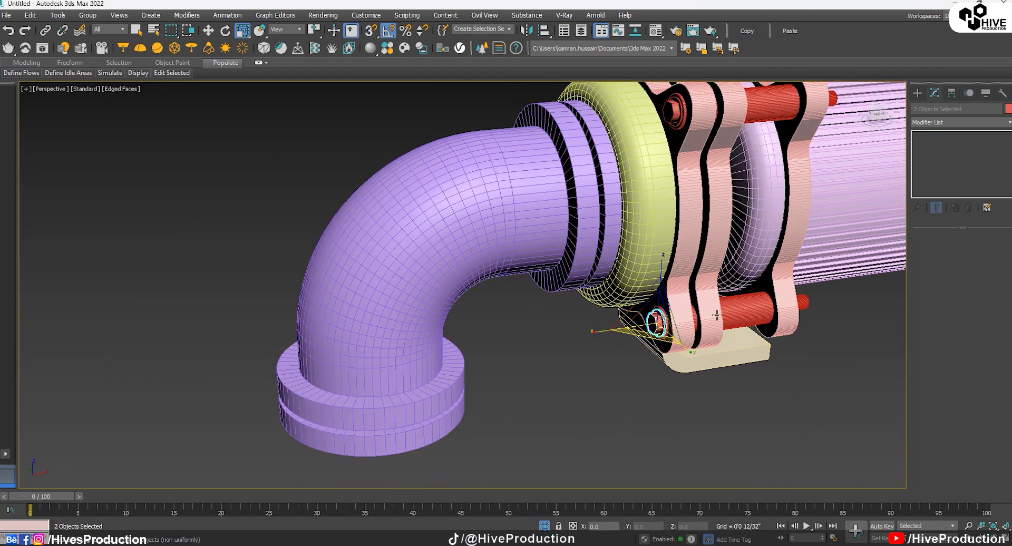
{"action": "key", "text": "w"}
{"action": "left_click", "coordinate": [722, 315], "text": "ctrl"}
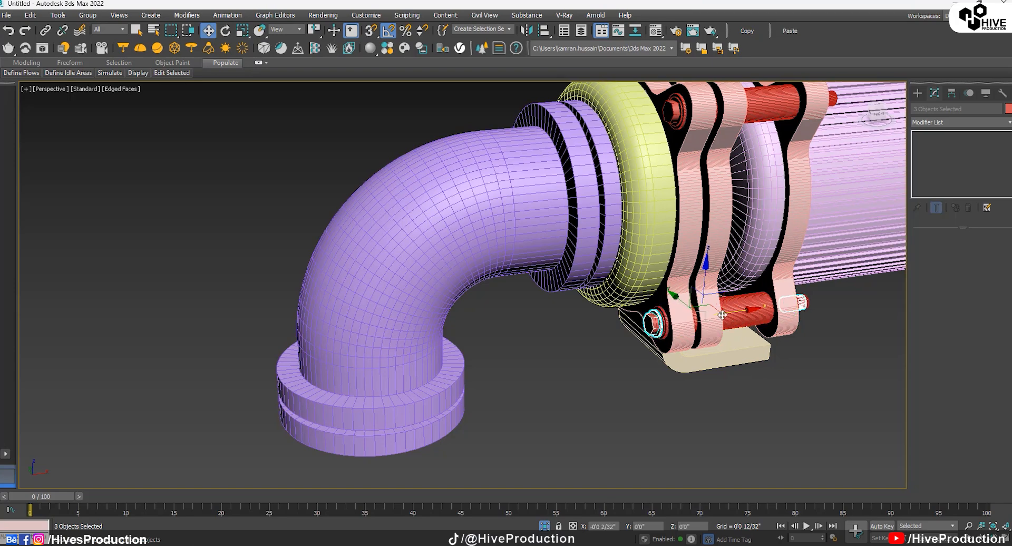
{"action": "left_click_drag", "start_coordinate": [722, 315], "coordinate": [499, 348], "text": "shift"}
{"action": "left_click", "coordinate": [503, 322]}
{"action": "left_click", "coordinate": [469, 385]}
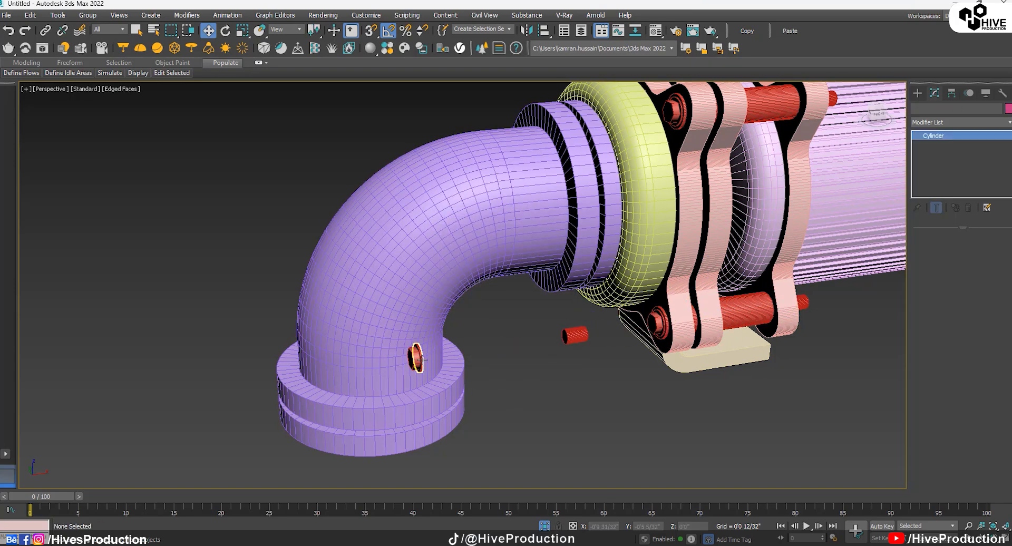
Move the copied head and washer against the copied stub and scale them down to suit its diameter.
{"action": "left_click", "coordinate": [422, 360]}
{"action": "left_click", "coordinate": [416, 358], "text": "ctrl"}
{"action": "left_click_drag", "start_coordinate": [442, 354], "coordinate": [584, 367]}
{"action": "middle_click_drag", "start_coordinate": [584, 367], "coordinate": [565, 366], "text": "alt"}
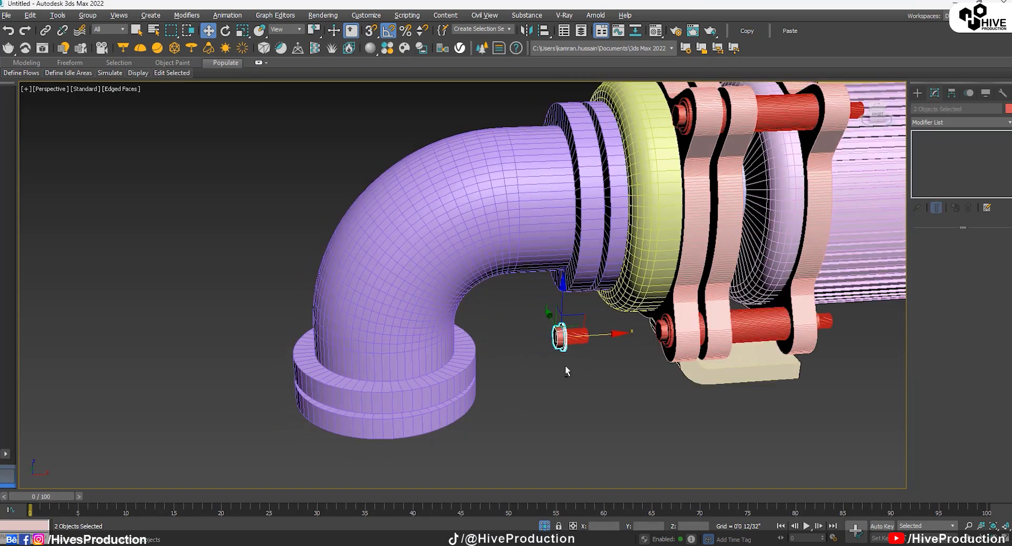
{"action": "scroll", "coordinate": [565, 366], "scroll_direction": "up", "scroll_amount": 10}
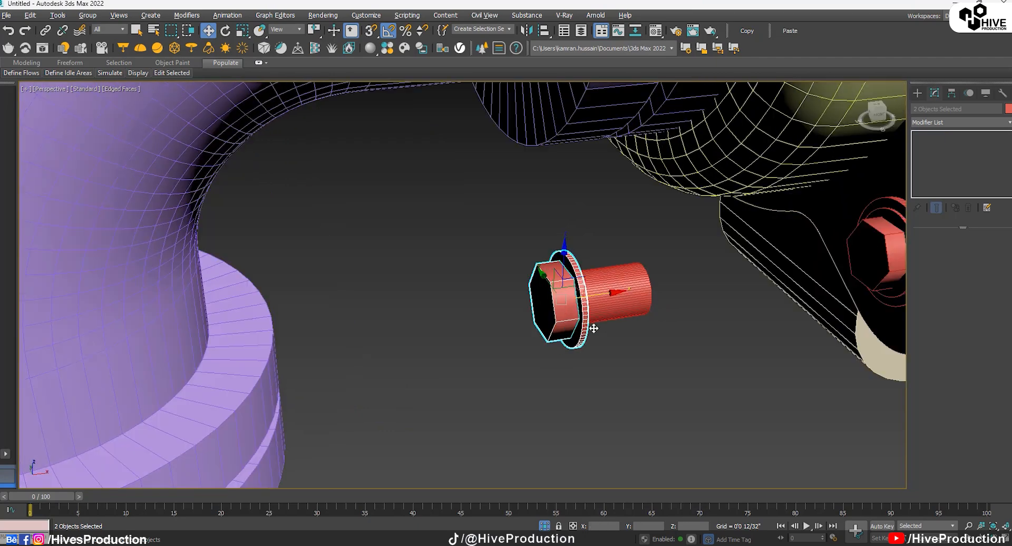
{"action": "middle_click_drag", "start_coordinate": [593, 329], "coordinate": [606, 327], "text": "alt"}
{"action": "key", "text": "r"}
{"action": "left_click_drag", "start_coordinate": [572, 299], "coordinate": [628, 285]}
Add the stub to the selection and rotate the whole small bolt upright with its head on top.
{"action": "left_click", "coordinate": [633, 301], "text": "ctrl"}
{"action": "scroll", "coordinate": [648, 350], "scroll_direction": "down", "scroll_amount": 6}
{"action": "key", "text": "e"}
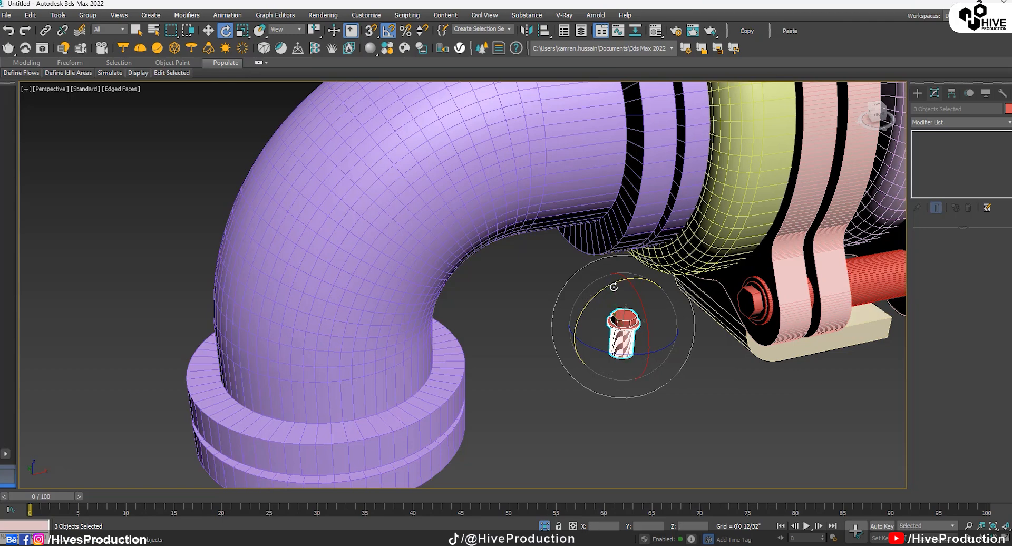
In the Front view, seat the bolt on the elbow's lower flange and lower its shank across the gap between the rings.
{"action": "key", "text": "alt+w"}
{"action": "middle_click", "coordinate": [636, 220]}
{"action": "key", "text": "alt+w"}
{"action": "key", "text": "w"}
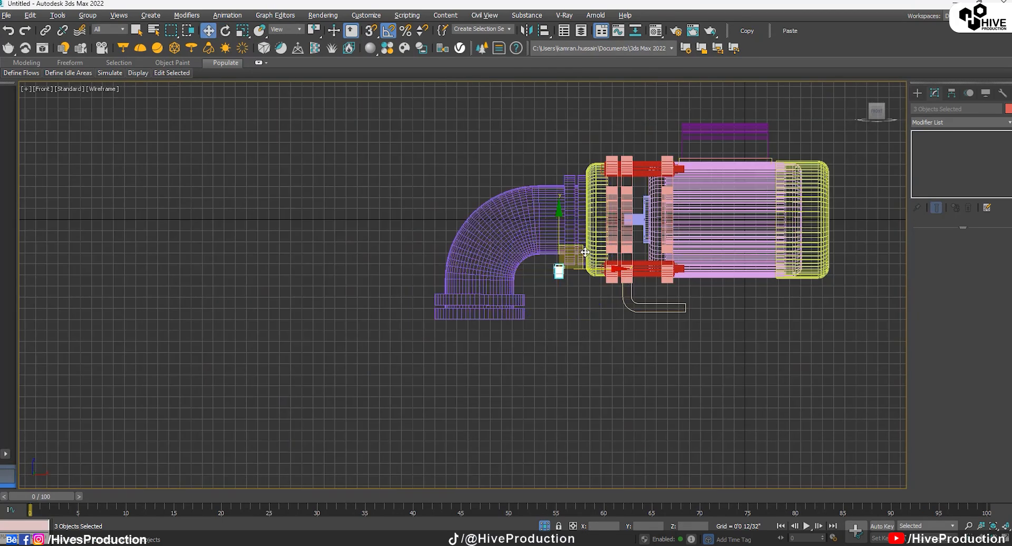
{"action": "left_click_drag", "start_coordinate": [580, 250], "coordinate": [504, 281]}
{"action": "scroll", "coordinate": [485, 310], "scroll_direction": "up", "scroll_amount": 7}
{"action": "scroll", "coordinate": [389, 303], "scroll_direction": "up", "scroll_amount": 2}
{"action": "middle_click_drag", "start_coordinate": [389, 302], "coordinate": [472, 353]}
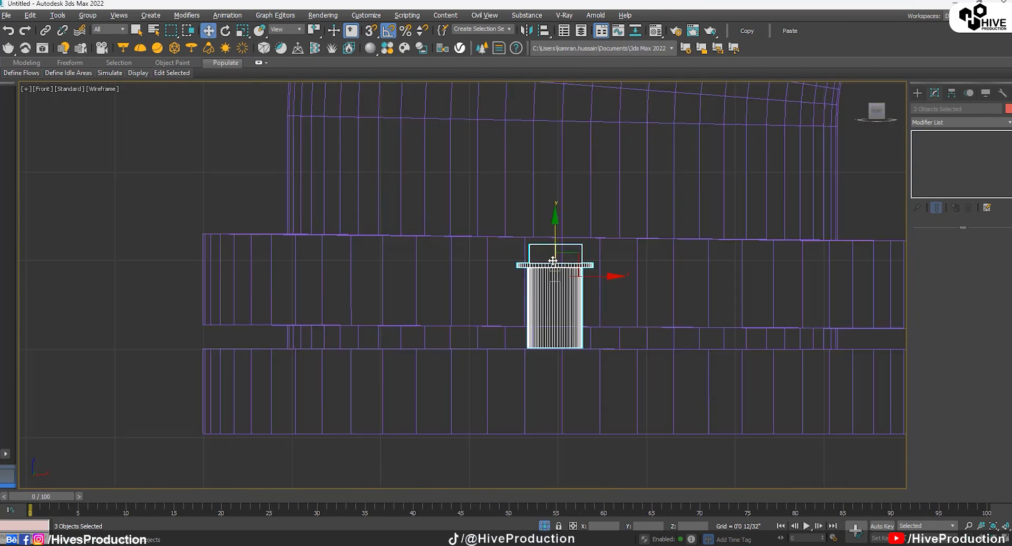
{"action": "left_click_drag", "start_coordinate": [556, 252], "coordinate": [563, 230]}
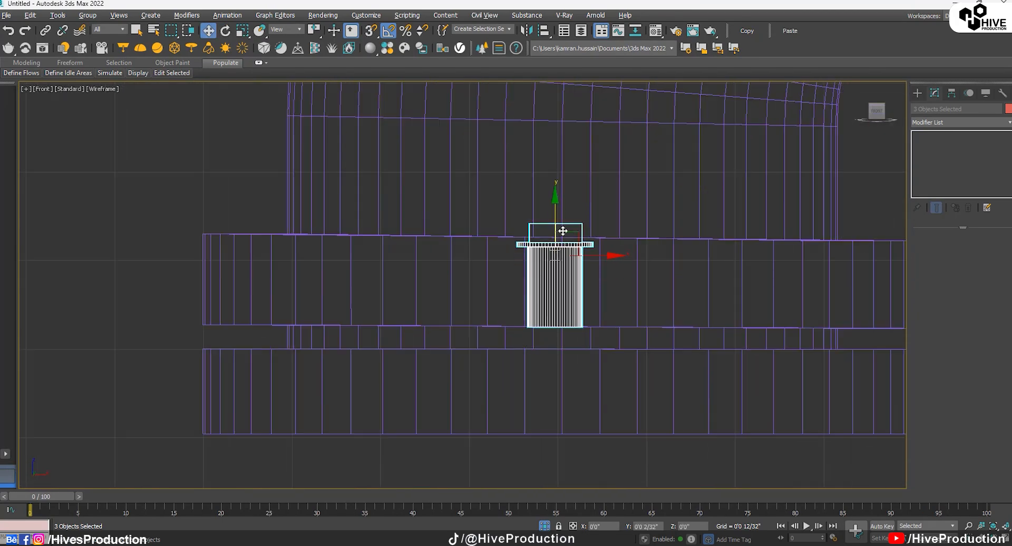
{"action": "left_click", "coordinate": [555, 264]}
{"action": "left_click_drag", "start_coordinate": [554, 263], "coordinate": [561, 301]}
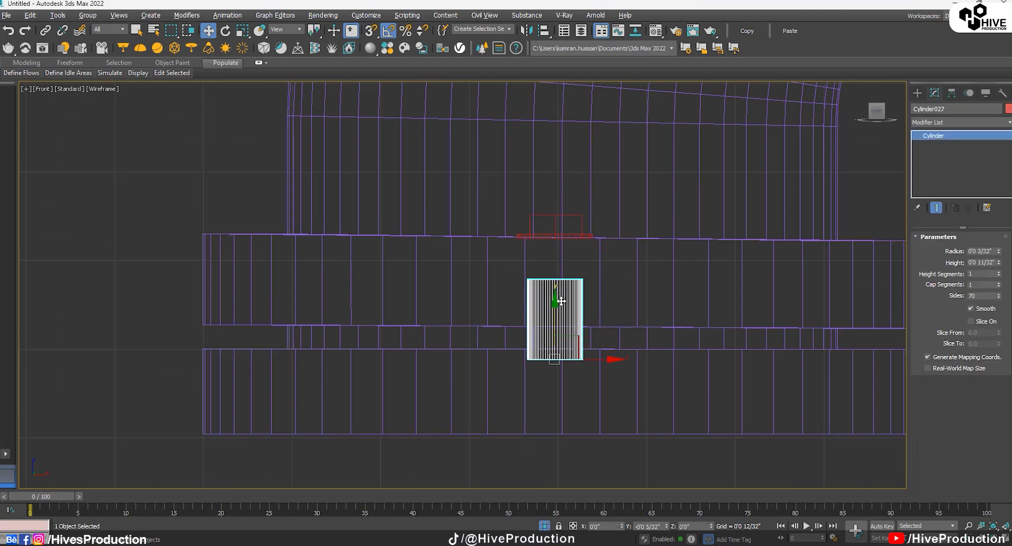
Adjust the bolt's position in the Perspective view so it sits within the rim of the lower flange.
{"action": "key", "text": "p"}
{"action": "middle_click_drag", "start_coordinate": [470, 458], "coordinate": [557, 427]}
{"action": "left_click", "coordinate": [556, 427]}
{"action": "middle_click_drag", "start_coordinate": [477, 428], "coordinate": [635, 292], "text": "alt"}
{"action": "left_click_drag", "start_coordinate": [582, 302], "coordinate": [543, 314]}
{"action": "middle_click_drag", "start_coordinate": [545, 314], "coordinate": [551, 285], "text": "alt"}
{"action": "scroll", "coordinate": [551, 274], "scroll_direction": "up", "scroll_amount": 6}
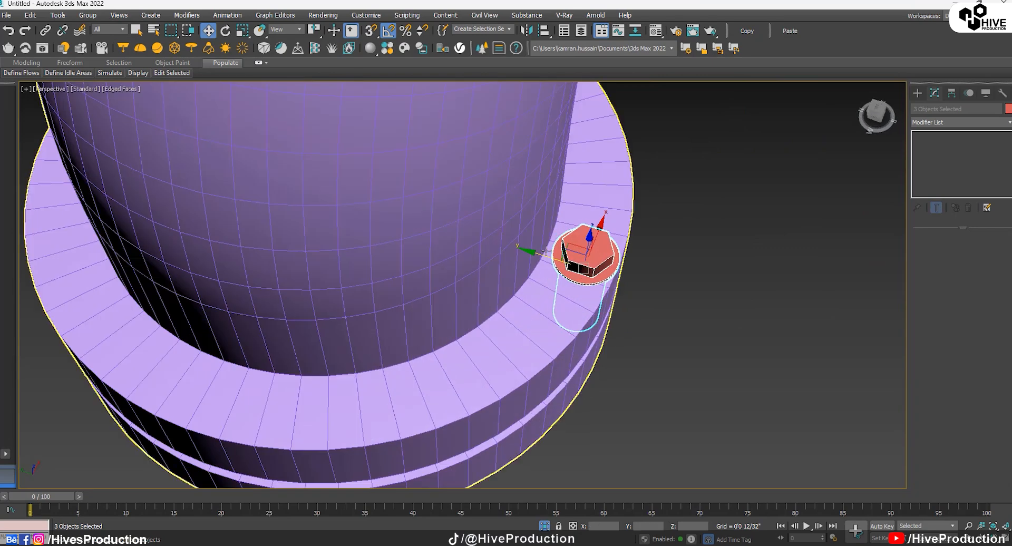
{"action": "left_click_drag", "start_coordinate": [549, 260], "coordinate": [544, 258]}
{"action": "middle_click_drag", "start_coordinate": [554, 351], "coordinate": [587, 241], "text": "alt"}
{"action": "scroll", "coordinate": [601, 264], "scroll_direction": "up", "scroll_amount": 2}
In the Top view, place one copy of the bolt on the opposite side of the lower flange.
{"action": "key", "text": "alt+w"}
{"action": "right_click", "coordinate": [341, 405]}
{"action": "key", "text": "alt+w"}
{"action": "key", "text": "alt+w"}
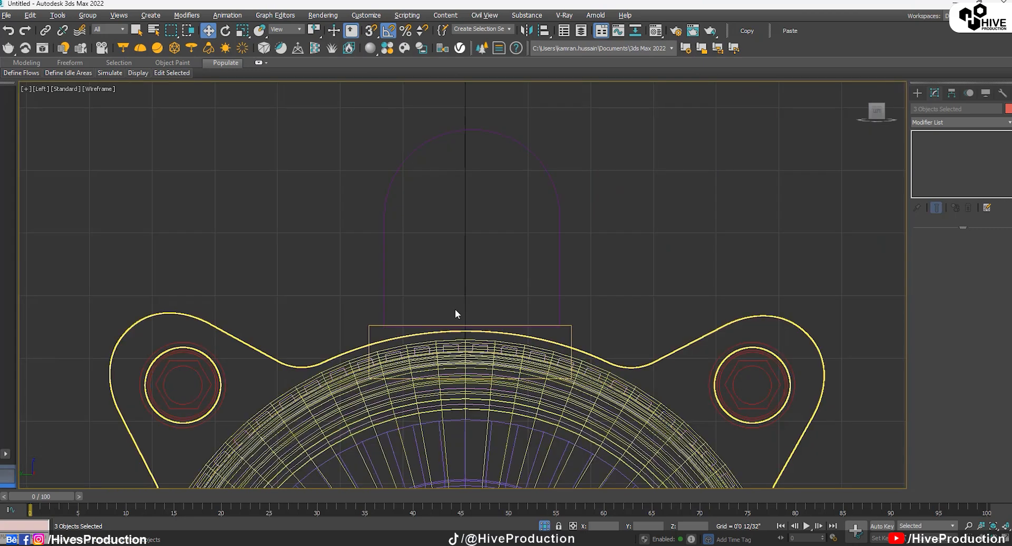
{"action": "scroll", "coordinate": [285, 196], "scroll_direction": "down", "scroll_amount": 2}
{"action": "middle_click_drag", "start_coordinate": [147, 207], "coordinate": [267, 201]}
{"action": "key", "text": "alt+w"}
{"action": "scroll", "coordinate": [455, 278], "scroll_direction": "up", "scroll_amount": 3}
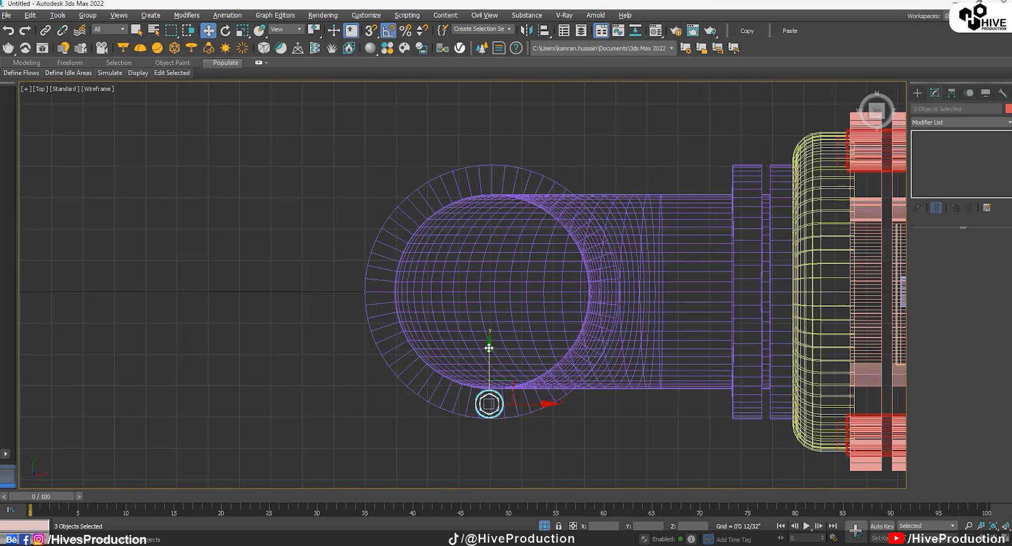
{"action": "left_click_drag", "start_coordinate": [493, 362], "coordinate": [503, 142]}
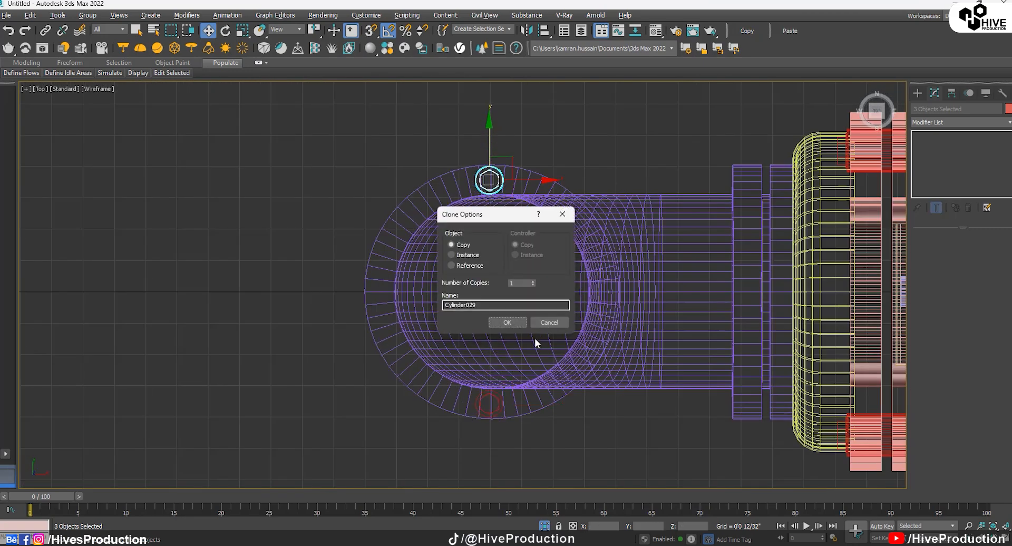
{"action": "left_click", "coordinate": [504, 321]}
Select both opposite bolts and make a copy rotated a quarter turn around the flange centre.
{"action": "left_click_drag", "start_coordinate": [404, 433], "coordinate": [435, 382]}
{"action": "key", "text": "e"}
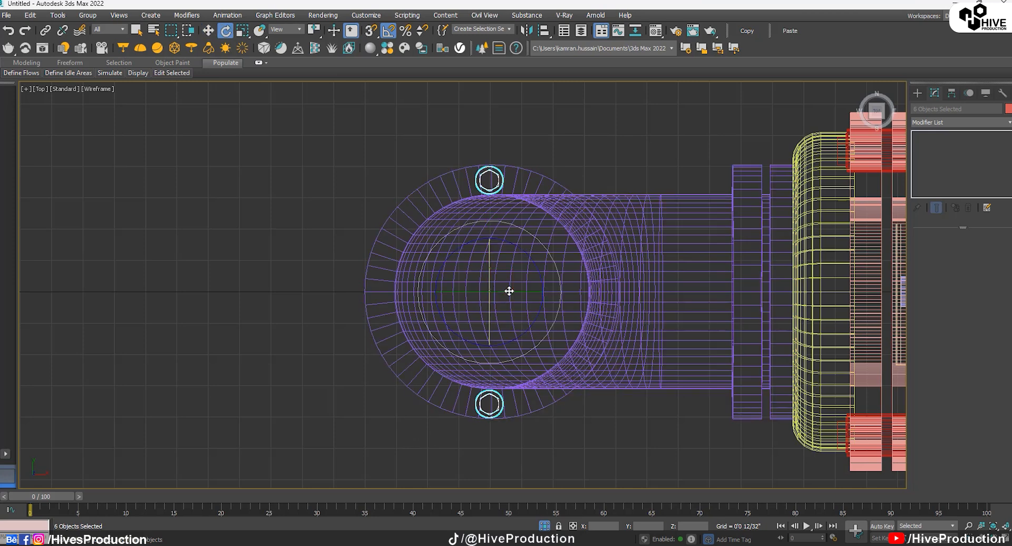
{"action": "left_click_drag", "start_coordinate": [553, 259], "coordinate": [541, 211], "text": "shift"}
{"action": "left_click", "coordinate": [556, 320]}
{"action": "key", "text": "w"}
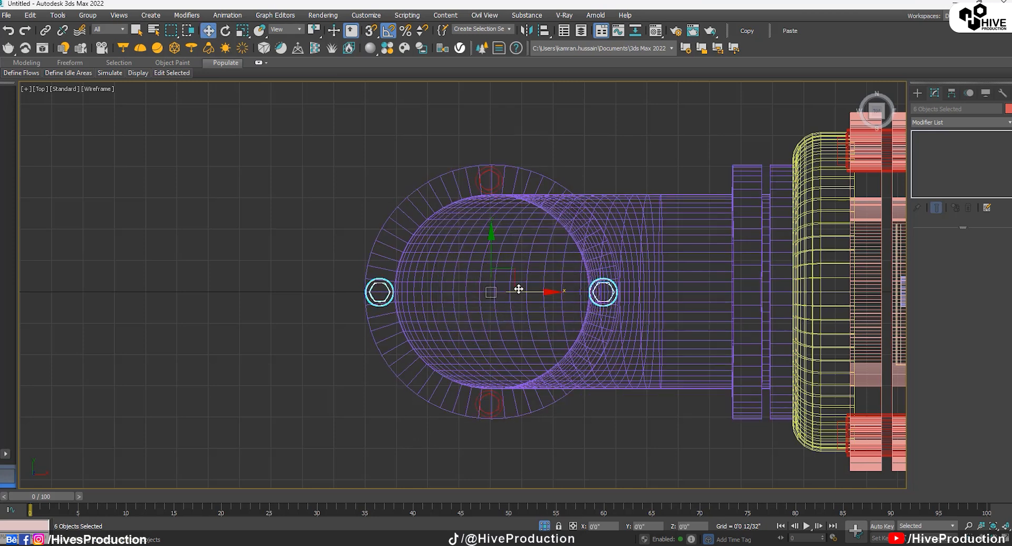
Select all four flange bolts without the elbow and make a copy rotated to lie horizontally.
{"action": "left_click_drag", "start_coordinate": [469, 152], "coordinate": [503, 191], "text": "ctrl"}
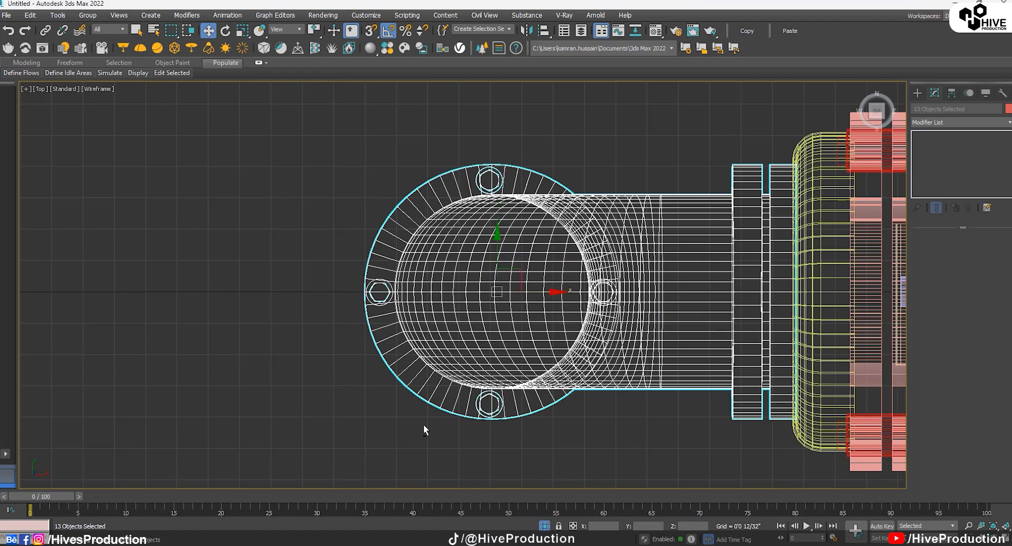
{"action": "left_click", "coordinate": [440, 376], "text": "alt"}
{"action": "key", "text": "e"}
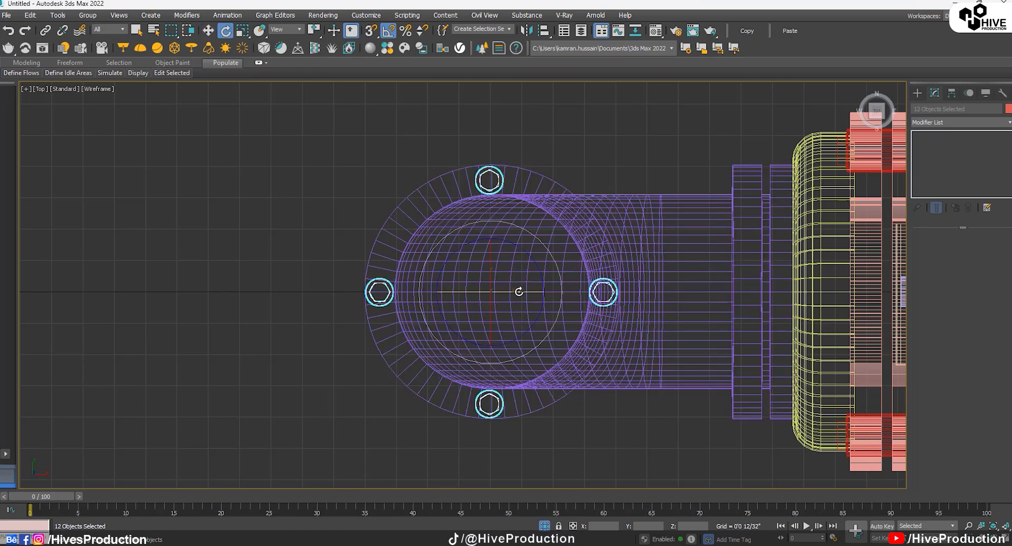
{"action": "key", "text": "alt+w"}
{"action": "middle_click", "coordinate": [634, 309]}
{"action": "key", "text": "alt+w"}
{"action": "scroll", "coordinate": [633, 348], "scroll_direction": "down", "scroll_amount": 5}
{"action": "middle_click_drag", "start_coordinate": [632, 358], "coordinate": [519, 323], "text": "alt"}
{"action": "left_click_drag", "start_coordinate": [503, 323], "coordinate": [456, 339]}
{"action": "left_click", "coordinate": [496, 323]}
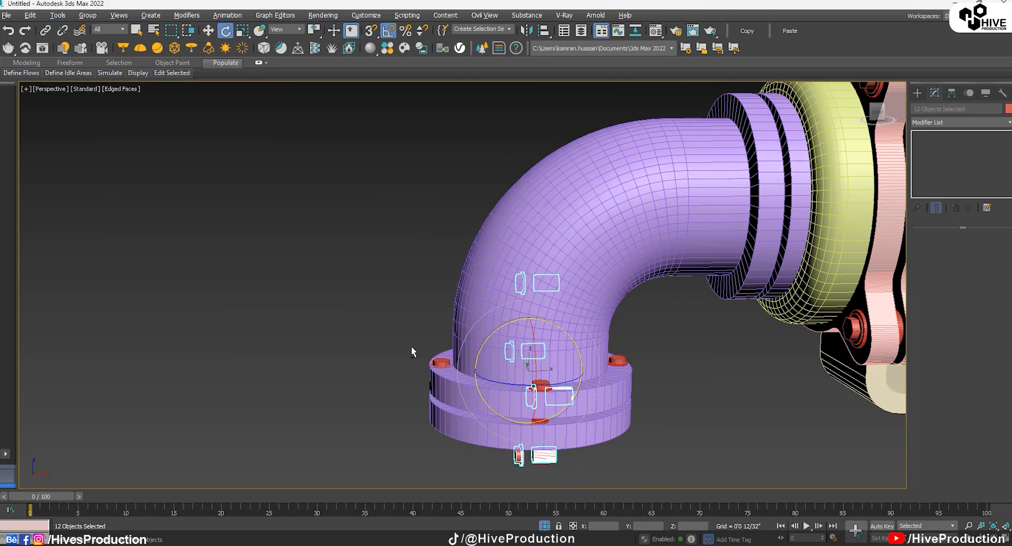
In the Left view, raise the four horizontal bolts until they are centred on the elbow's upper flange.
{"action": "key", "text": "alt+w"}
{"action": "scroll", "coordinate": [760, 210], "scroll_direction": "down", "scroll_amount": 5}
{"action": "scroll", "coordinate": [373, 393], "scroll_direction": "down", "scroll_amount": 5}
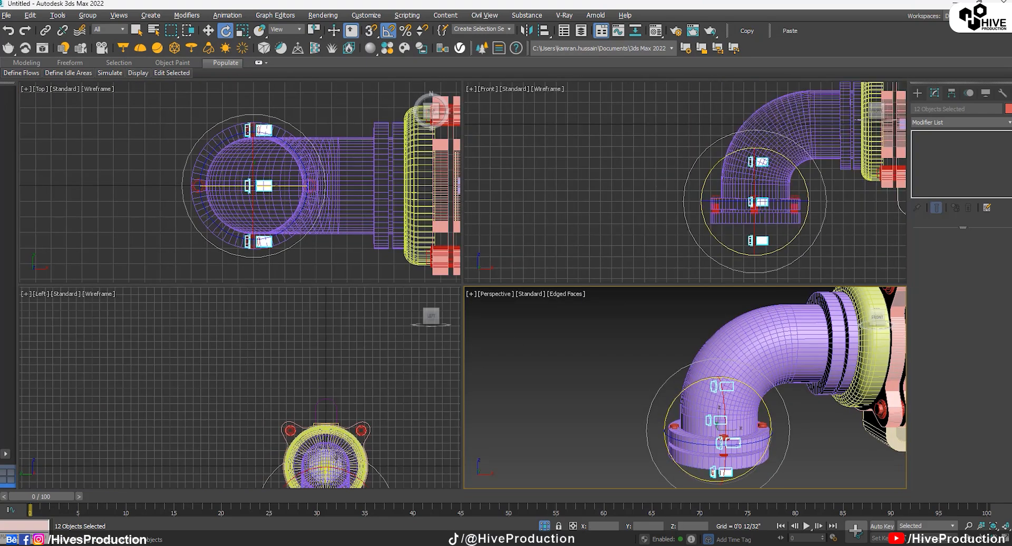
{"action": "key", "text": "alt+w"}
{"action": "scroll", "coordinate": [602, 393], "scroll_direction": "up", "scroll_amount": 3}
{"action": "key", "text": "w"}
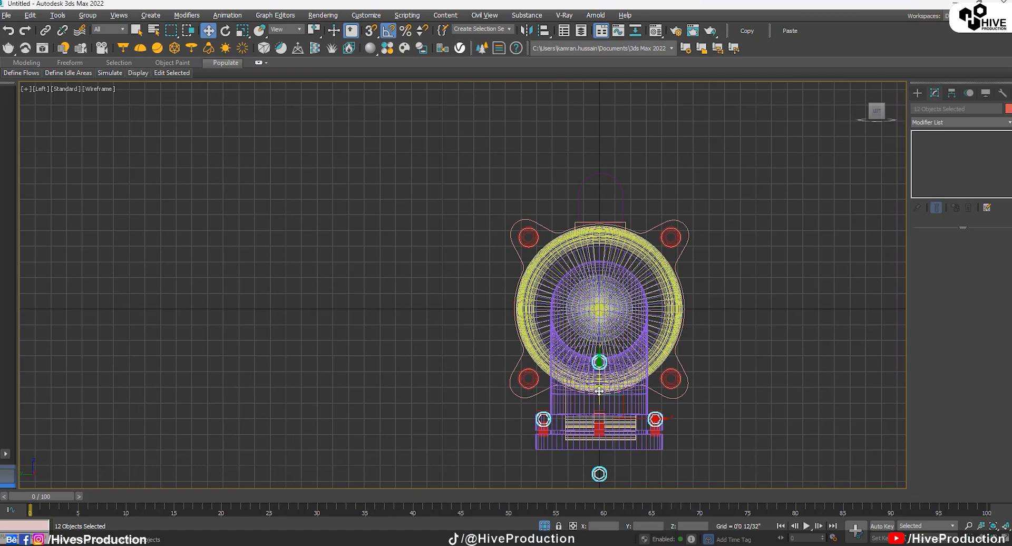
{"action": "left_click_drag", "start_coordinate": [599, 391], "coordinate": [626, 281]}
{"action": "scroll", "coordinate": [642, 238], "scroll_direction": "up", "scroll_amount": 3}
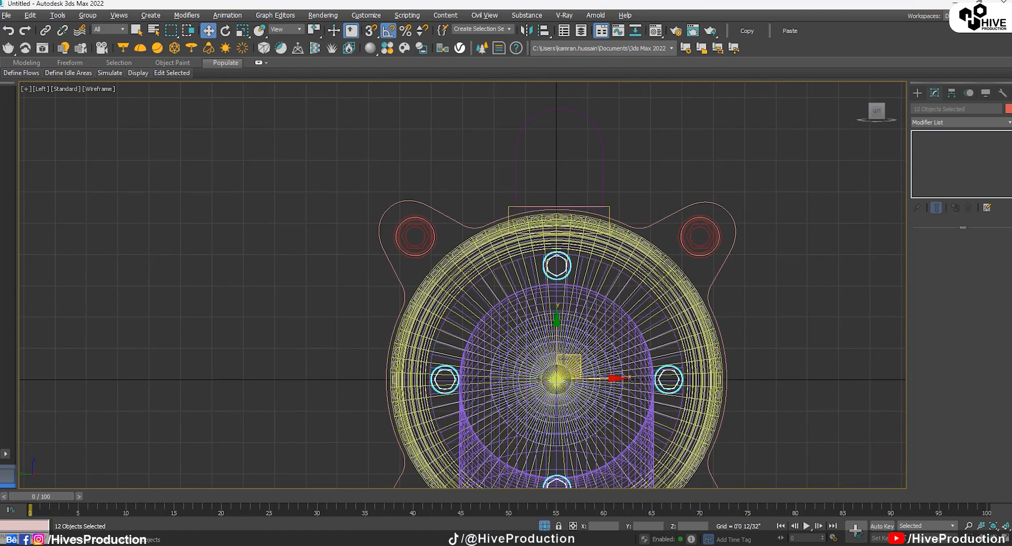
{"action": "left_click_drag", "start_coordinate": [557, 347], "coordinate": [563, 348]}
Slide the four horizontal bolts along the pipe axis into the elbow's upper flange.
{"action": "key", "text": "alt+w"}
{"action": "middle_click", "coordinate": [560, 342]}
{"action": "key", "text": "alt+w"}
{"action": "middle_click_drag", "start_coordinate": [548, 274], "coordinate": [505, 358]}
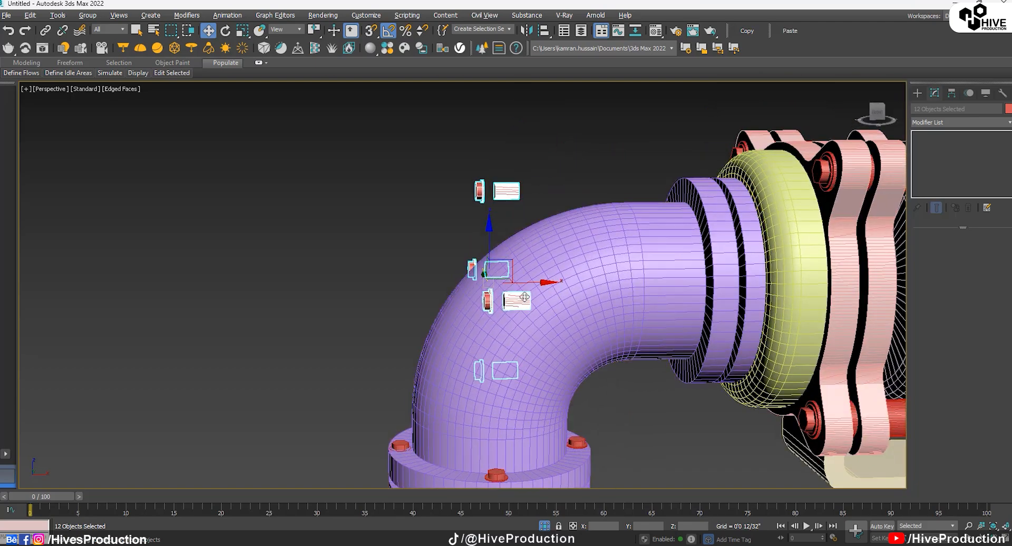
{"action": "left_click_drag", "start_coordinate": [523, 284], "coordinate": [721, 283]}
{"action": "scroll", "coordinate": [634, 415], "scroll_direction": "up", "scroll_amount": 6}
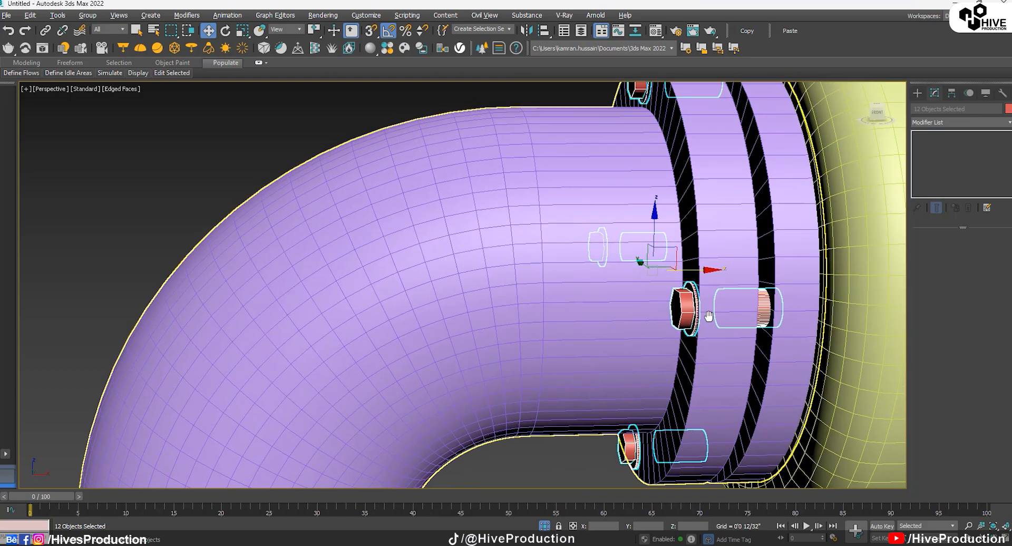
{"action": "scroll", "coordinate": [634, 415], "scroll_direction": "down", "scroll_amount": 5}
{"action": "left_click", "coordinate": [463, 208]}
{"action": "scroll", "coordinate": [579, 349], "scroll_direction": "down", "scroll_amount": 5}
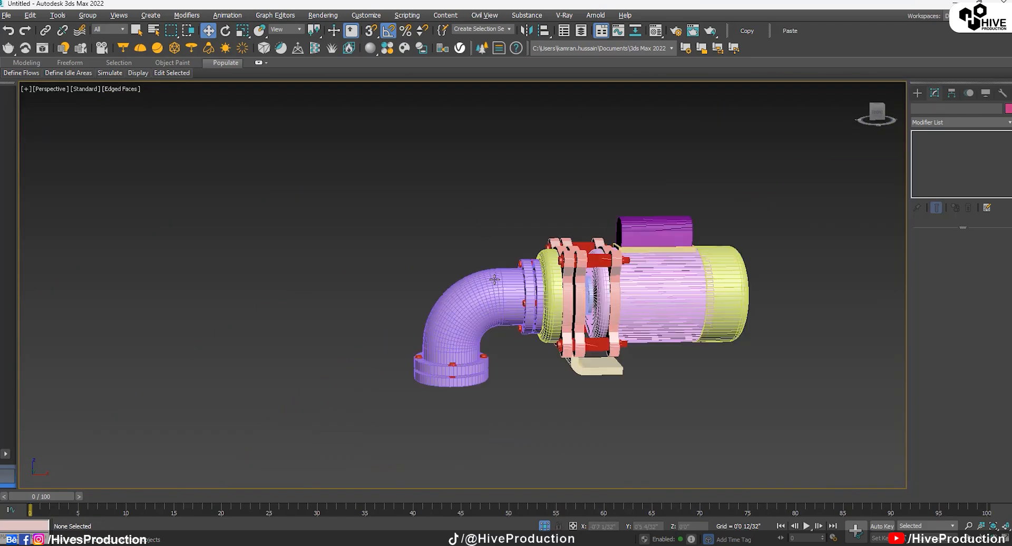
{"action": "scroll", "coordinate": [549, 356], "scroll_direction": "up", "scroll_amount": 5}
{"action": "middle_click_drag", "start_coordinate": [630, 342], "coordinate": [607, 323], "text": "alt"}
{"action": "middle_click_drag", "start_coordinate": [705, 283], "coordinate": [584, 383]}
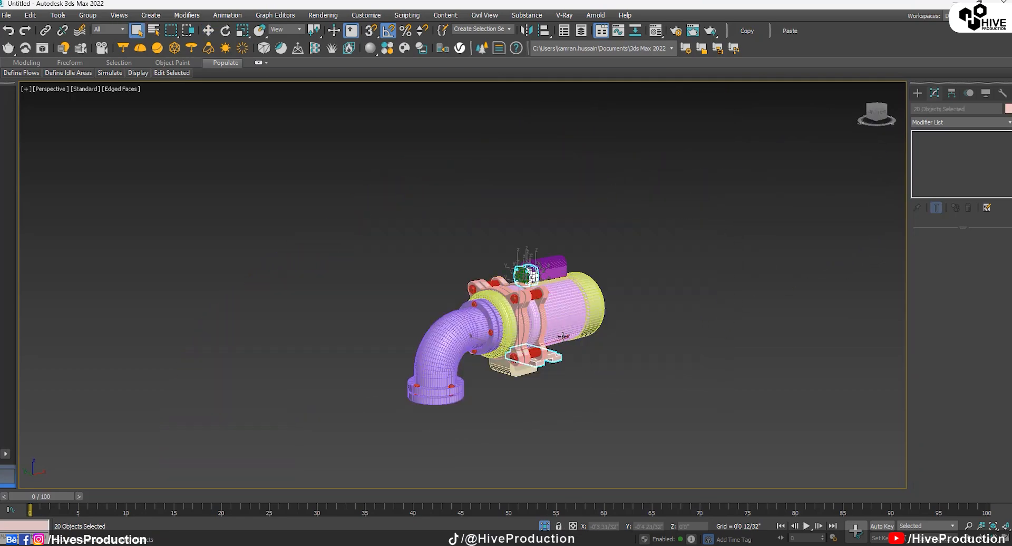
Move the selected green bolted box and foot block along the body towards the elbow and raise them, centring the box above the front clamp plates.
{"action": "scroll", "coordinate": [563, 336], "scroll_direction": "up", "scroll_amount": 5}
{"action": "key", "text": "w"}
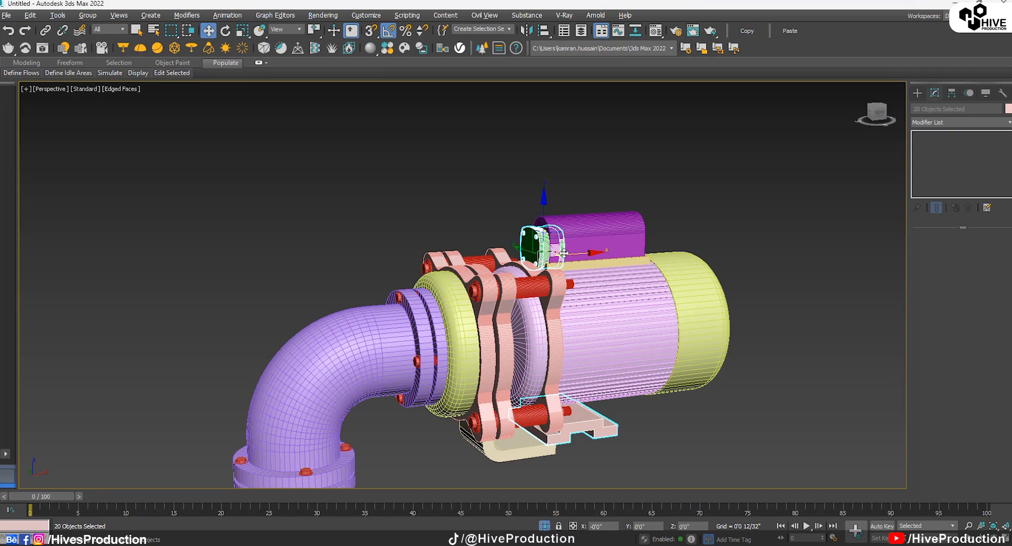
{"action": "left_click_drag", "start_coordinate": [563, 253], "coordinate": [490, 242]}
{"action": "key", "text": "alt+w"}
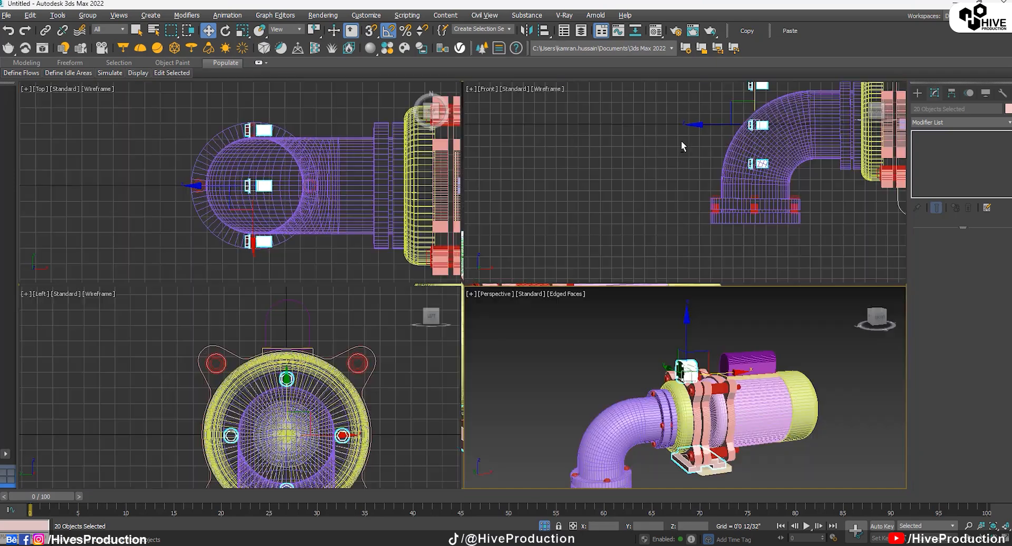
{"action": "middle_click", "coordinate": [681, 141]}
{"action": "key", "text": "alt+w"}
{"action": "middle_click_drag", "start_coordinate": [812, 182], "coordinate": [590, 286]}
{"action": "scroll", "coordinate": [596, 282], "scroll_direction": "down", "scroll_amount": 4}
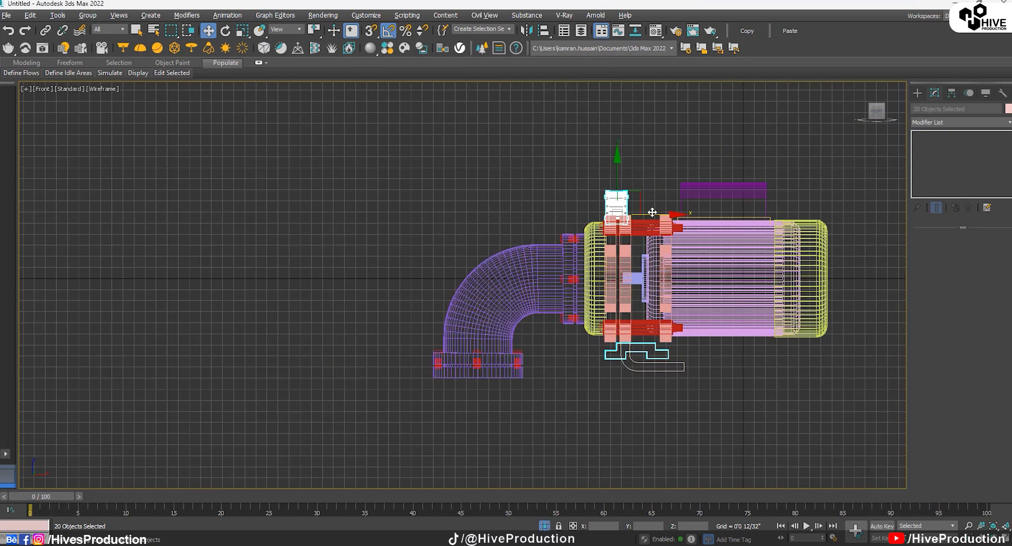
{"action": "scroll", "coordinate": [653, 212], "scroll_direction": "up", "scroll_amount": 3}
{"action": "left_click_drag", "start_coordinate": [585, 176], "coordinate": [584, 148]}
{"action": "left_click_drag", "start_coordinate": [620, 189], "coordinate": [574, 152]}
{"action": "left_click_drag", "start_coordinate": [614, 177], "coordinate": [614, 180]}
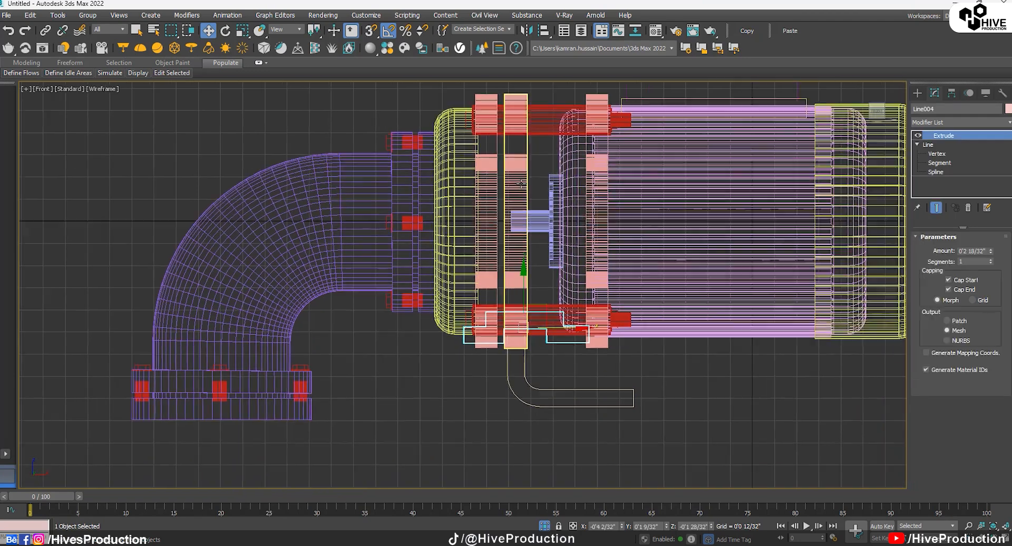
In the Front view, lower the stepped foot block and shift it along X to sit beneath the bent support bracket.
{"action": "left_click_drag", "start_coordinate": [545, 285], "coordinate": [546, 380]}
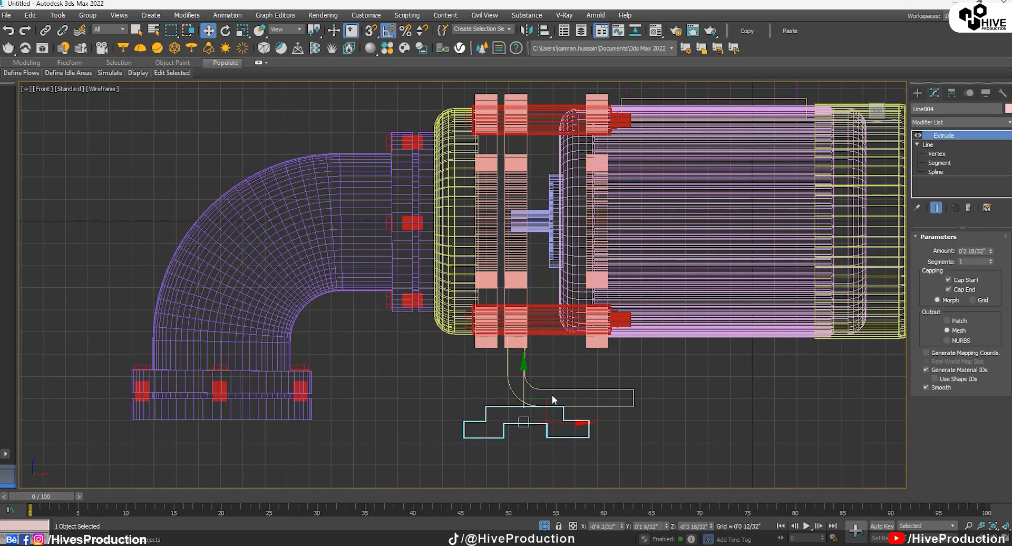
{"action": "left_click_drag", "start_coordinate": [558, 425], "coordinate": [621, 430]}
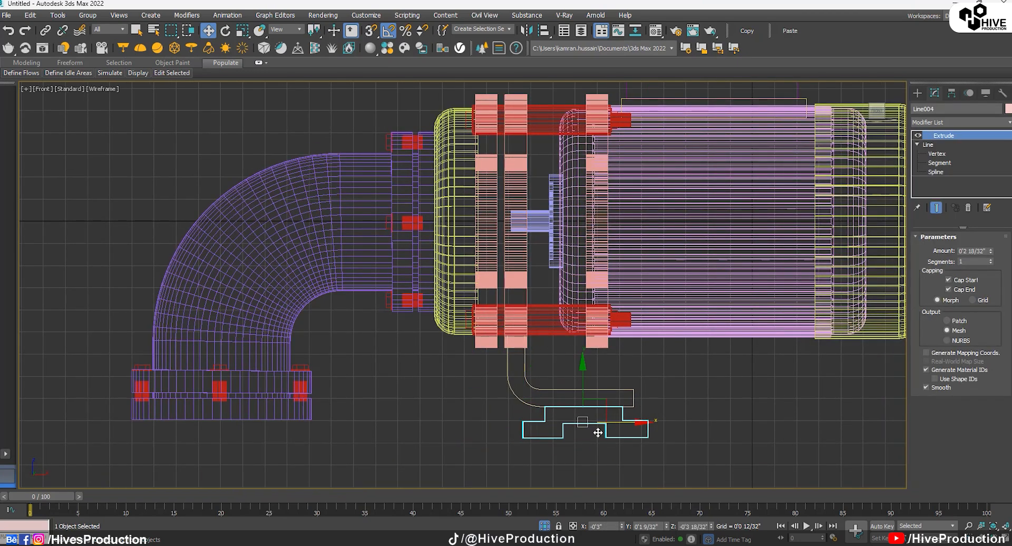
Select the vertices of the elbow's lower flange in the Front view and move them down about 9/32 inch.
{"action": "middle_click_drag", "start_coordinate": [278, 413], "coordinate": [466, 360]}
{"action": "left_click", "coordinate": [461, 373]}
{"action": "key", "text": "1"}
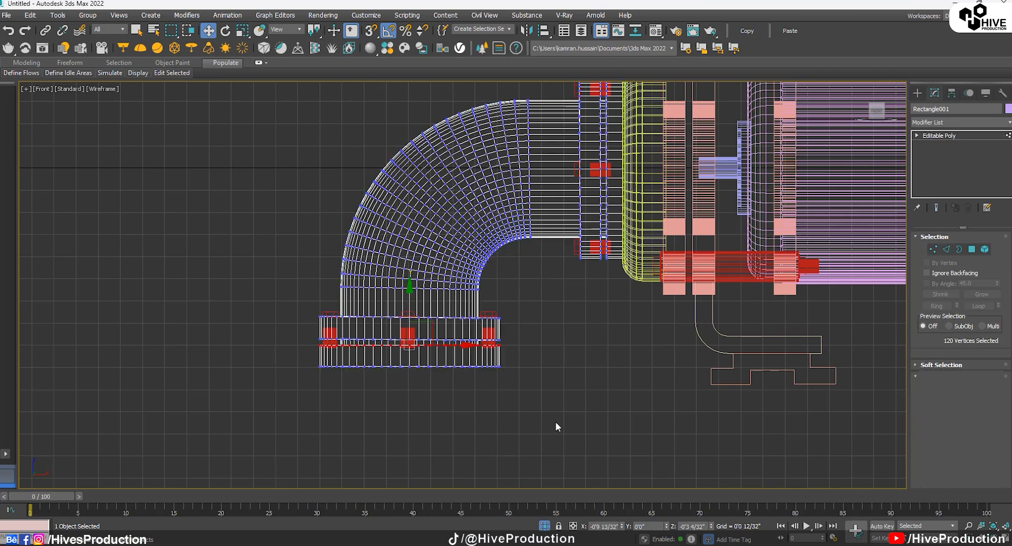
{"action": "left_click_drag", "start_coordinate": [563, 417], "coordinate": [281, 318]}
{"action": "left_click_drag", "start_coordinate": [407, 304], "coordinate": [413, 317]}
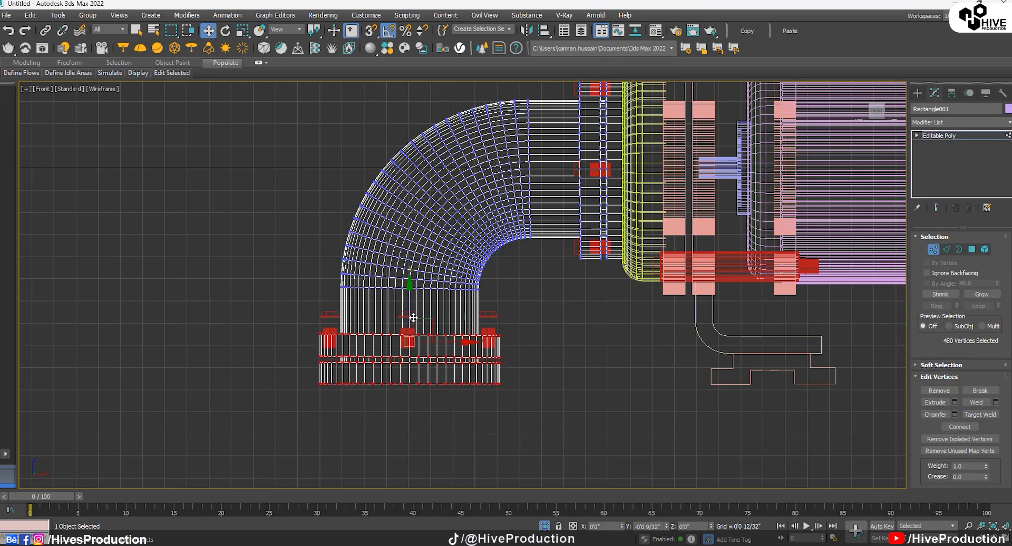
{"action": "key", "text": "1"}
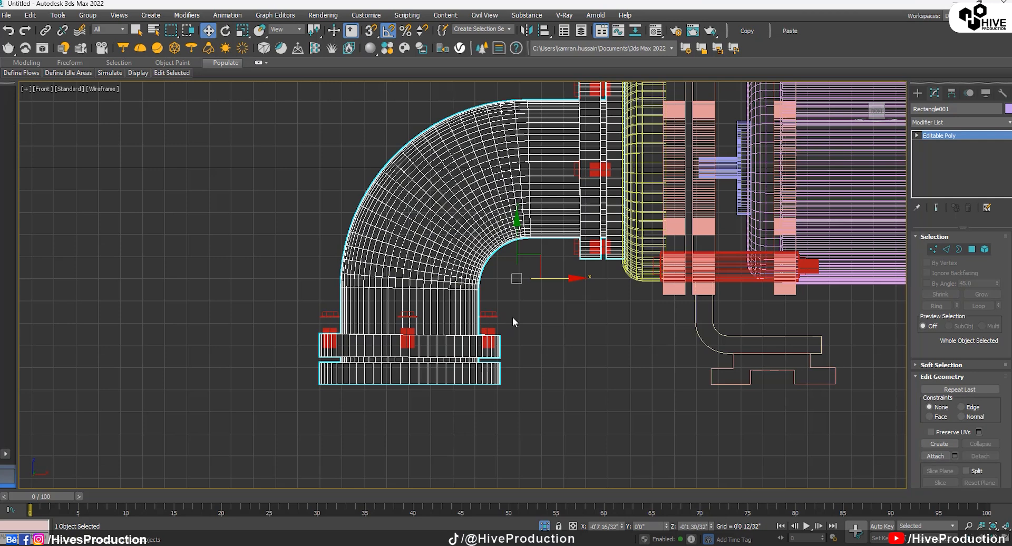
Select the lower flange's bolts without the elbow and move them down until their washers rest on the flange's upper face.
{"action": "left_click_drag", "start_coordinate": [319, 361], "coordinate": [319, 361]}
{"action": "left_click", "coordinate": [330, 374], "text": "alt"}
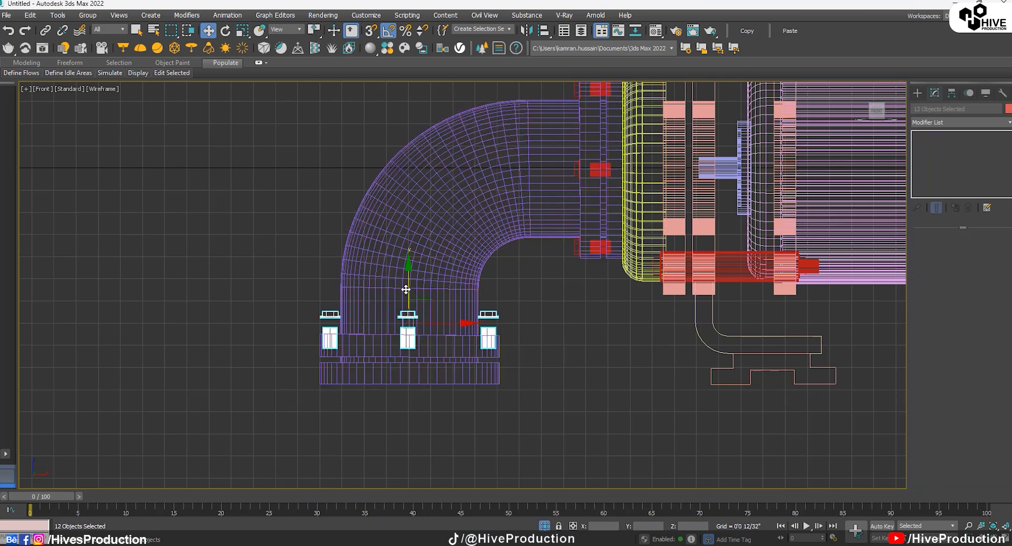
{"action": "left_click_drag", "start_coordinate": [408, 289], "coordinate": [409, 306]}
{"action": "key", "text": "z"}
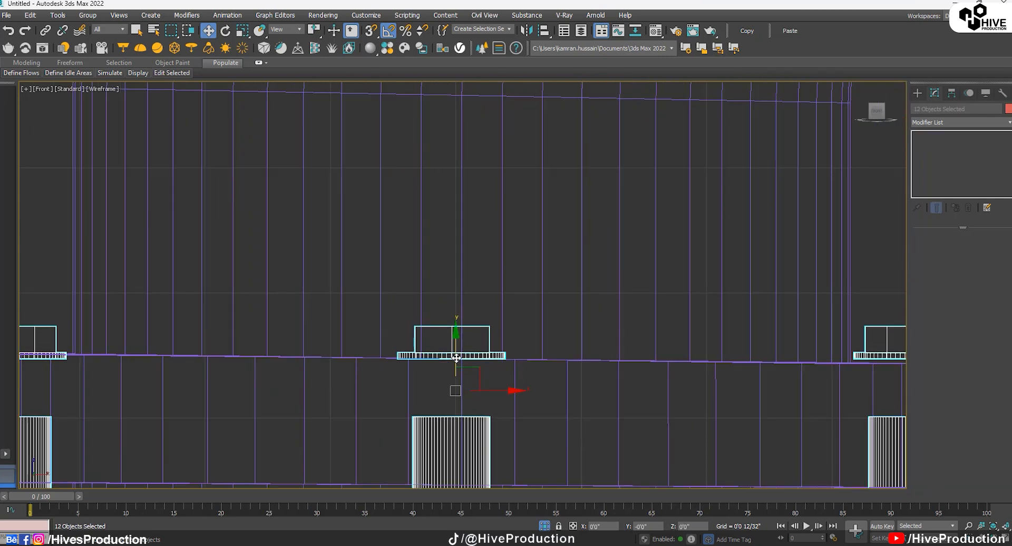
{"action": "key", "text": "alt+w"}
{"action": "key", "text": "alt+w"}
{"action": "left_click", "coordinate": [587, 421]}
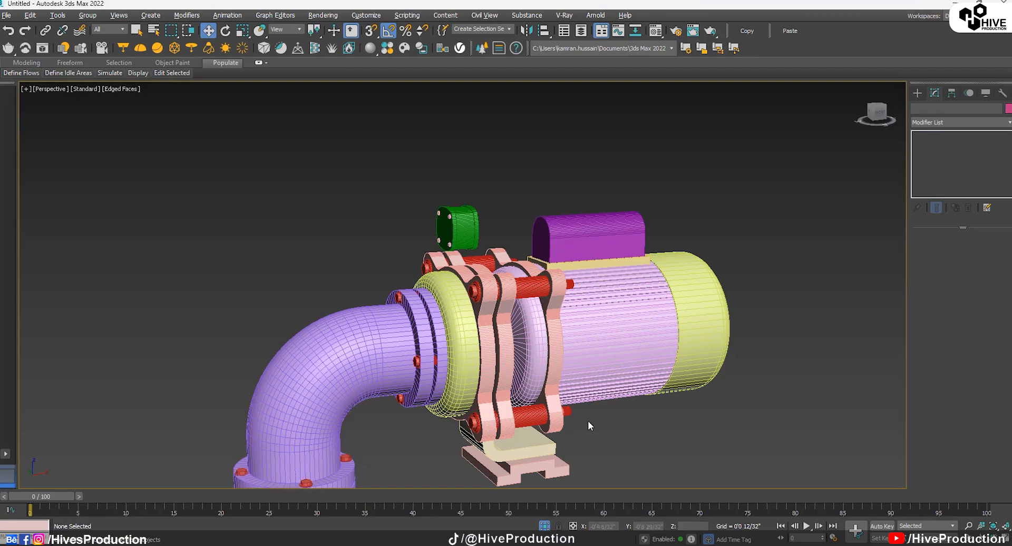
Create a vertical cylinder of about 5/32 inch radius in the Top view, centred on the green box.
{"action": "middle_click_drag", "start_coordinate": [532, 350], "coordinate": [570, 388], "text": "alt"}
{"action": "scroll", "coordinate": [444, 273], "scroll_direction": "up", "scroll_amount": 3}
{"action": "middle_click_drag", "start_coordinate": [448, 273], "coordinate": [442, 364]}
{"action": "left_click", "coordinate": [918, 92]}
{"action": "left_click", "coordinate": [931, 110]}
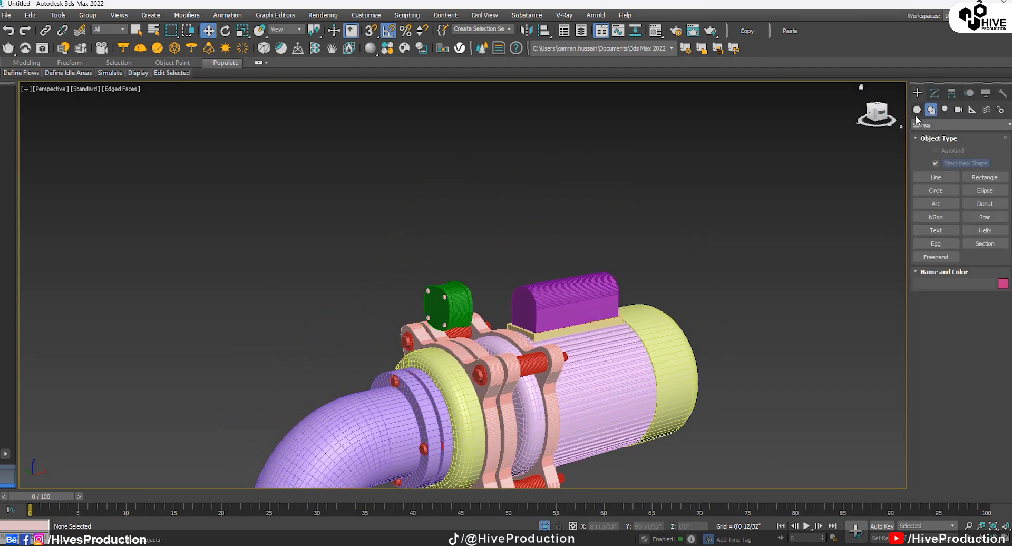
{"action": "left_click", "coordinate": [932, 190]}
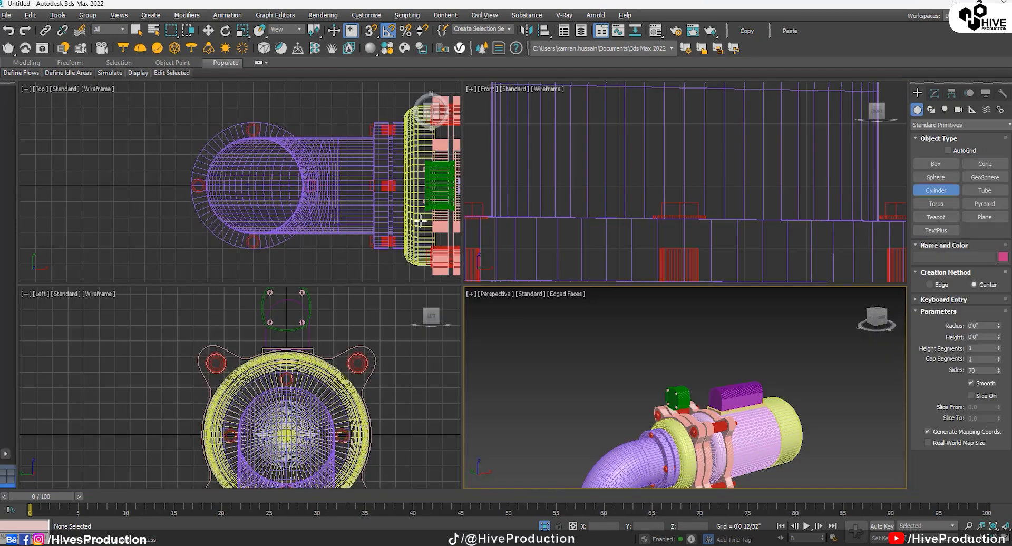
{"action": "scroll", "coordinate": [449, 190], "scroll_direction": "up", "scroll_amount": 3}
{"action": "left_click_drag", "start_coordinate": [427, 185], "coordinate": [432, 201]}
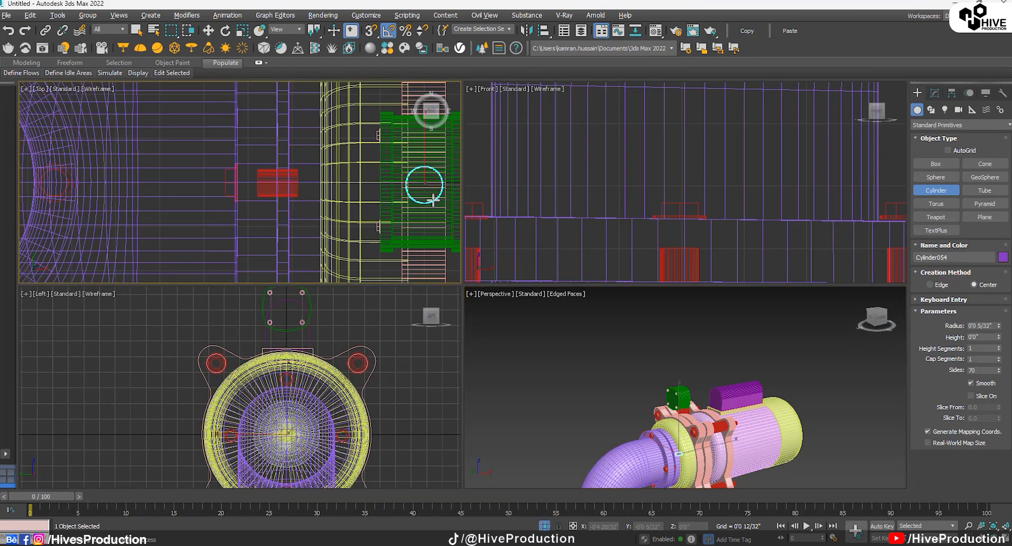
{"action": "right_click", "coordinate": [346, 371]}
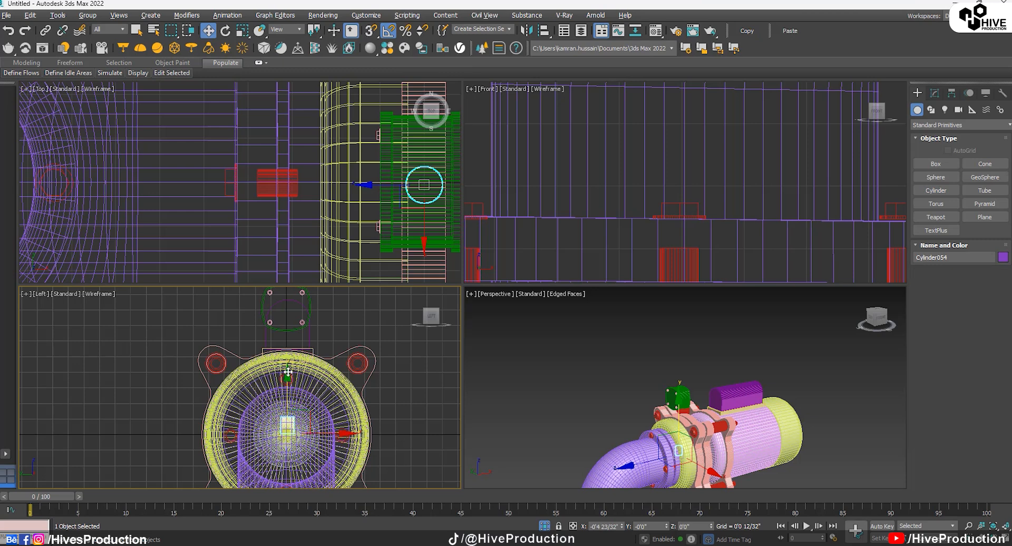
Raise the new cylinder in the Left view so it forms a post between the clamp plates and the green box.
{"action": "left_click_drag", "start_coordinate": [288, 372], "coordinate": [294, 315]}
{"action": "scroll", "coordinate": [286, 336], "scroll_direction": "up", "scroll_amount": 5}
{"action": "key", "text": "r"}
{"action": "key", "text": "w"}
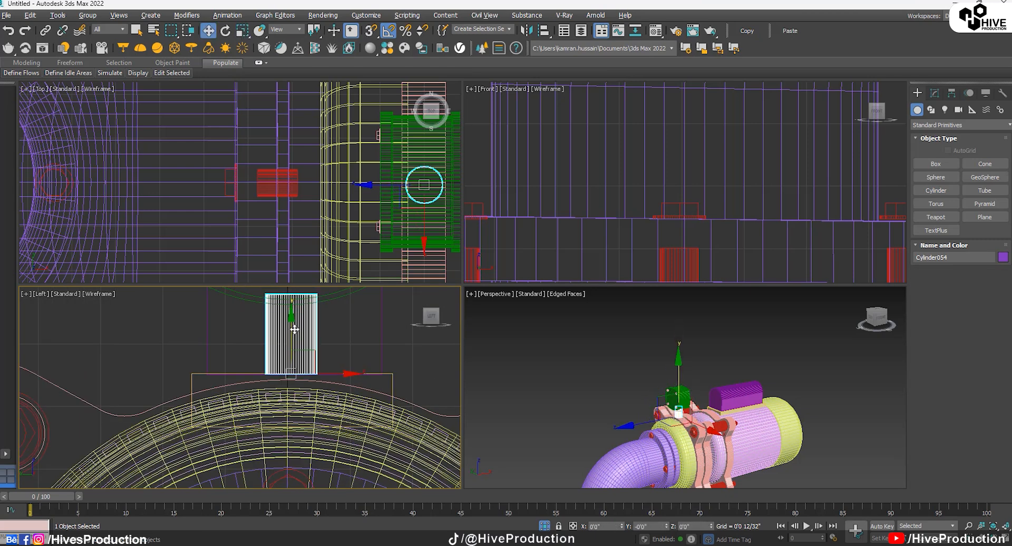
{"action": "right_click", "coordinate": [754, 381]}
{"action": "key", "text": "alt+w"}
{"action": "left_click", "coordinate": [754, 381]}
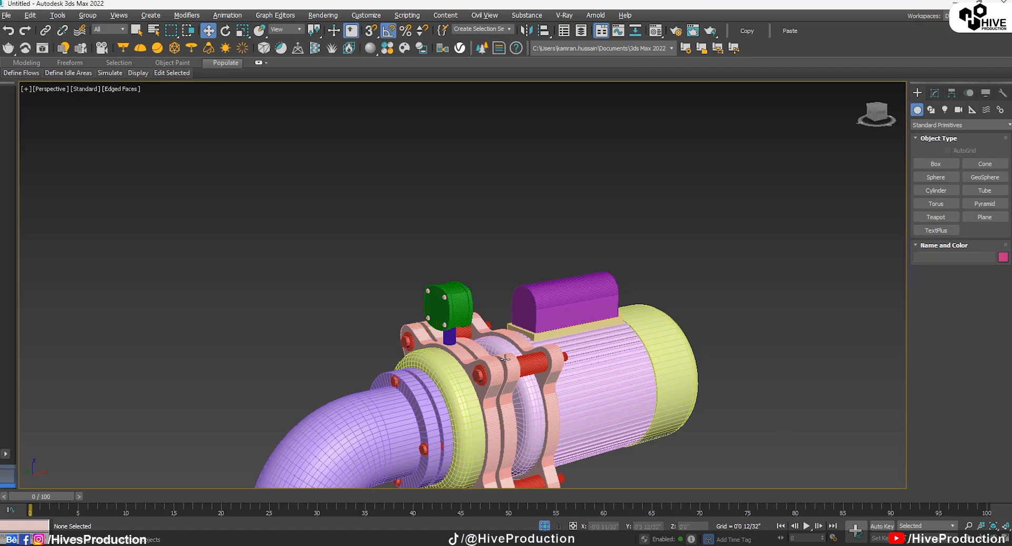
Select the green box with its bolts and post, and lower them slightly so the post meets the clamp plates.
{"action": "middle_click_drag", "start_coordinate": [495, 346], "coordinate": [614, 333], "text": "alt"}
{"action": "scroll", "coordinate": [497, 327], "scroll_direction": "up", "scroll_amount": 5}
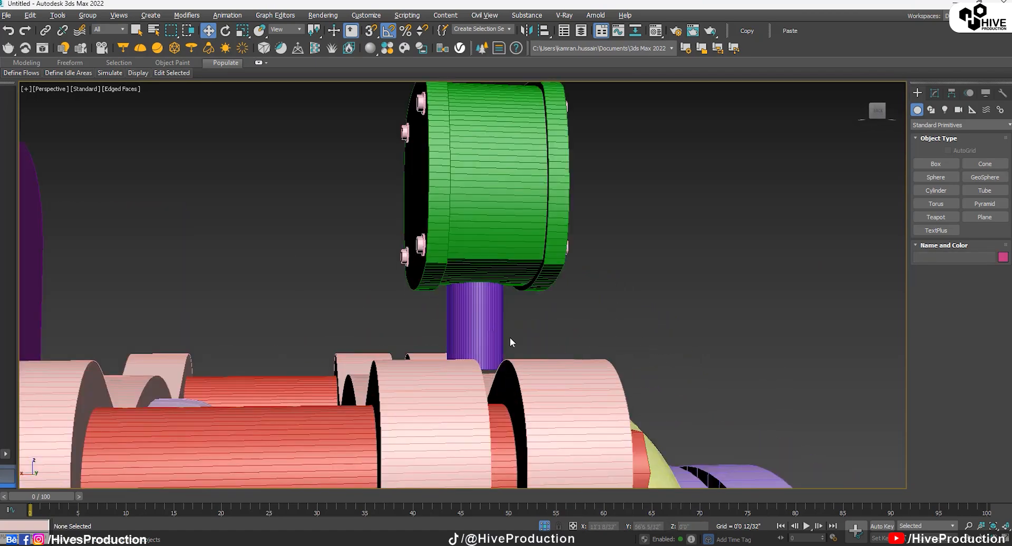
{"action": "middle_click_drag", "start_coordinate": [510, 338], "coordinate": [566, 342], "text": "alt"}
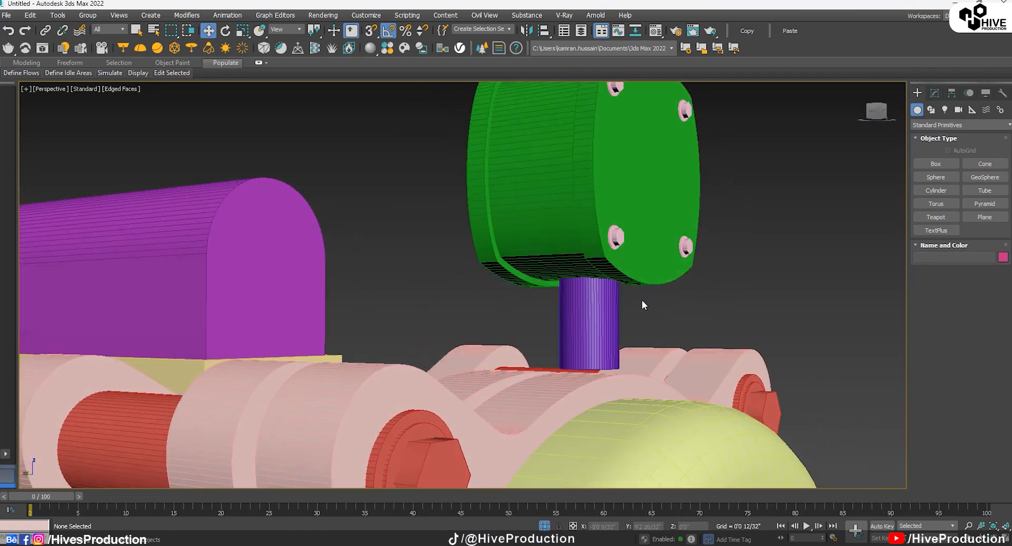
{"action": "scroll", "coordinate": [641, 305], "scroll_direction": "down", "scroll_amount": 10}
{"action": "left_click_drag", "start_coordinate": [687, 220], "coordinate": [604, 298]}
{"action": "scroll", "coordinate": [634, 255], "scroll_direction": "up", "scroll_amount": 8}
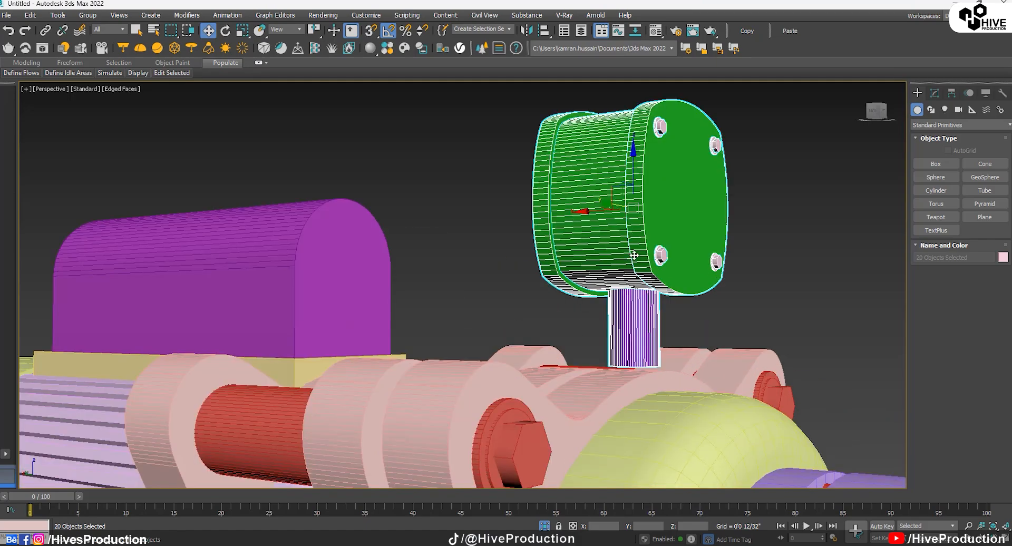
{"action": "left_click_drag", "start_coordinate": [631, 169], "coordinate": [639, 186]}
{"action": "left_click", "coordinate": [765, 169]}
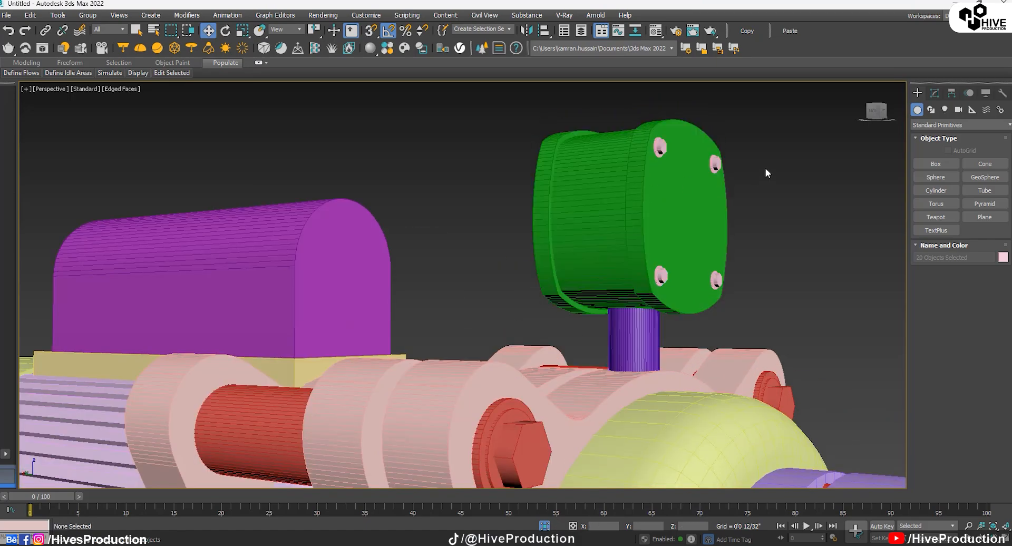
Select every part of the pump assembly and combine them into one group with the default name.
{"action": "scroll", "coordinate": [738, 232], "scroll_direction": "down", "scroll_amount": 3}
{"action": "middle_click_drag", "start_coordinate": [764, 284], "coordinate": [598, 321], "text": "alt"}
{"action": "scroll", "coordinate": [597, 320], "scroll_direction": "down", "scroll_amount": 8}
{"action": "scroll", "coordinate": [566, 358], "scroll_direction": "down", "scroll_amount": 4}
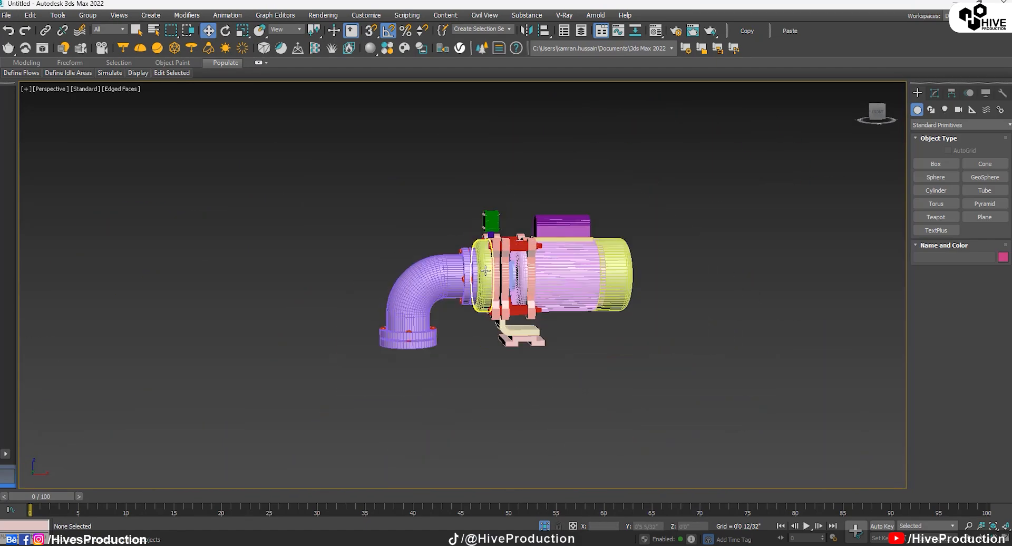
{"action": "left_click_drag", "start_coordinate": [299, 454], "coordinate": [299, 454]}
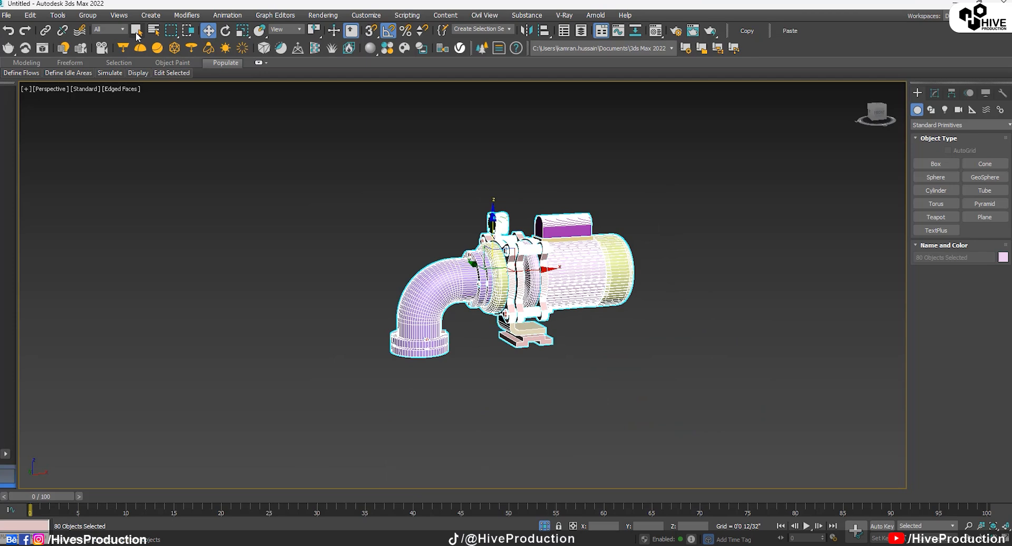
{"action": "left_click", "coordinate": [88, 15]}
{"action": "left_click", "coordinate": [93, 30]}
{"action": "left_click", "coordinate": [514, 296]}
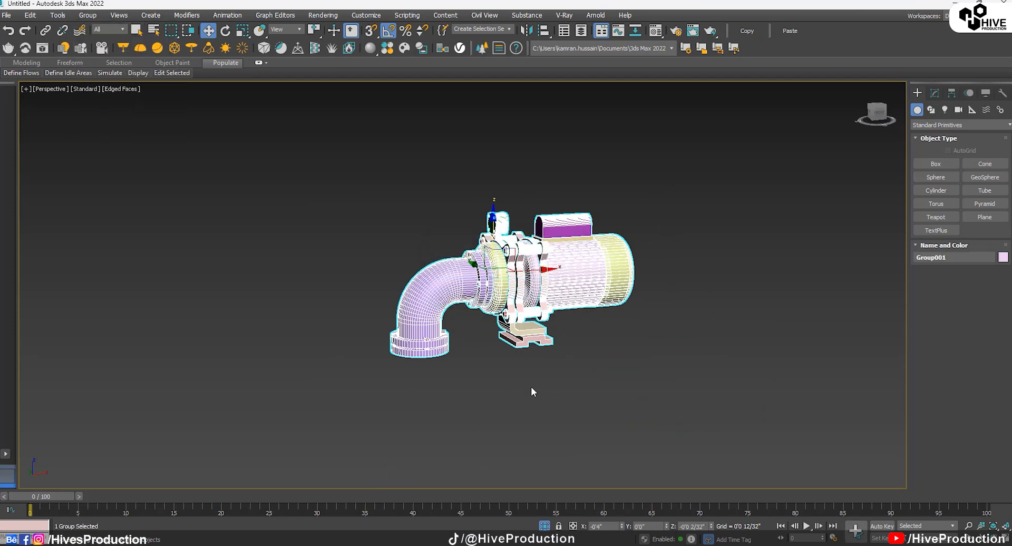
{"action": "left_click", "coordinate": [665, 346]}
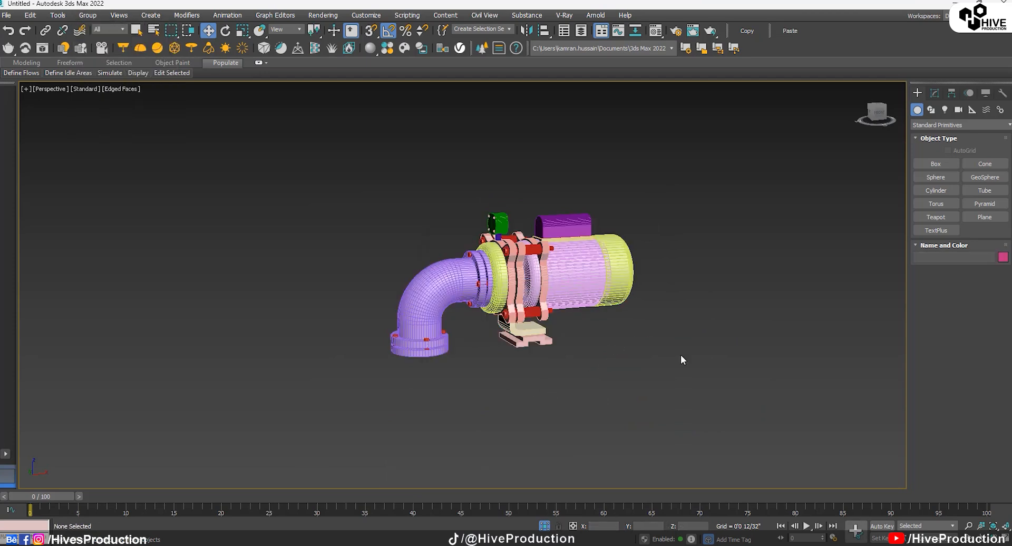
Set the scene's renderer to V-Ray 6 Hotfix 3.
{"action": "scroll", "coordinate": [681, 355], "scroll_direction": "up", "scroll_amount": 3}
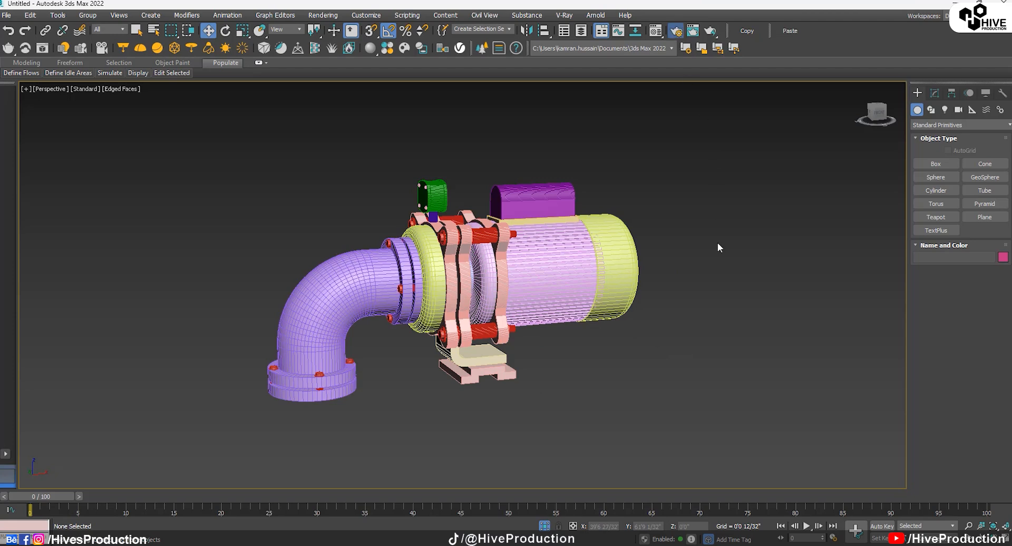
{"action": "key", "text": "F10"}
{"action": "left_click", "coordinate": [760, 78]}
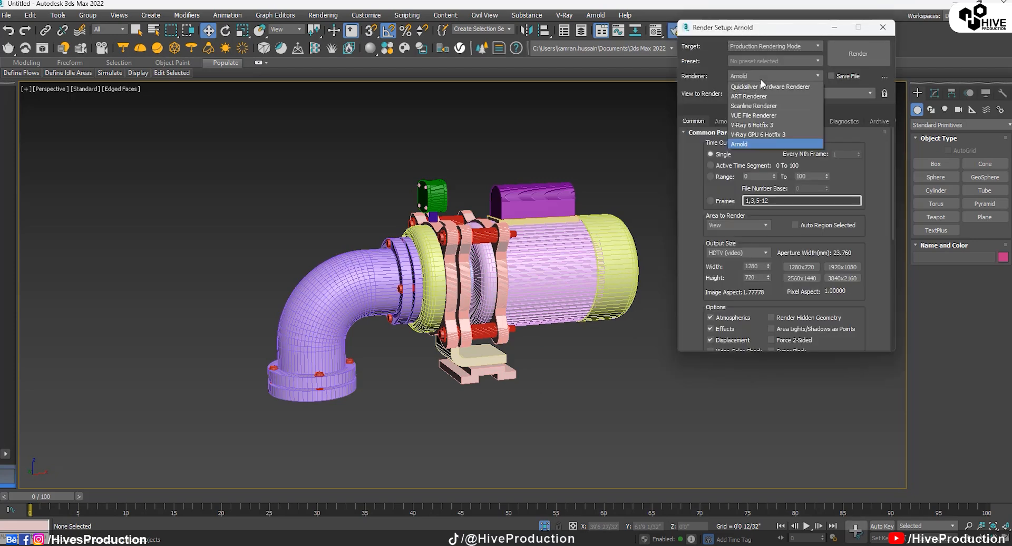
{"action": "left_click", "coordinate": [755, 125]}
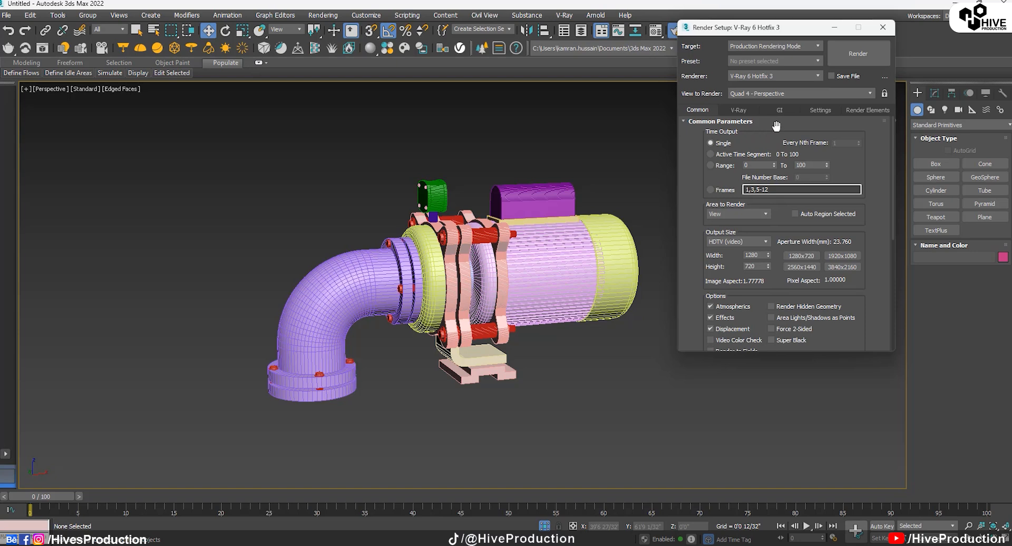
{"action": "left_click", "coordinate": [780, 109]}
{"action": "right_click", "coordinate": [839, 131]}
{"action": "left_click", "coordinate": [703, 449]}
{"action": "key", "text": "F10"}
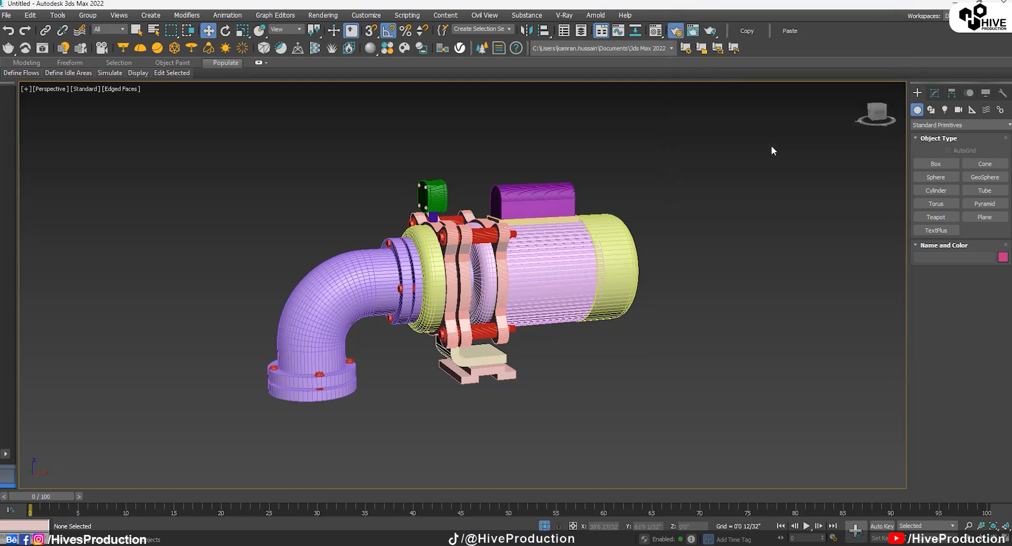
Set the primary global illumination engine to Irradiance map with the High preset.
{"action": "key", "text": "F10"}
{"action": "left_click", "coordinate": [779, 109]}
{"action": "left_click", "coordinate": [775, 145]}
{"action": "left_click", "coordinate": [767, 155]}
{"action": "left_click", "coordinate": [712, 238]}
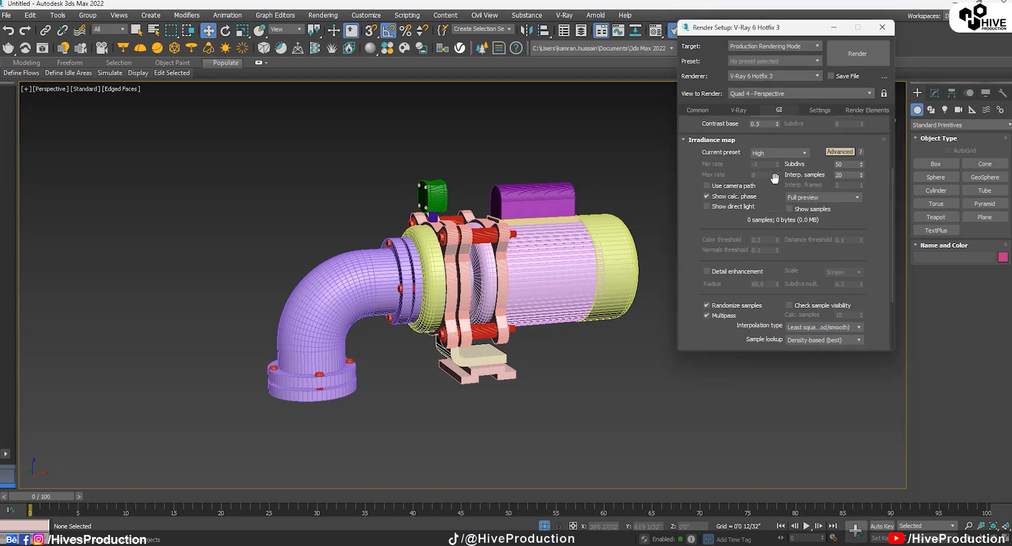
{"action": "left_click", "coordinate": [775, 154]}
Adjust the V-Ray image sampling settings and set the render output size to 1920x1080.
{"action": "left_click", "coordinate": [738, 109]}
{"action": "left_click", "coordinate": [760, 195]}
{"action": "left_click", "coordinate": [740, 205]}
{"action": "left_click_drag", "start_coordinate": [755, 256], "coordinate": [742, 257]}
{"action": "left_click", "coordinate": [698, 109]}
{"action": "left_click_drag", "start_coordinate": [816, 305], "coordinate": [816, 209]}
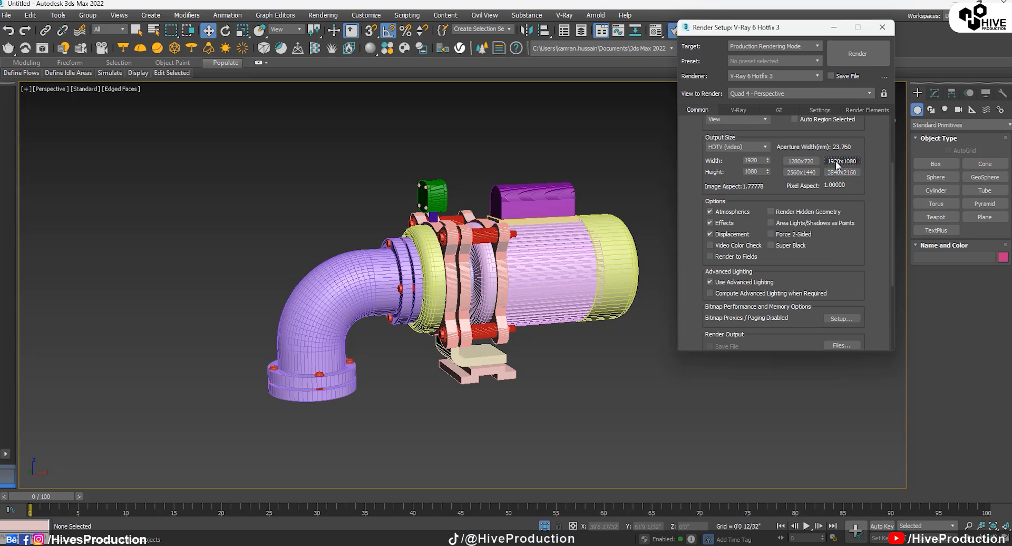
{"action": "key", "text": "F10"}
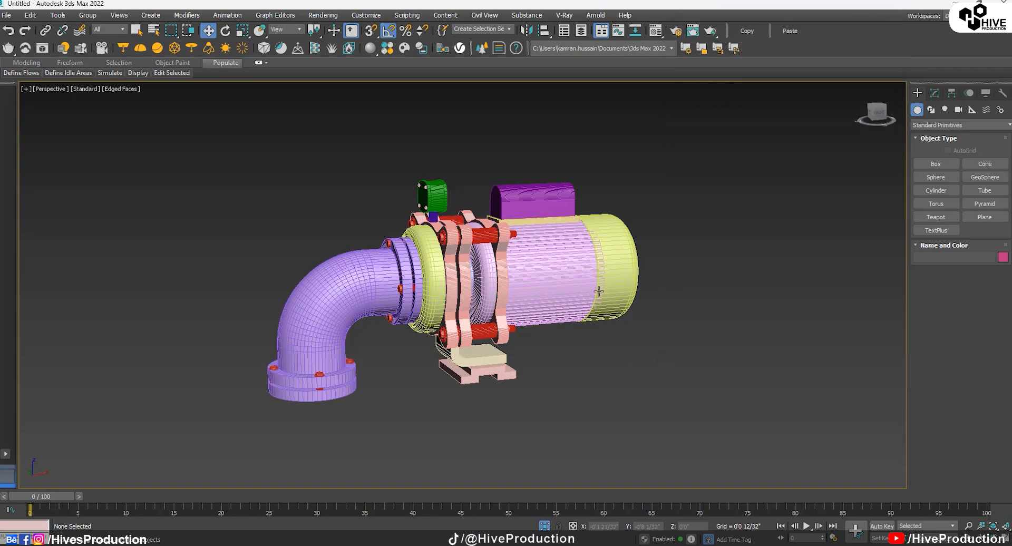
Turn the first material slot into a VRayMtl and assign it to the whole pump group.
{"action": "middle_click_drag", "start_coordinate": [536, 278], "coordinate": [549, 303], "text": "alt"}
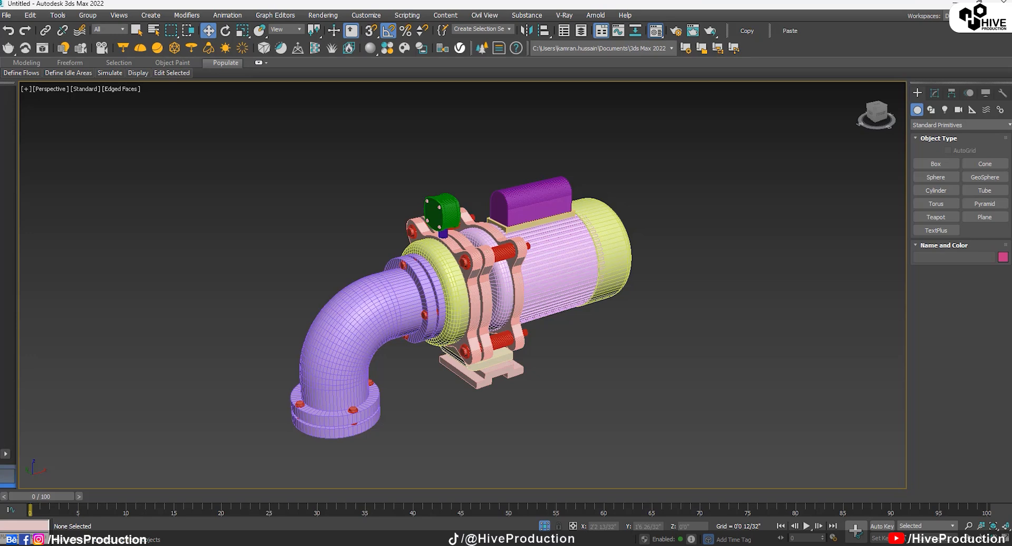
{"action": "key", "text": "m"}
{"action": "left_click_drag", "start_coordinate": [813, 341], "coordinate": [832, 68]}
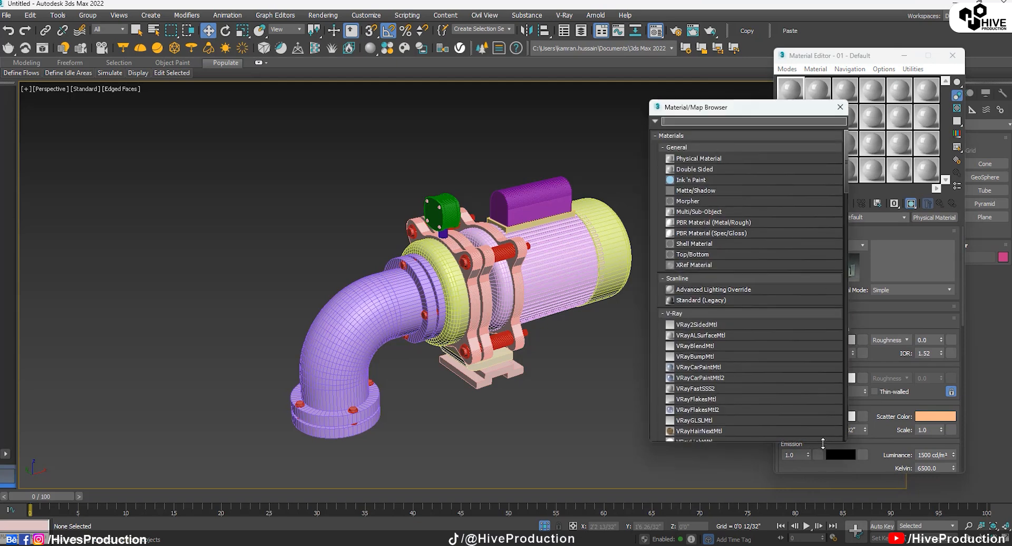
{"action": "scroll", "coordinate": [700, 407], "scroll_direction": "down", "scroll_amount": 2}
{"action": "double_click", "coordinate": [697, 400]}
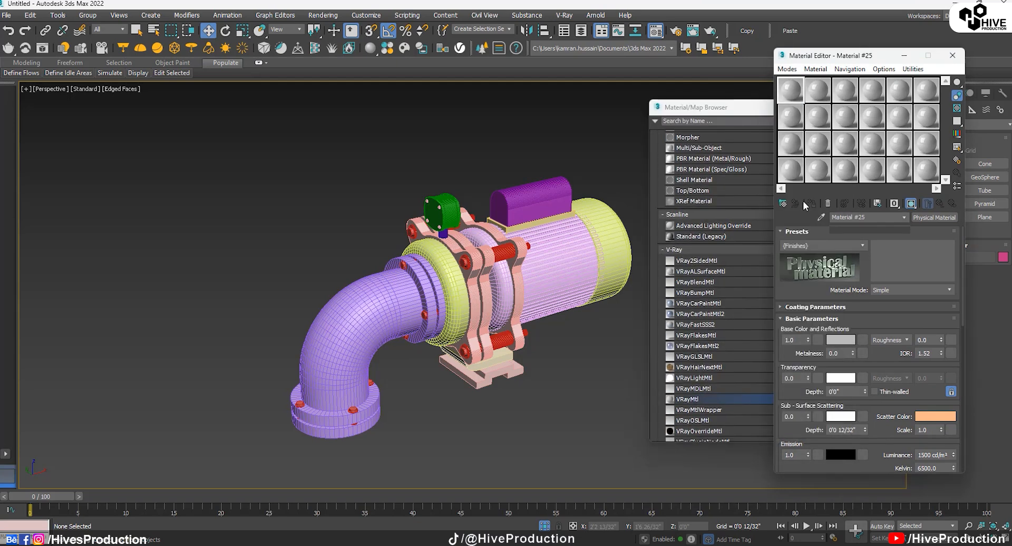
{"action": "left_click_drag", "start_coordinate": [233, 163], "coordinate": [632, 458]}
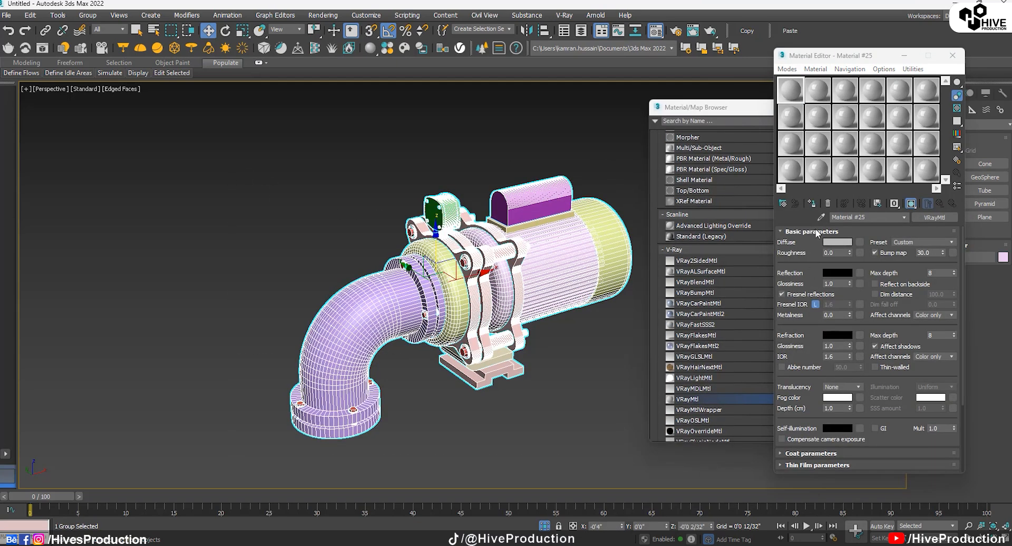
{"action": "left_click", "coordinate": [813, 204]}
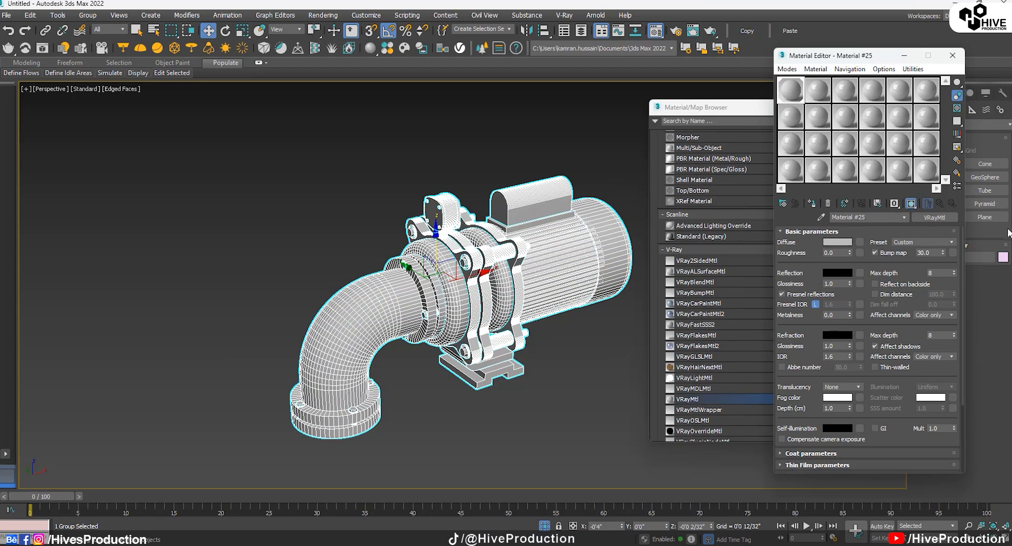
Set the pump group's object colour to black and deselect the group.
{"action": "left_click", "coordinate": [1002, 257]}
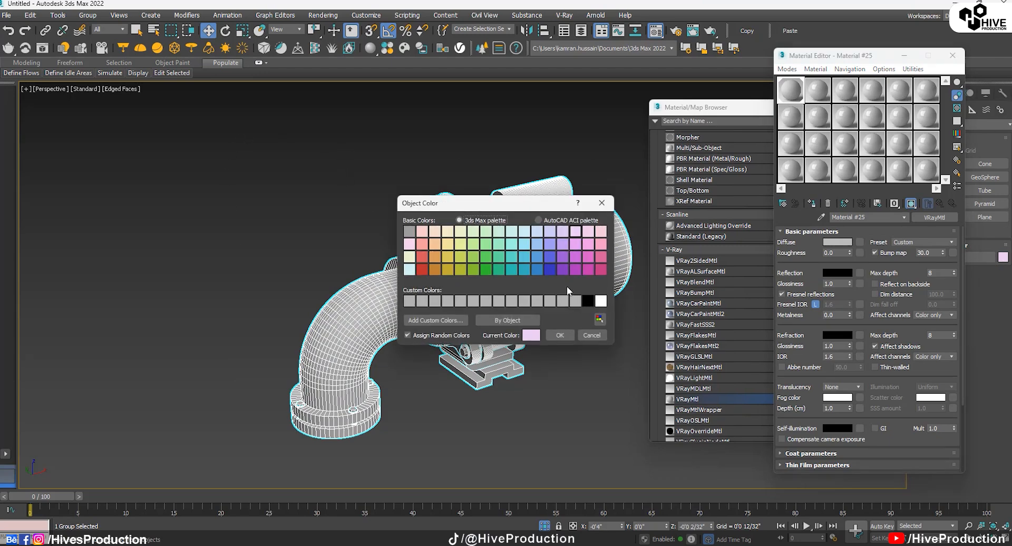
{"action": "left_click", "coordinate": [561, 336]}
{"action": "left_click", "coordinate": [555, 414]}
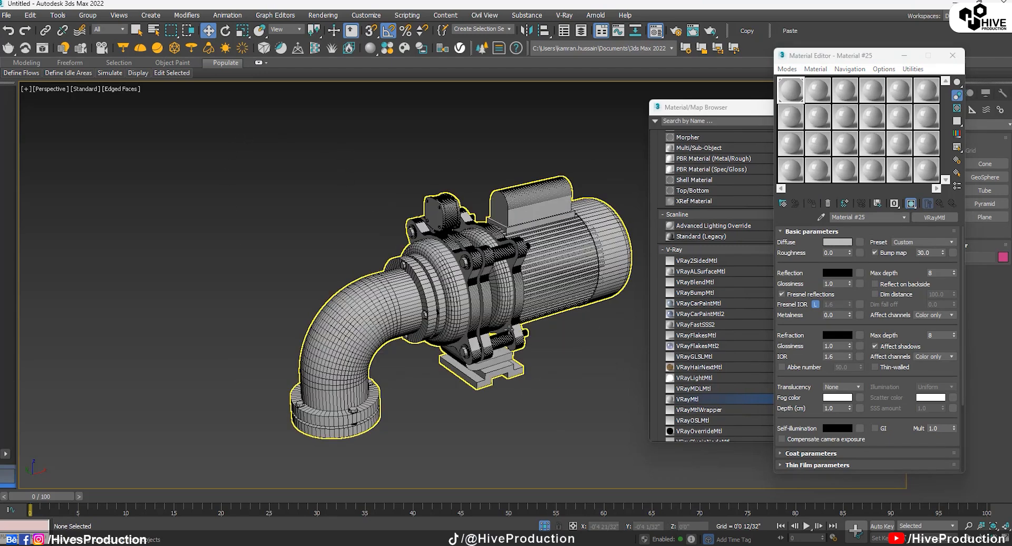
Set the pump material's diffuse colour to a darkened blue with hue 155 and saturation 243.
{"action": "scroll", "coordinate": [502, 329], "scroll_direction": "up", "scroll_amount": 3}
{"action": "scroll", "coordinate": [502, 329], "scroll_direction": "down", "scroll_amount": 3}
{"action": "middle_click_drag", "start_coordinate": [502, 330], "coordinate": [474, 351]}
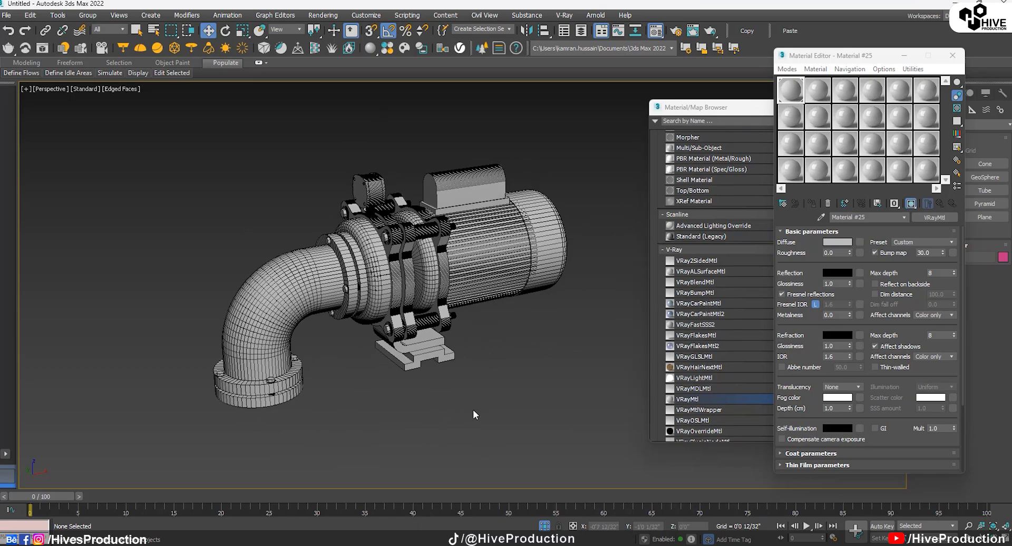
{"action": "scroll", "coordinate": [473, 415], "scroll_direction": "up", "scroll_amount": 3}
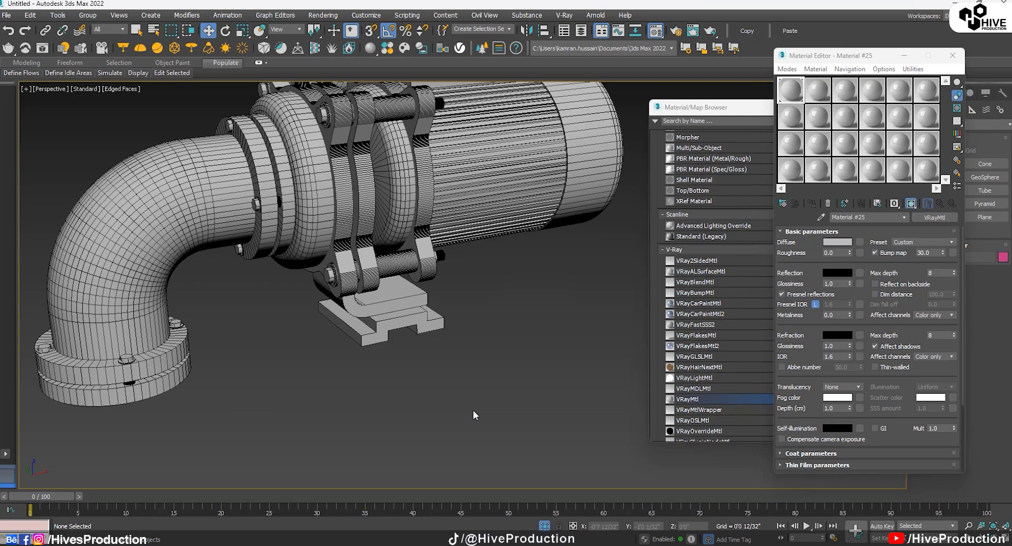
{"action": "scroll", "coordinate": [496, 364], "scroll_direction": "down", "scroll_amount": 3}
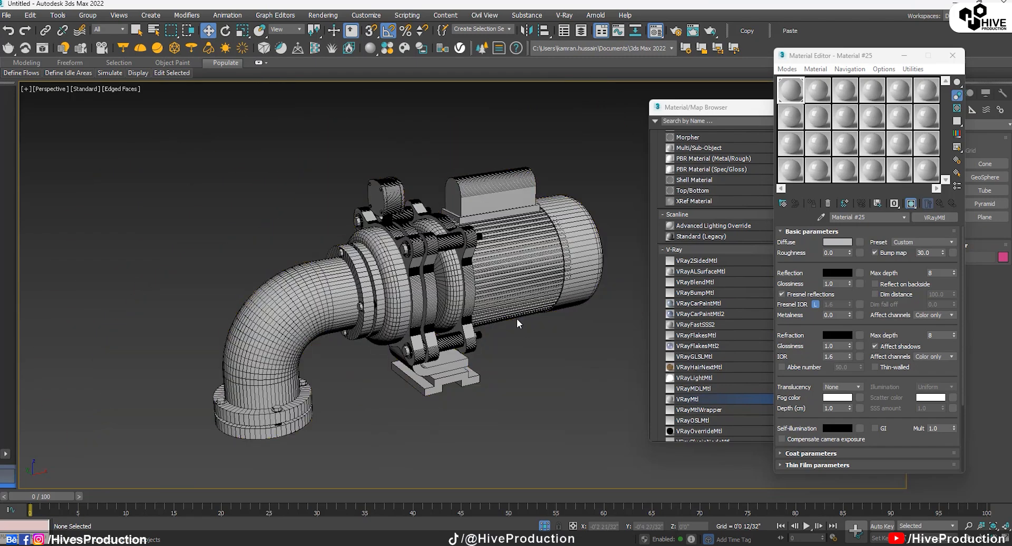
{"action": "left_click", "coordinate": [829, 242]}
{"action": "left_click_drag", "start_coordinate": [230, 79], "coordinate": [222, 70]}
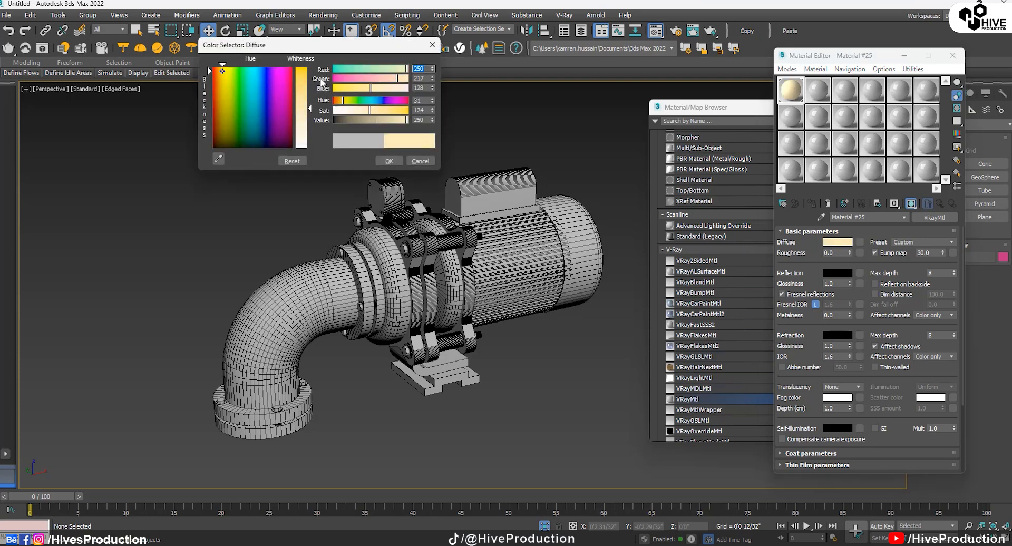
{"action": "left_click", "coordinate": [304, 70]}
{"action": "left_click", "coordinate": [262, 96]}
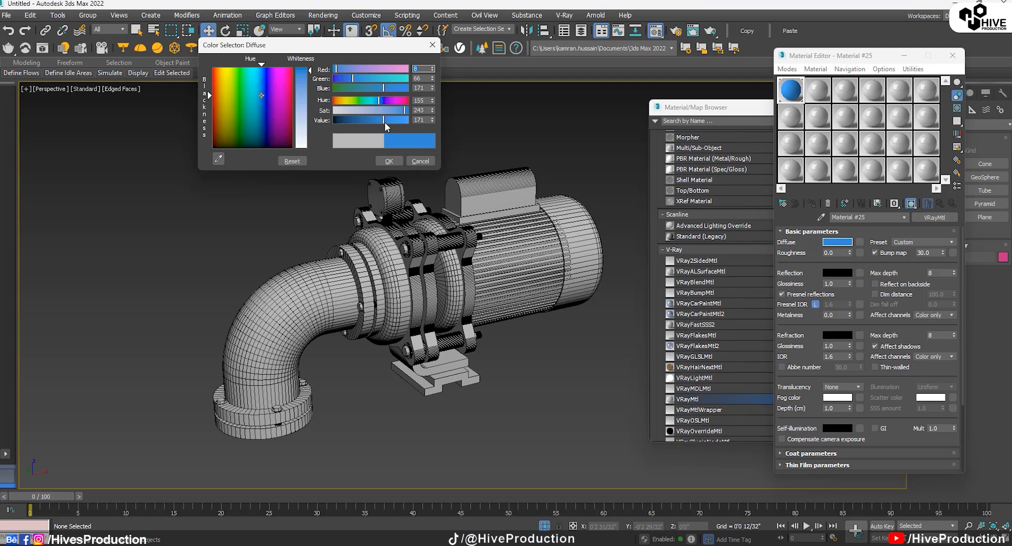
{"action": "left_click_drag", "start_coordinate": [385, 122], "coordinate": [361, 124]}
{"action": "left_click", "coordinate": [390, 160]}
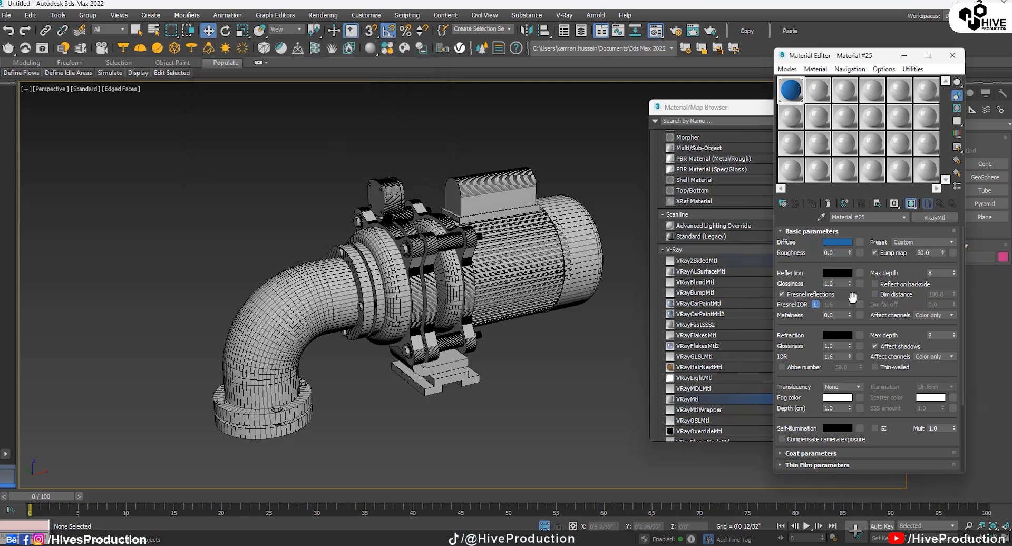
Assign the blue material to the entire pump group and deselect it.
{"action": "left_click", "coordinate": [464, 238]}
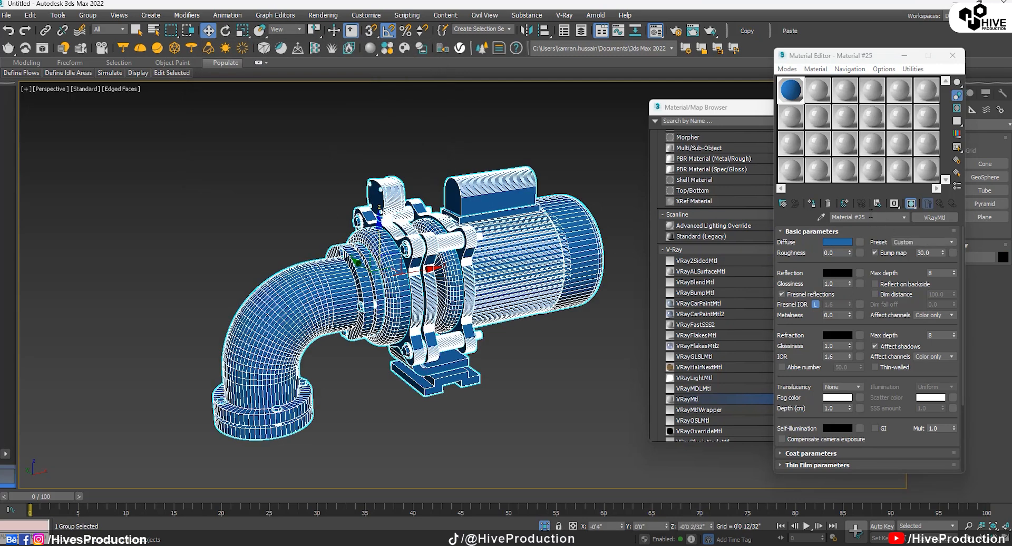
{"action": "left_click", "coordinate": [812, 203]}
{"action": "left_click", "coordinate": [540, 333]}
{"action": "scroll", "coordinate": [417, 264], "scroll_direction": "up", "scroll_amount": 5}
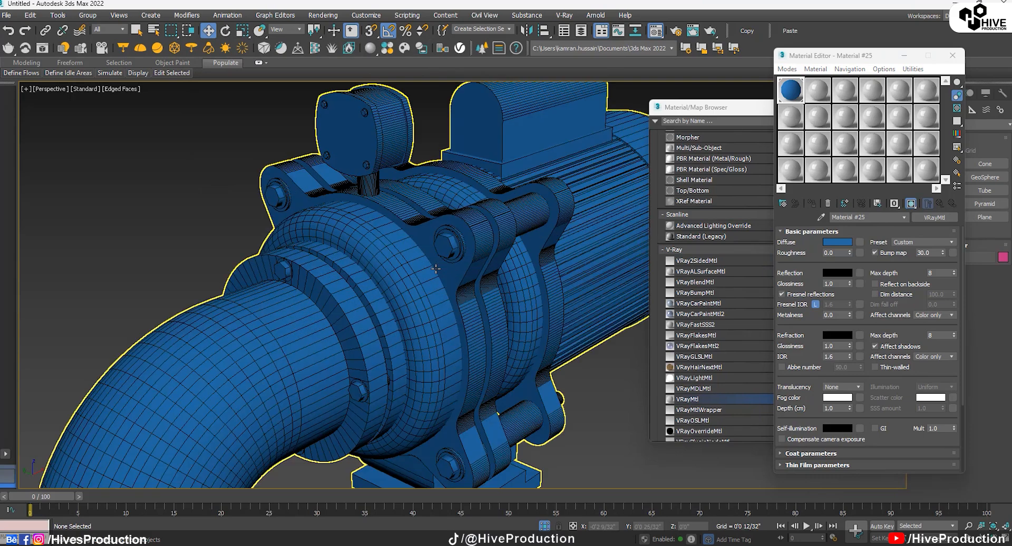
{"action": "middle_click_drag", "start_coordinate": [416, 264], "coordinate": [429, 266], "text": "alt"}
{"action": "middle_click_drag", "start_coordinate": [429, 266], "coordinate": [429, 303]}
{"action": "scroll", "coordinate": [429, 303], "scroll_direction": "down", "scroll_amount": 5}
Create a VRayMtl in the second material slot with a dark grey diffuse colour.
{"action": "left_click", "coordinate": [818, 90]}
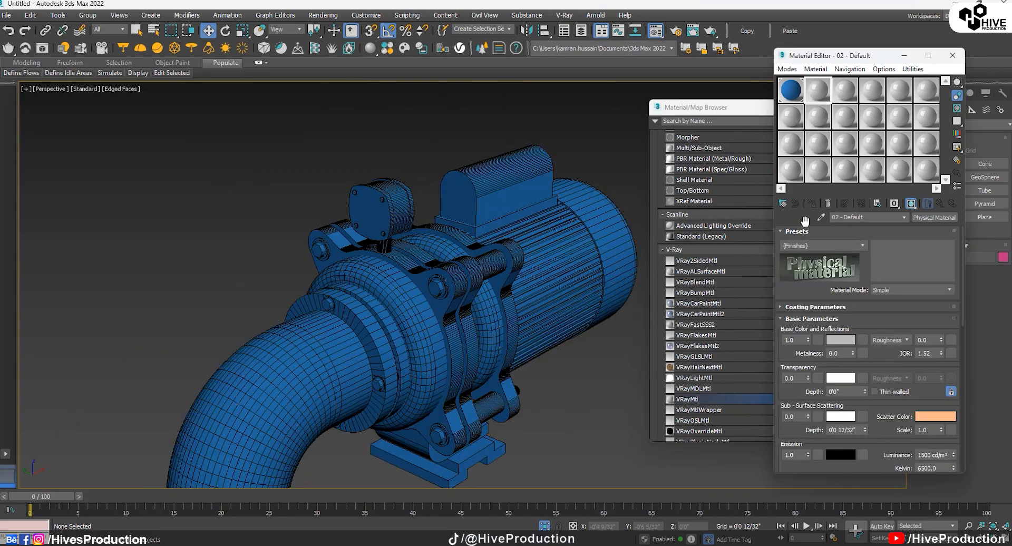
{"action": "double_click", "coordinate": [699, 399]}
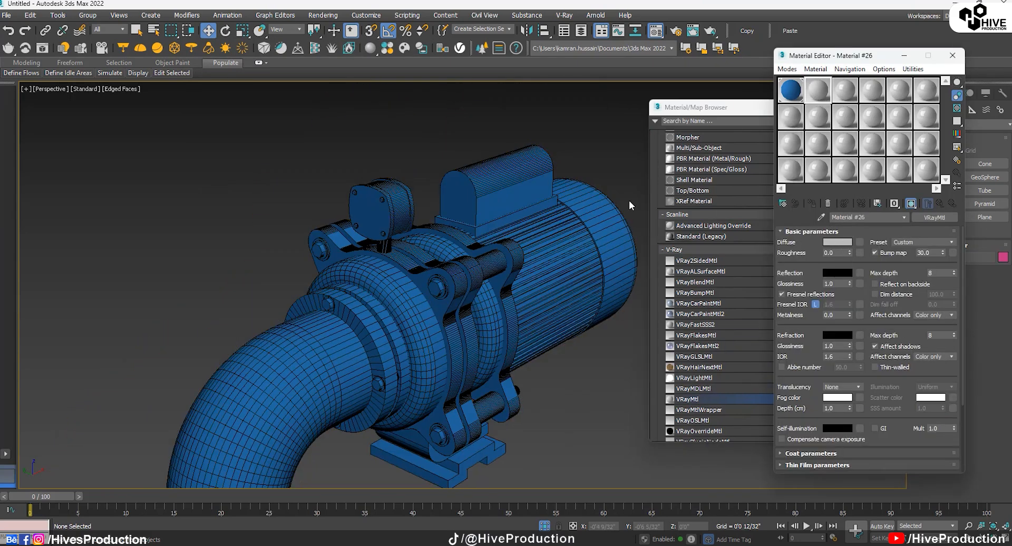
{"action": "left_click", "coordinate": [837, 242]}
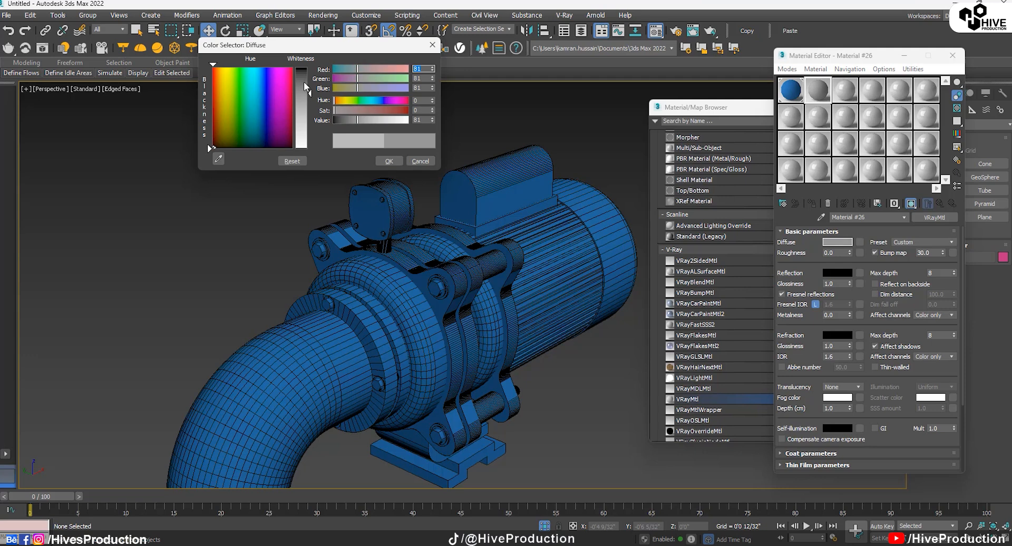
{"action": "left_click", "coordinate": [304, 79]}
{"action": "left_click", "coordinate": [389, 161]}
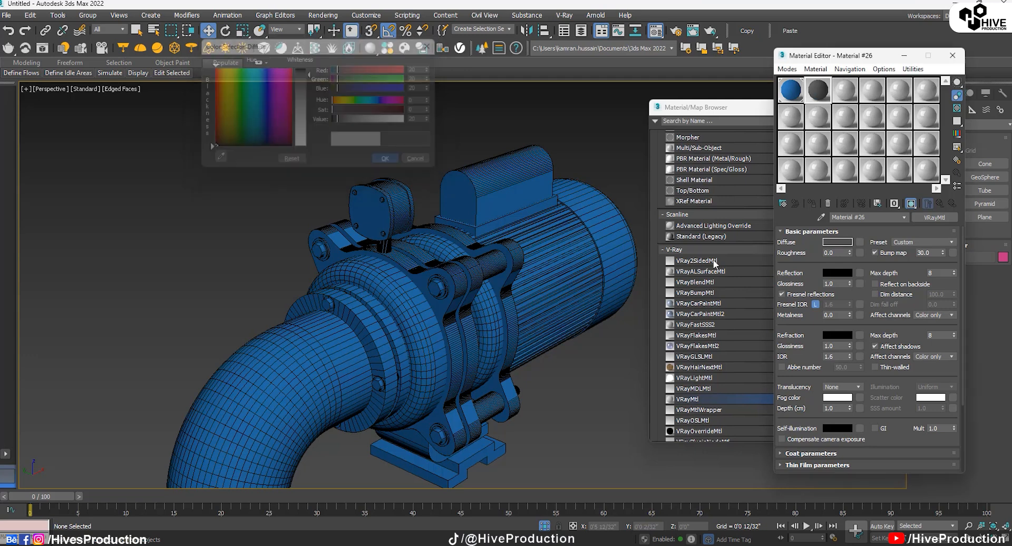
Give the dark grey material a grey reflection colour and turn off its Fresnel reflections.
{"action": "left_click", "coordinate": [838, 272]}
{"action": "left_click", "coordinate": [304, 83]}
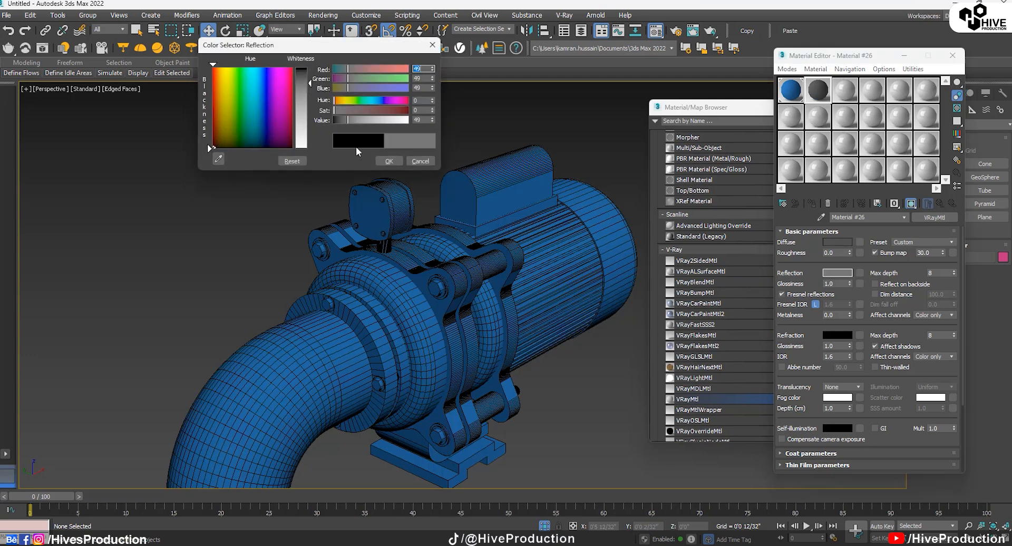
{"action": "left_click", "coordinate": [302, 87]}
{"action": "left_click", "coordinate": [304, 91]}
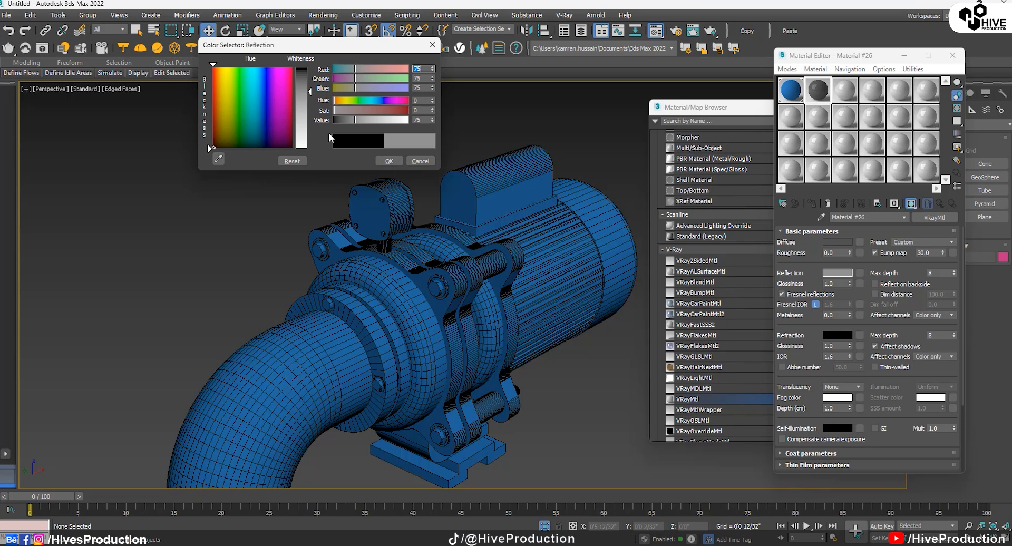
{"action": "left_click", "coordinate": [389, 161]}
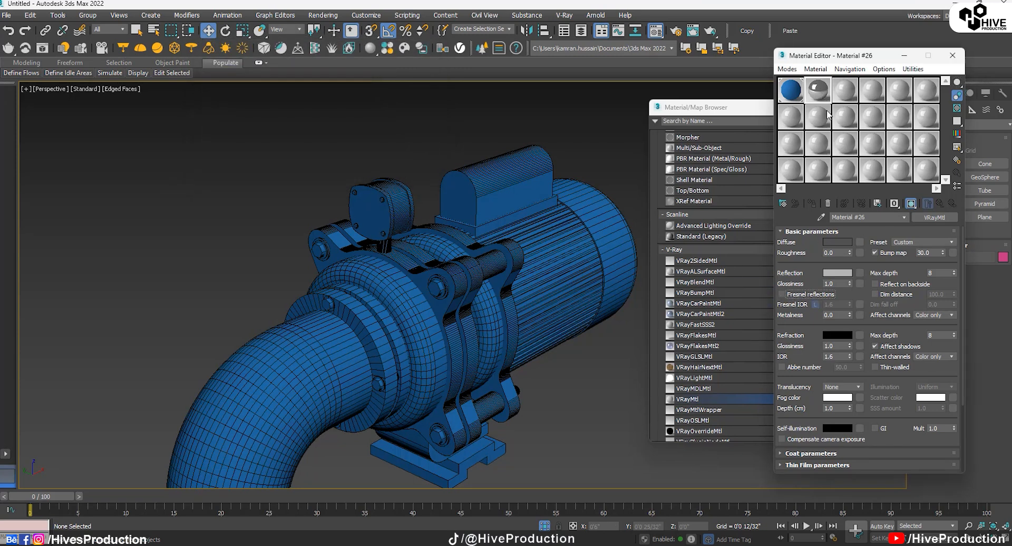
Create a VRayMtl in the third material slot with a near-black diffuse colour of RGB 3, 3, 3.
{"action": "left_click", "coordinate": [845, 89]}
{"action": "double_click", "coordinate": [696, 399]}
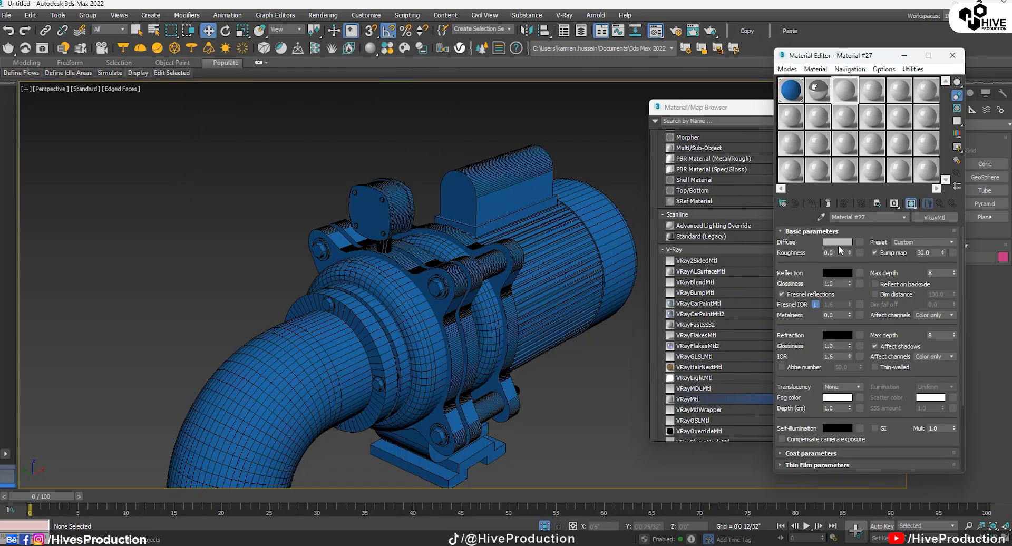
{"action": "left_click", "coordinate": [838, 243]}
{"action": "type", "text": "3"}
{"action": "key", "text": "Tab"}
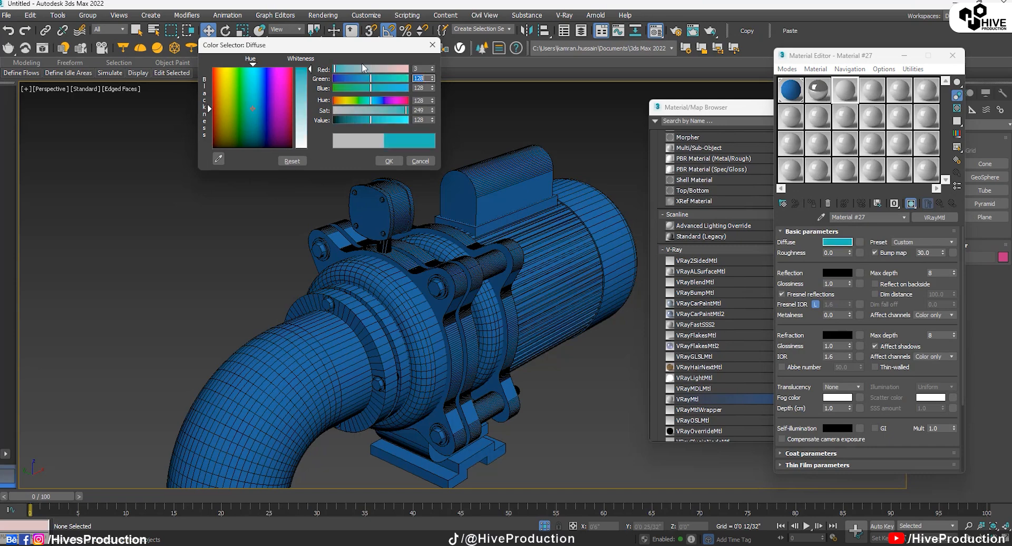
{"action": "type", "text": "3"}
{"action": "key", "text": "Tab"}
{"action": "type", "text": "3"}
{"action": "key", "text": "Return"}
{"action": "left_click", "coordinate": [388, 160]}
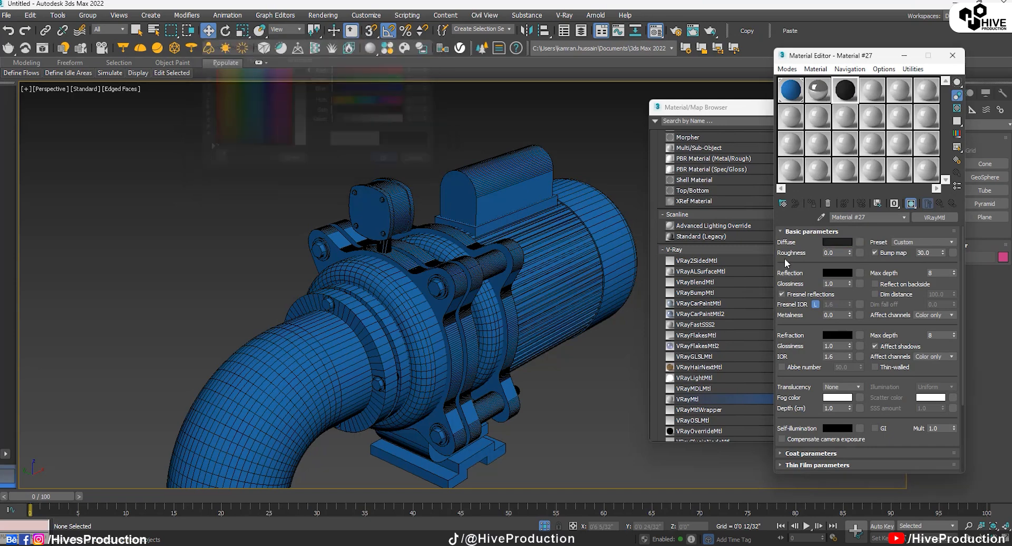
Set the near-black material's reflection colour to a grey with value 40.
{"action": "left_click", "coordinate": [834, 272]}
{"action": "left_click", "coordinate": [344, 118]}
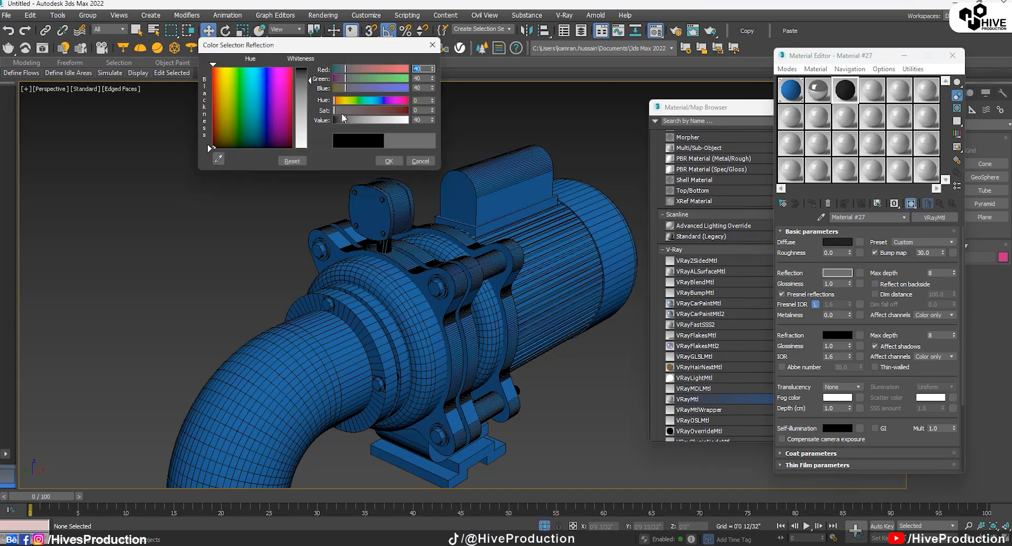
{"action": "left_click", "coordinate": [389, 161]}
Open the pump group so its individual parts can be selected.
{"action": "scroll", "coordinate": [390, 203], "scroll_direction": "up", "scroll_amount": 6}
{"action": "left_click", "coordinate": [371, 237]}
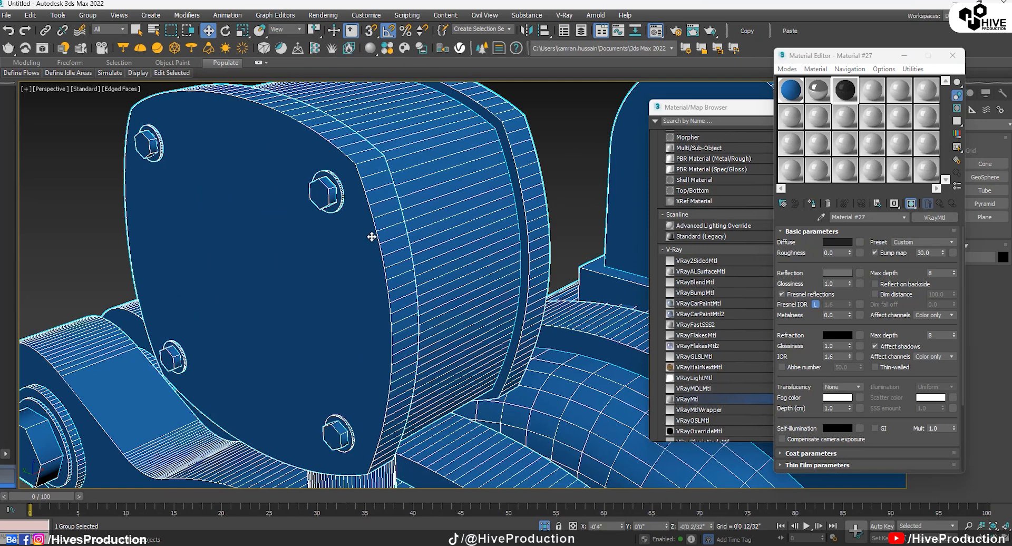
{"action": "left_click", "coordinate": [87, 17]}
{"action": "left_click", "coordinate": [100, 53]}
Assign the near-black material to the four bolt washers on the top housing's cover and set its glossiness to 0.9.
{"action": "left_click", "coordinate": [324, 190]}
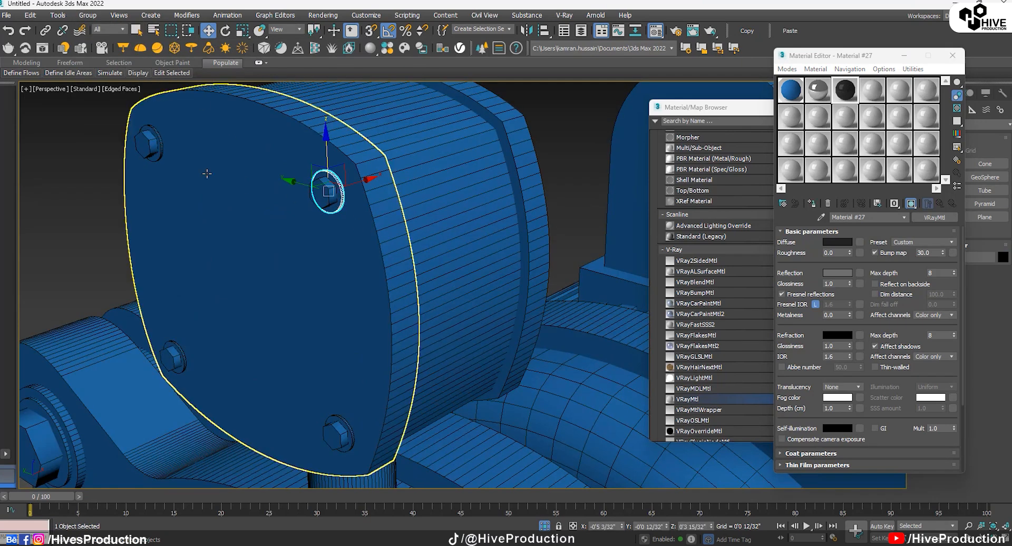
{"action": "left_click", "coordinate": [161, 146], "text": "ctrl"}
{"action": "left_click", "coordinate": [175, 345], "text": "ctrl"}
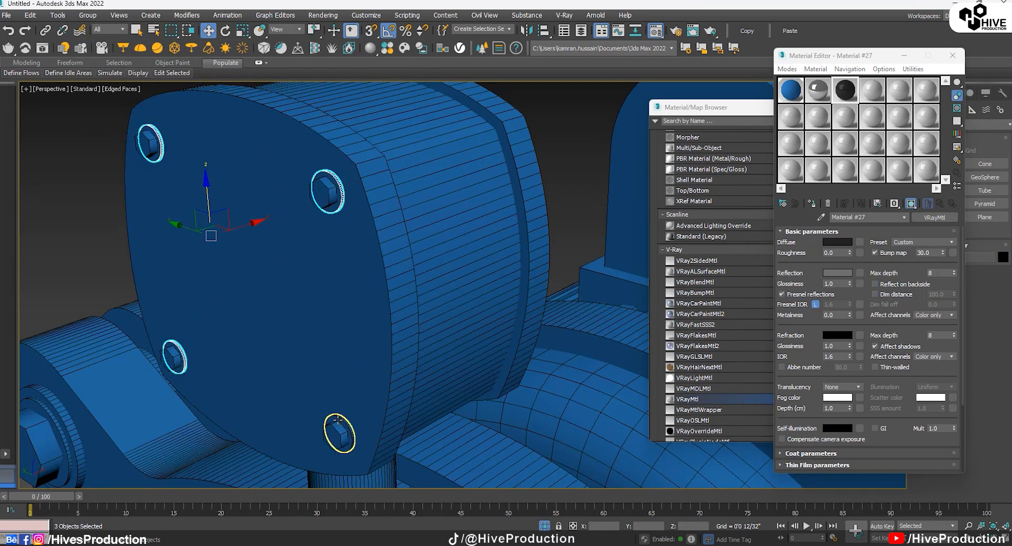
{"action": "left_click", "coordinate": [338, 420], "text": "ctrl"}
{"action": "left_click", "coordinate": [811, 204]}
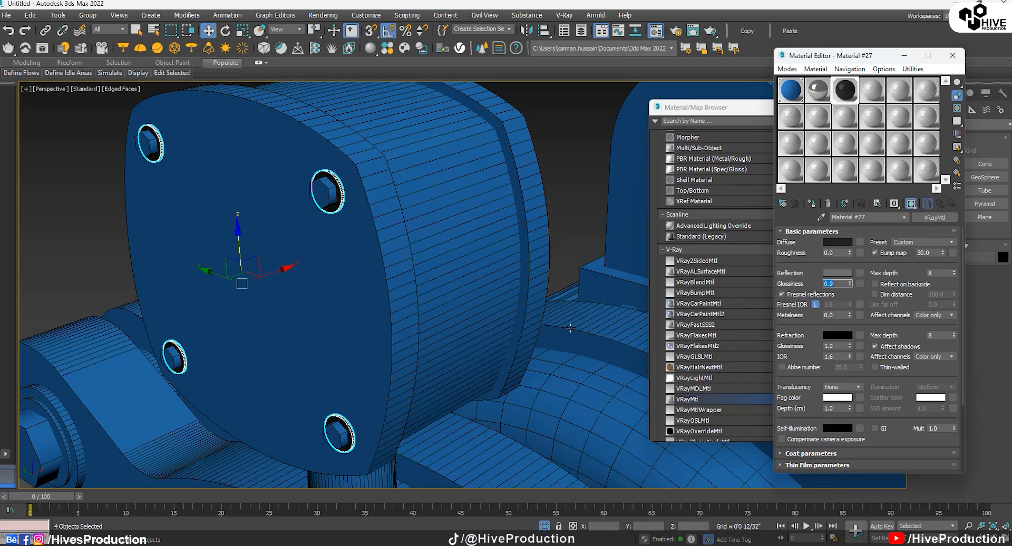
{"action": "left_click", "coordinate": [113, 198]}
Assign the near-black material to the two upper tie rods running through the clamp plates.
{"action": "scroll", "coordinate": [266, 311], "scroll_direction": "down", "scroll_amount": 3}
{"action": "middle_click_drag", "start_coordinate": [266, 311], "coordinate": [266, 179]}
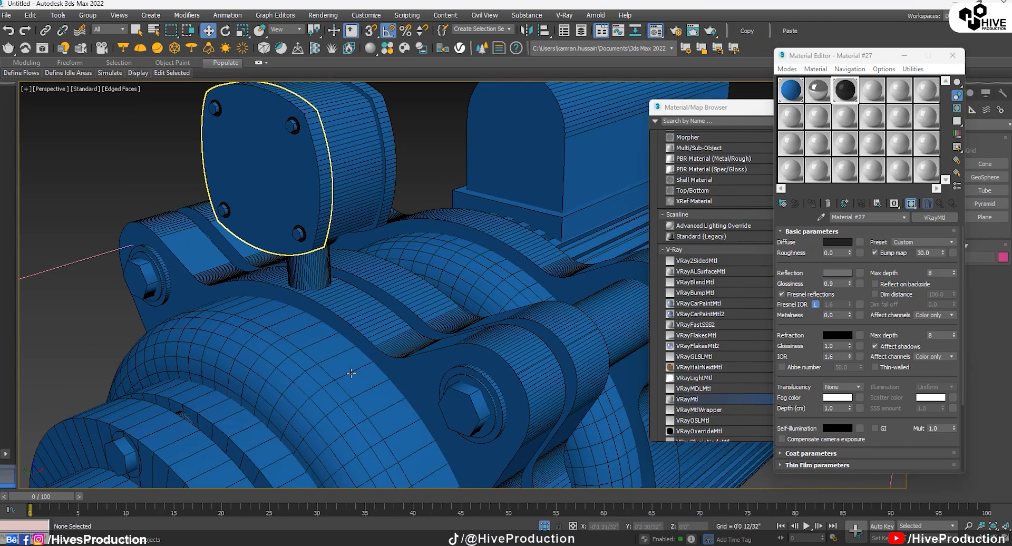
{"action": "left_click", "coordinate": [494, 388]}
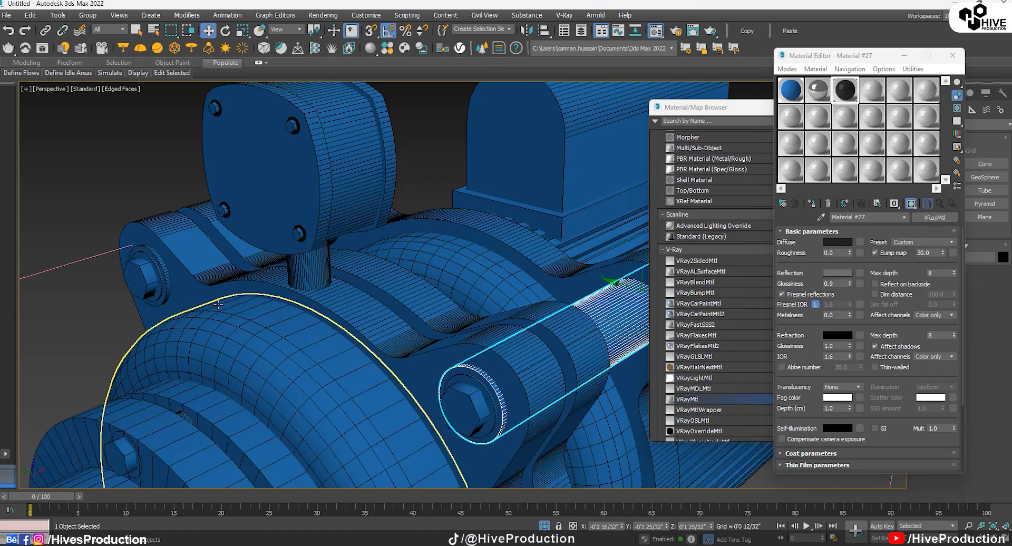
{"action": "left_click", "coordinate": [167, 282], "text": "ctrl"}
{"action": "middle_click_drag", "start_coordinate": [168, 283], "coordinate": [295, 284], "text": "alt"}
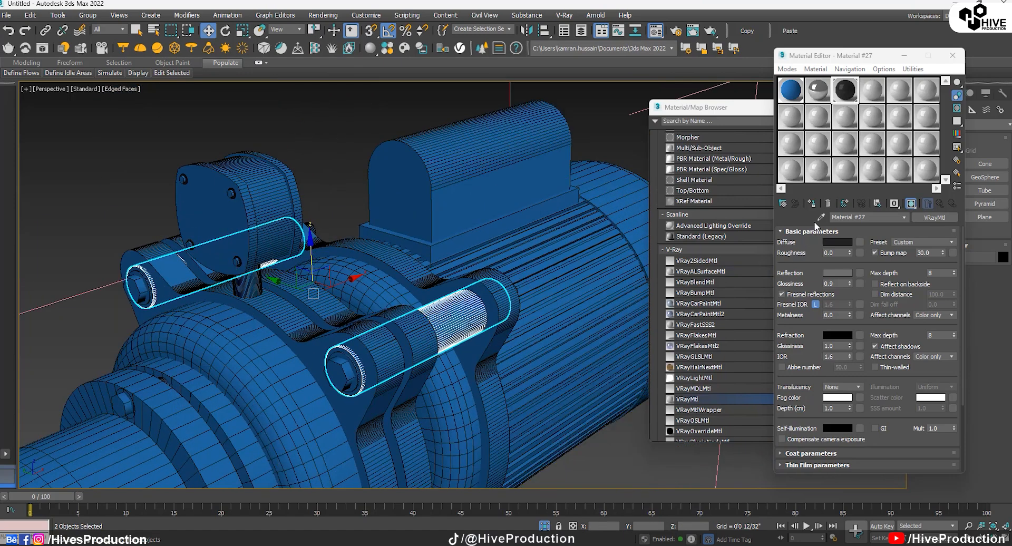
{"action": "left_click", "coordinate": [812, 204]}
Assign the grey material to the bolt heads, washers and protruding ends of the two upper tie rods.
{"action": "middle_click_drag", "start_coordinate": [449, 316], "coordinate": [400, 308], "text": "alt"}
{"action": "left_click", "coordinate": [496, 321]}
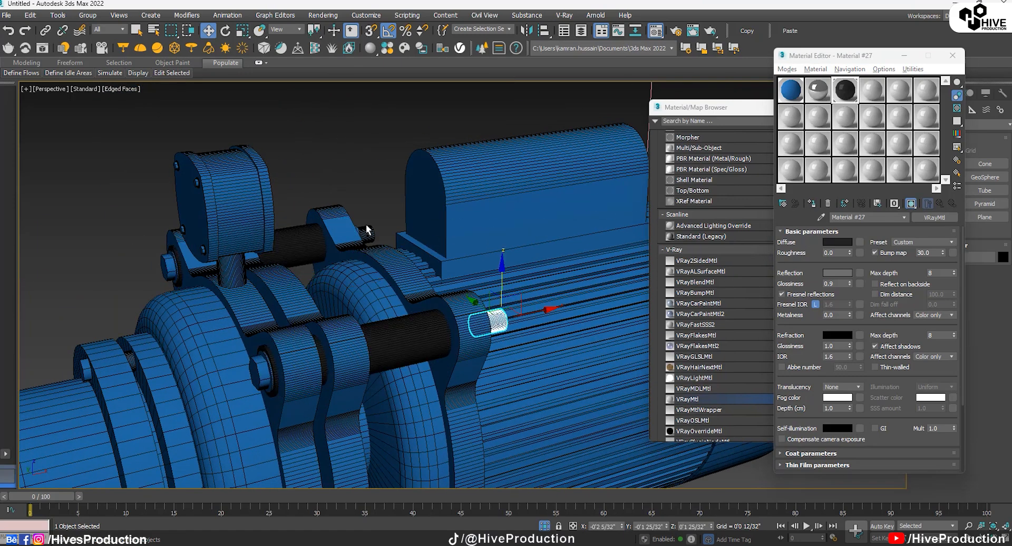
{"action": "left_click", "coordinate": [367, 232], "text": "ctrl"}
{"action": "left_click", "coordinate": [269, 377], "text": "ctrl"}
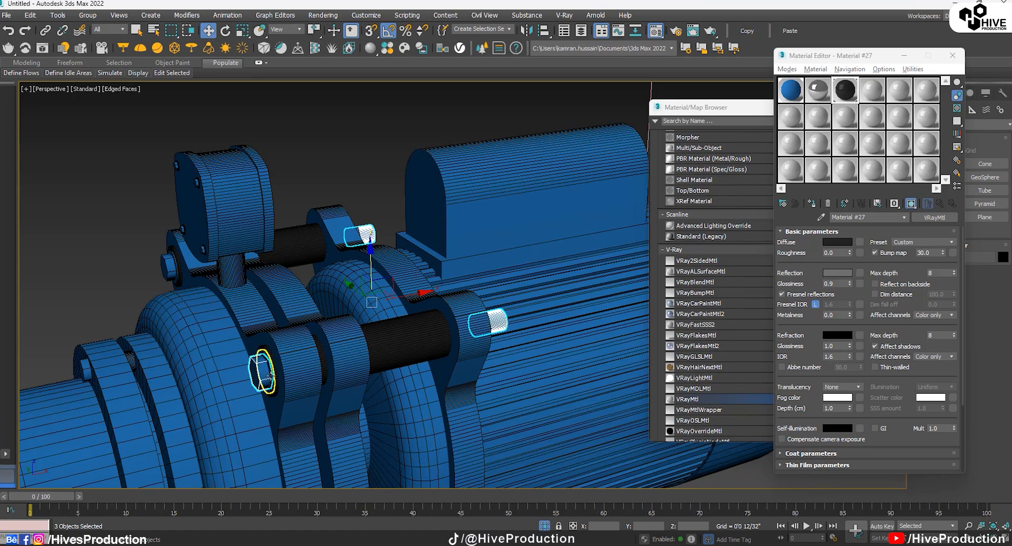
{"action": "left_click", "coordinate": [269, 376], "text": "ctrl"}
{"action": "left_click", "coordinate": [170, 267], "text": "ctrl"}
{"action": "left_click", "coordinate": [176, 267], "text": "ctrl"}
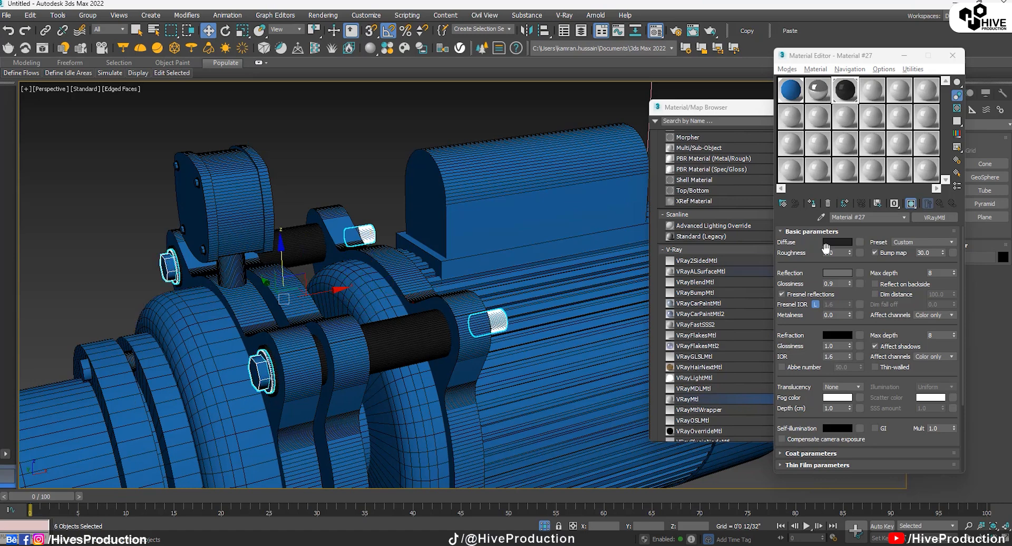
{"action": "left_click", "coordinate": [822, 95]}
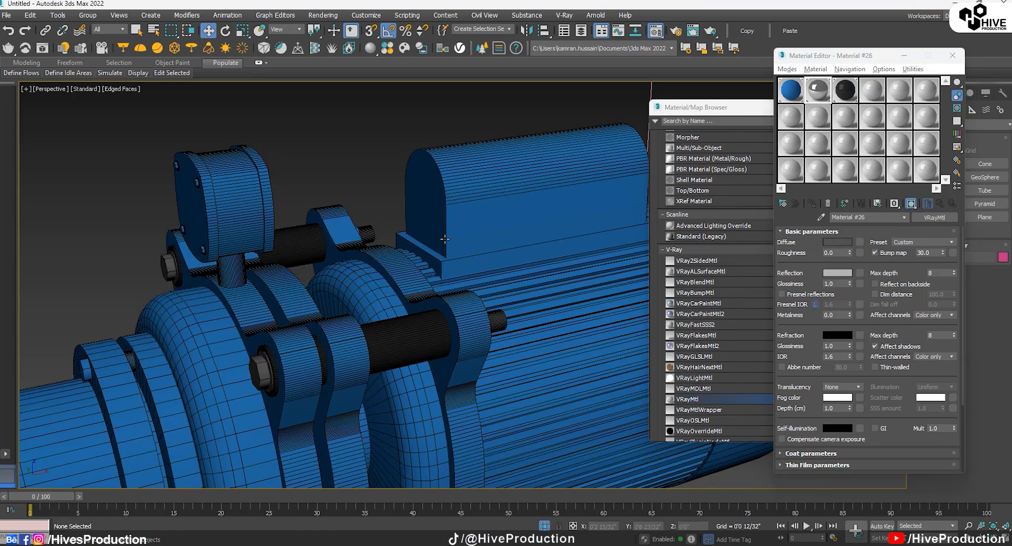
Assign the near-black material to the base plate of the box on the motor and to the slotted foot under the pump.
{"action": "left_click", "coordinate": [522, 237]}
{"action": "left_click", "coordinate": [845, 90]}
{"action": "left_click", "coordinate": [813, 205]}
{"action": "scroll", "coordinate": [397, 154], "scroll_direction": "down", "scroll_amount": 6}
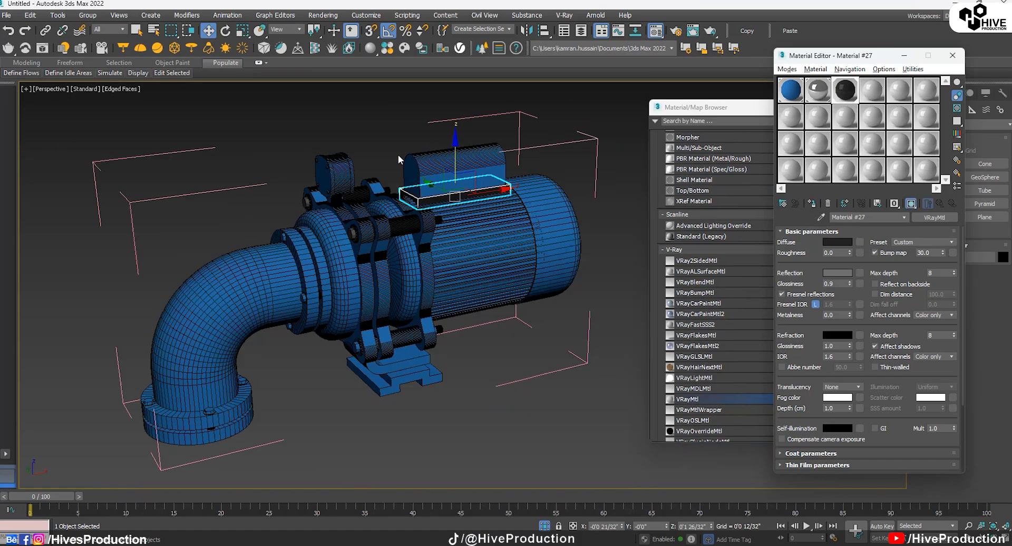
{"action": "left_click", "coordinate": [394, 311]}
{"action": "left_click", "coordinate": [812, 205]}
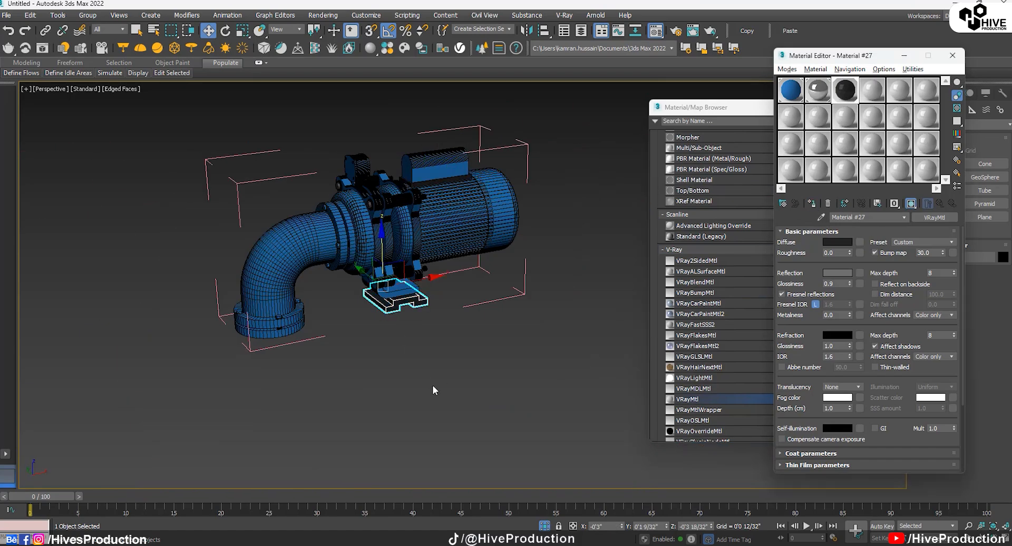
Select one rim edge on each disc of the elbow's two flange pairs, including the edges bordering the gaps, at edge level.
{"action": "left_click", "coordinate": [264, 247]}
{"action": "scroll", "coordinate": [348, 200], "scroll_direction": "up", "scroll_amount": 6}
{"action": "scroll", "coordinate": [461, 173], "scroll_direction": "down", "scroll_amount": 4}
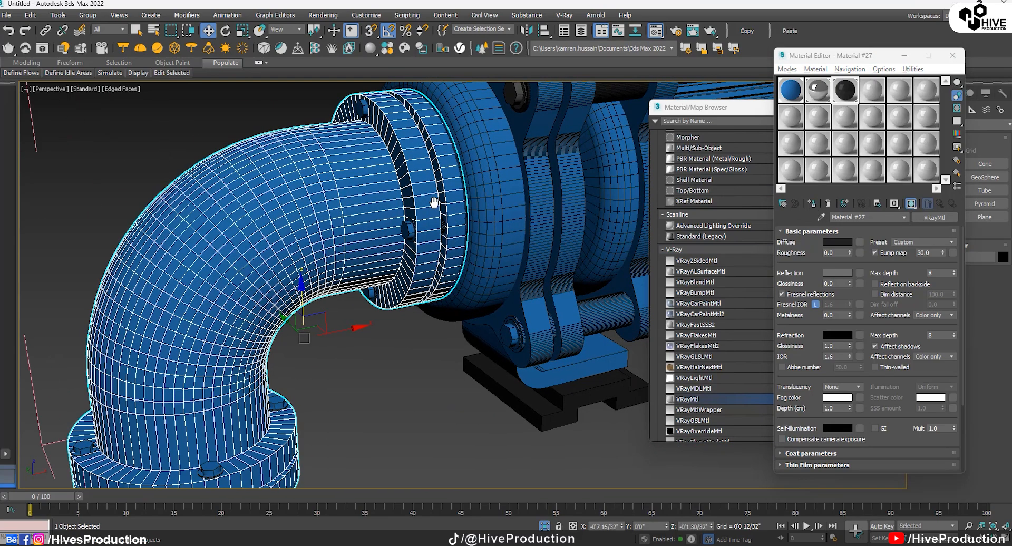
{"action": "left_click", "coordinate": [900, 56]}
{"action": "left_click", "coordinate": [946, 110]}
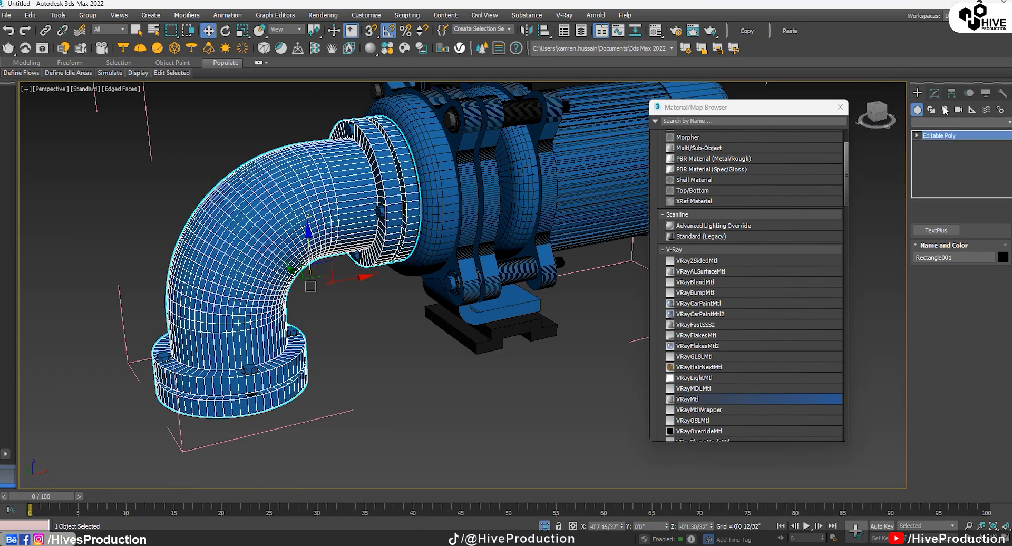
{"action": "left_click", "coordinate": [946, 248]}
{"action": "scroll", "coordinate": [467, 183], "scroll_direction": "up", "scroll_amount": 5}
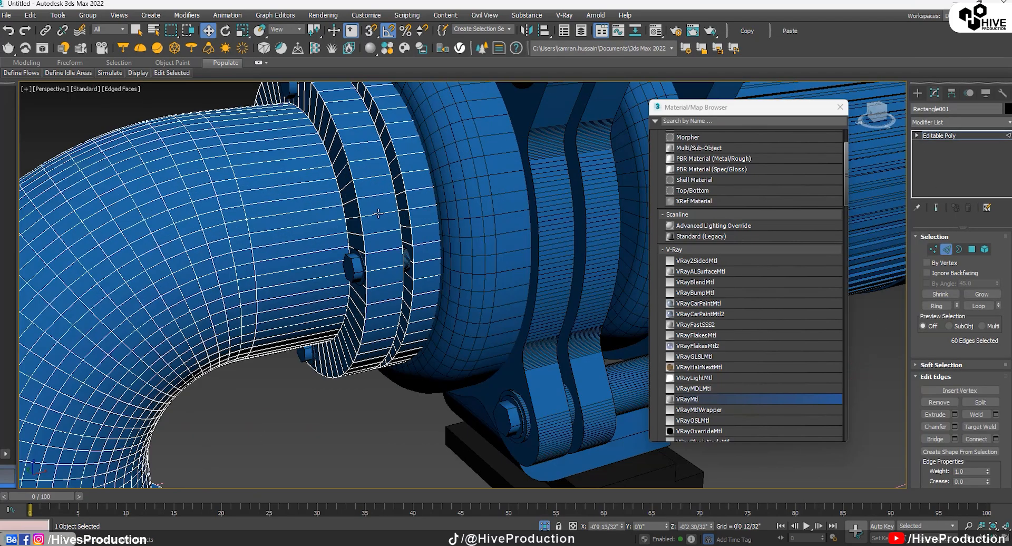
{"action": "left_click", "coordinate": [357, 188]}
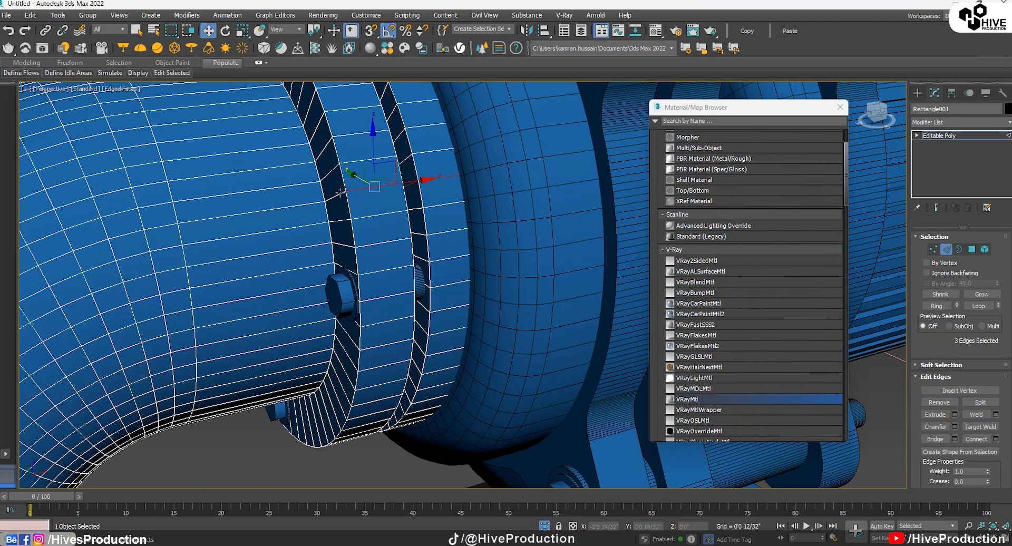
{"action": "middle_click_drag", "start_coordinate": [437, 233], "coordinate": [522, 85], "text": "alt"}
{"action": "left_click", "coordinate": [398, 214], "text": "ctrl"}
{"action": "middle_click_drag", "start_coordinate": [346, 382], "coordinate": [473, 247]}
{"action": "left_click", "coordinate": [418, 313], "text": "ctrl"}
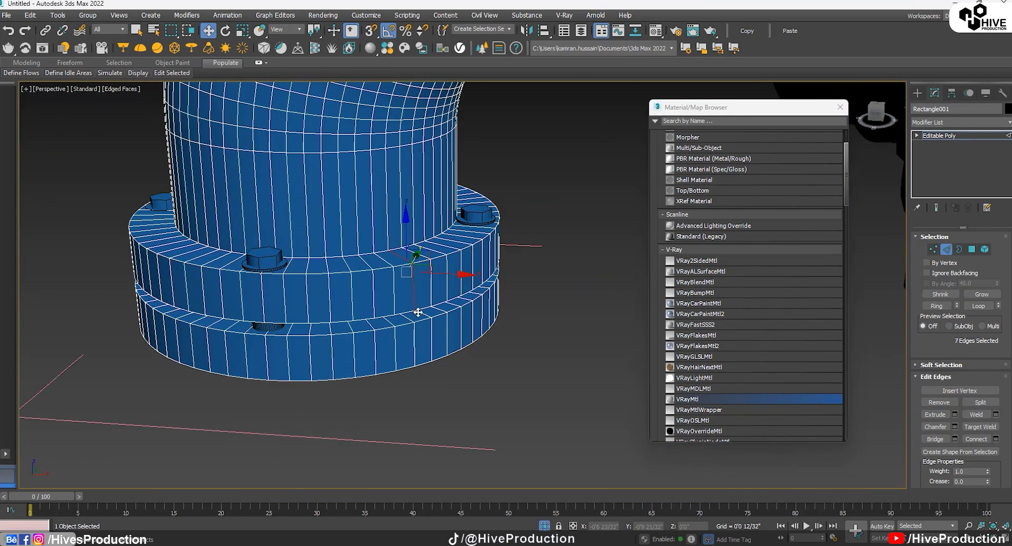
{"action": "middle_click_drag", "start_coordinate": [412, 319], "coordinate": [374, 336], "text": "alt"}
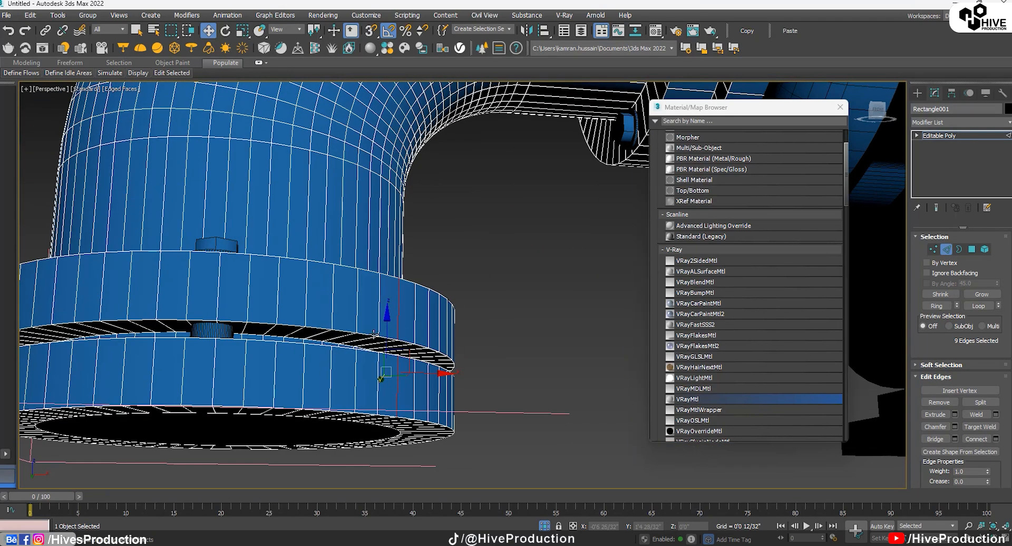
{"action": "scroll", "coordinate": [375, 340], "scroll_direction": "down", "scroll_amount": 6}
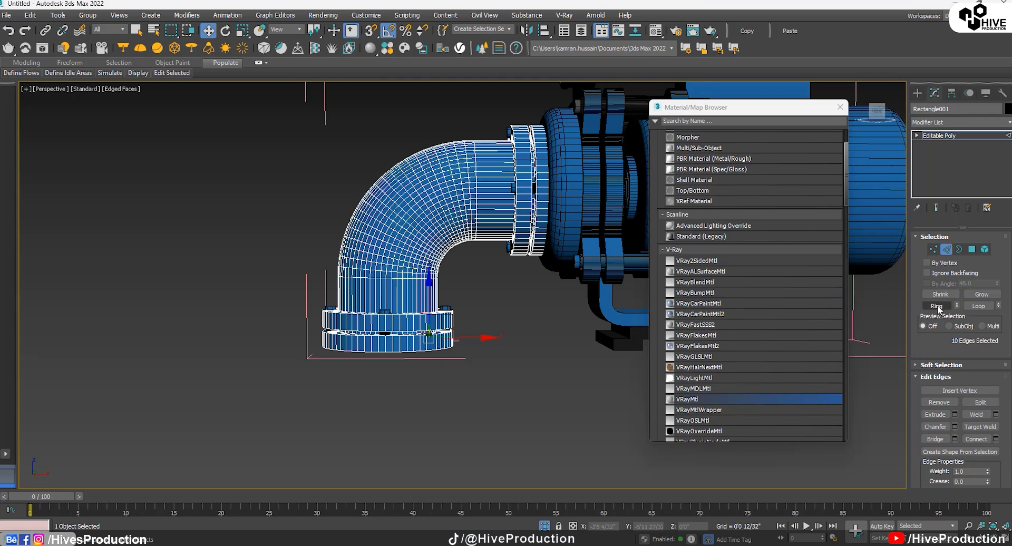
Extend the flange edges to full rings, convert them to a polygon selection and assign the near-black material to those faces.
{"action": "left_click", "coordinate": [937, 307]}
{"action": "left_click", "coordinate": [972, 250], "text": "ctrl"}
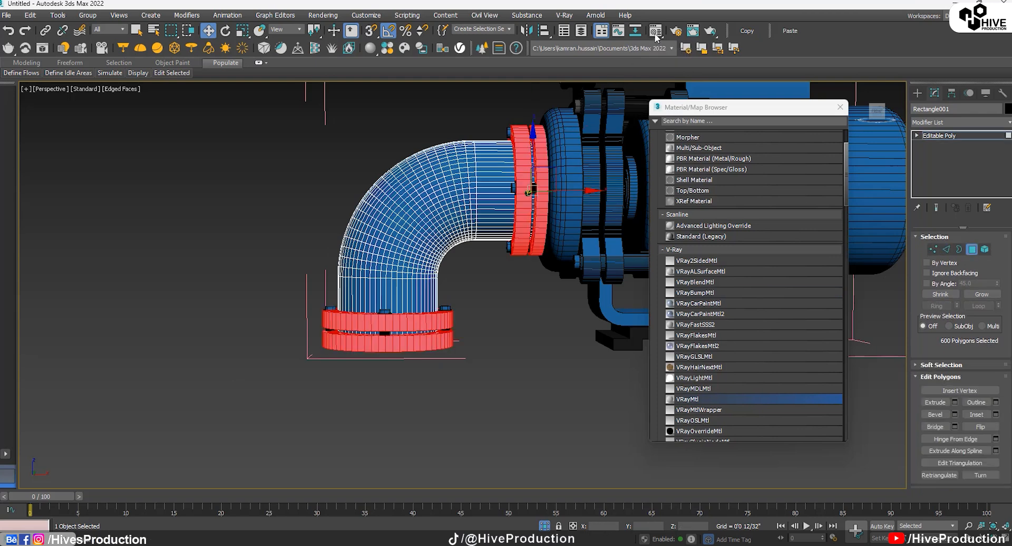
{"action": "left_click", "coordinate": [656, 32]}
{"action": "left_click", "coordinate": [811, 203]}
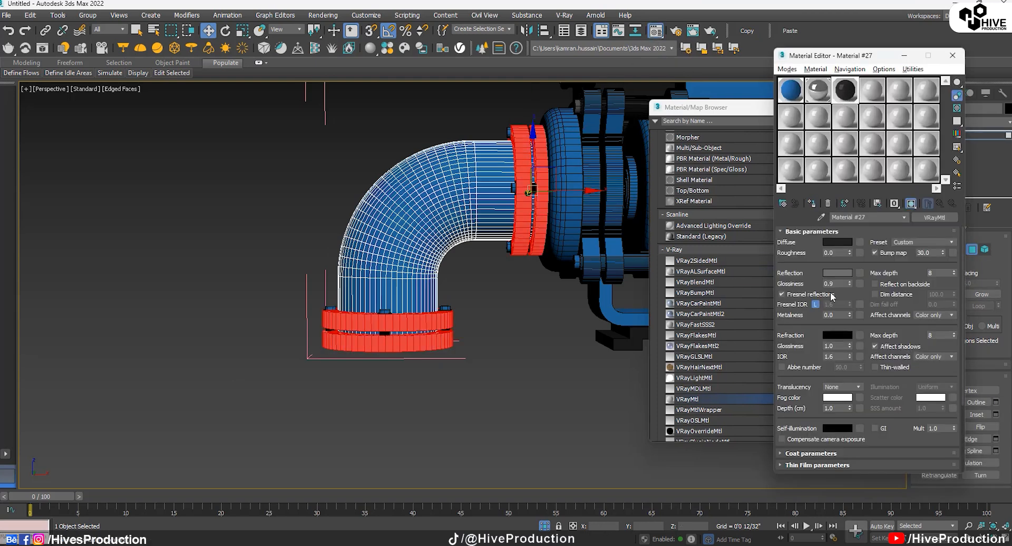
{"action": "left_click", "coordinate": [971, 249]}
{"action": "left_click", "coordinate": [475, 375]}
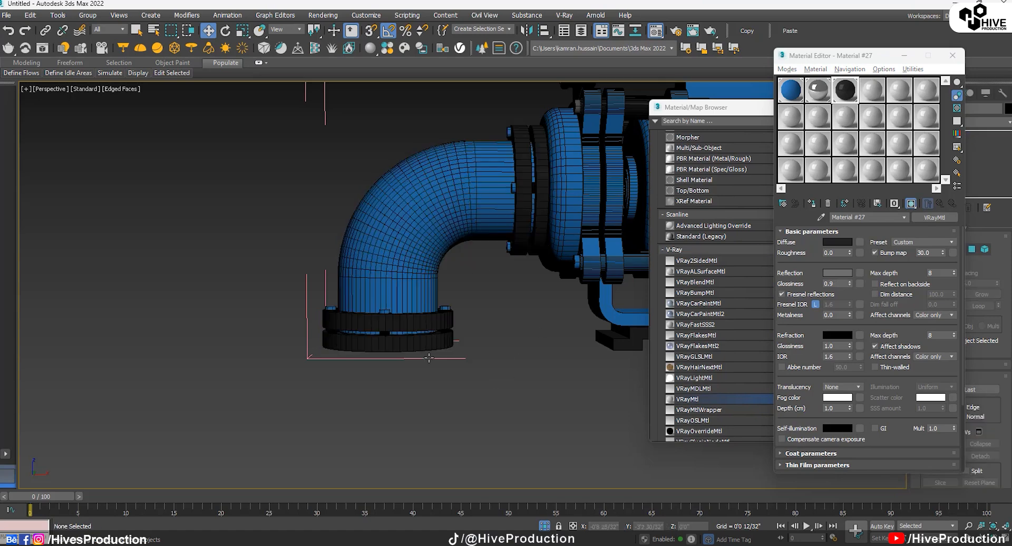
Select the head, washer and shank of one bolt on the elbow's lower flange.
{"action": "middle_click_drag", "start_coordinate": [463, 369], "coordinate": [495, 388], "text": "alt"}
{"action": "scroll", "coordinate": [494, 388], "scroll_direction": "up", "scroll_amount": 5}
{"action": "left_click", "coordinate": [456, 320]}
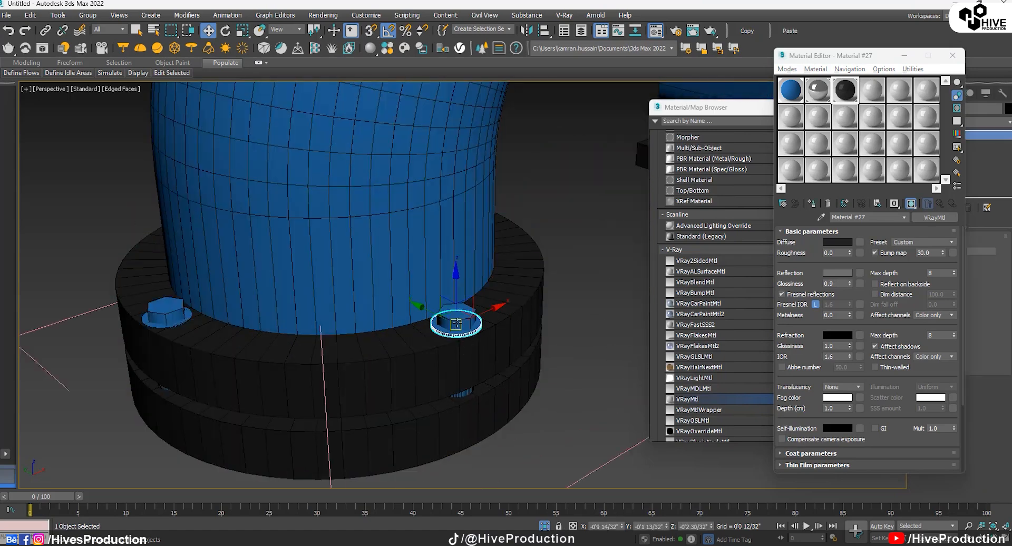
{"action": "left_click", "coordinate": [461, 394], "text": "ctrl"}
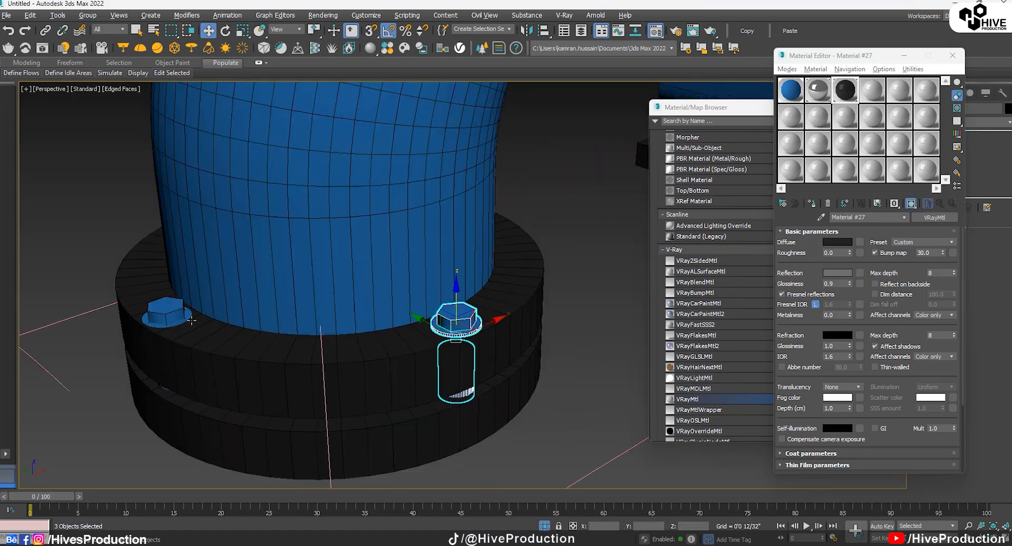
Add the lower flange's other three bolts to the selection from the top view.
{"action": "key", "text": "alt+w"}
{"action": "scroll", "coordinate": [82, 226], "scroll_direction": "down", "scroll_amount": 6}
{"action": "scroll", "coordinate": [193, 229], "scroll_direction": "up", "scroll_amount": 7}
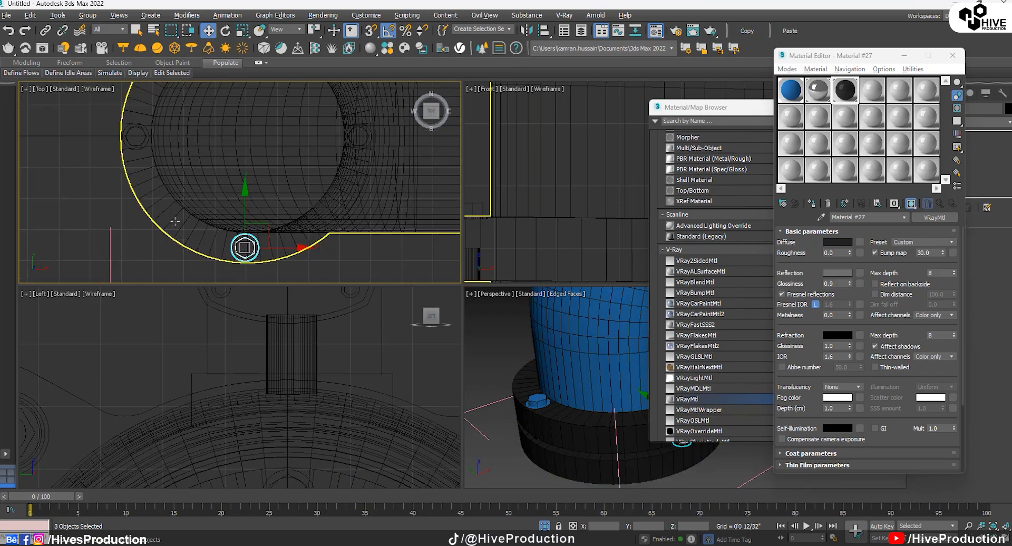
{"action": "scroll", "coordinate": [299, 216], "scroll_direction": "down", "scroll_amount": 4}
{"action": "left_click", "coordinate": [201, 173], "text": "ctrl"}
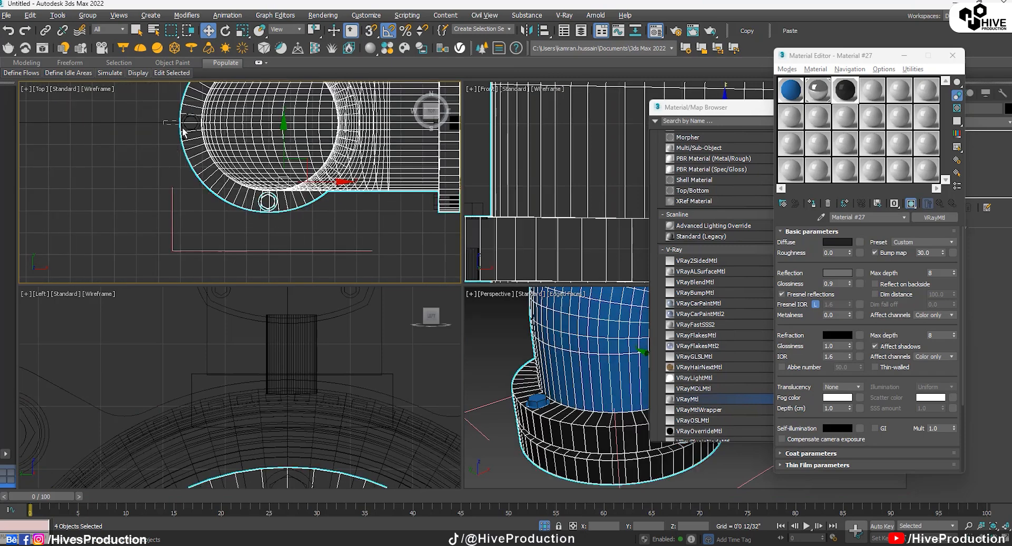
{"action": "left_click_drag", "start_coordinate": [183, 129], "coordinate": [196, 138], "text": "ctrl"}
{"action": "middle_click_drag", "start_coordinate": [210, 146], "coordinate": [214, 242]}
{"action": "left_click_drag", "start_coordinate": [261, 124], "coordinate": [279, 141], "text": "ctrl"}
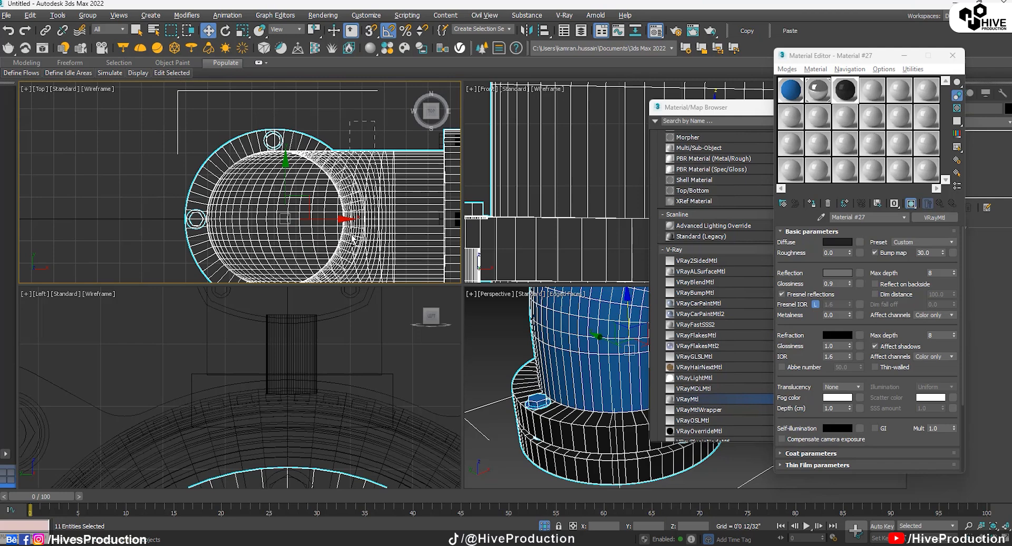
{"action": "left_click", "coordinate": [352, 239], "text": "ctrl"}
Remove the elbow from the selection, leaving only the lower flange bolts, and assign them the grey material.
{"action": "scroll", "coordinate": [349, 226], "scroll_direction": "down", "scroll_amount": 3}
{"action": "left_click_drag", "start_coordinate": [365, 155], "coordinate": [369, 160], "text": "alt"}
{"action": "left_click_drag", "start_coordinate": [386, 158], "coordinate": [398, 200], "text": "alt"}
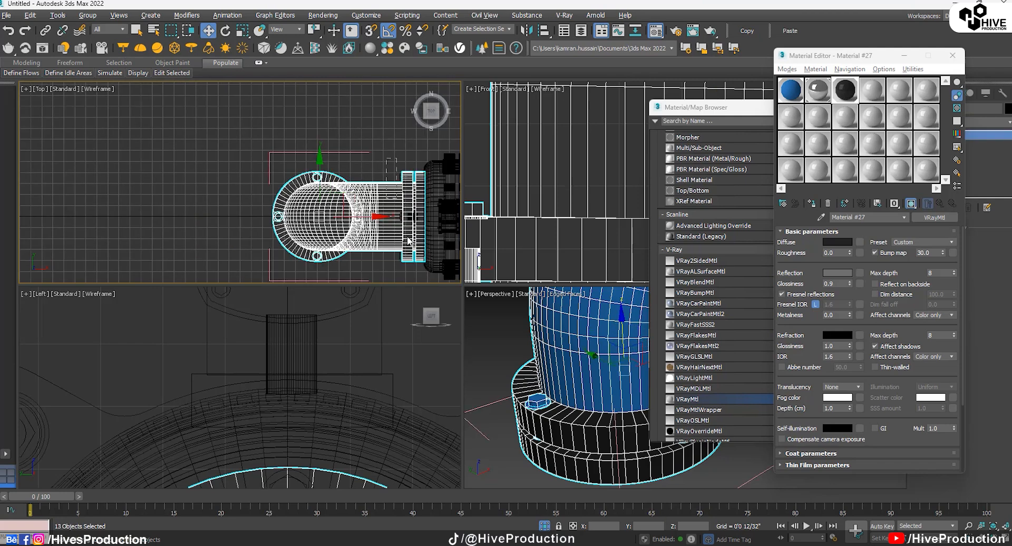
{"action": "left_click_drag", "start_coordinate": [409, 242], "coordinate": [401, 201], "text": "alt"}
{"action": "left_click", "coordinate": [820, 100]}
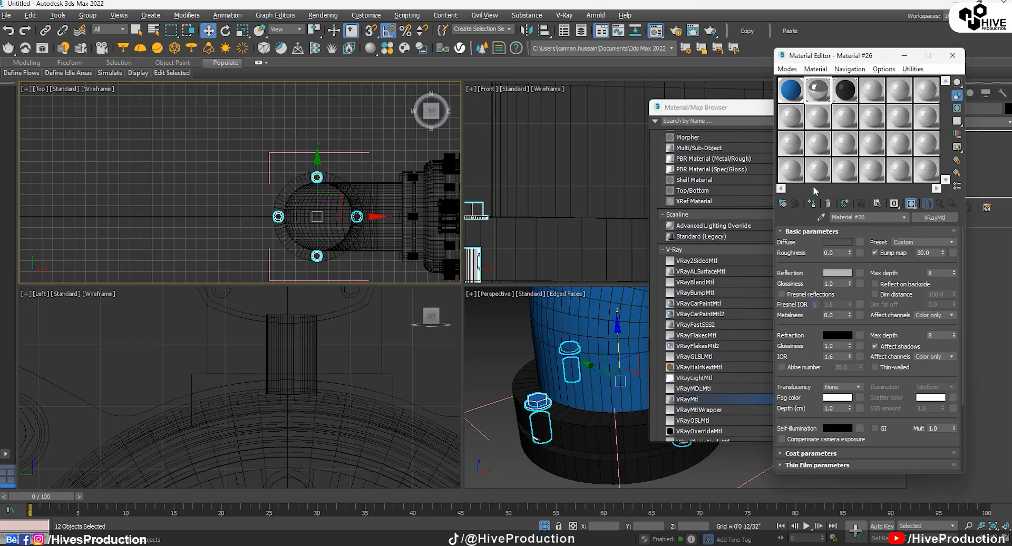
{"action": "key", "text": "z"}
{"action": "left_click", "coordinate": [616, 433]}
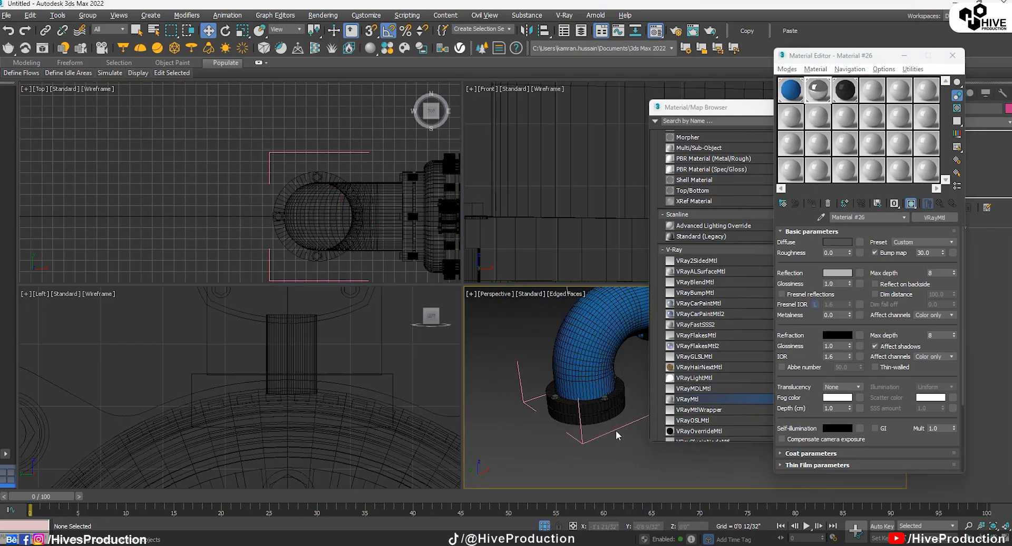
Assign the grey material to the bolt head, washer and protruding end of the first lower tie rod.
{"action": "key", "text": "alt+w"}
{"action": "middle_click_drag", "start_coordinate": [463, 325], "coordinate": [312, 190], "text": "alt"}
{"action": "scroll", "coordinate": [369, 238], "scroll_direction": "up", "scroll_amount": 5}
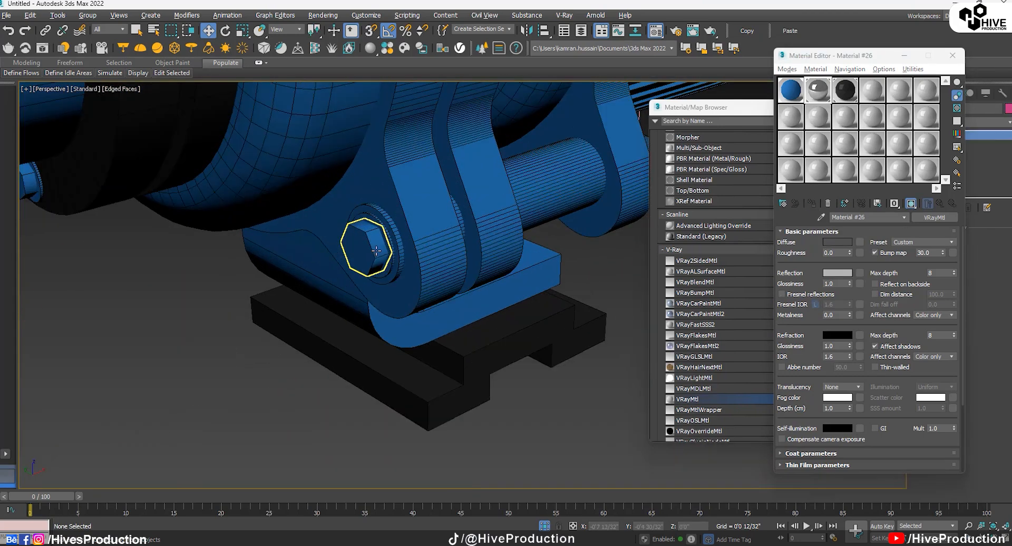
{"action": "left_click", "coordinate": [376, 251]}
{"action": "left_click", "coordinate": [389, 240], "text": "ctrl"}
{"action": "middle_click_drag", "start_coordinate": [596, 200], "coordinate": [468, 238]}
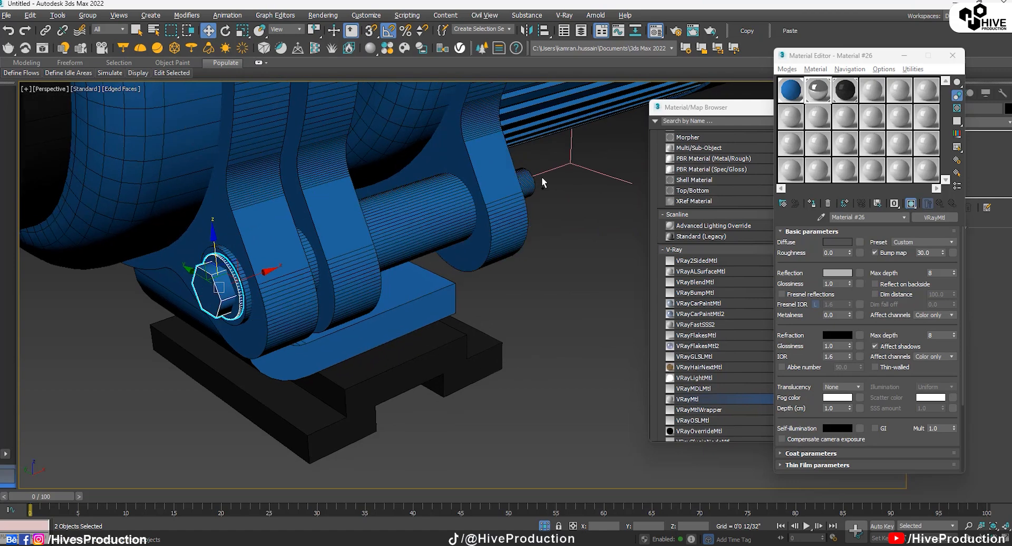
{"action": "left_click", "coordinate": [532, 180], "text": "ctrl"}
{"action": "left_click", "coordinate": [813, 202]}
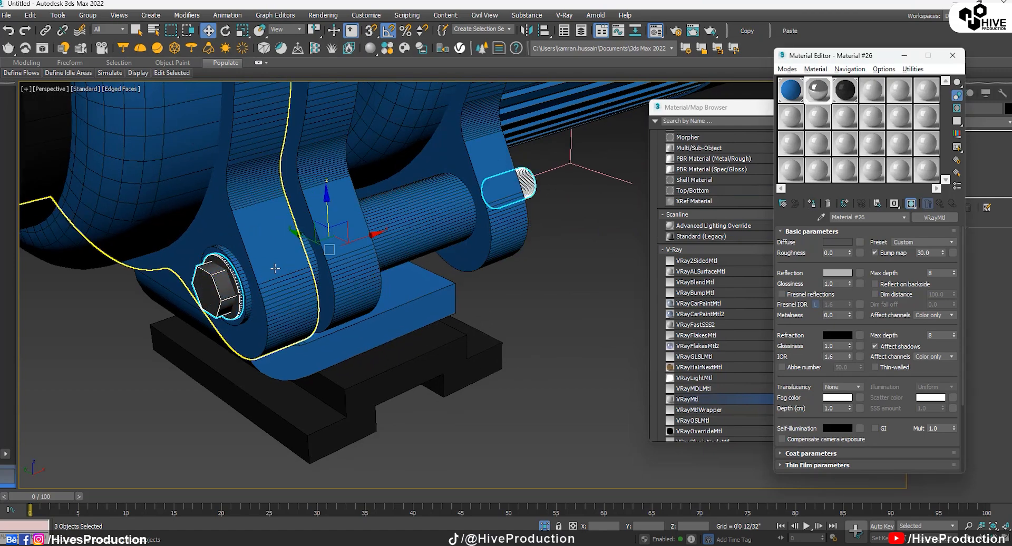
Assign the near-black material to both lower tie rods running through the clamp plates.
{"action": "left_click", "coordinate": [245, 274]}
{"action": "left_click", "coordinate": [838, 85]}
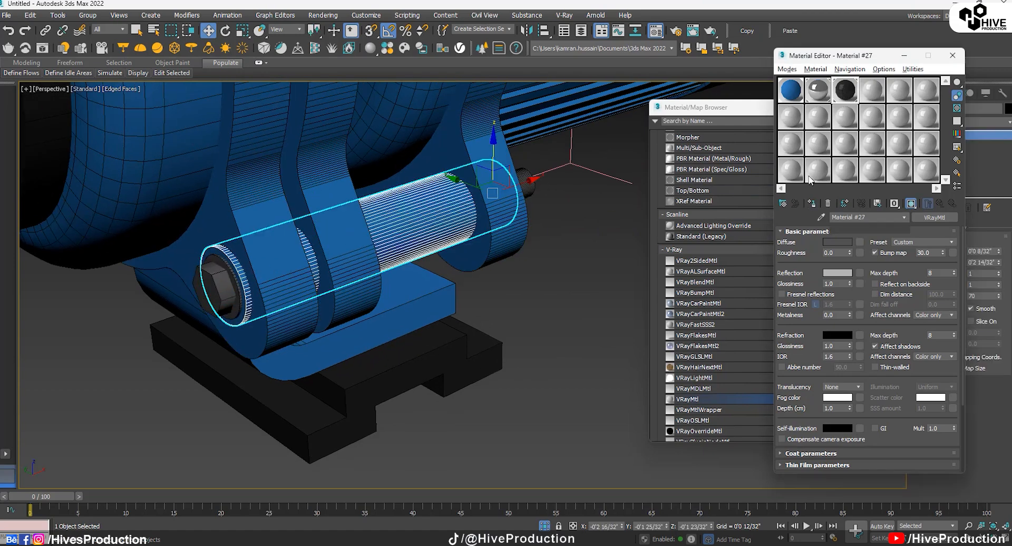
{"action": "left_click", "coordinate": [811, 204]}
{"action": "left_click", "coordinate": [553, 292]}
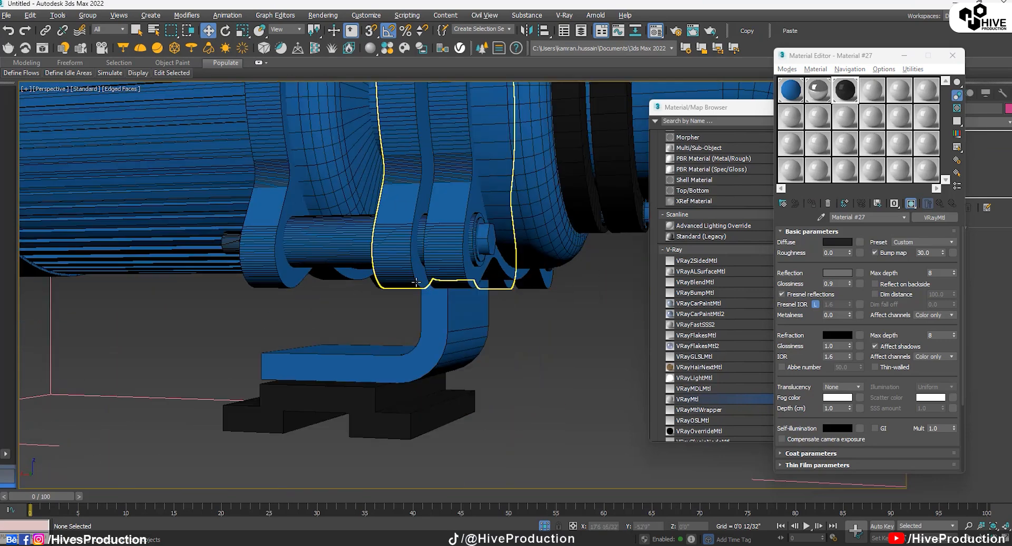
{"action": "scroll", "coordinate": [416, 294], "scroll_direction": "up", "scroll_amount": 3}
{"action": "left_click", "coordinate": [296, 363]}
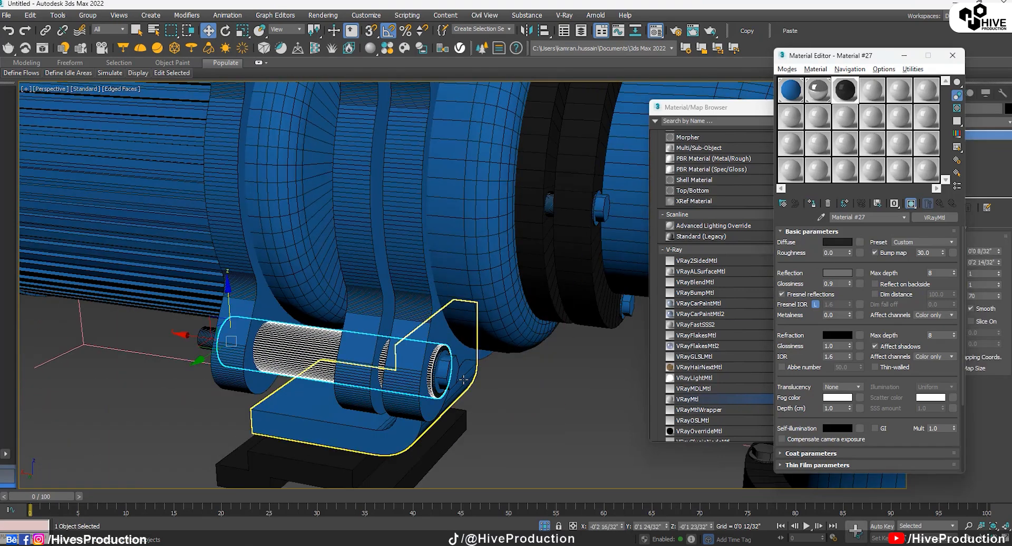
Assign the grey material to the bolt head, washer and protruding end of the other lower tie rod.
{"action": "left_click", "coordinate": [446, 369]}
{"action": "scroll", "coordinate": [437, 377], "scroll_direction": "up", "scroll_amount": 4}
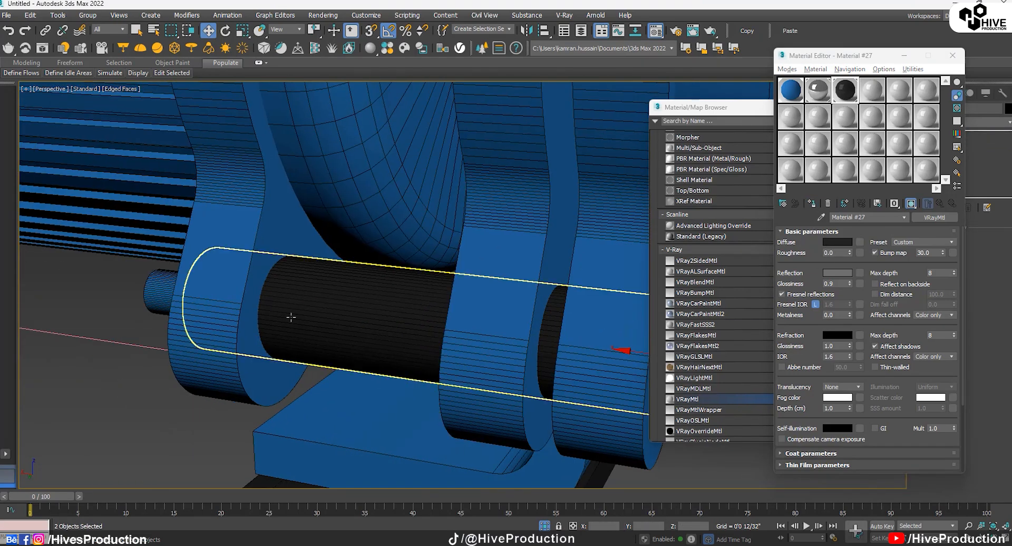
{"action": "left_click", "coordinate": [158, 292], "text": "ctrl"}
{"action": "left_click", "coordinate": [817, 88]}
{"action": "left_click", "coordinate": [812, 203]}
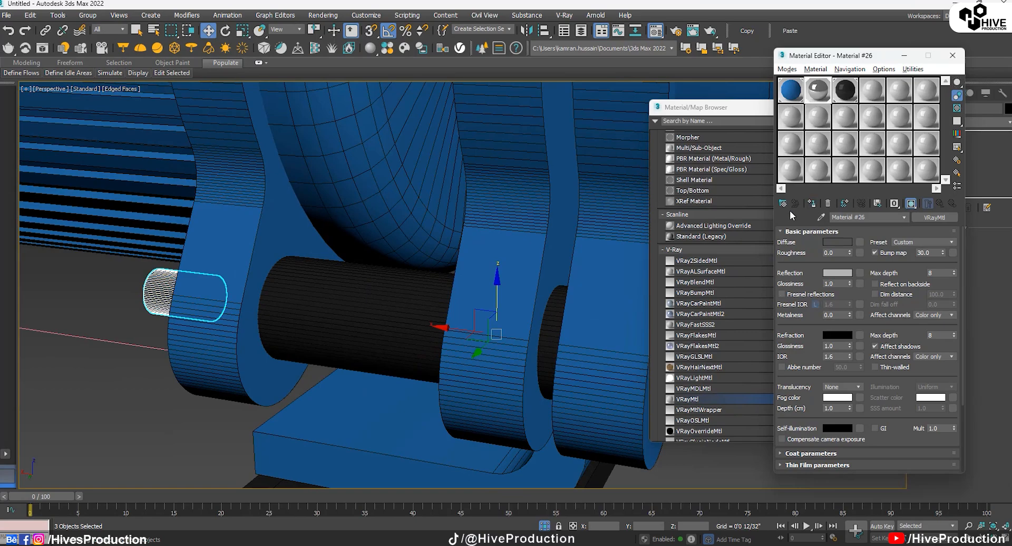
{"action": "scroll", "coordinate": [411, 261], "scroll_direction": "down", "scroll_amount": 6}
{"action": "middle_click_drag", "start_coordinate": [411, 261], "coordinate": [309, 330]}
{"action": "left_click", "coordinate": [438, 404]}
Select all the bolts of the flange joining the elbow to the pump and assign them the grey material.
{"action": "scroll", "coordinate": [462, 324], "scroll_direction": "up", "scroll_amount": 4}
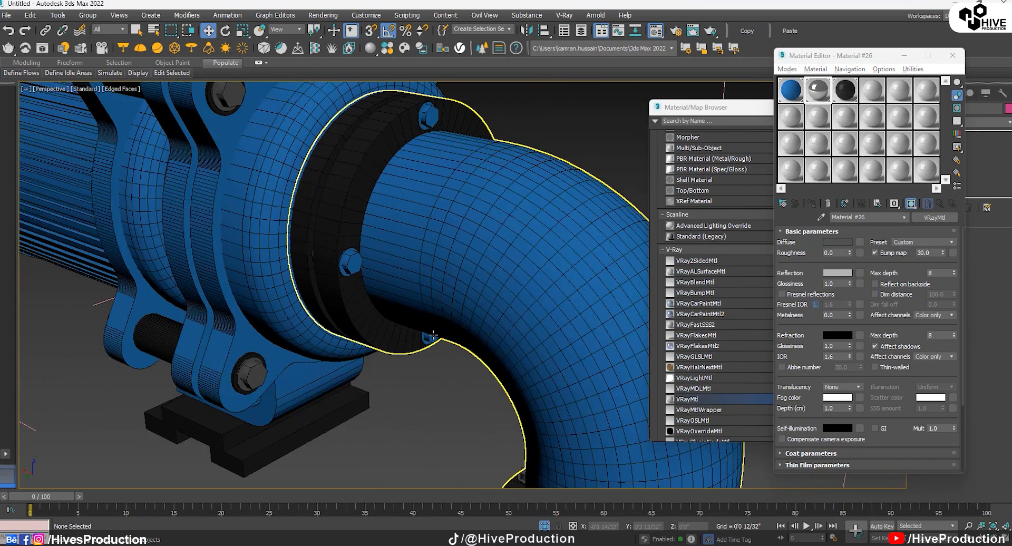
{"action": "scroll", "coordinate": [335, 268], "scroll_direction": "up", "scroll_amount": 2}
{"action": "key", "text": "alt+w"}
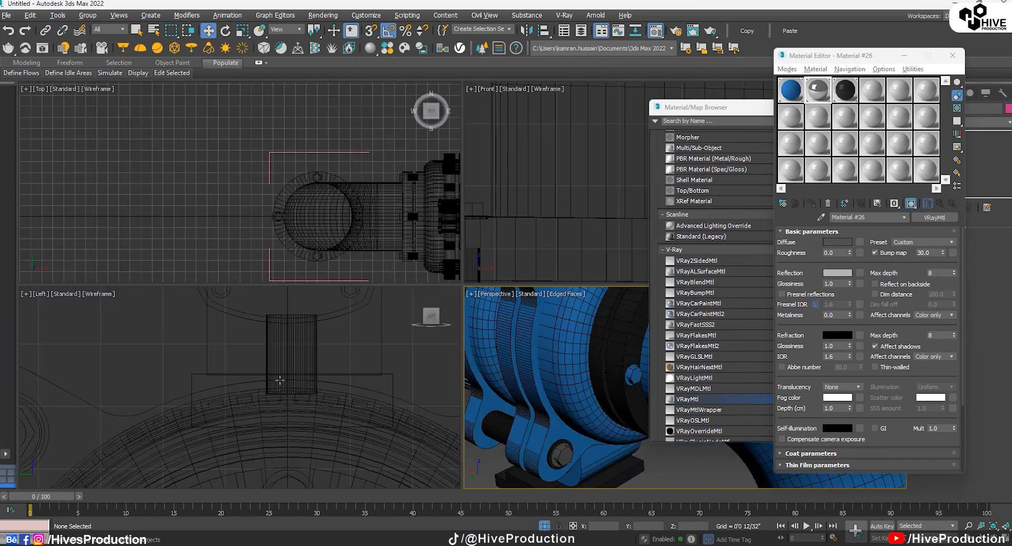
{"action": "key", "text": "alt+w"}
{"action": "middle_click_drag", "start_coordinate": [457, 207], "coordinate": [220, 170]}
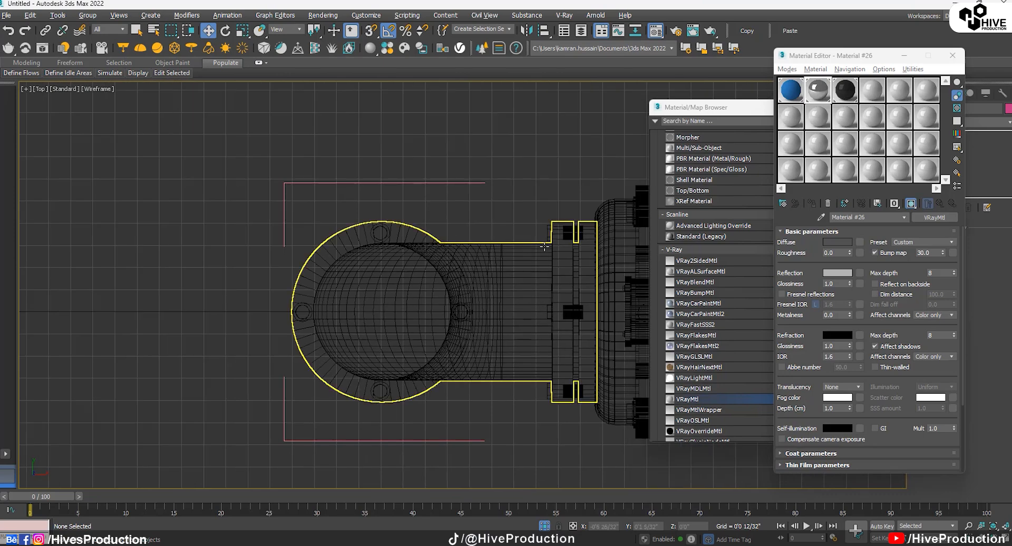
{"action": "scroll", "coordinate": [551, 254], "scroll_direction": "up", "scroll_amount": 4}
{"action": "middle_click_drag", "start_coordinate": [550, 254], "coordinate": [405, 249]}
{"action": "scroll", "coordinate": [442, 296], "scroll_direction": "down", "scroll_amount": 5}
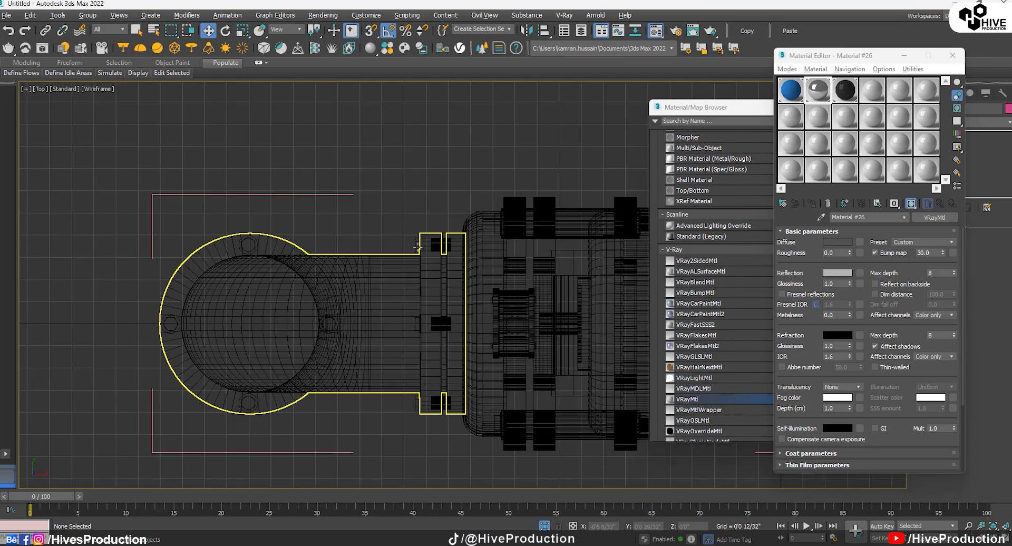
{"action": "left_click_drag", "start_coordinate": [448, 435], "coordinate": [448, 435]}
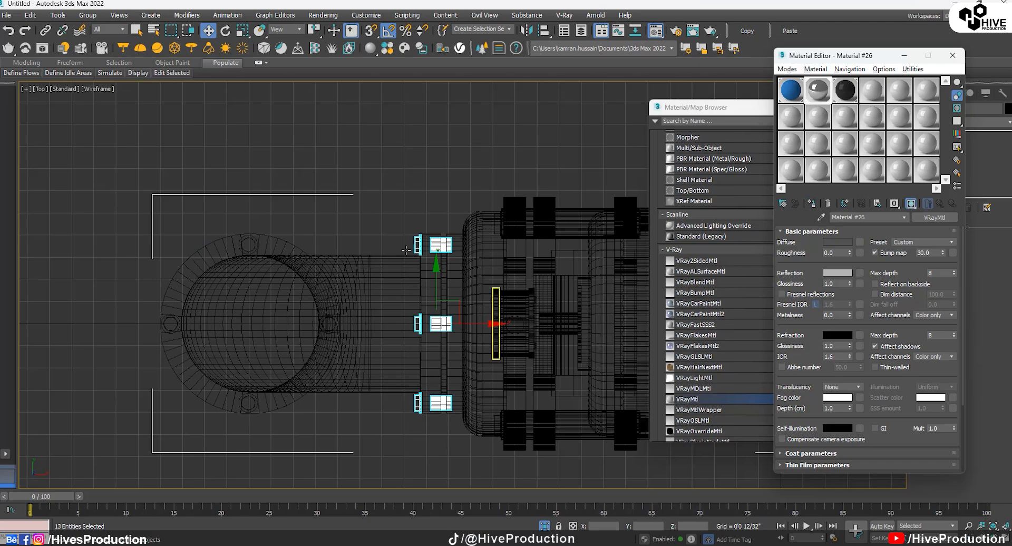
{"action": "key", "text": "alt+w"}
{"action": "middle_click", "coordinate": [465, 372]}
{"action": "key", "text": "alt+w"}
{"action": "middle_click_drag", "start_coordinate": [466, 372], "coordinate": [451, 372]}
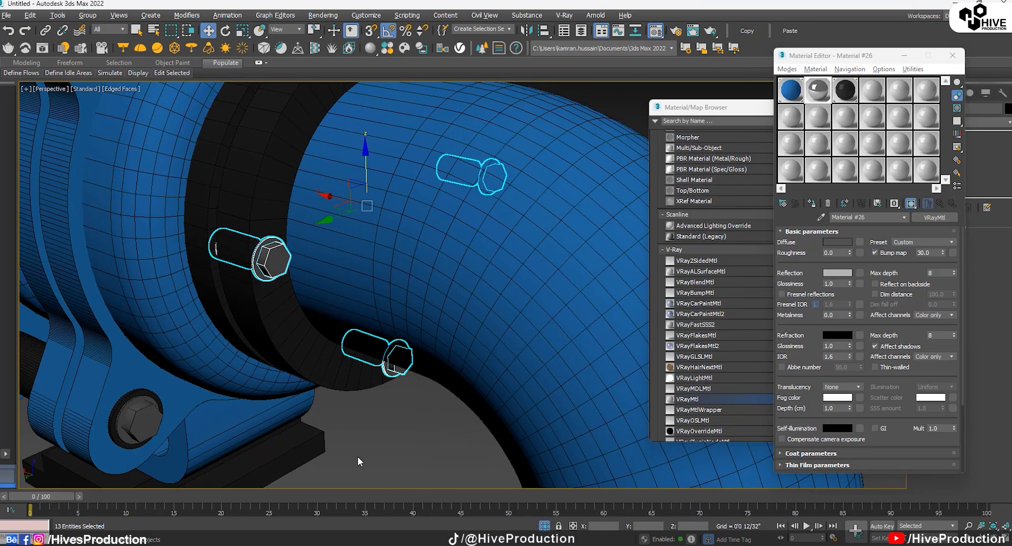
{"action": "left_click", "coordinate": [358, 456]}
Select the four corner bolts on the face of the small housing above the pump and assign them the grey material.
{"action": "scroll", "coordinate": [296, 260], "scroll_direction": "down", "scroll_amount": 4}
{"action": "scroll", "coordinate": [296, 260], "scroll_direction": "down", "scroll_amount": 3}
{"action": "middle_click_drag", "start_coordinate": [296, 260], "coordinate": [253, 260], "text": "alt"}
{"action": "middle_click_drag", "start_coordinate": [375, 247], "coordinate": [327, 306]}
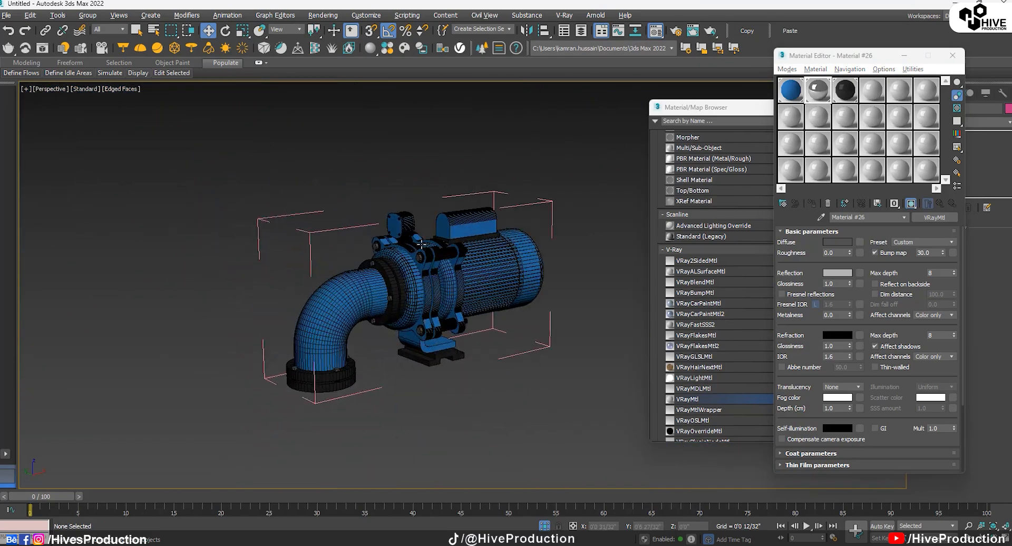
{"action": "scroll", "coordinate": [403, 282], "scroll_direction": "up", "scroll_amount": 8}
{"action": "scroll", "coordinate": [403, 282], "scroll_direction": "down", "scroll_amount": 8}
{"action": "key", "text": "alt+w"}
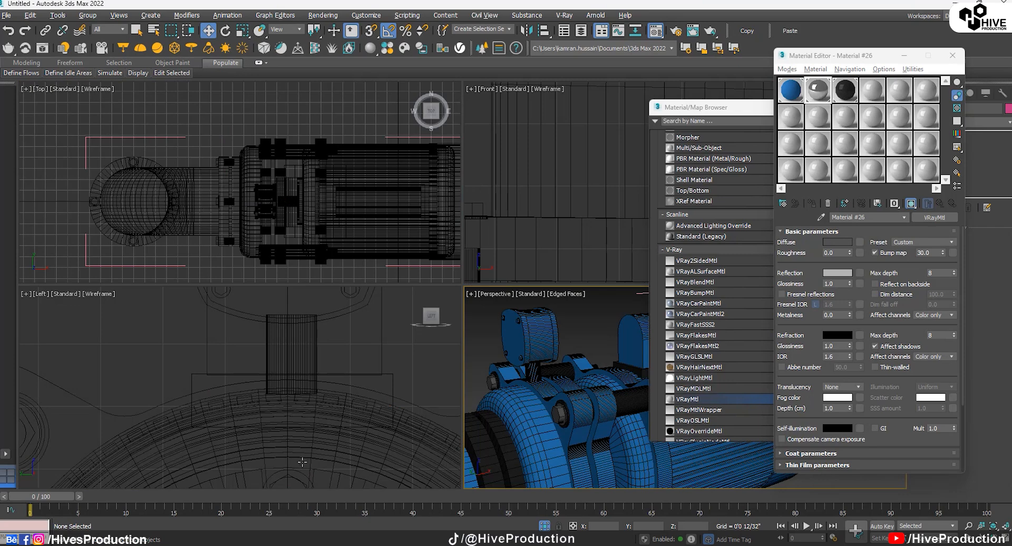
{"action": "key", "text": "alt+w"}
{"action": "middle_click_drag", "start_coordinate": [315, 369], "coordinate": [287, 461]}
{"action": "left_click_drag", "start_coordinate": [406, 208], "coordinate": [369, 240]}
{"action": "middle_click_drag", "start_coordinate": [416, 235], "coordinate": [337, 297]}
{"action": "scroll", "coordinate": [338, 297], "scroll_direction": "down", "scroll_amount": 2}
{"action": "left_click_drag", "start_coordinate": [437, 240], "coordinate": [494, 285], "text": "ctrl"}
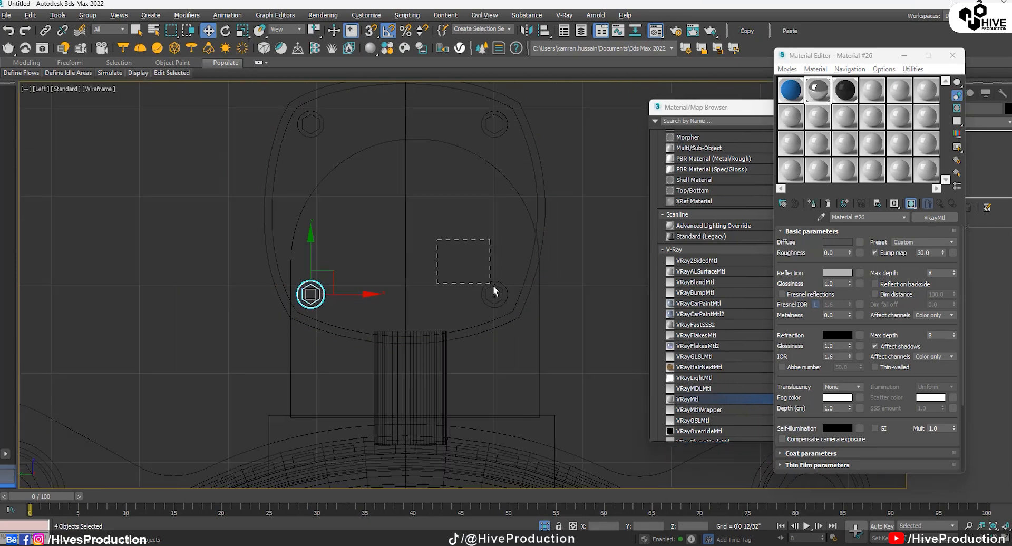
{"action": "left_click_drag", "start_coordinate": [513, 159], "coordinate": [477, 108], "text": "ctrl"}
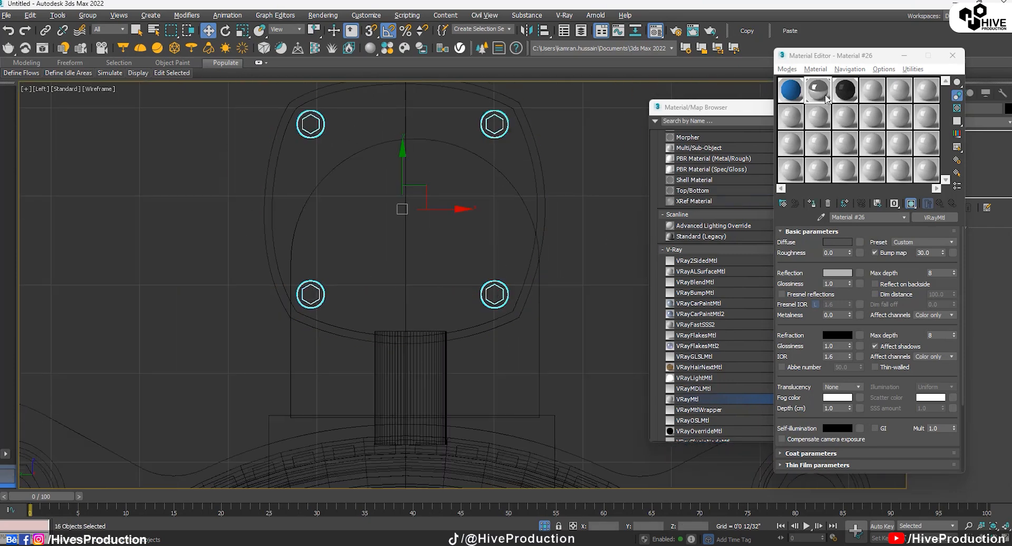
{"action": "left_click", "coordinate": [813, 203]}
{"action": "left_click", "coordinate": [596, 298]}
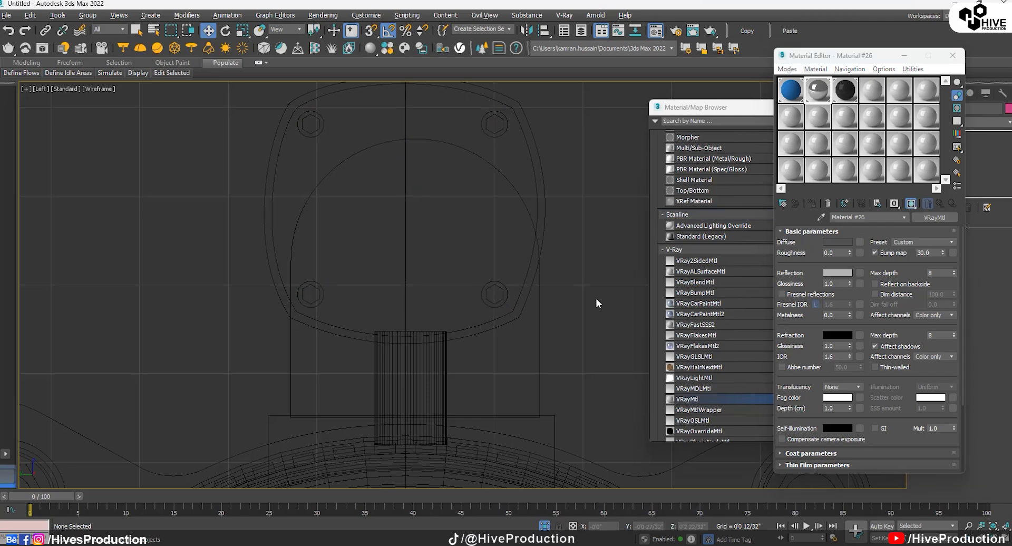
Assign the near-black material to the short cylindrical post supporting the small housing above the pump.
{"action": "key", "text": "alt+w"}
{"action": "middle_click", "coordinate": [557, 400]}
{"action": "key", "text": "alt+w"}
{"action": "middle_click_drag", "start_coordinate": [558, 400], "coordinate": [555, 397]}
{"action": "left_click", "coordinate": [155, 247]}
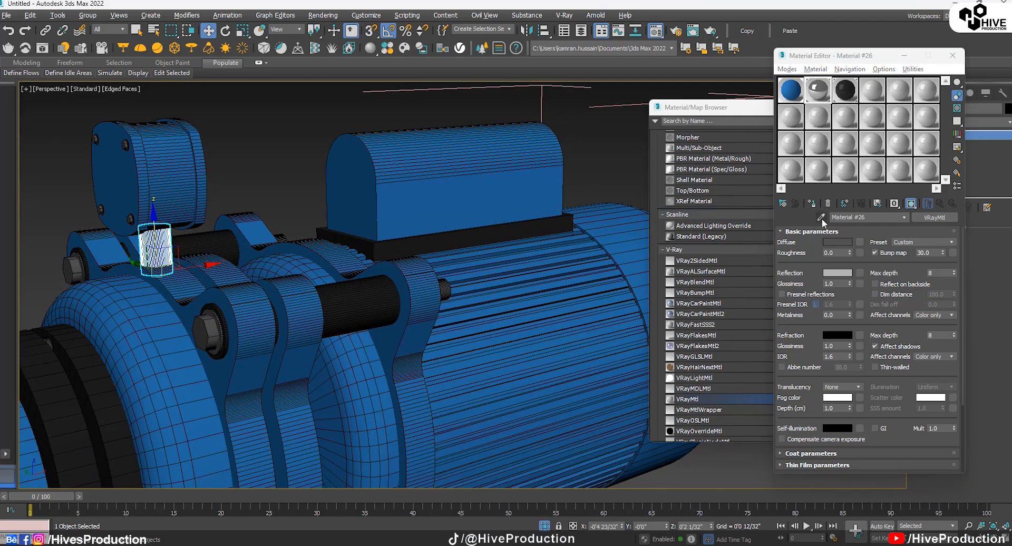
{"action": "left_click", "coordinate": [845, 91]}
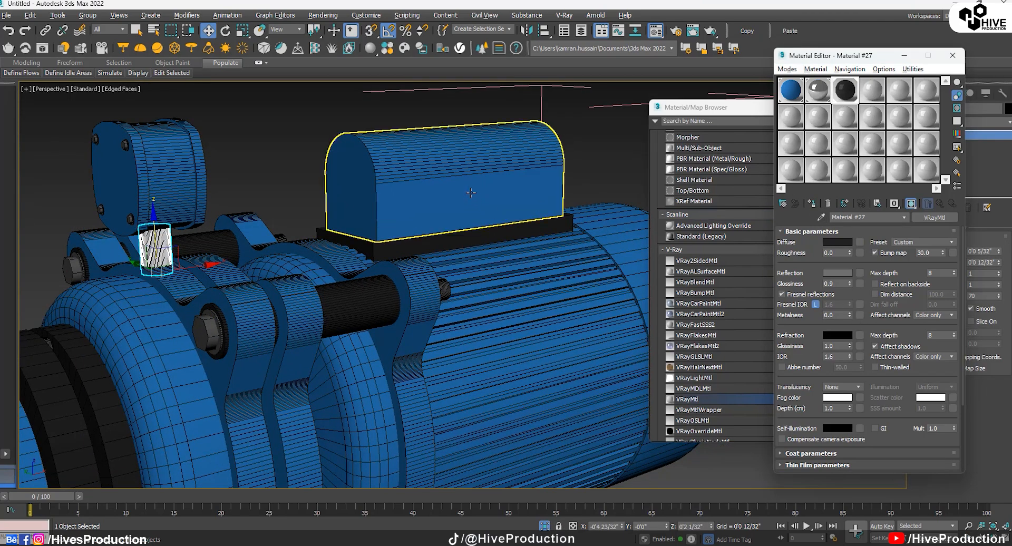
{"action": "scroll", "coordinate": [471, 192], "scroll_direction": "down", "scroll_amount": 5}
{"action": "left_click", "coordinate": [519, 365]}
Copy the lower tie rod's bolt head and washer along the rod, placing the copy between the clamp plates.
{"action": "middle_click_drag", "start_coordinate": [507, 340], "coordinate": [484, 350]}
{"action": "scroll", "coordinate": [393, 323], "scroll_direction": "up", "scroll_amount": 10}
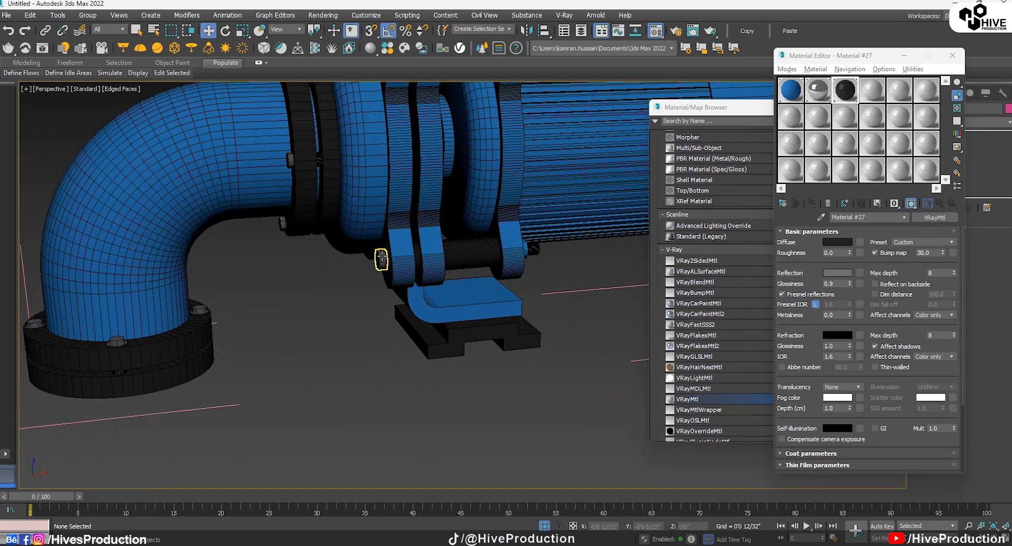
{"action": "left_click", "coordinate": [381, 259]}
{"action": "scroll", "coordinate": [383, 272], "scroll_direction": "up", "scroll_amount": 8}
{"action": "scroll", "coordinate": [298, 287], "scroll_direction": "down", "scroll_amount": 5}
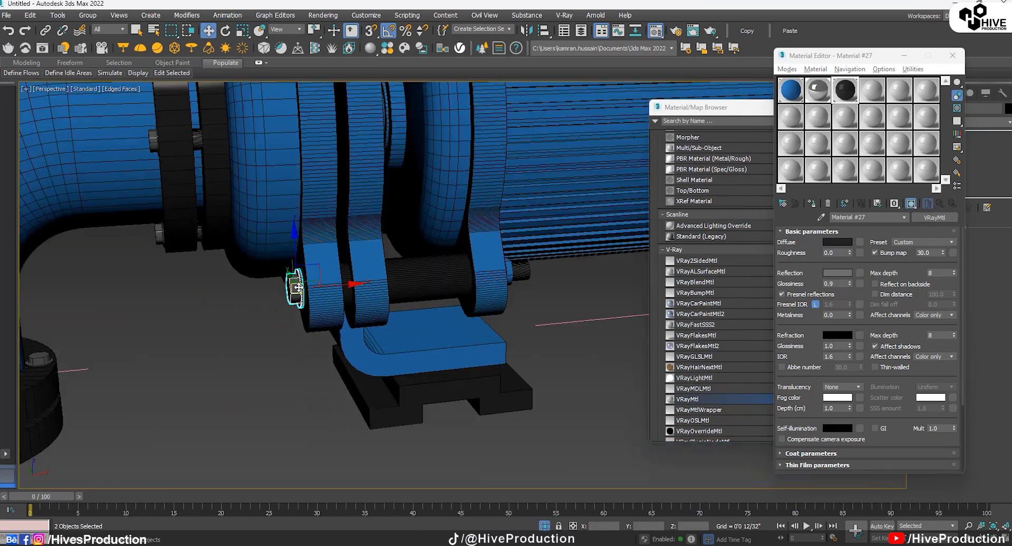
{"action": "left_click_drag", "start_coordinate": [327, 285], "coordinate": [453, 278], "text": "shift"}
{"action": "left_click", "coordinate": [509, 324]}
Rotate the copied bolt head and washer upright and lower them to the level of the pump's mounting foot.
{"action": "key", "text": "e"}
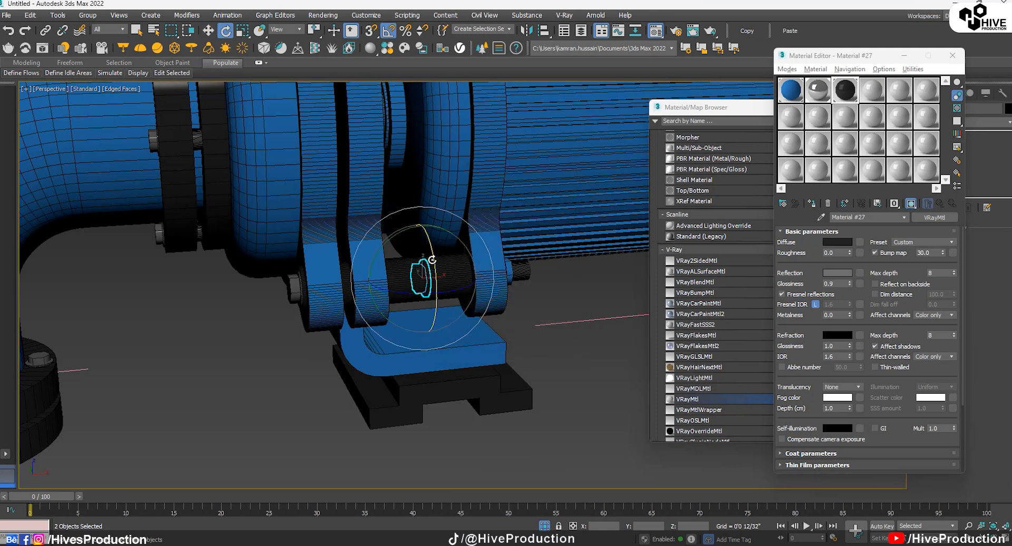
{"action": "left_click_drag", "start_coordinate": [398, 231], "coordinate": [419, 211]}
{"action": "key", "text": "w"}
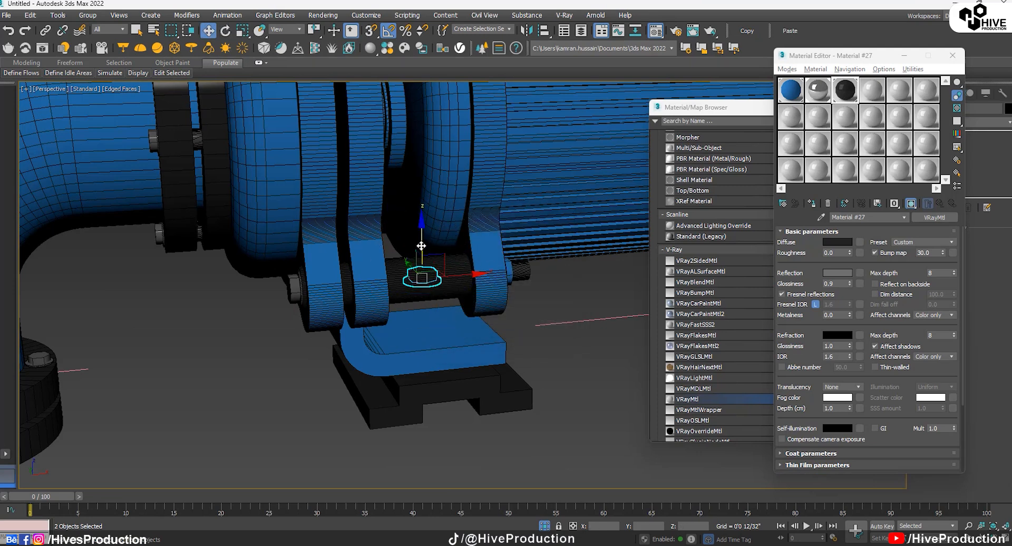
{"action": "left_click_drag", "start_coordinate": [436, 291], "coordinate": [434, 321]}
{"action": "key", "text": "alt+w"}
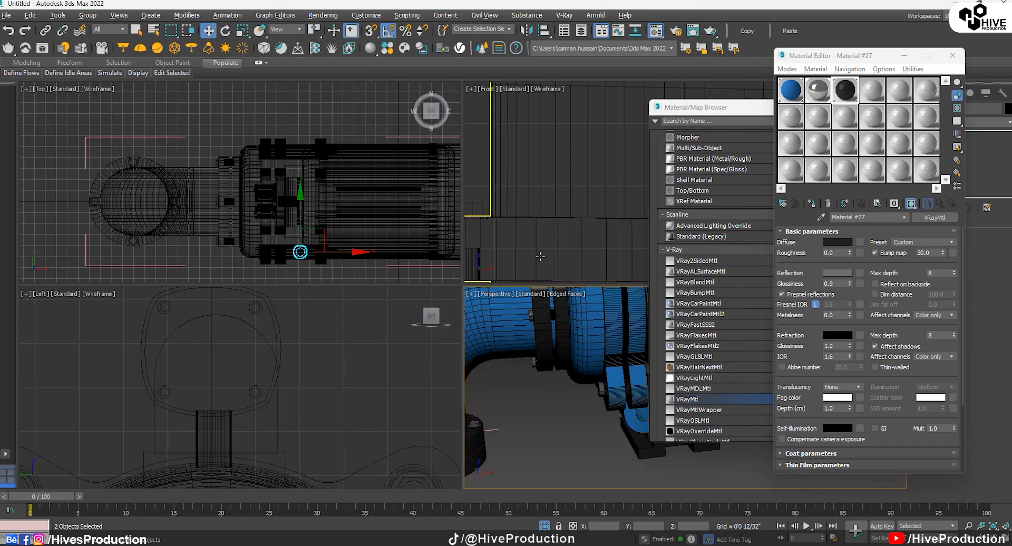
{"action": "right_click", "coordinate": [540, 256]}
{"action": "key", "text": "z"}
{"action": "scroll", "coordinate": [563, 229], "scroll_direction": "down", "scroll_amount": 8}
{"action": "scroll", "coordinate": [576, 224], "scroll_direction": "up", "scroll_amount": 1}
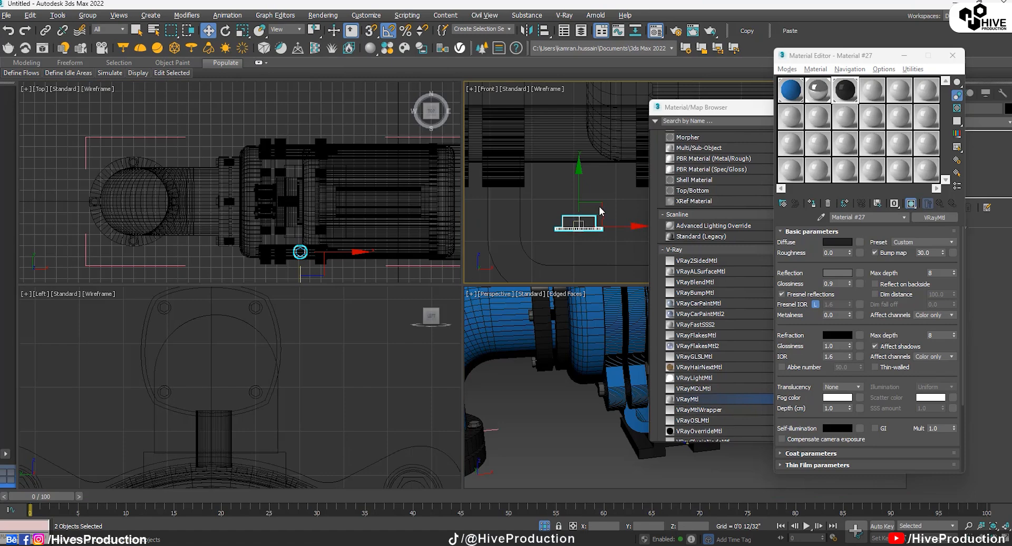
{"action": "left_click_drag", "start_coordinate": [600, 211], "coordinate": [608, 256]}
Move the upright bolt sideways onto the flat blue foot of the mounting bracket.
{"action": "right_click", "coordinate": [336, 462]}
{"action": "key", "text": "z"}
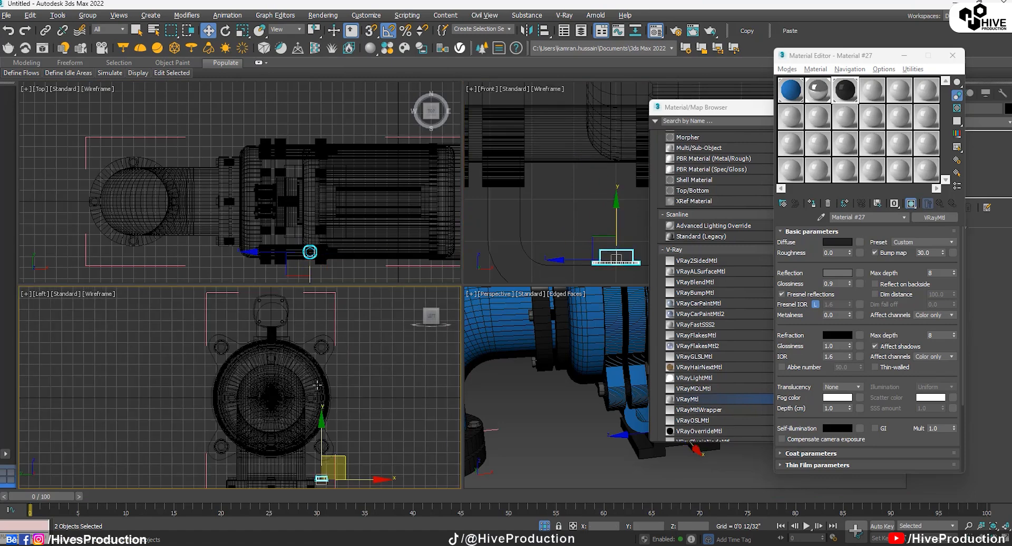
{"action": "middle_click_drag", "start_coordinate": [336, 462], "coordinate": [337, 375]}
{"action": "right_click", "coordinate": [576, 412]}
{"action": "key", "text": "alt+w"}
{"action": "middle_click_drag", "start_coordinate": [560, 401], "coordinate": [495, 391], "text": "alt"}
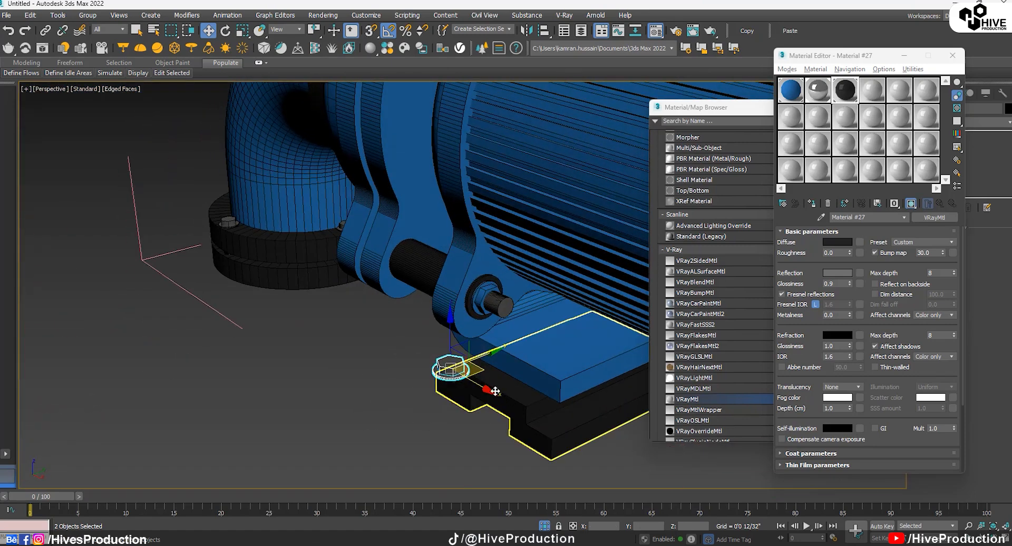
{"action": "left_click_drag", "start_coordinate": [491, 354], "coordinate": [571, 325]}
{"action": "middle_click_drag", "start_coordinate": [558, 344], "coordinate": [563, 322], "text": "alt"}
{"action": "scroll", "coordinate": [562, 322], "scroll_direction": "up", "scroll_amount": 4}
{"action": "middle_click_drag", "start_coordinate": [501, 401], "coordinate": [426, 415]}
Copy the bolt across the width of the bracket foot to form a pair.
{"action": "left_click_drag", "start_coordinate": [457, 353], "coordinate": [532, 321], "text": "shift"}
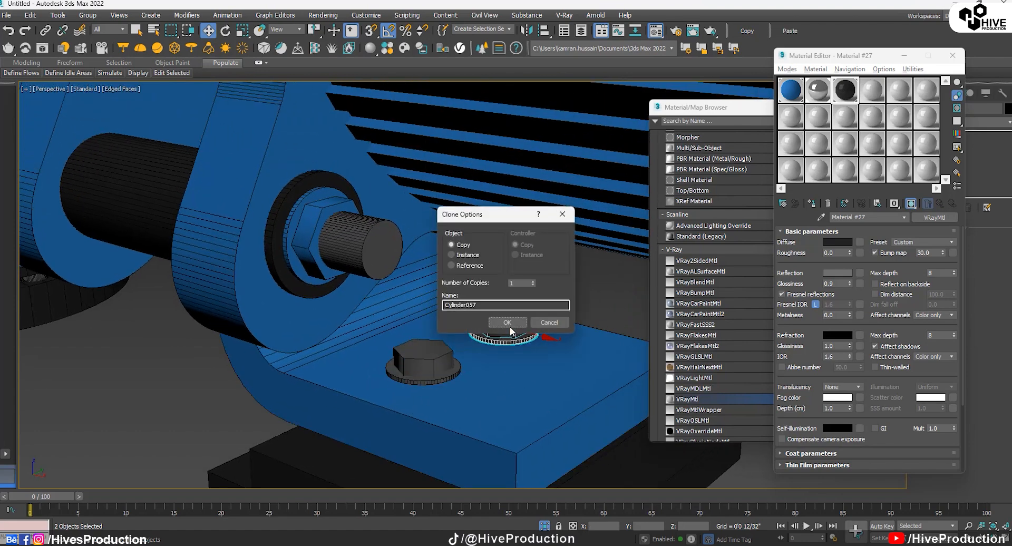
{"action": "left_click", "coordinate": [513, 331]}
{"action": "left_click", "coordinate": [442, 380], "text": "ctrl"}
Select both foot bolts and copy the pair along the length of the bracket foot.
{"action": "middle_click_drag", "start_coordinate": [448, 383], "coordinate": [517, 346]}
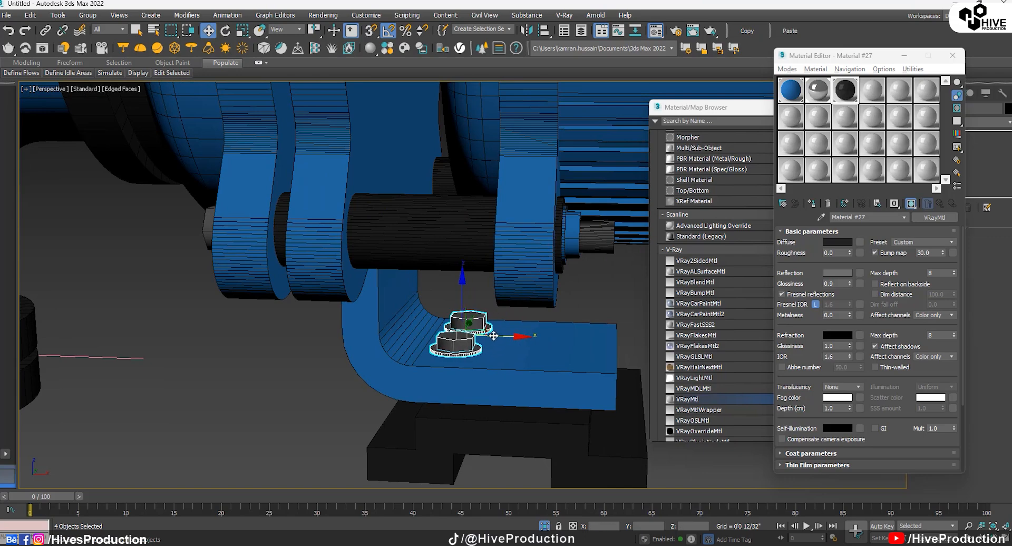
{"action": "left_click_drag", "start_coordinate": [506, 343], "coordinate": [576, 344], "text": "shift"}
{"action": "left_click", "coordinate": [499, 323]}
{"action": "scroll", "coordinate": [496, 337], "scroll_direction": "down", "scroll_amount": 3}
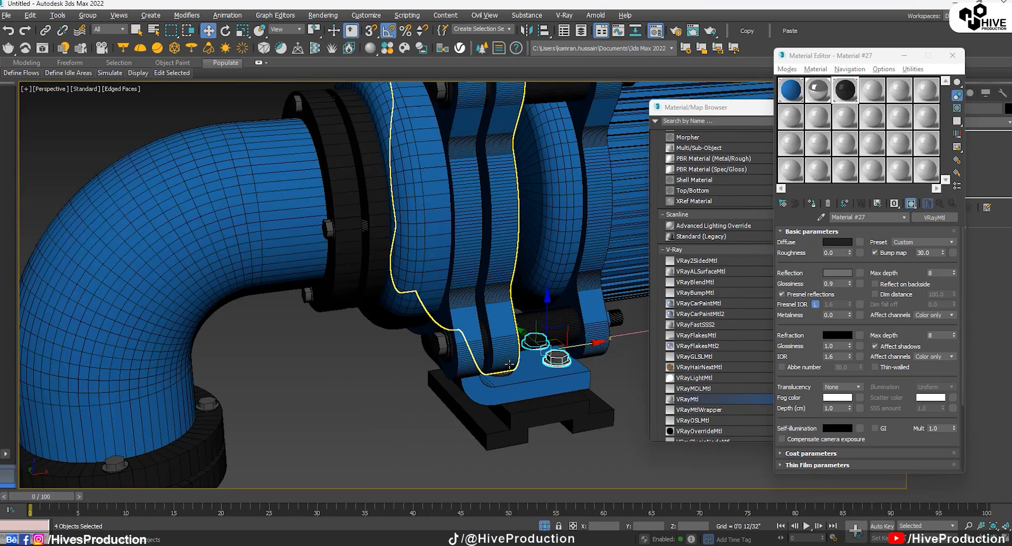
Select the open group containing the whole pump and close it.
{"action": "middle_click_drag", "start_coordinate": [496, 337], "coordinate": [448, 353], "text": "alt"}
{"action": "scroll", "coordinate": [448, 353], "scroll_direction": "down", "scroll_amount": 3}
{"action": "left_click", "coordinate": [539, 408]}
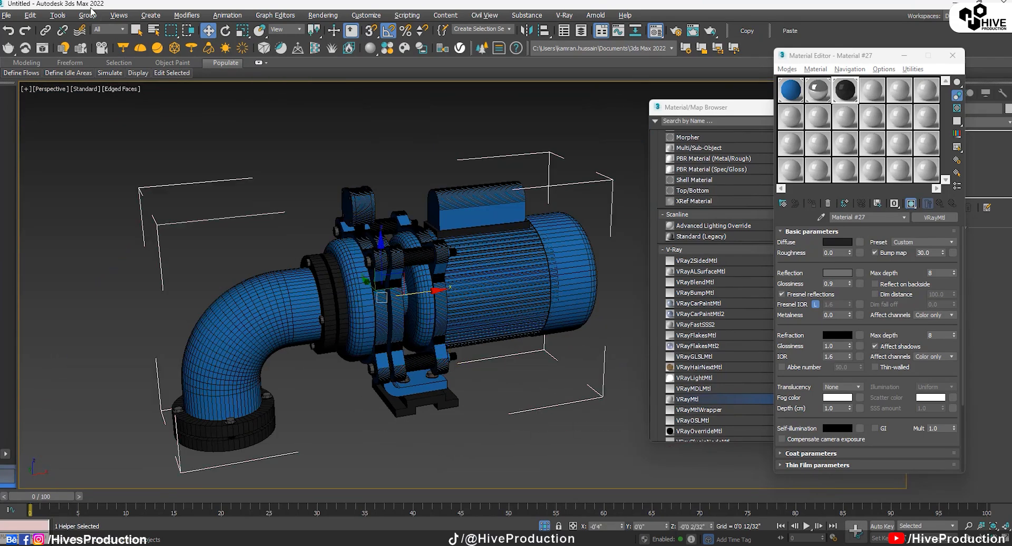
{"action": "left_click", "coordinate": [87, 15]}
{"action": "left_click", "coordinate": [101, 83]}
{"action": "left_click", "coordinate": [560, 392]}
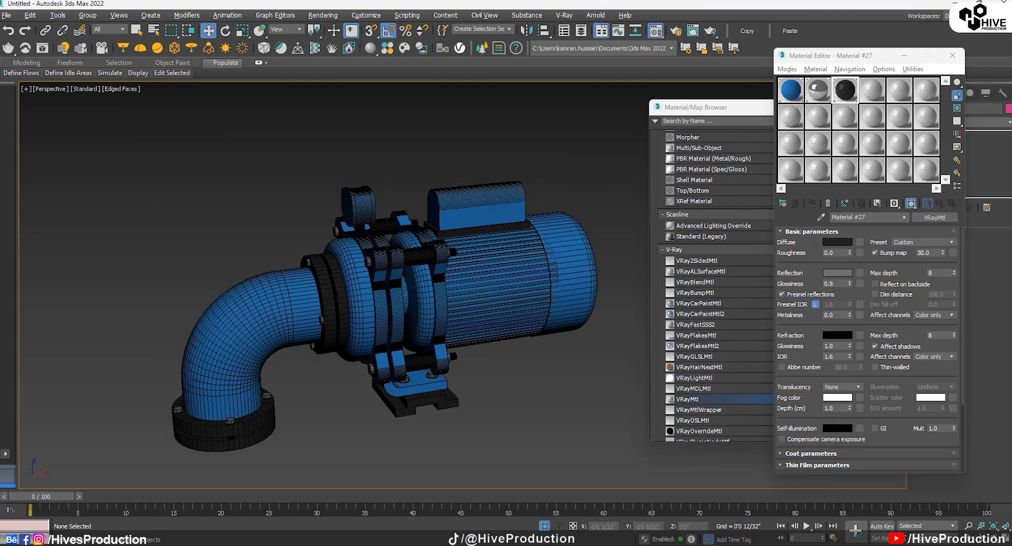
Merge the studio light group Group032 from studio_light01.max in the My_Library folder into the scene.
{"action": "left_click", "coordinate": [6, 15]}
{"action": "mouse_move", "coordinate": [31, 160]}
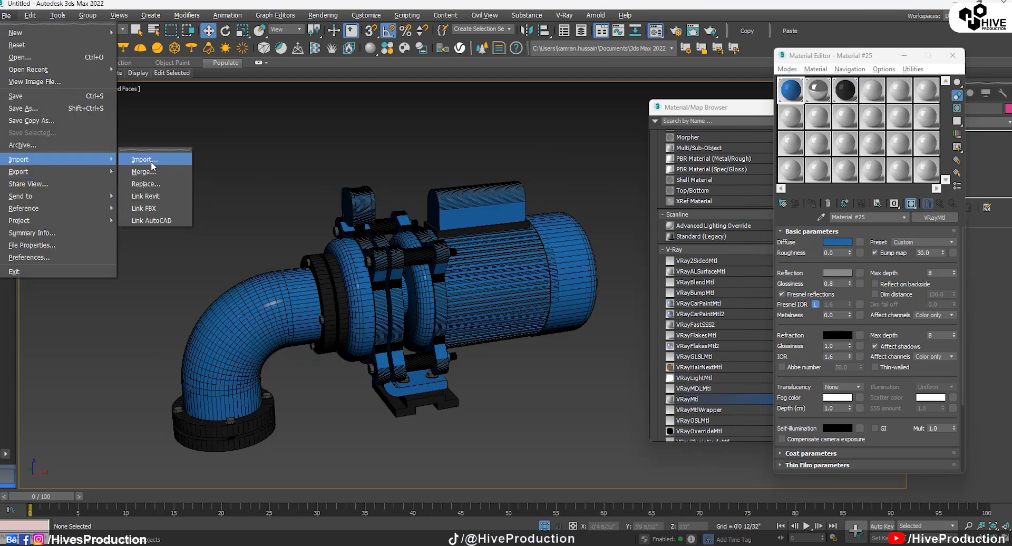
{"action": "left_click", "coordinate": [147, 160]}
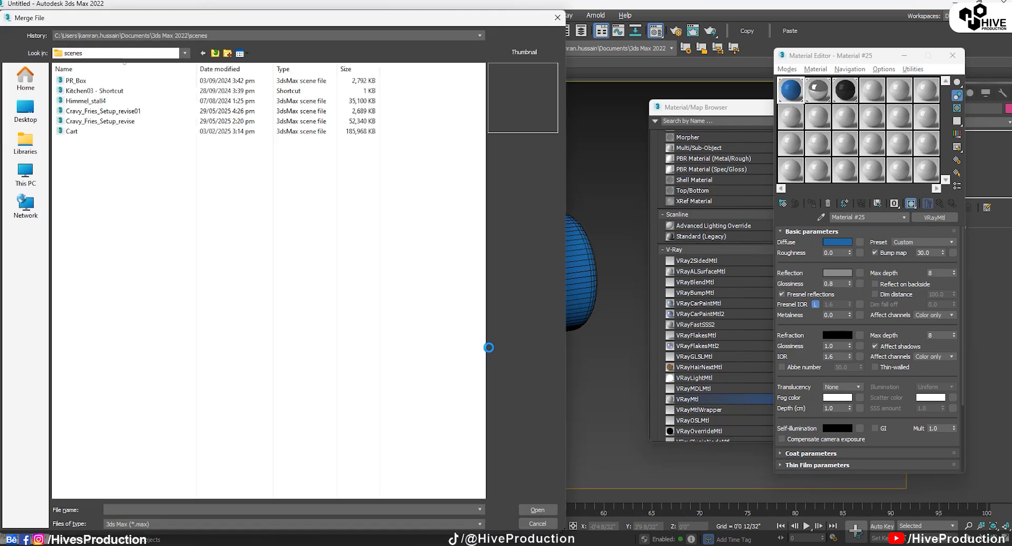
{"action": "key", "text": "ctrl+v"}
{"action": "key", "text": "Return"}
{"action": "scroll", "coordinate": [245, 316], "scroll_direction": "down", "scroll_amount": 5}
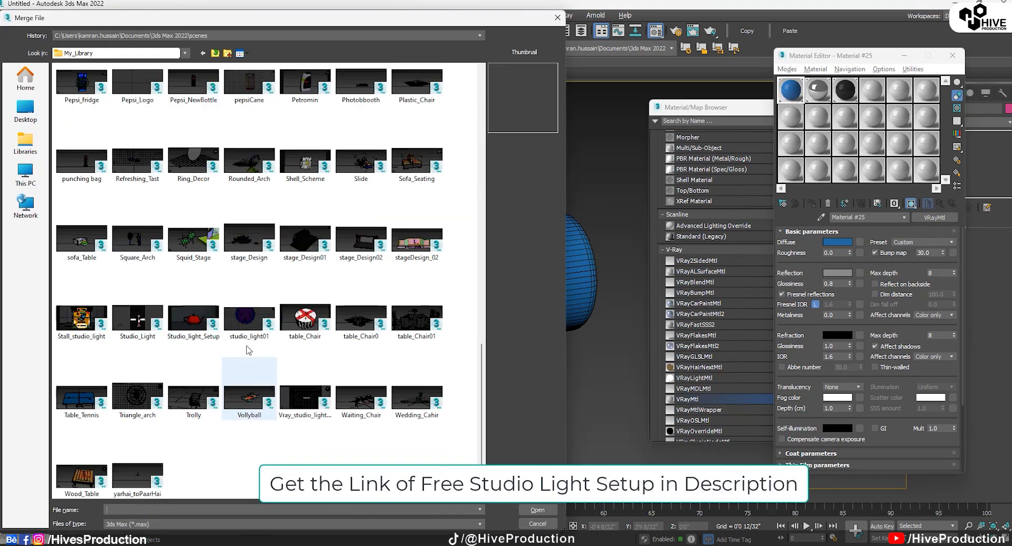
{"action": "double_click", "coordinate": [245, 315]}
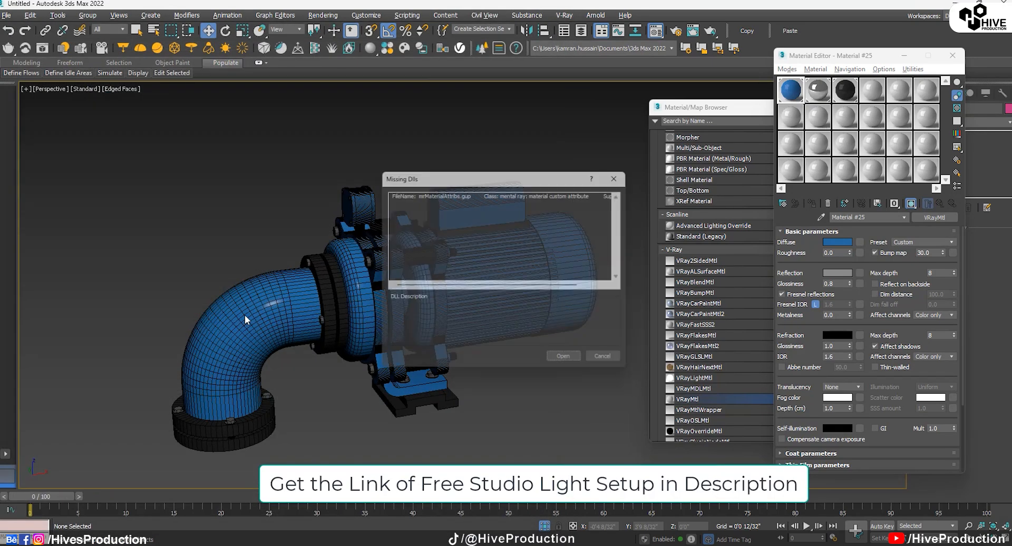
{"action": "left_click", "coordinate": [563, 356]}
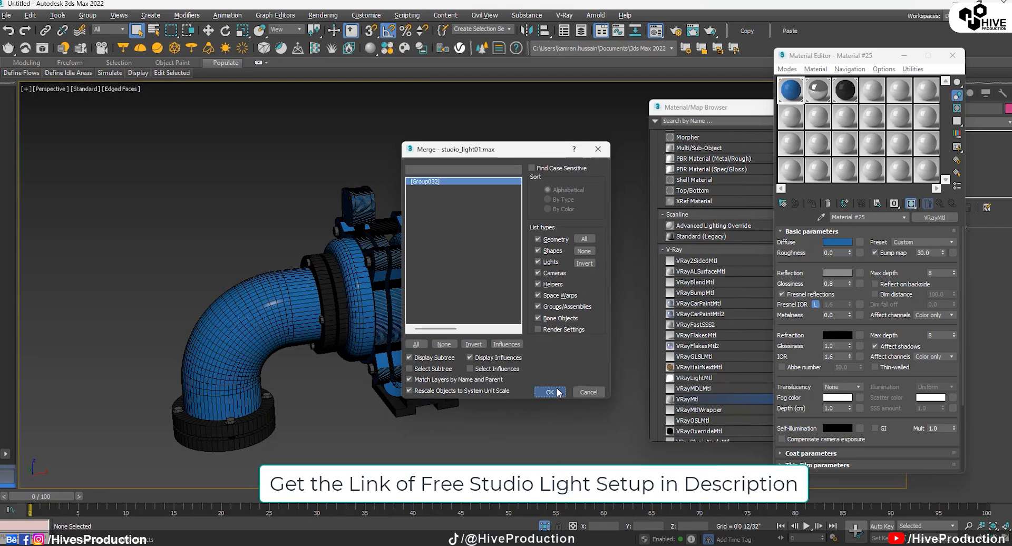
{"action": "left_click", "coordinate": [550, 393]}
Raise the pump group above the studio floor and turn it to 25 degrees about Z for the Camera001 view.
{"action": "left_click", "coordinate": [467, 251]}
{"action": "middle_click_drag", "start_coordinate": [467, 251], "coordinate": [385, 340]}
{"action": "scroll", "coordinate": [383, 341], "scroll_direction": "down", "scroll_amount": 5}
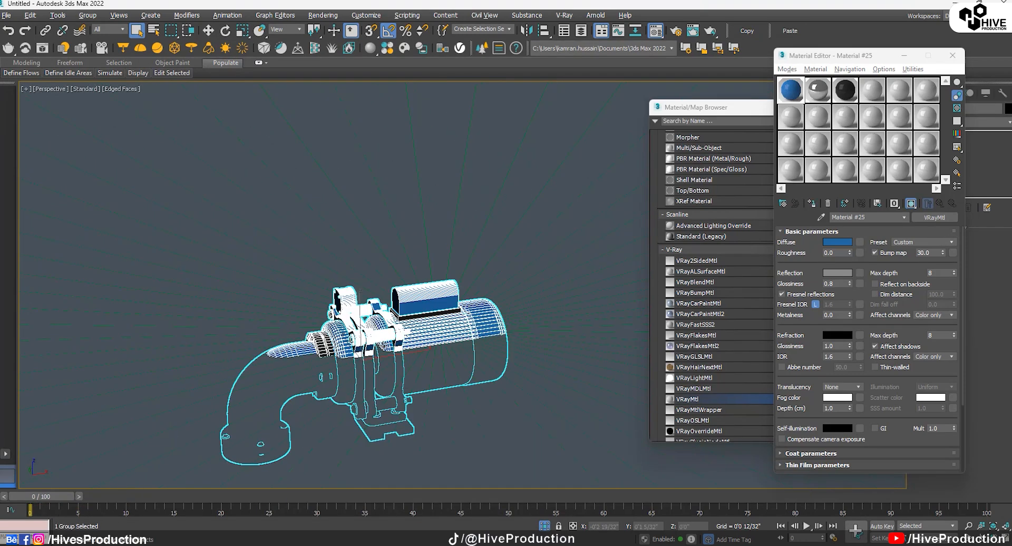
{"action": "key", "text": "w"}
{"action": "left_click_drag", "start_coordinate": [371, 321], "coordinate": [371, 279]}
{"action": "scroll", "coordinate": [359, 346], "scroll_direction": "up", "scroll_amount": 5}
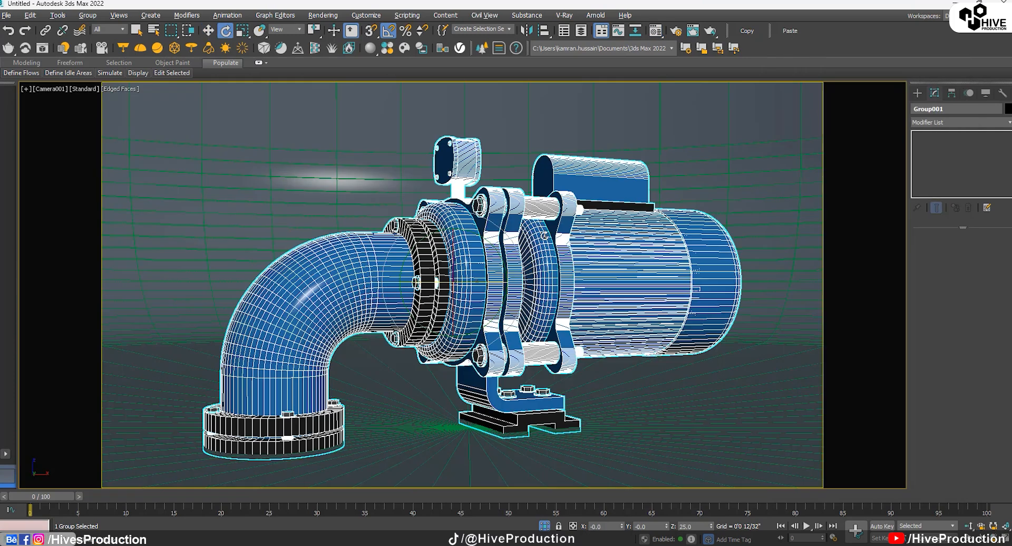
{"action": "left_click_drag", "start_coordinate": [454, 241], "coordinate": [452, 238]}
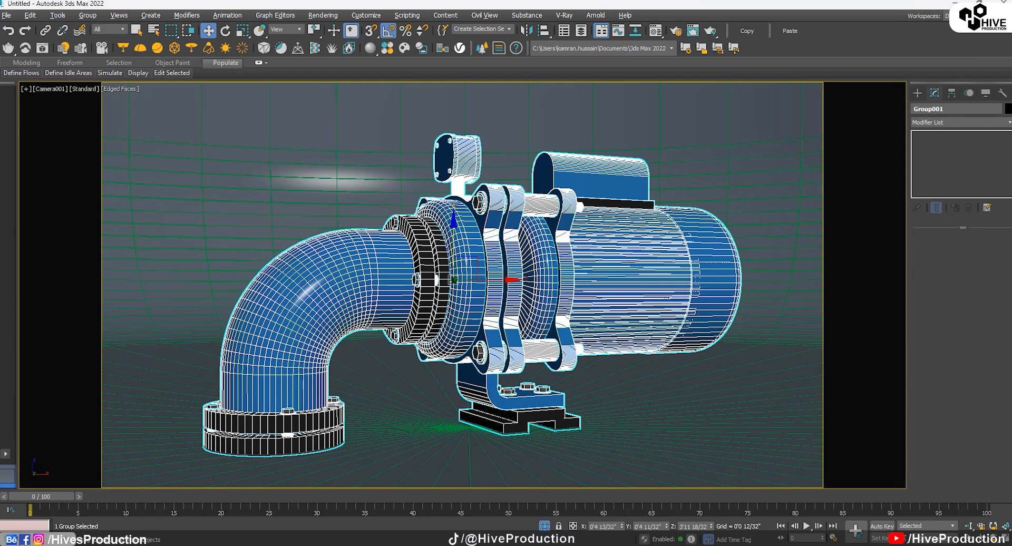
Render the Camera001 view with V-Ray and inspect the pump close up in the frame buffer.
{"action": "key", "text": "shift+q"}
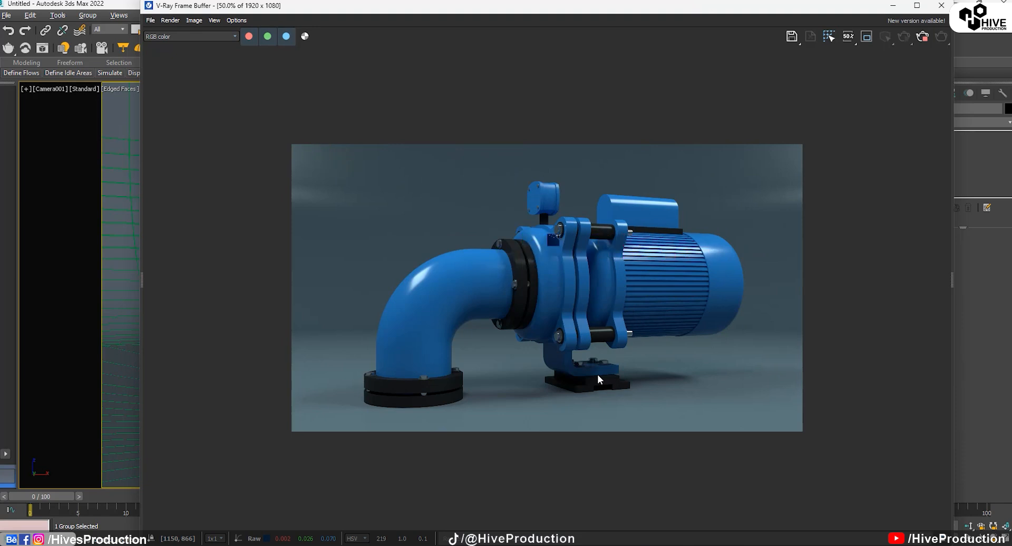
{"action": "mouse_move", "coordinate": [659, 539]}
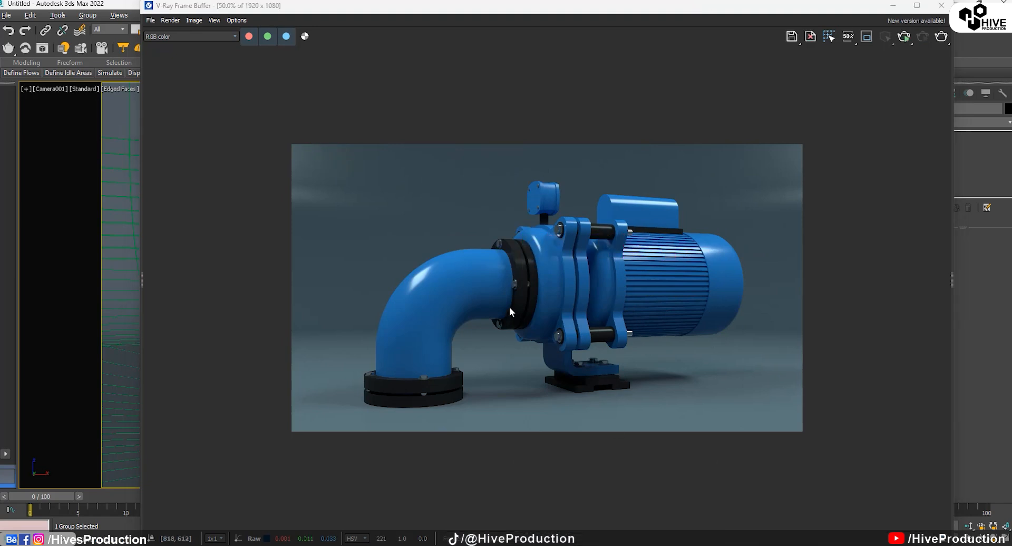
{"action": "scroll", "coordinate": [590, 323], "scroll_direction": "up", "scroll_amount": 3}
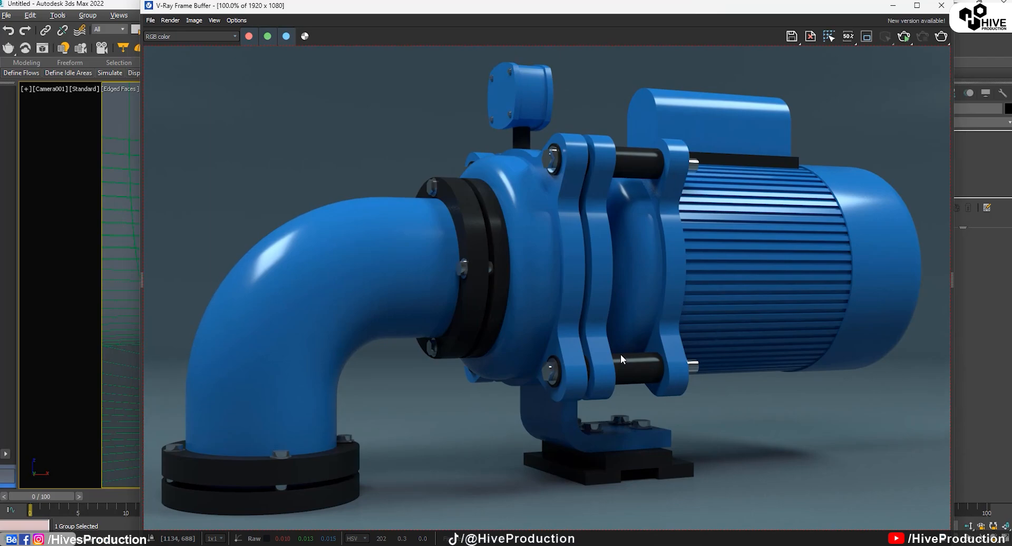